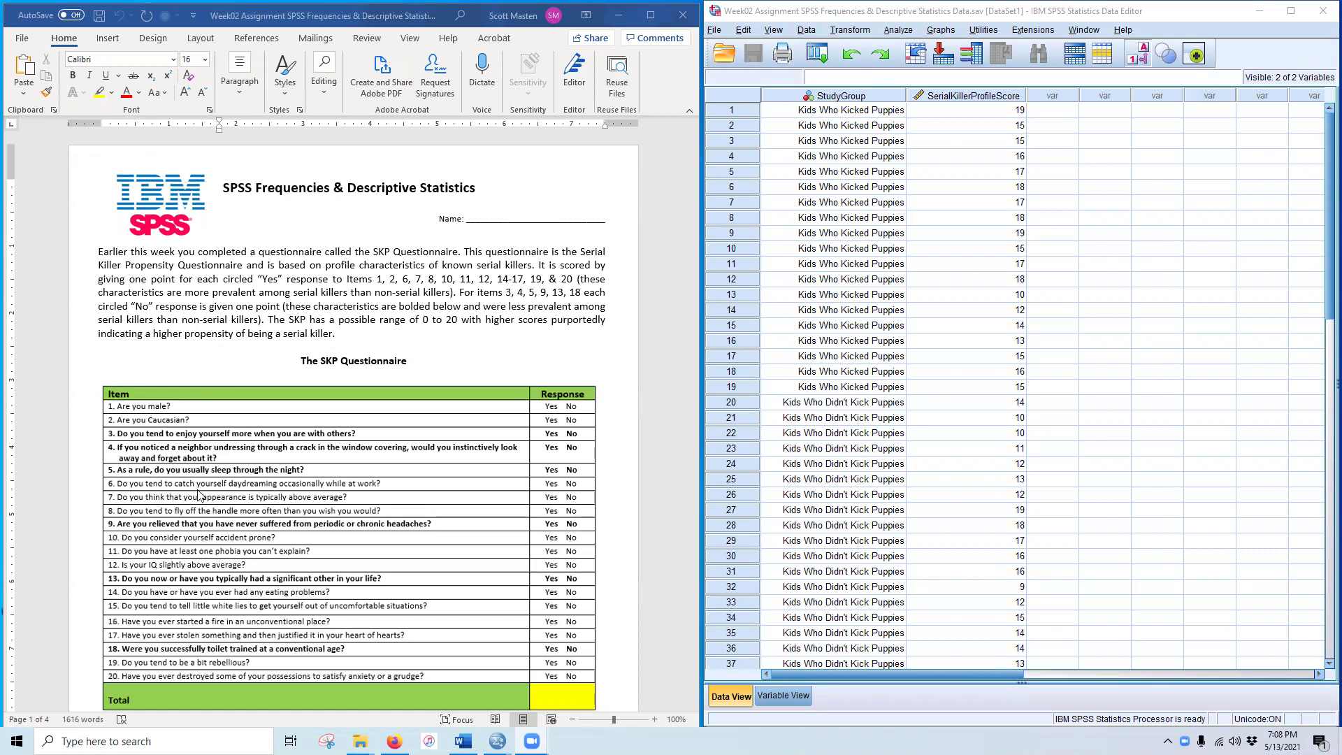
Step: Start Frequencies with StudyGroup and SerialKillerProfileScore as the variables
scroll(180, 492, "down", 4)
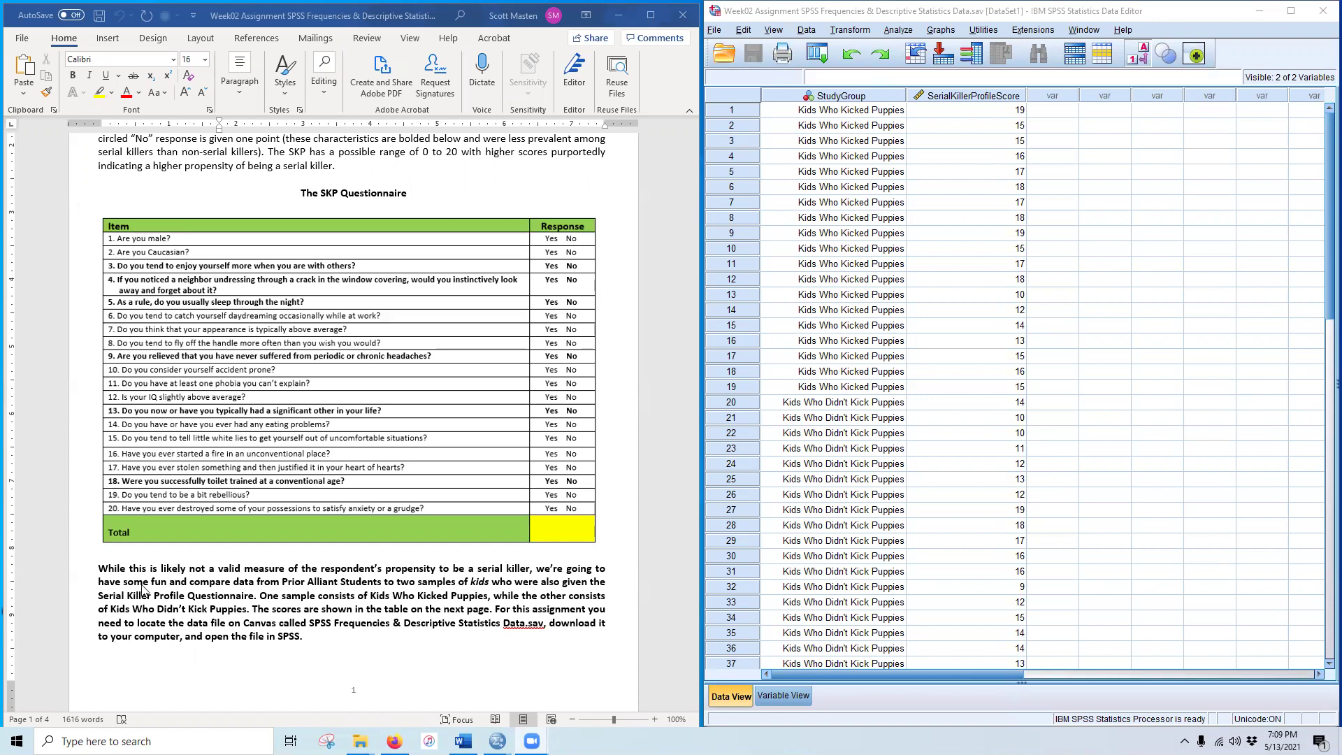
scroll(139, 586, "down", 10)
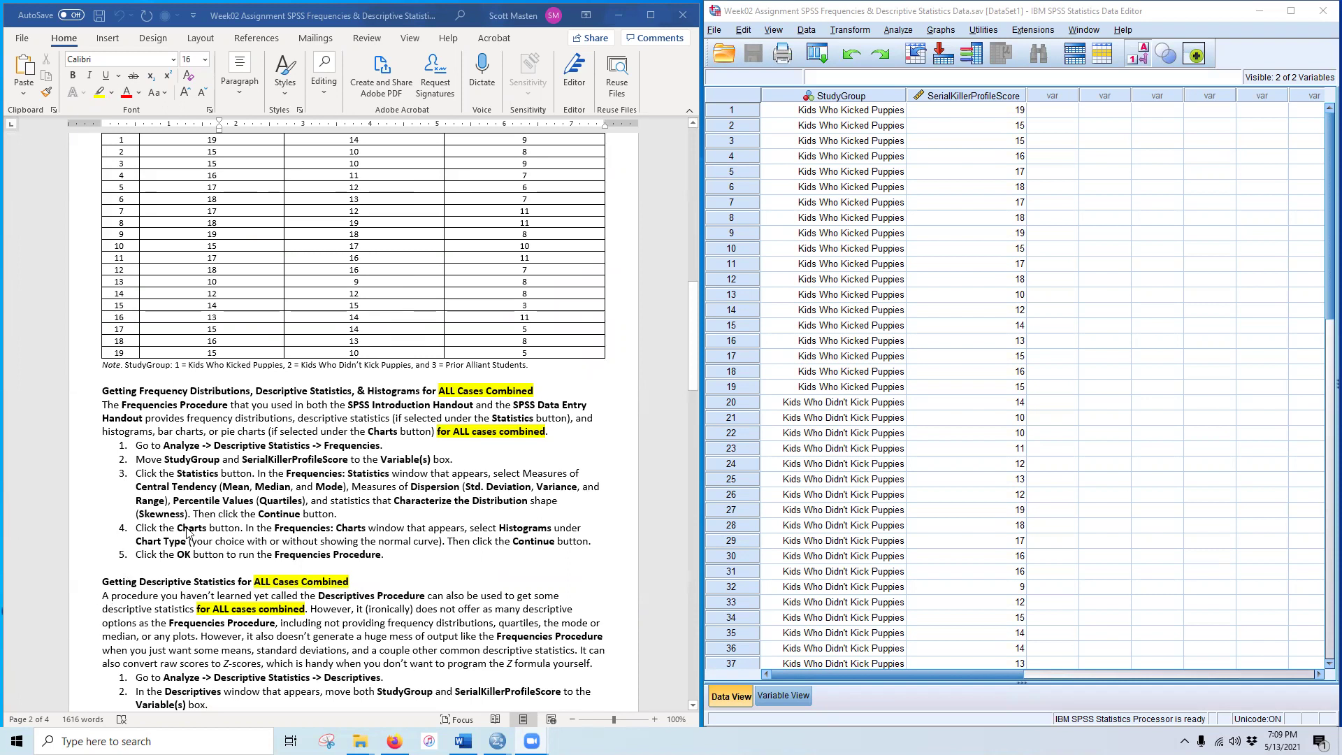
scroll(188, 533, "down", 2)
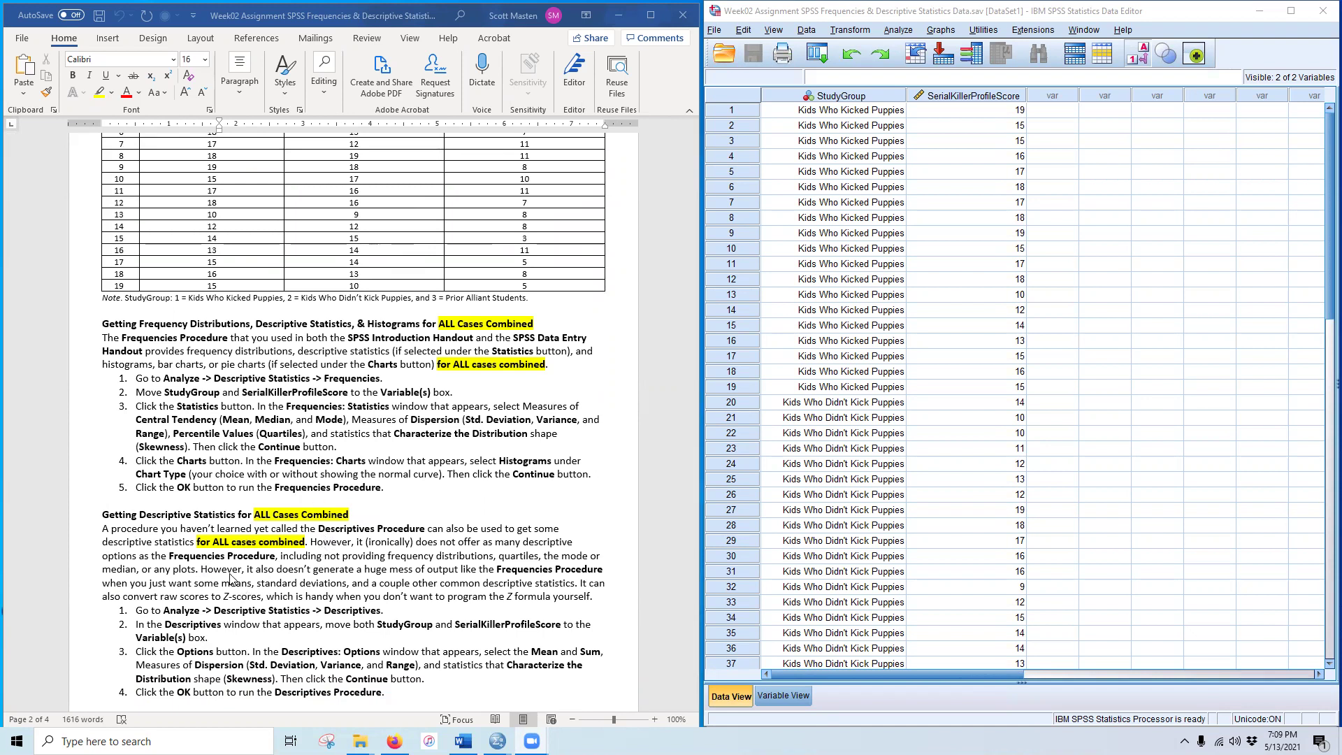
scroll(274, 580, "down", 5)
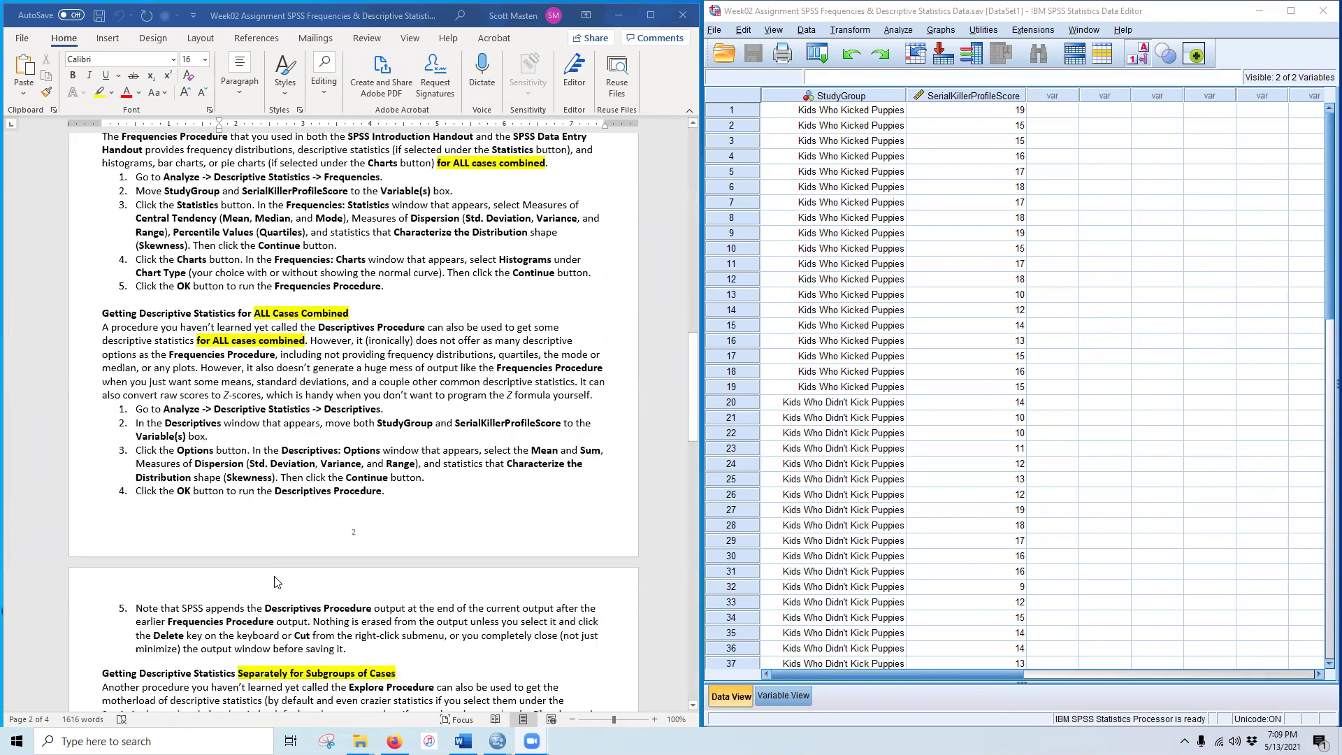
scroll(278, 572, "up", 5)
scroll(502, 458, "down", 2)
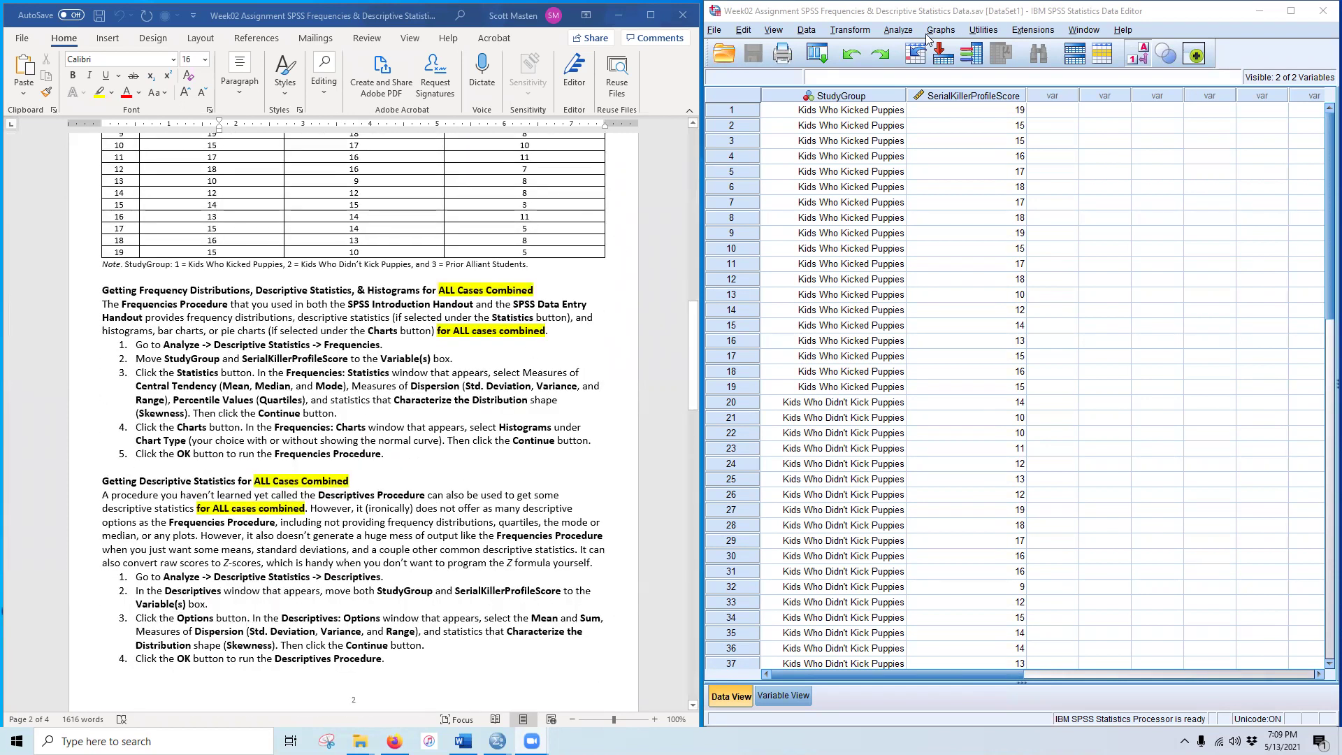
left_click(902, 31)
mouse_move(917, 65)
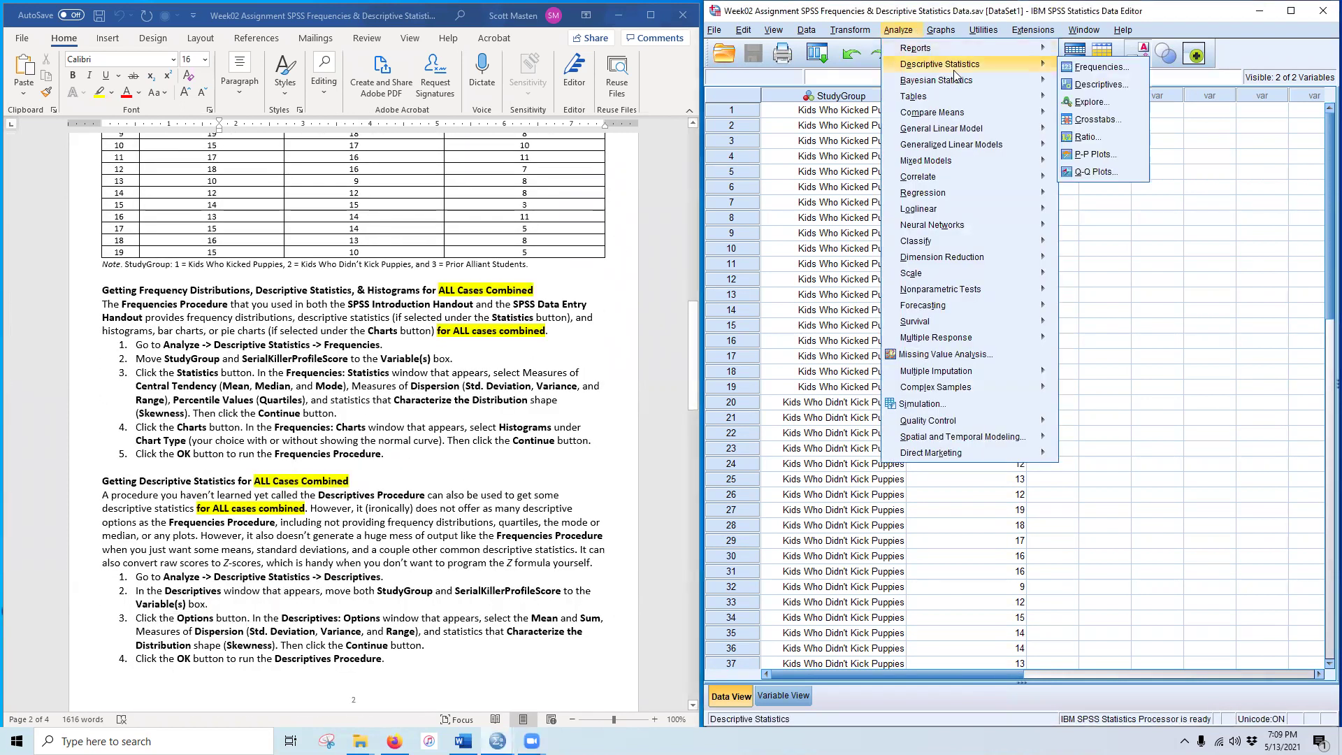
left_click(1094, 64)
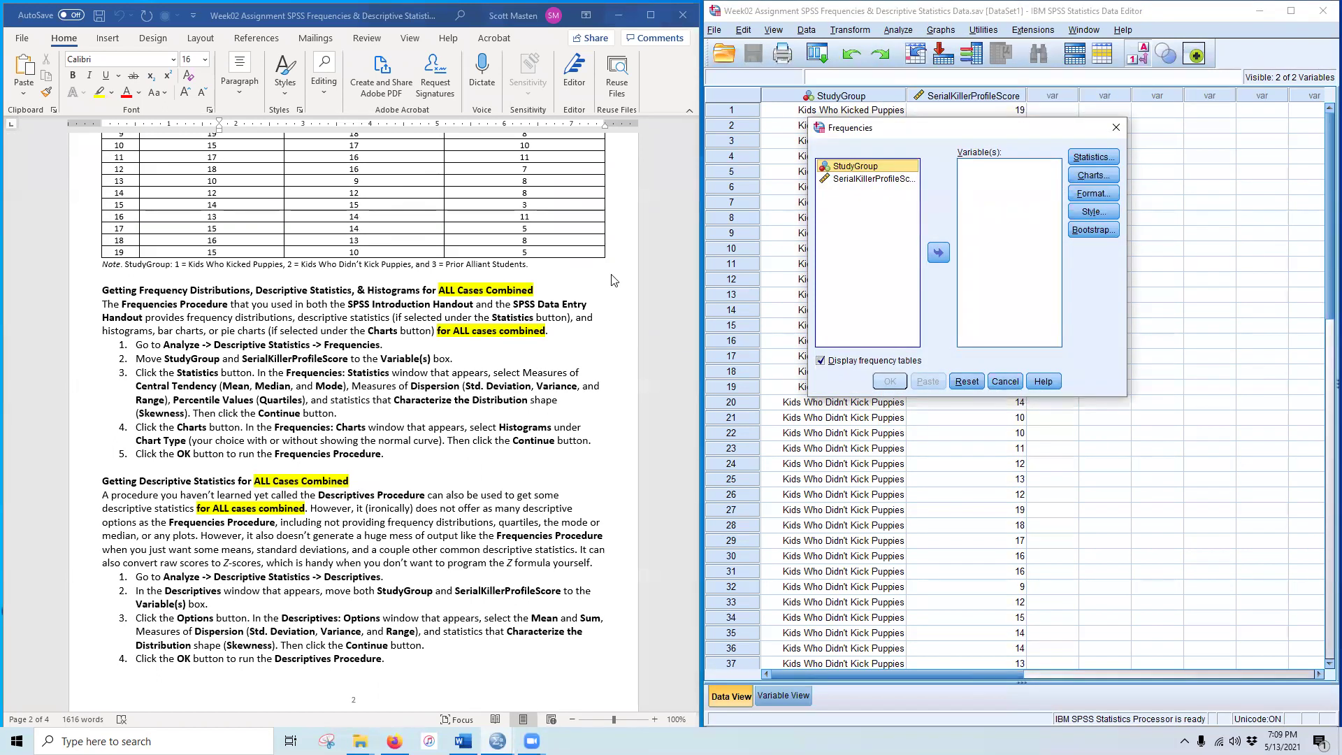
left_click(853, 180, "shift")
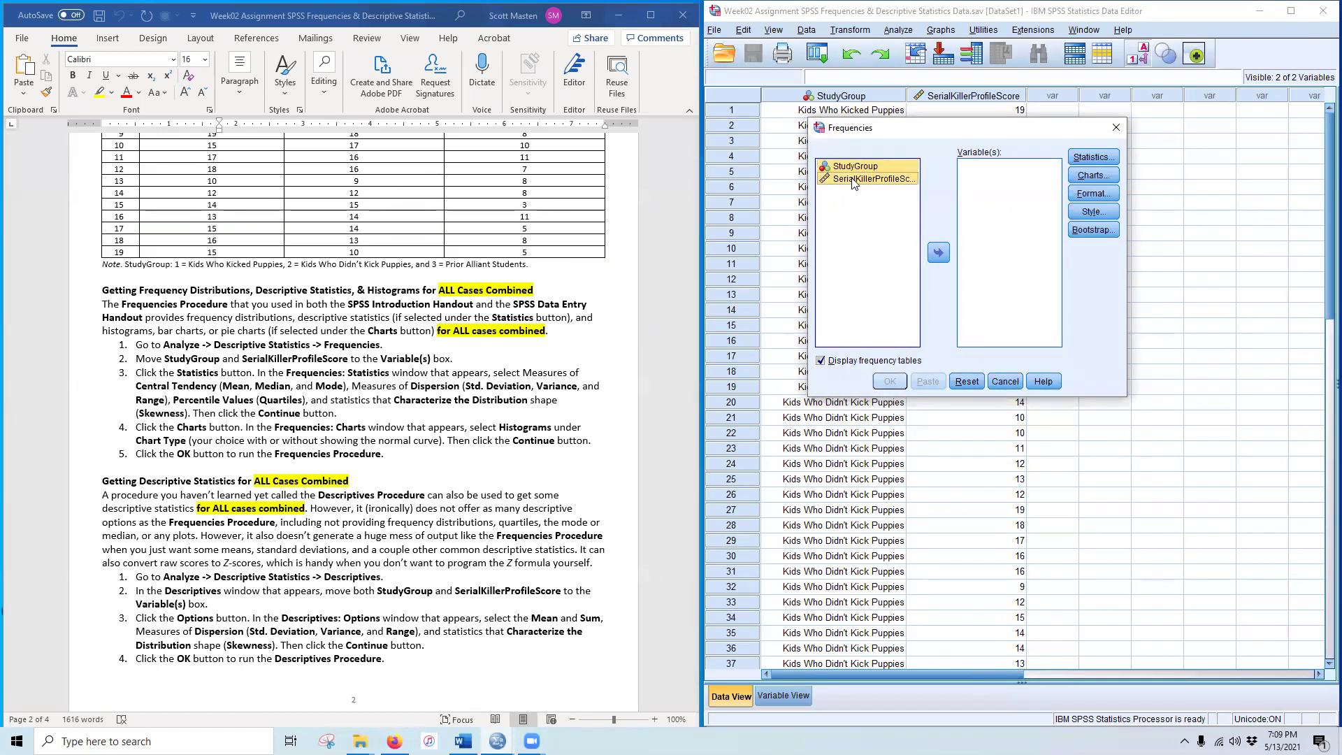
left_click(939, 254)
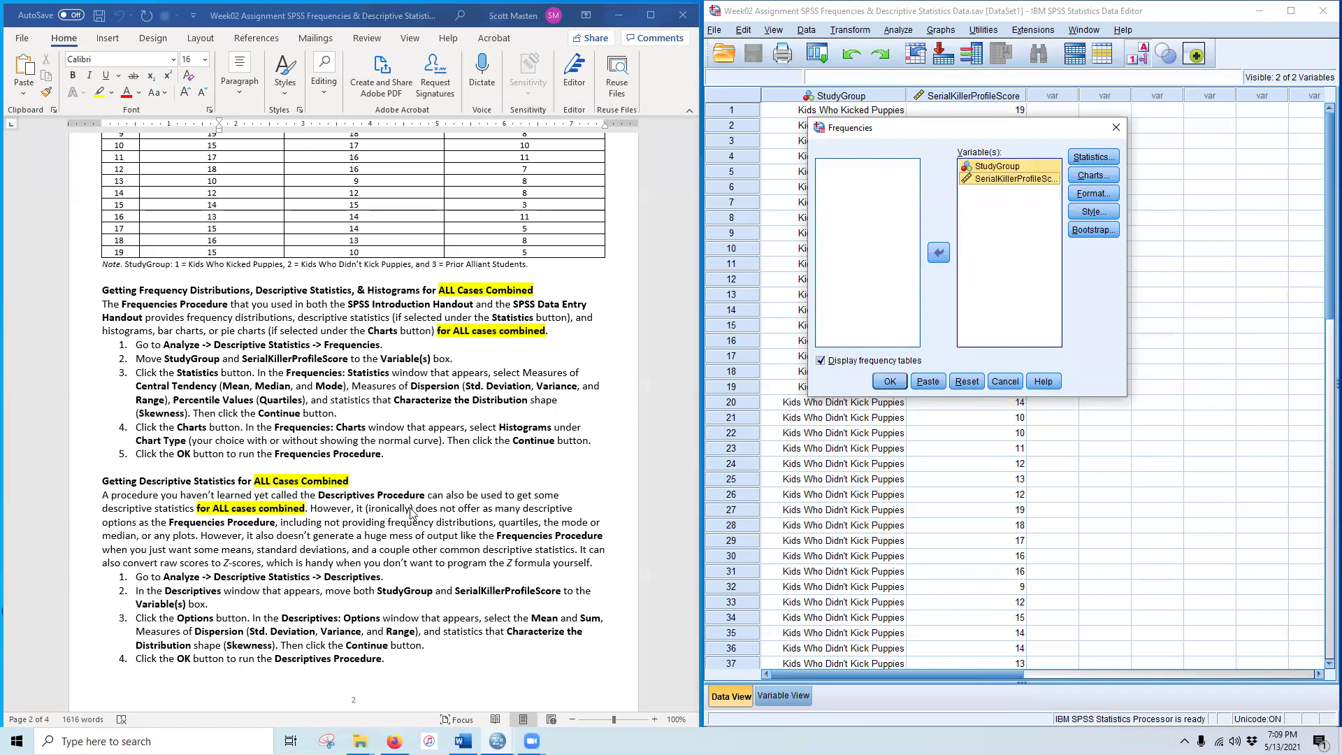
Step: Request mean, median, mode, standard deviation, variance, range, skewness and quartiles
left_click(1093, 157)
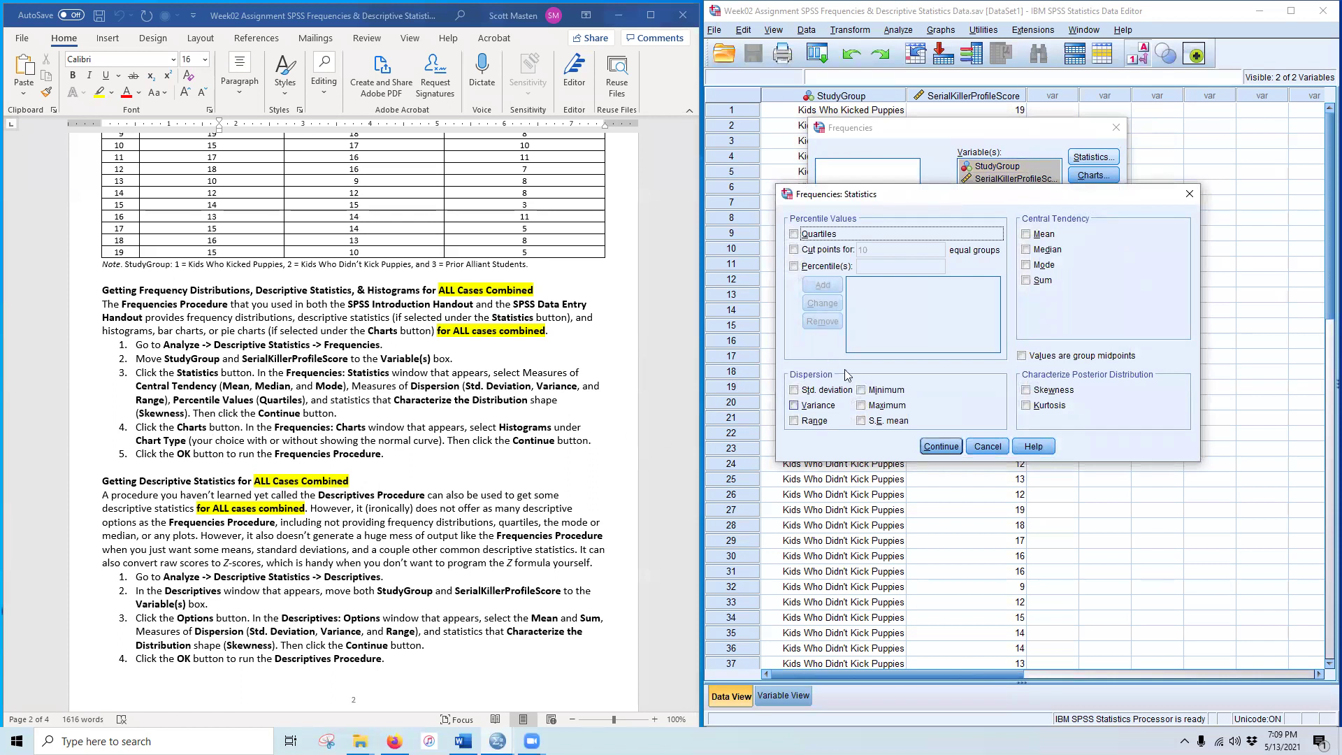
left_click(1049, 234)
left_click(1047, 250)
left_click(1043, 265)
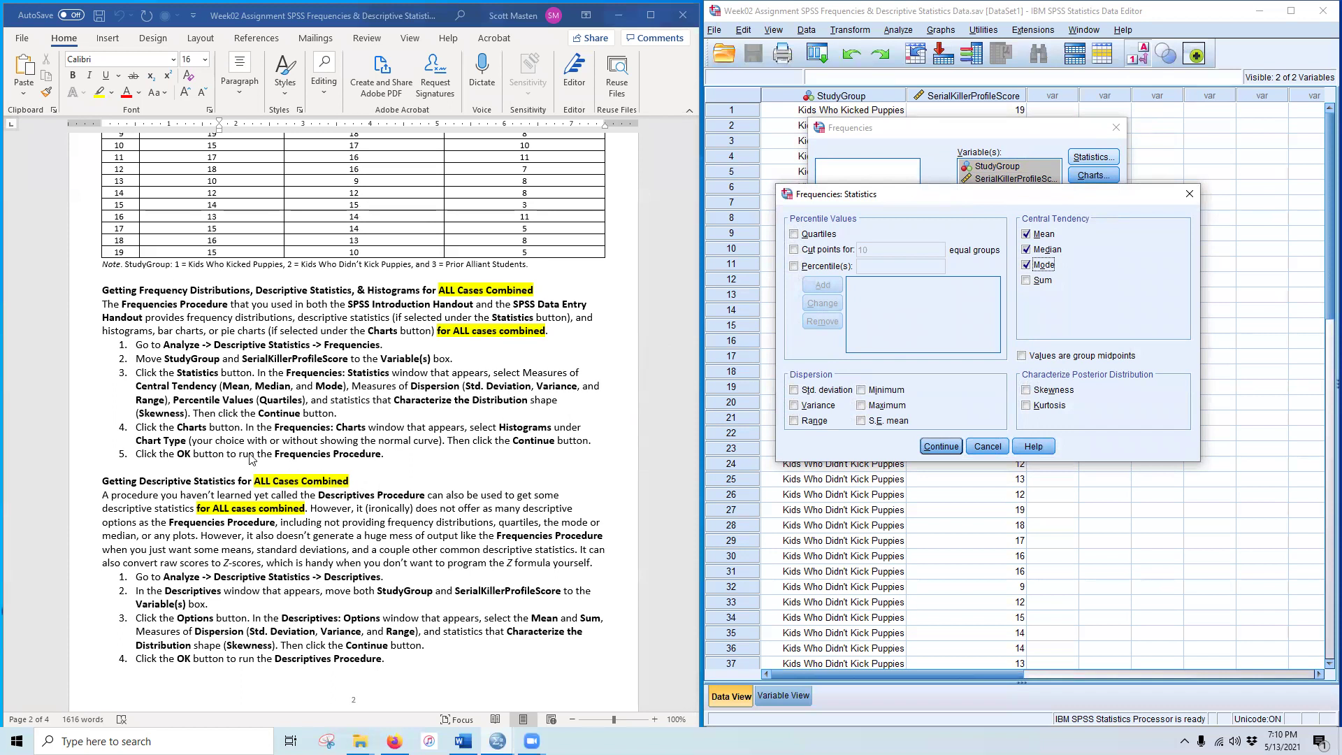
left_click(814, 392)
left_click(815, 407)
left_click(810, 421)
left_click(1053, 391)
left_click(807, 235)
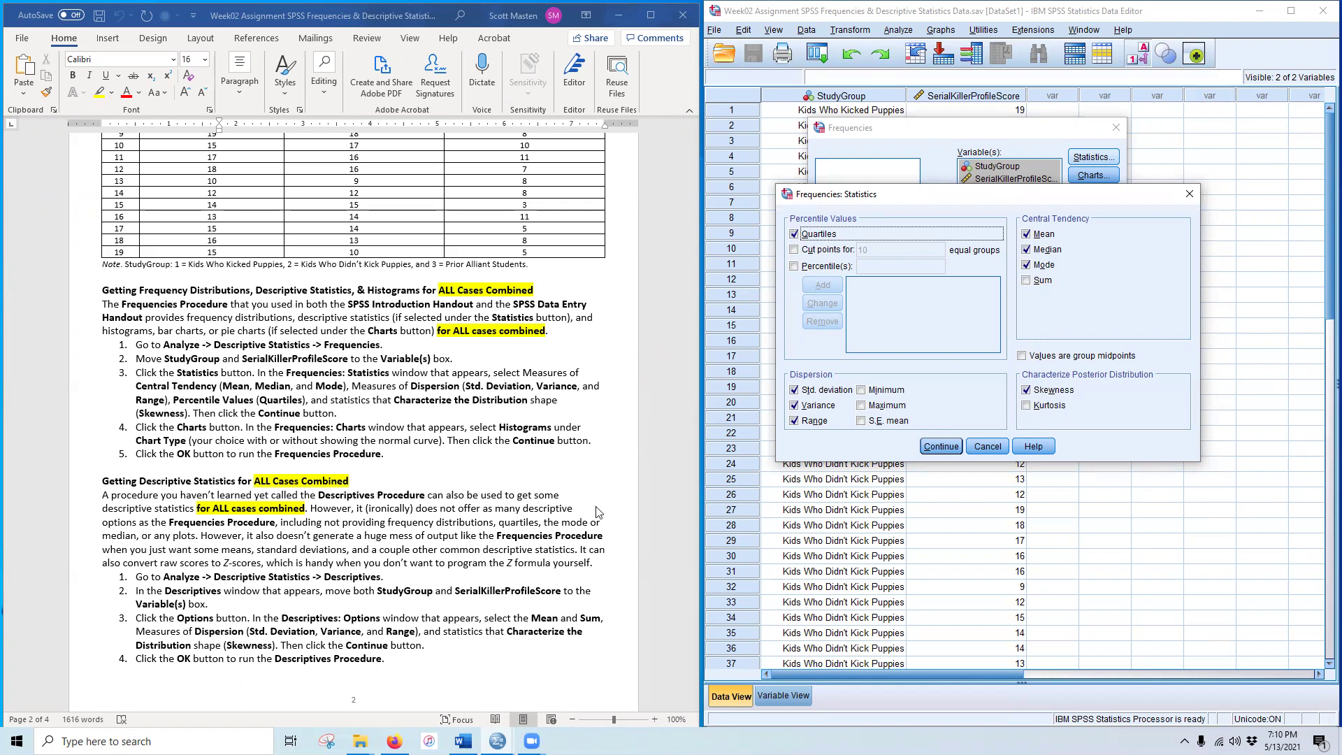
left_click(941, 446)
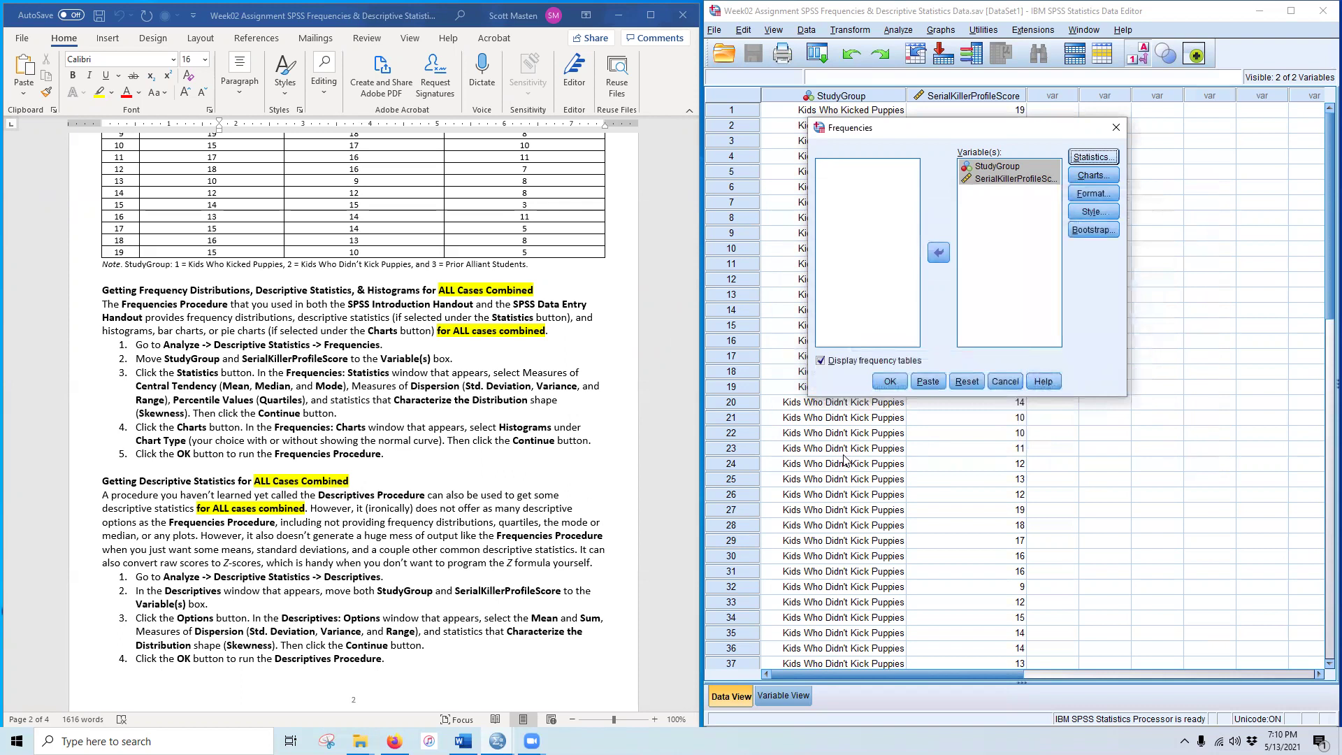
Step: Add histograms with a normal curve overlay and run Frequencies
left_click(1093, 176)
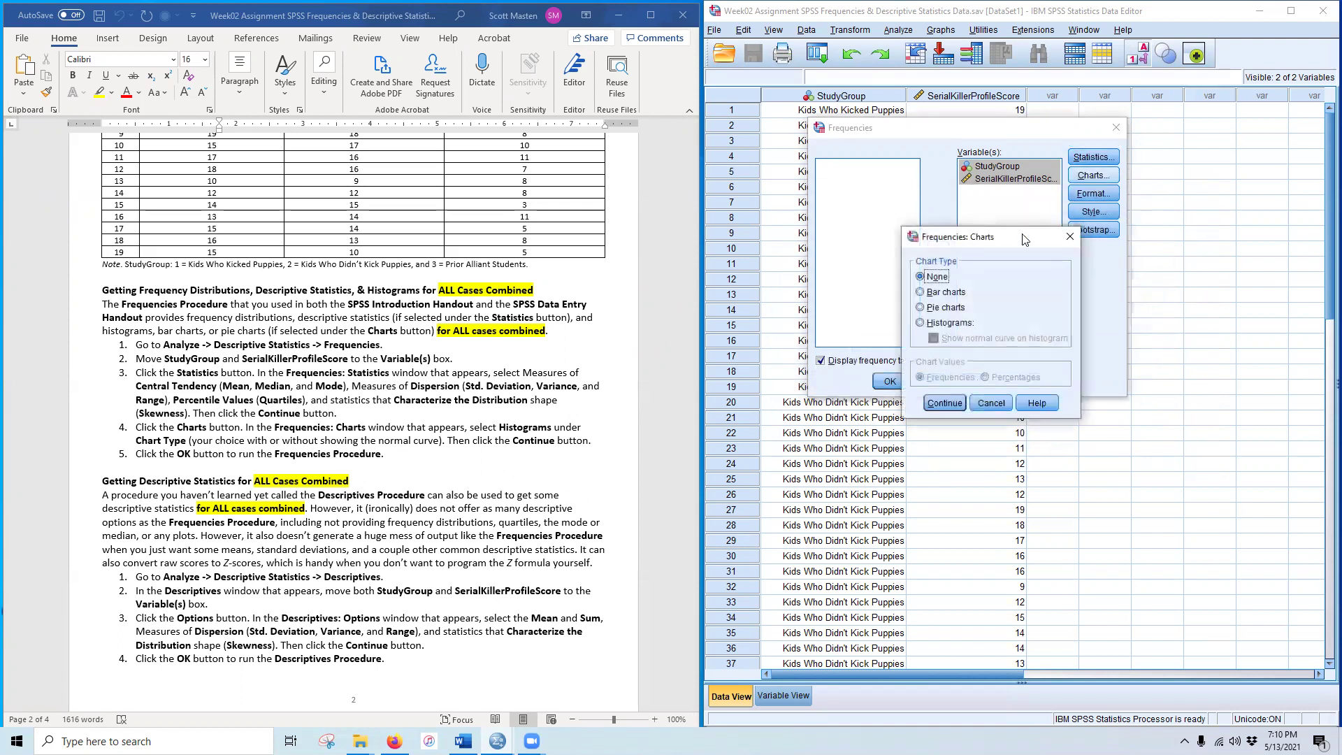
left_click(949, 325)
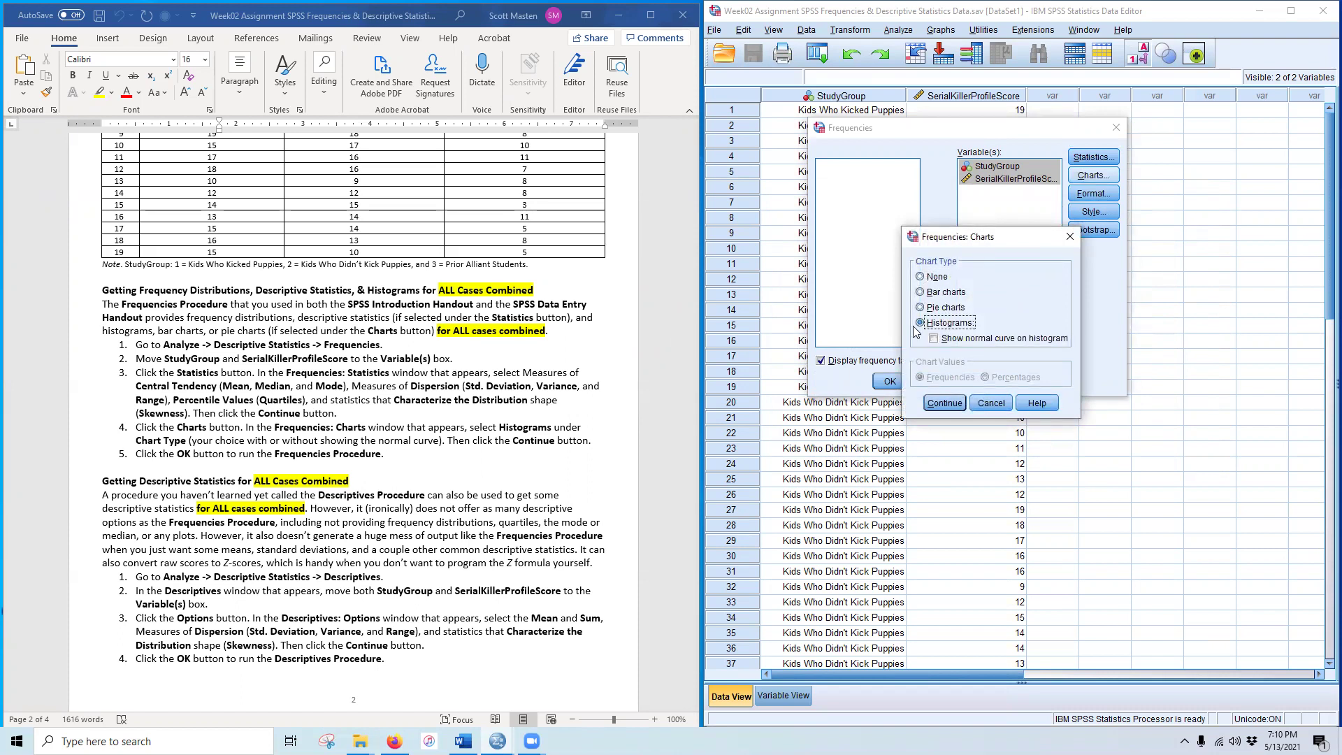
left_click(966, 339)
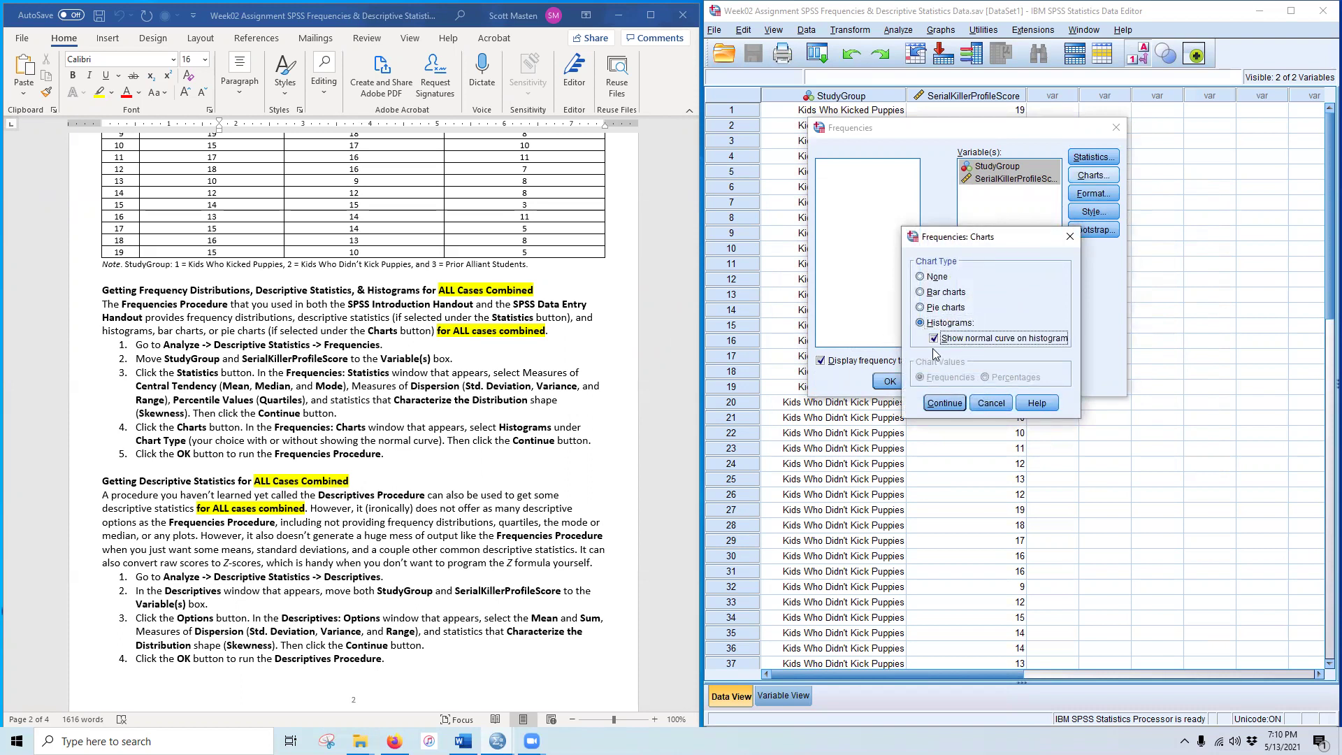
left_click(945, 403)
left_click(888, 380)
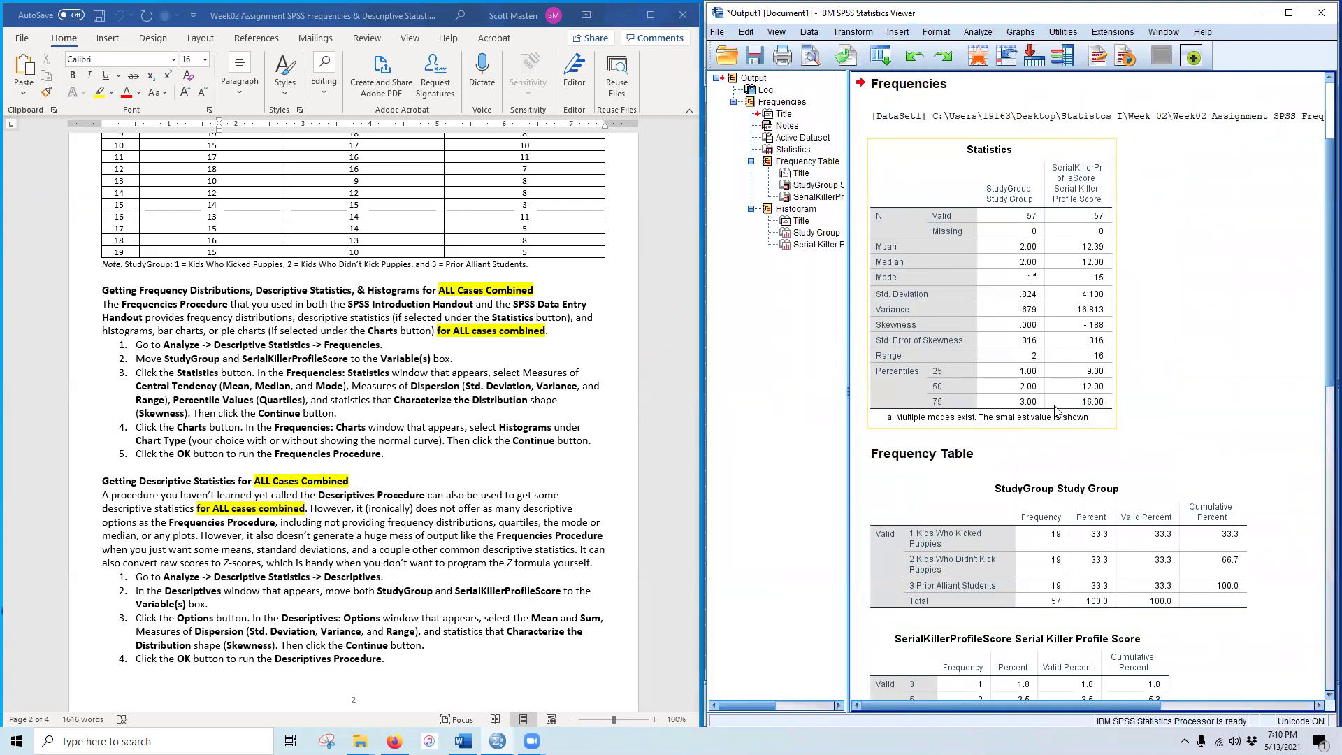
Step: Scroll the output to the Statistics table showing profile score mean 12.39 and median 12.00
scroll(1183, 379, "down", 10)
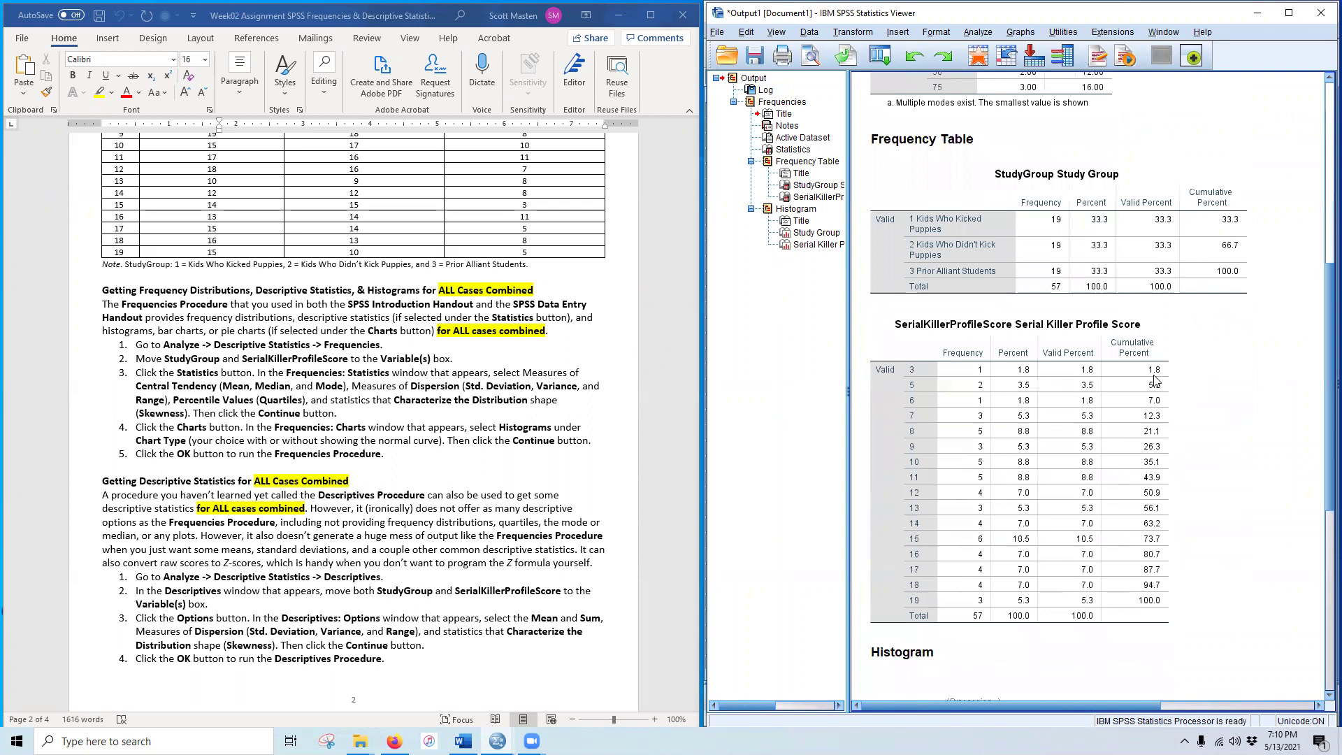
scroll(1114, 368, "down", 10)
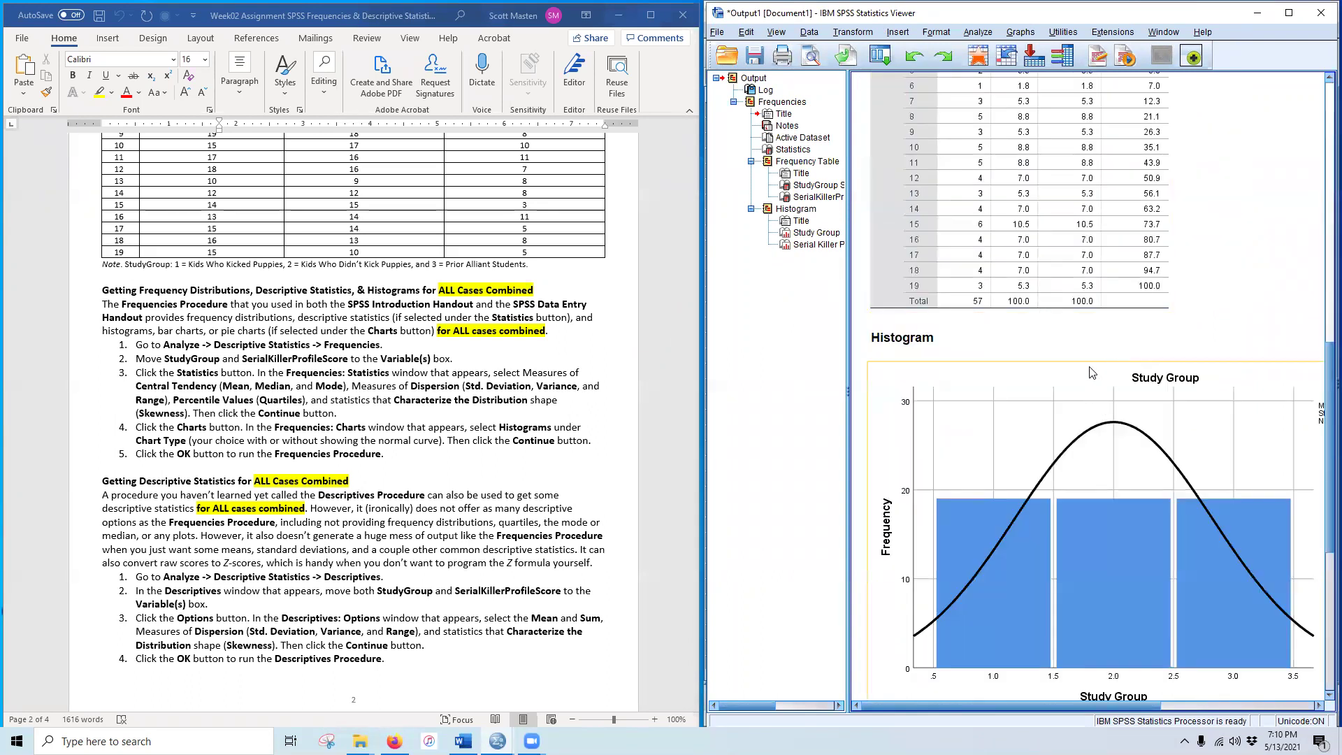
scroll(1112, 367, "down", 5)
scroll(1070, 360, "up", 10)
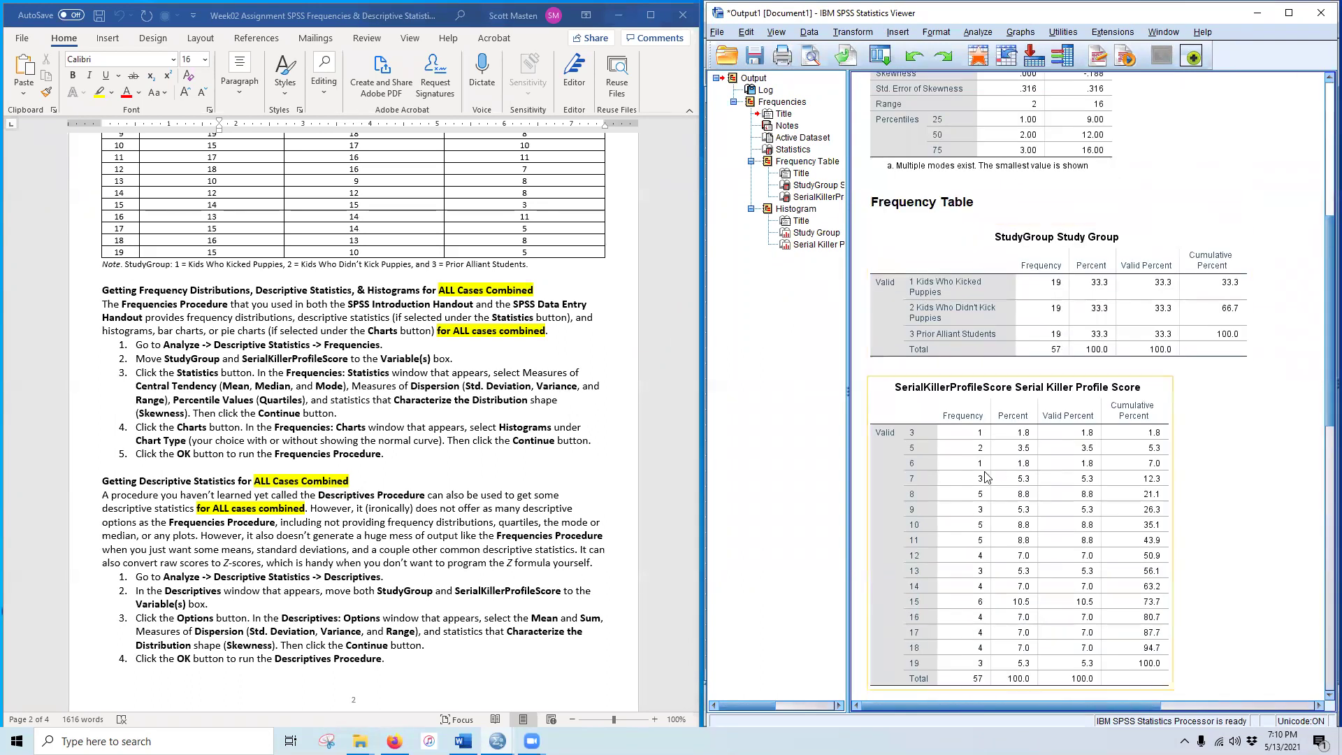
scroll(1018, 579, "down", 2)
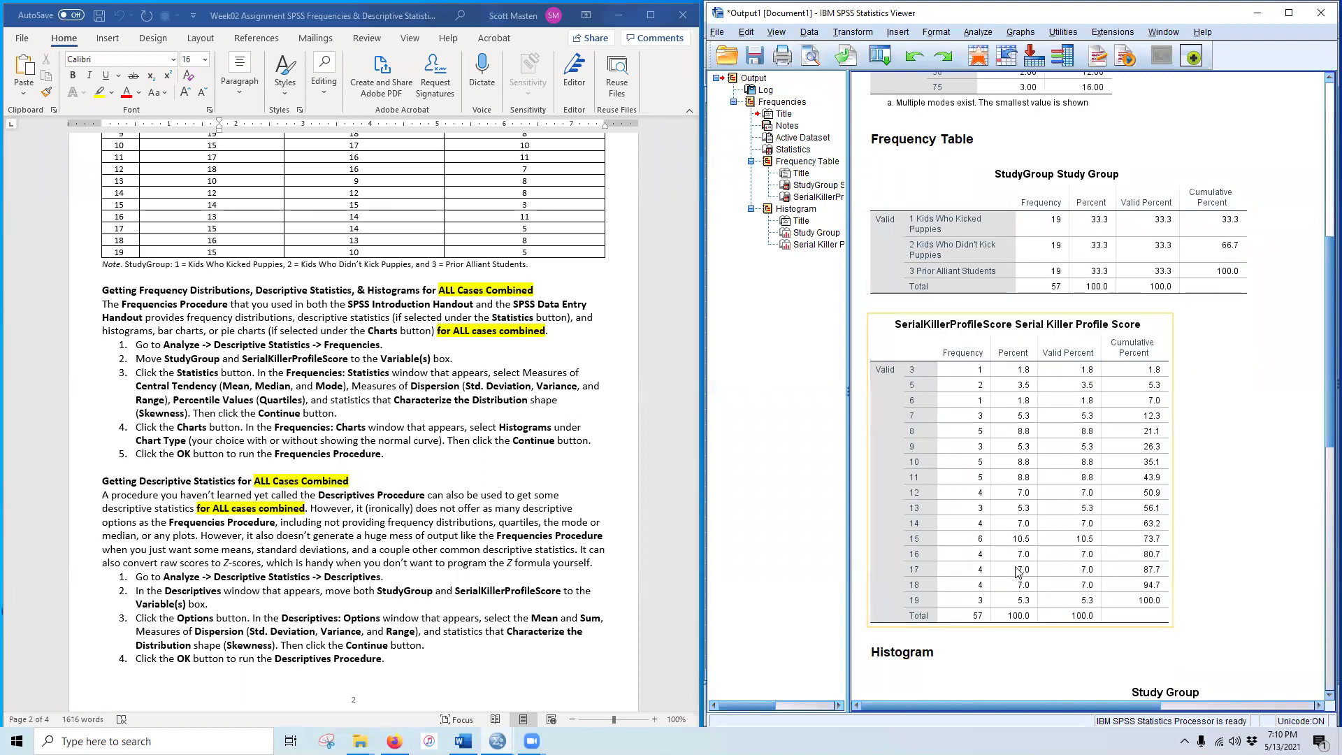
scroll(965, 568, "up", 12)
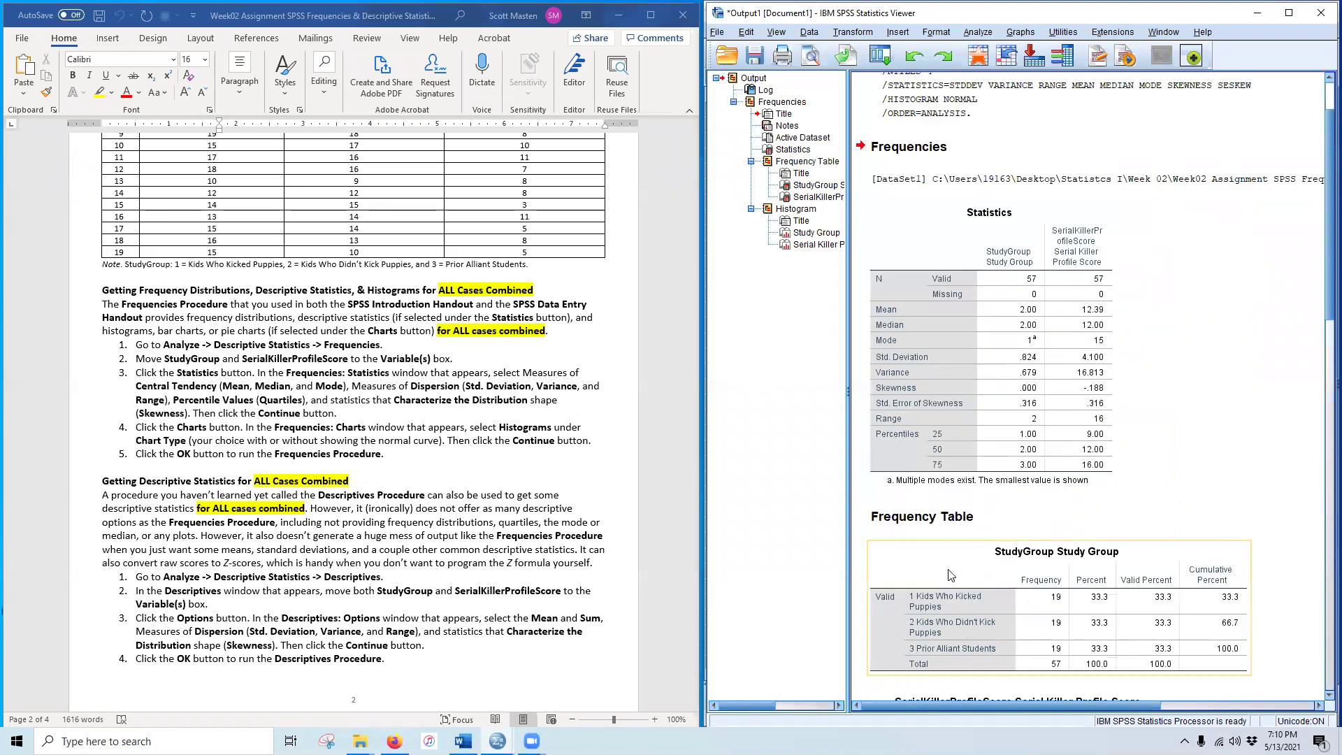
scroll(951, 576, "up", 2)
scroll(952, 577, "down", 6)
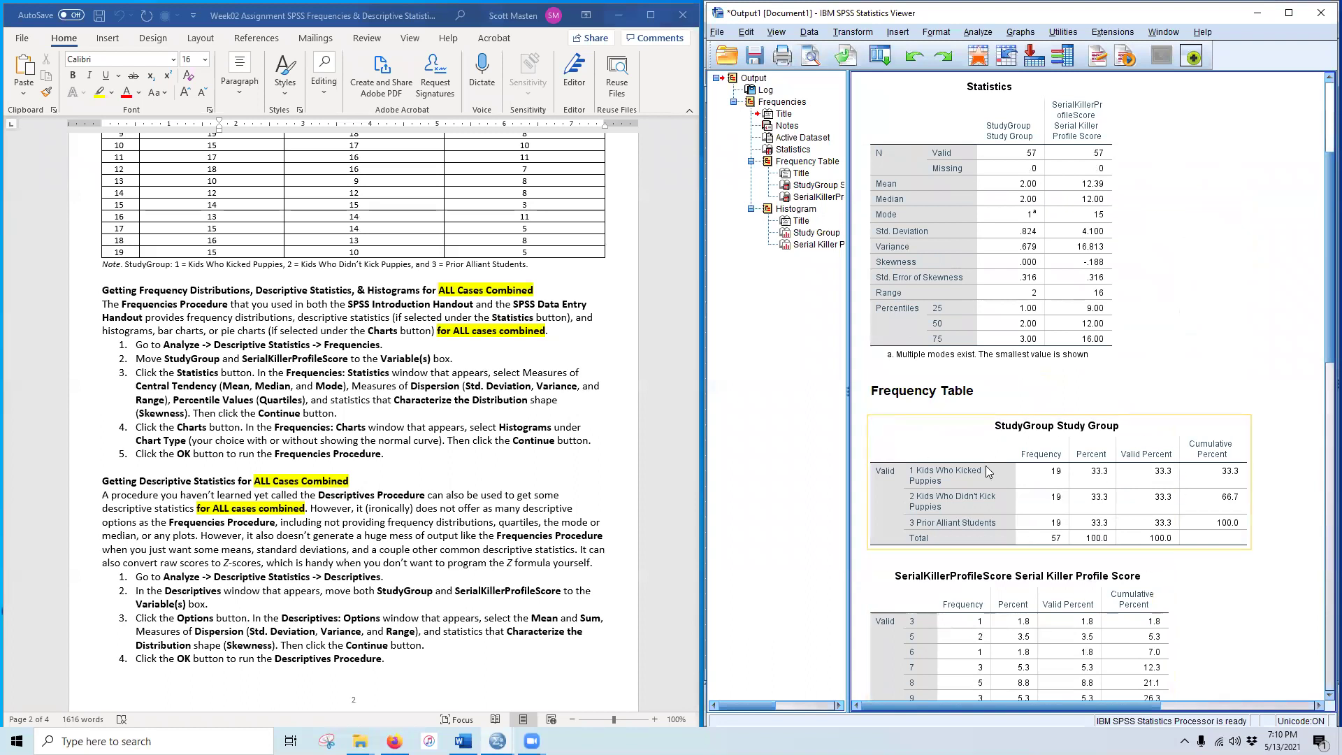
scroll(1060, 403, "down", 4)
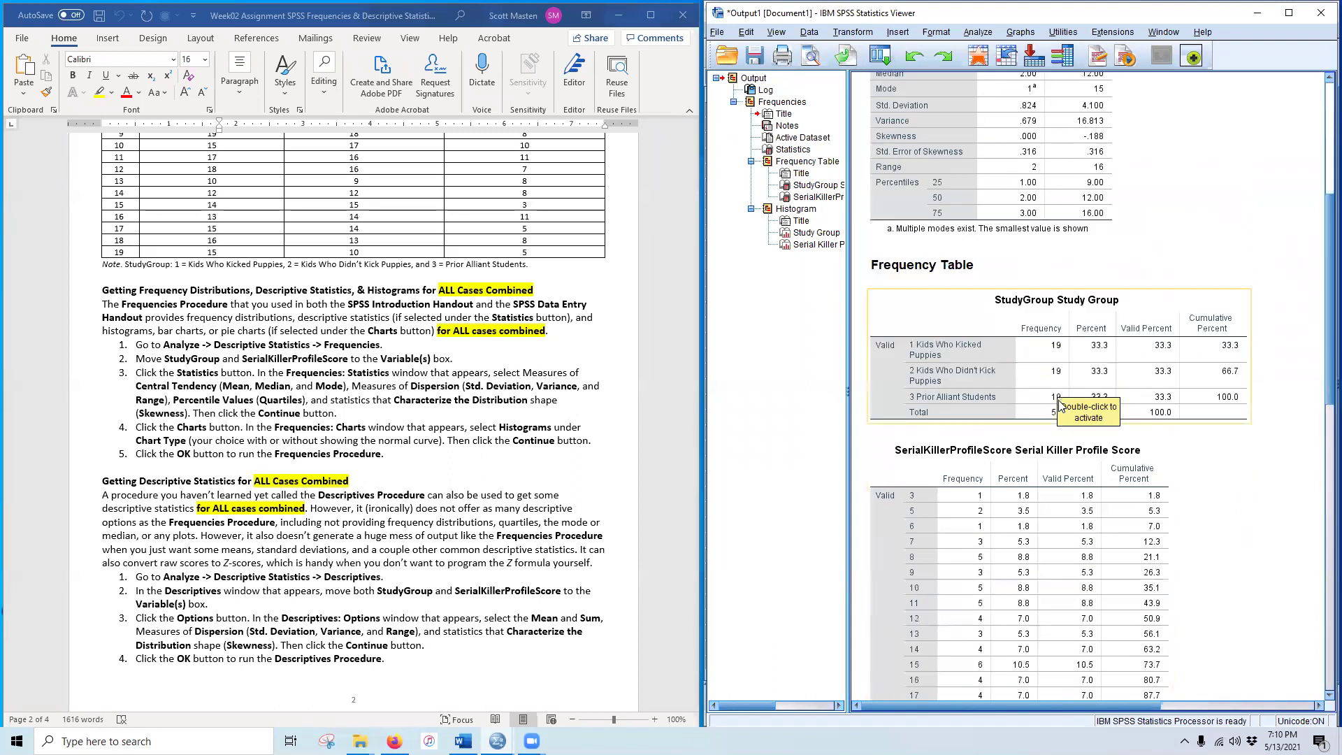
scroll(1060, 403, "down", 20)
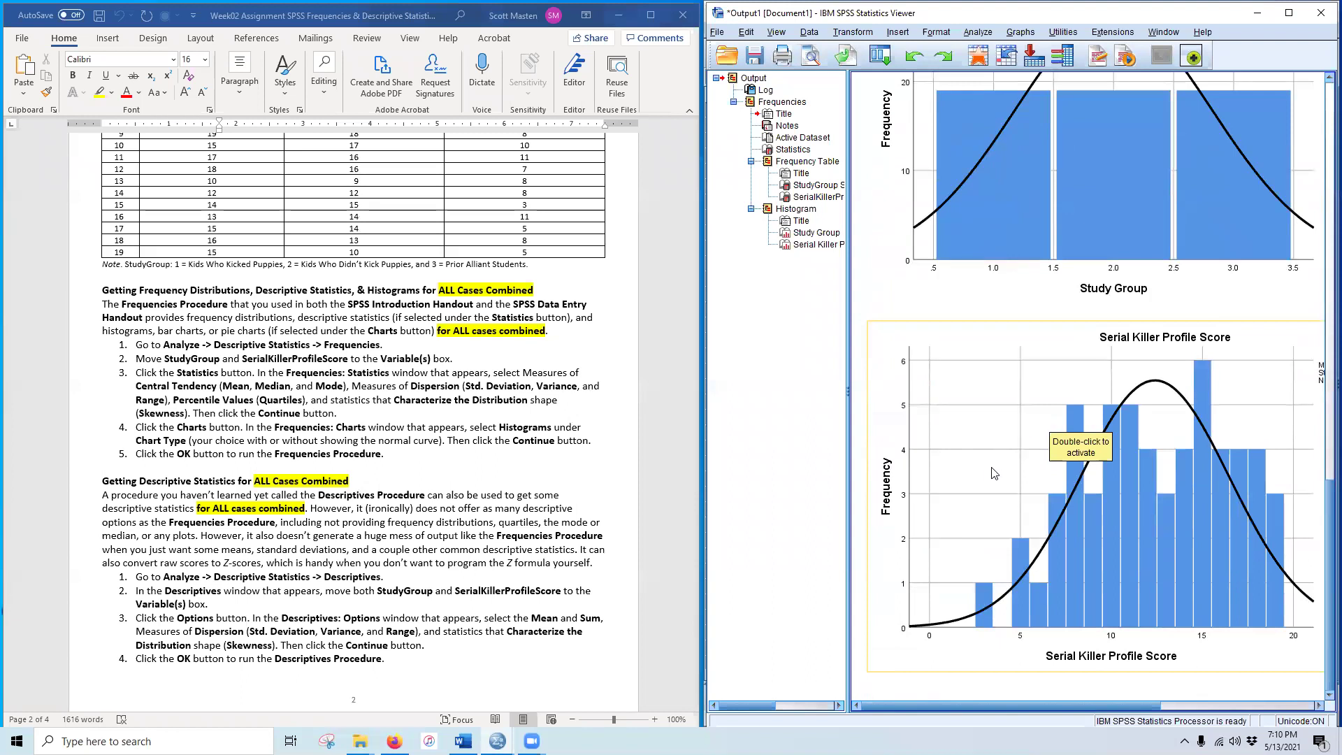
scroll(958, 531, "up", 8)
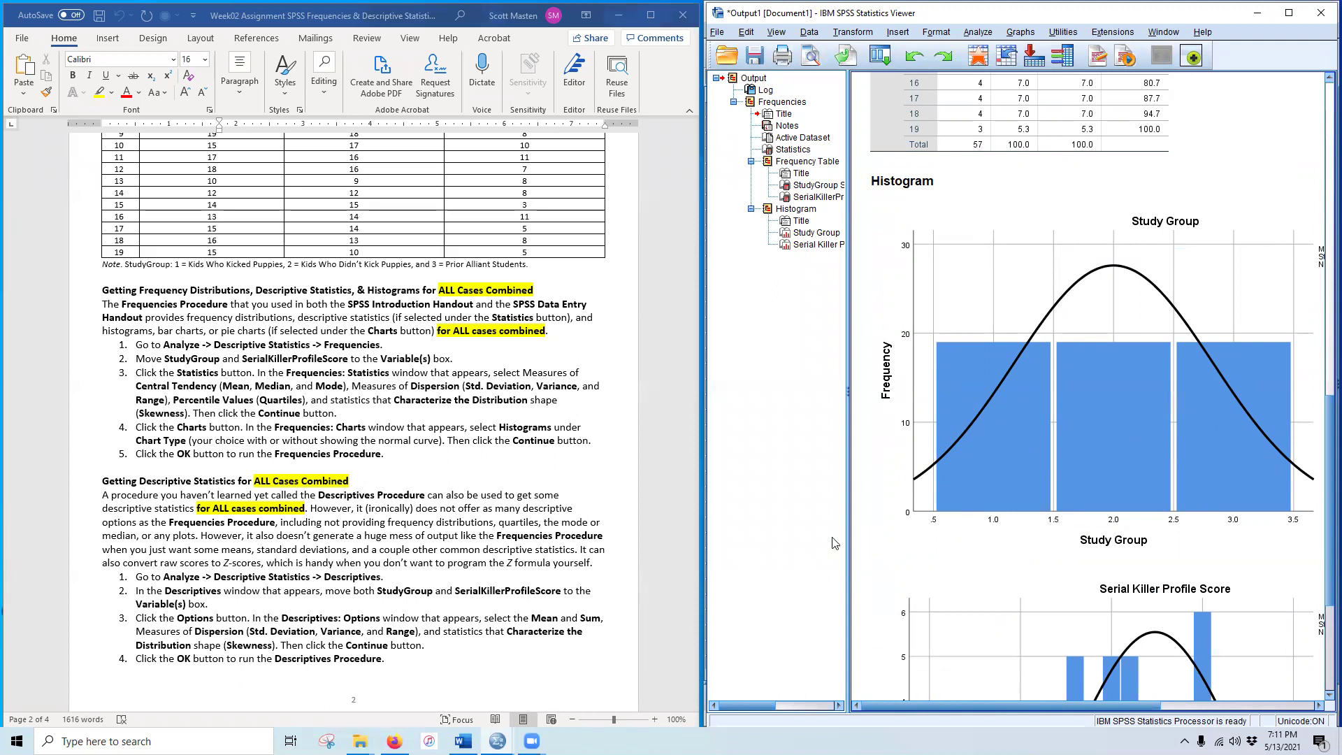
scroll(912, 482, "up", 8)
scroll(917, 487, "up", 5)
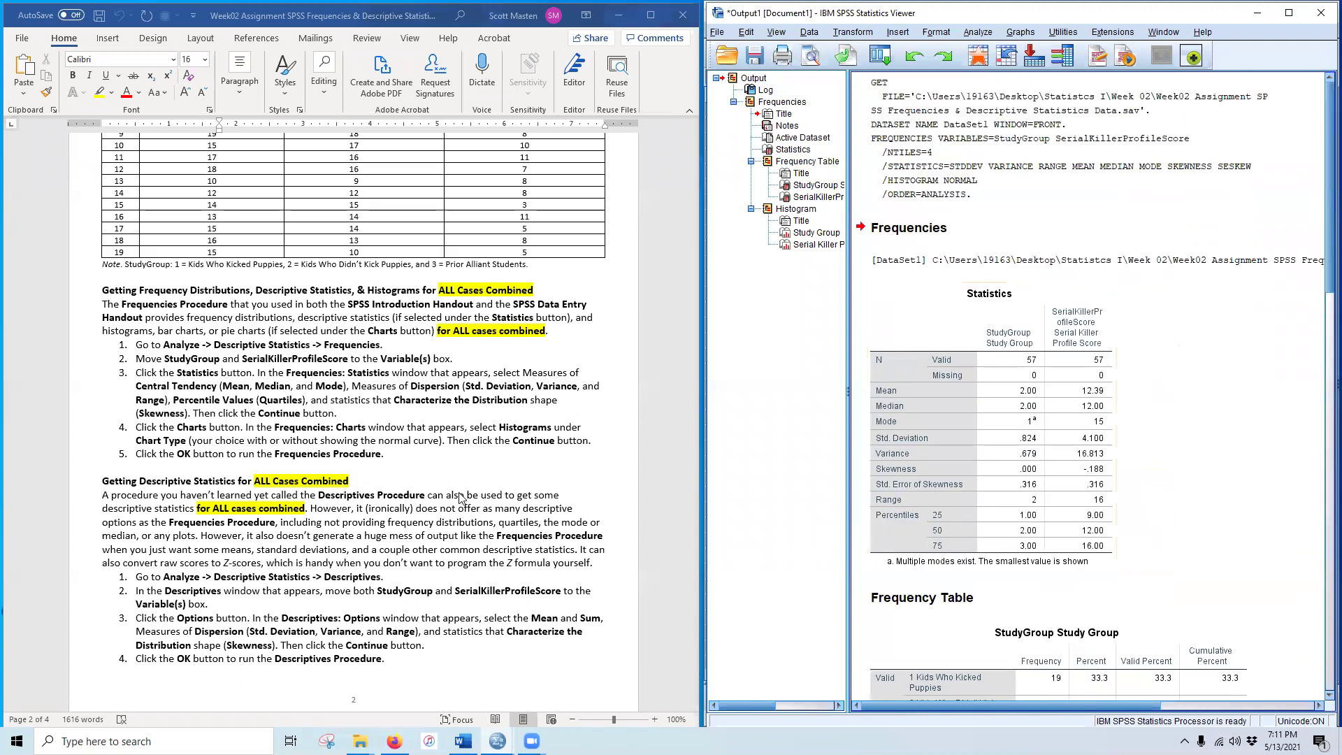
scroll(458, 497, "down", 3)
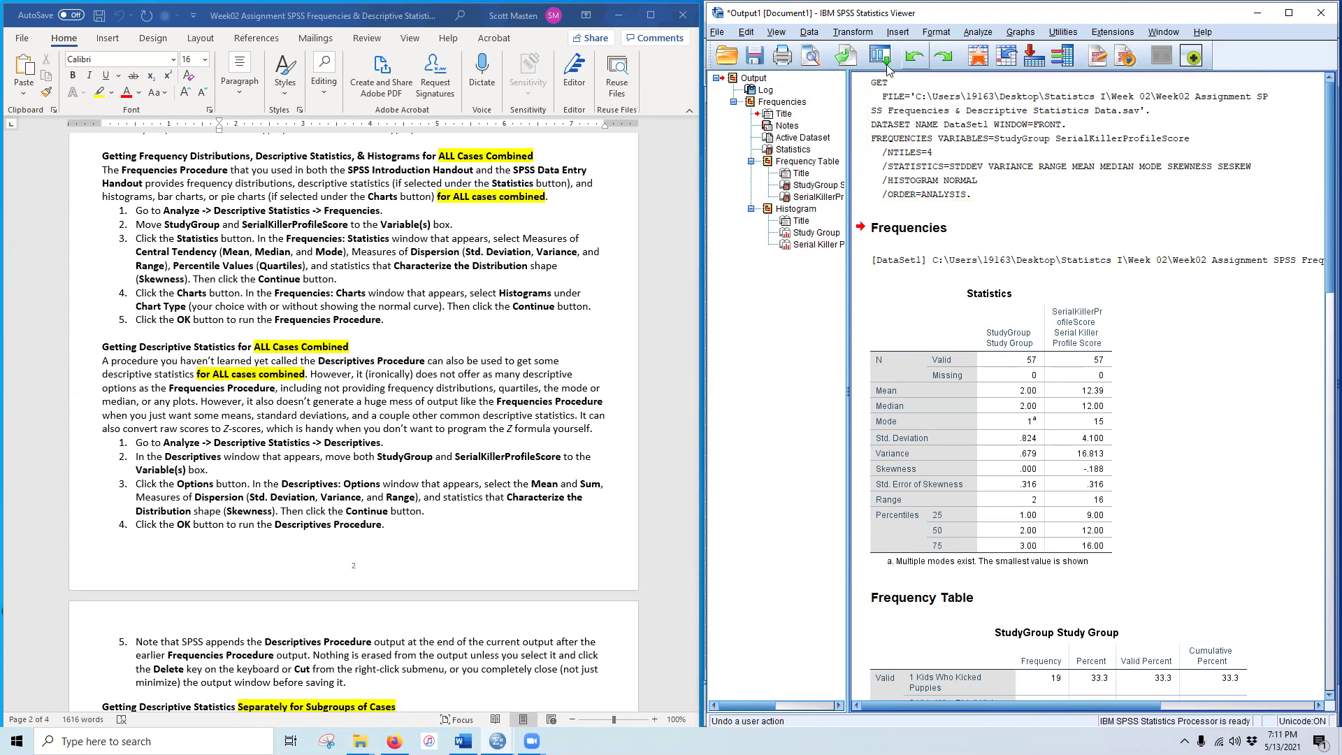
Step: Start Descriptives with StudyGroup and SerialKillerProfileScore as the variables
left_click(977, 32)
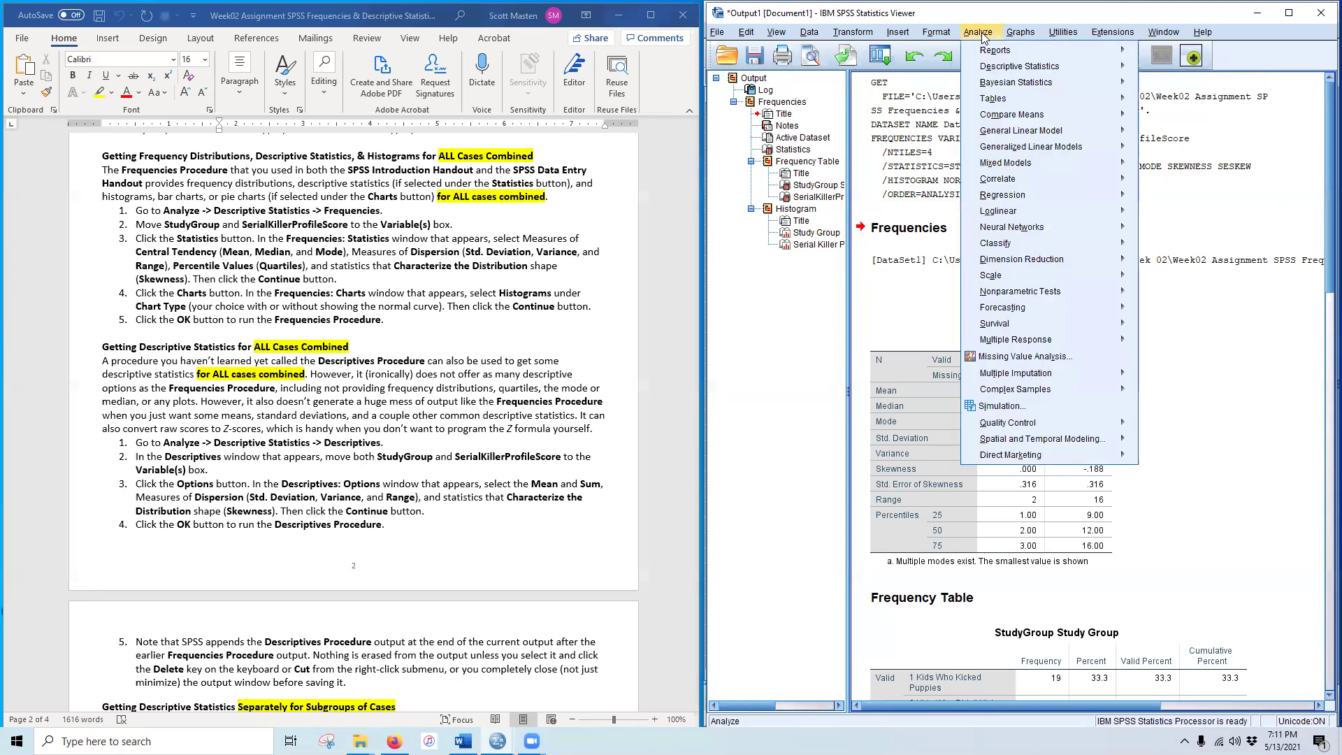
mouse_move(1003, 66)
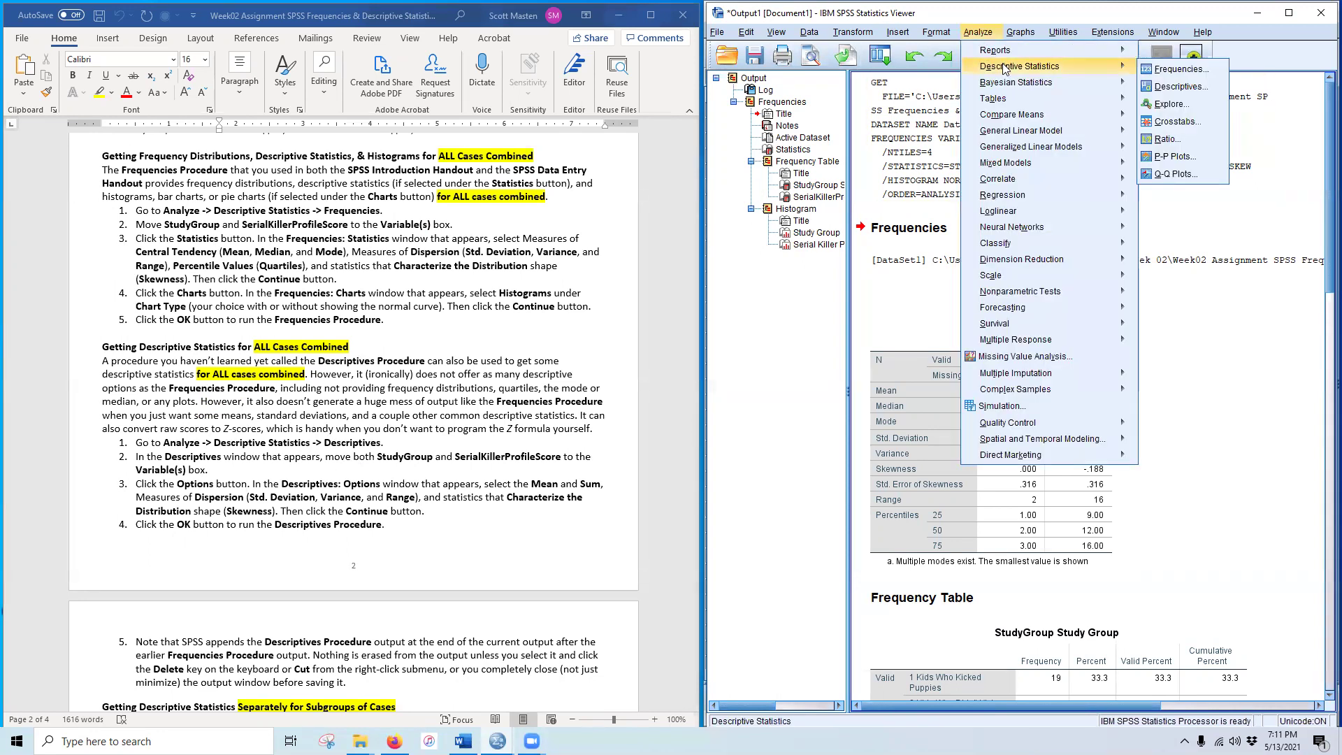
left_click(1181, 88)
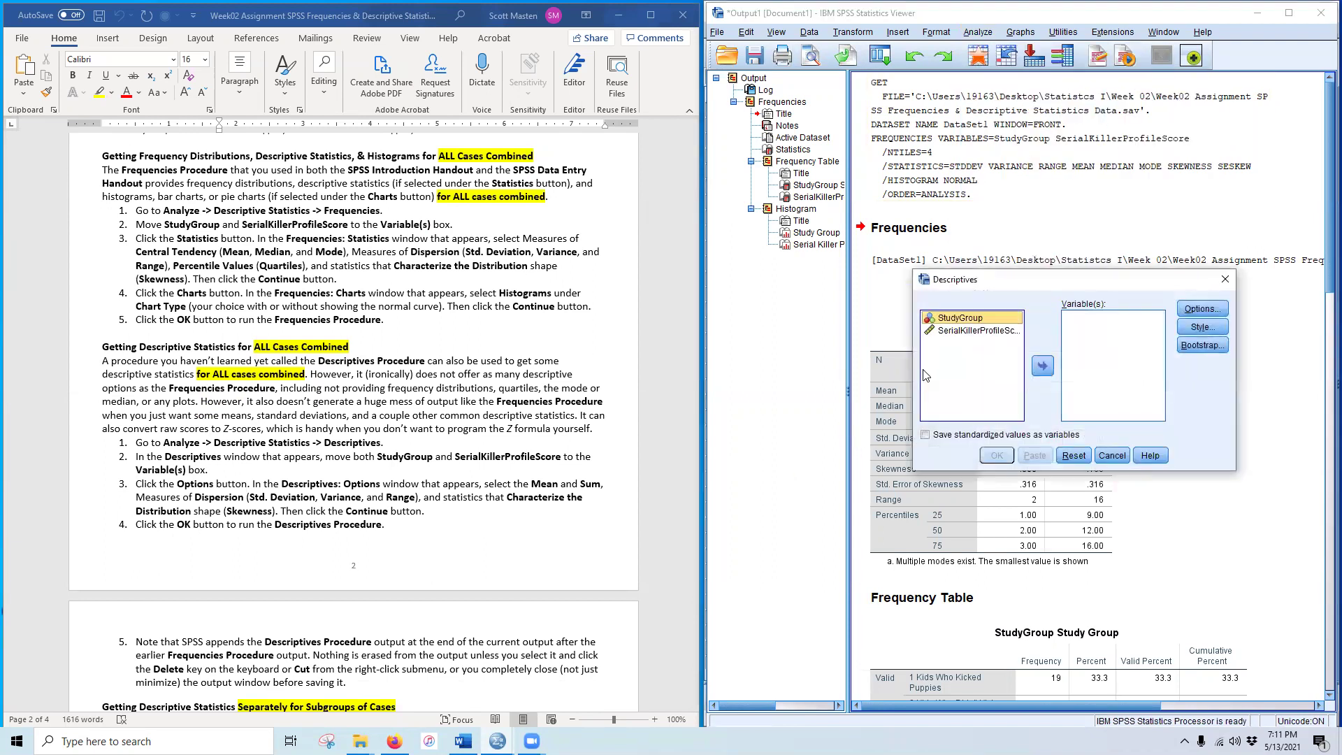
left_click(963, 331, "shift")
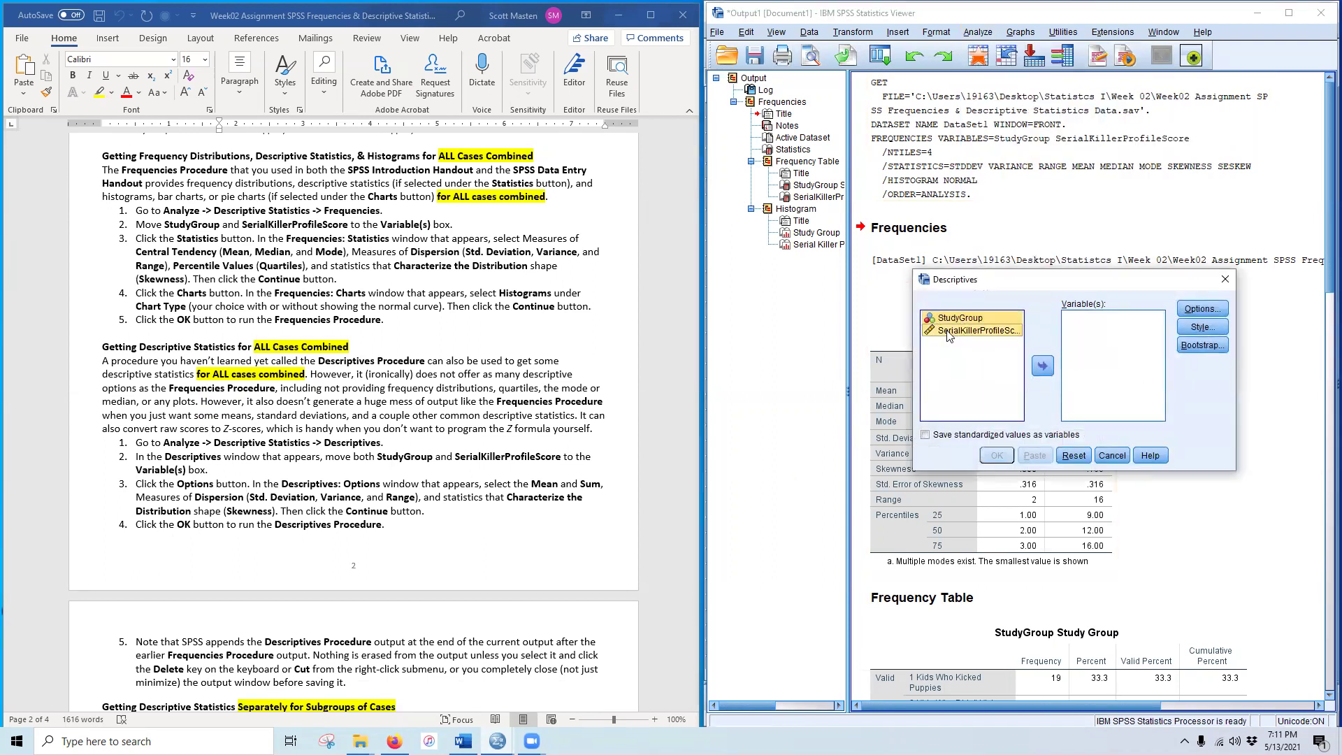
left_click(1043, 366)
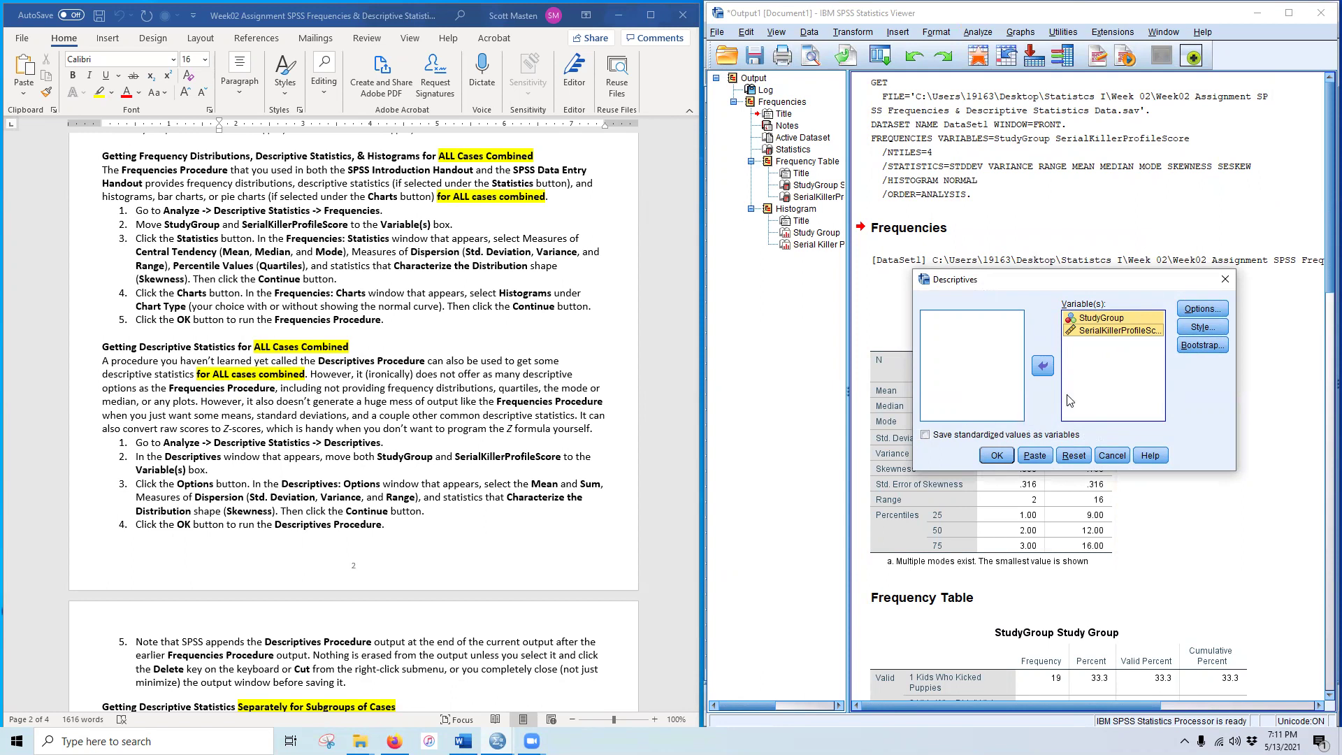
Step: Add Sum, Variance, Range and Skewness options, then run Descriptives
left_click(1200, 310)
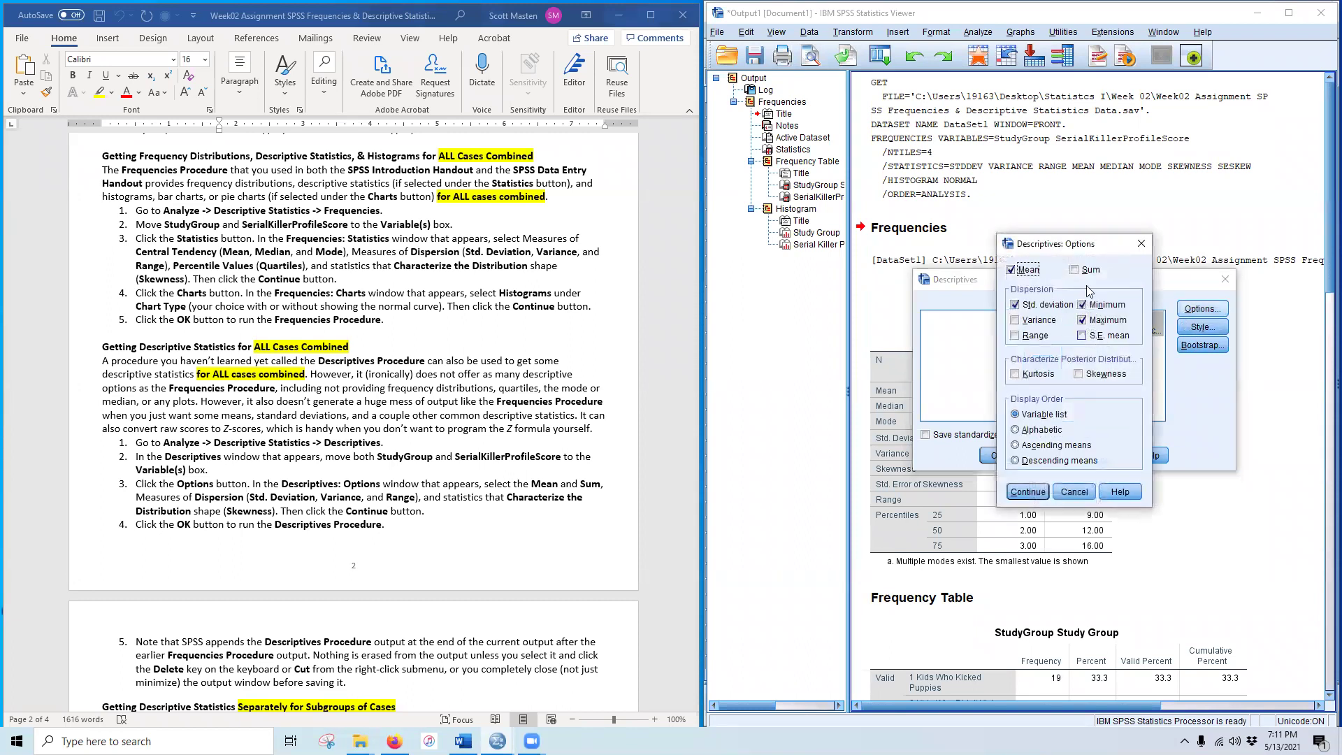
left_click(1085, 269)
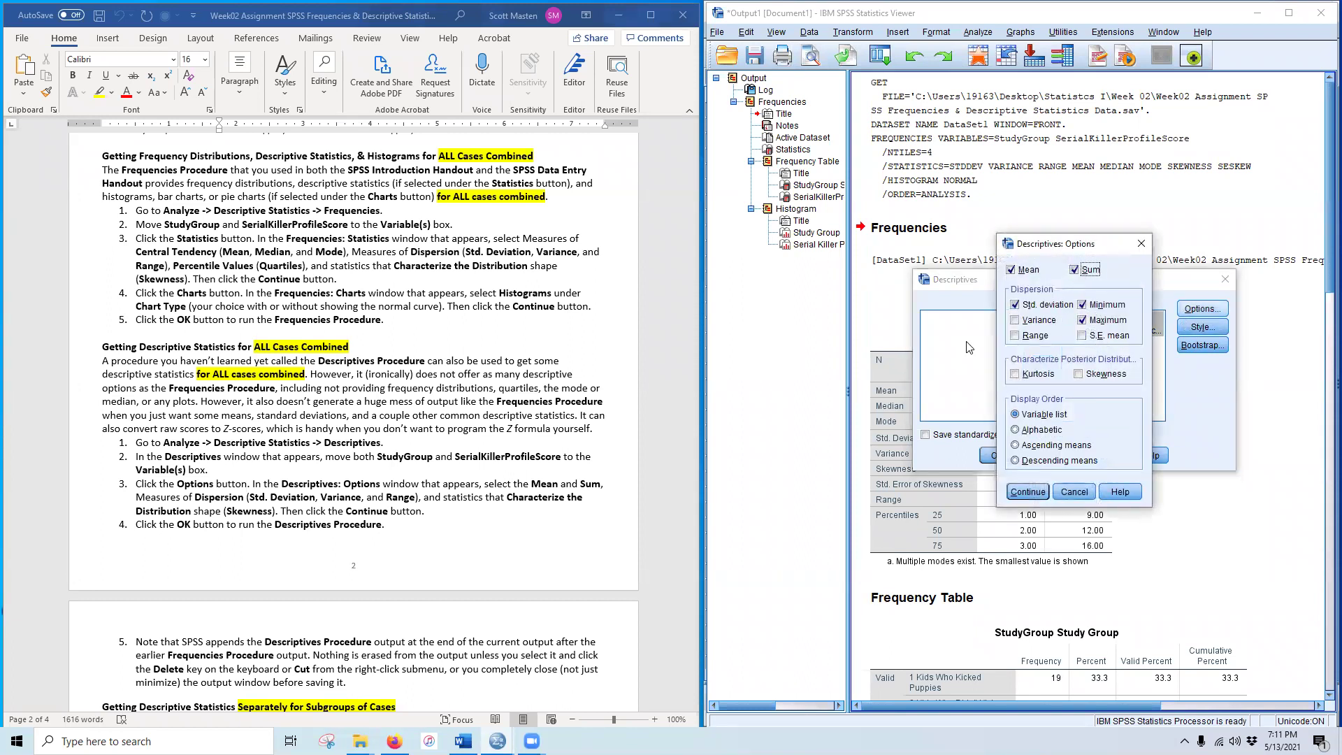
left_click(1023, 323)
left_click(1032, 341)
left_click(1089, 375)
left_click(1026, 493)
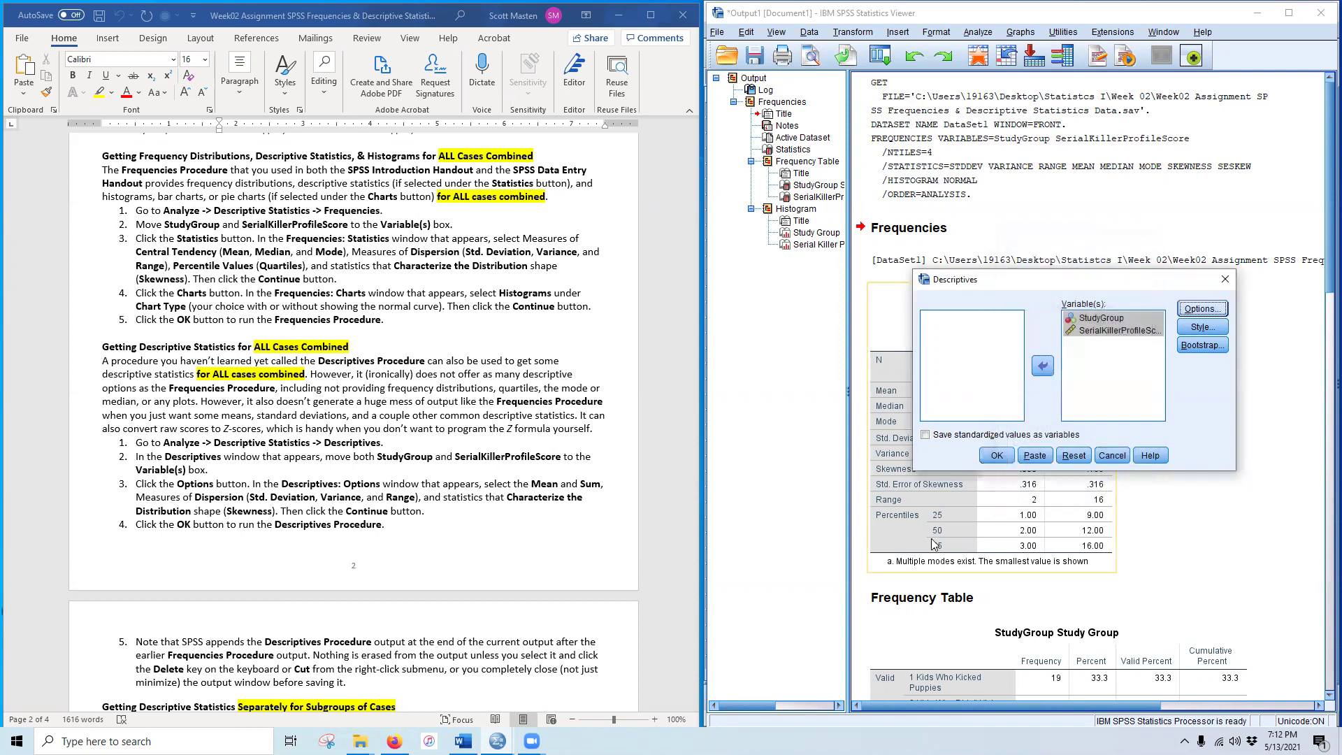
left_click(996, 454)
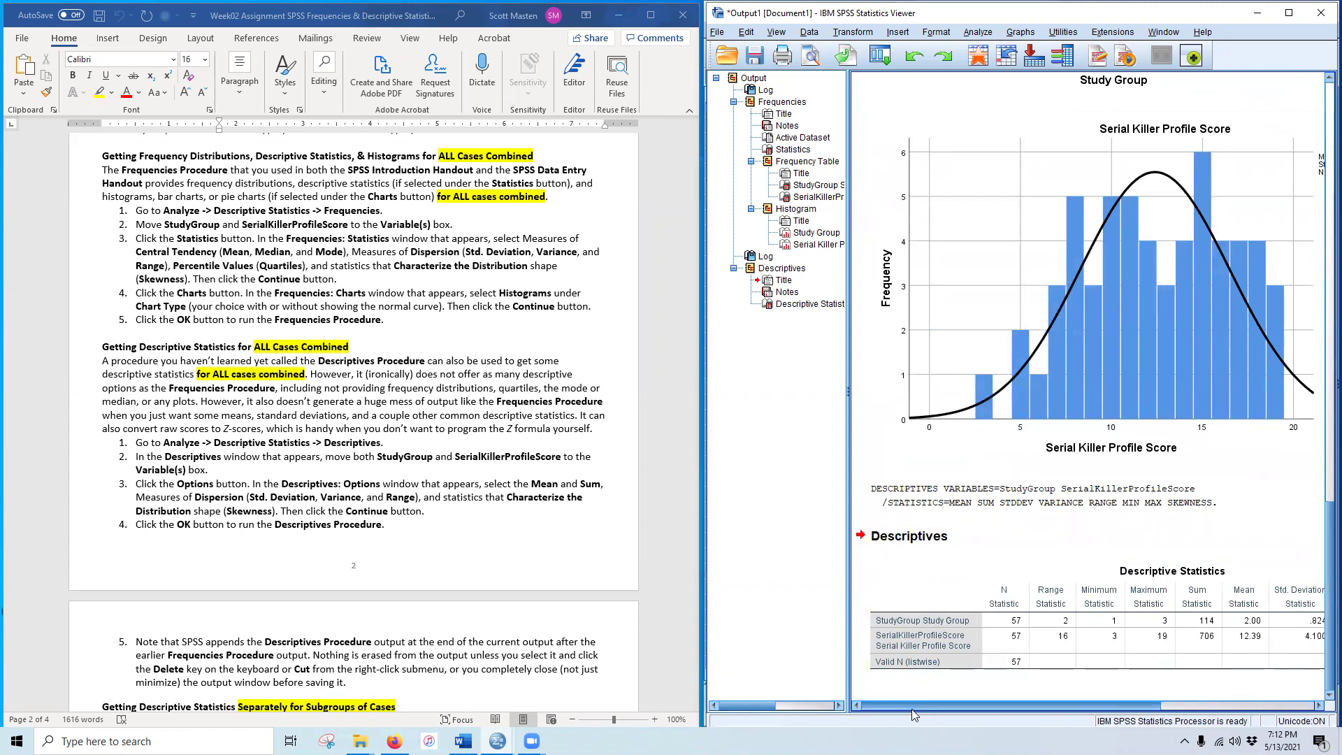
Step: Review the Descriptive Statistics table (StudyGroup N 57, sum 114, mean 2.00) and reopen Analyze
left_click_drag(942, 708, 1088, 714)
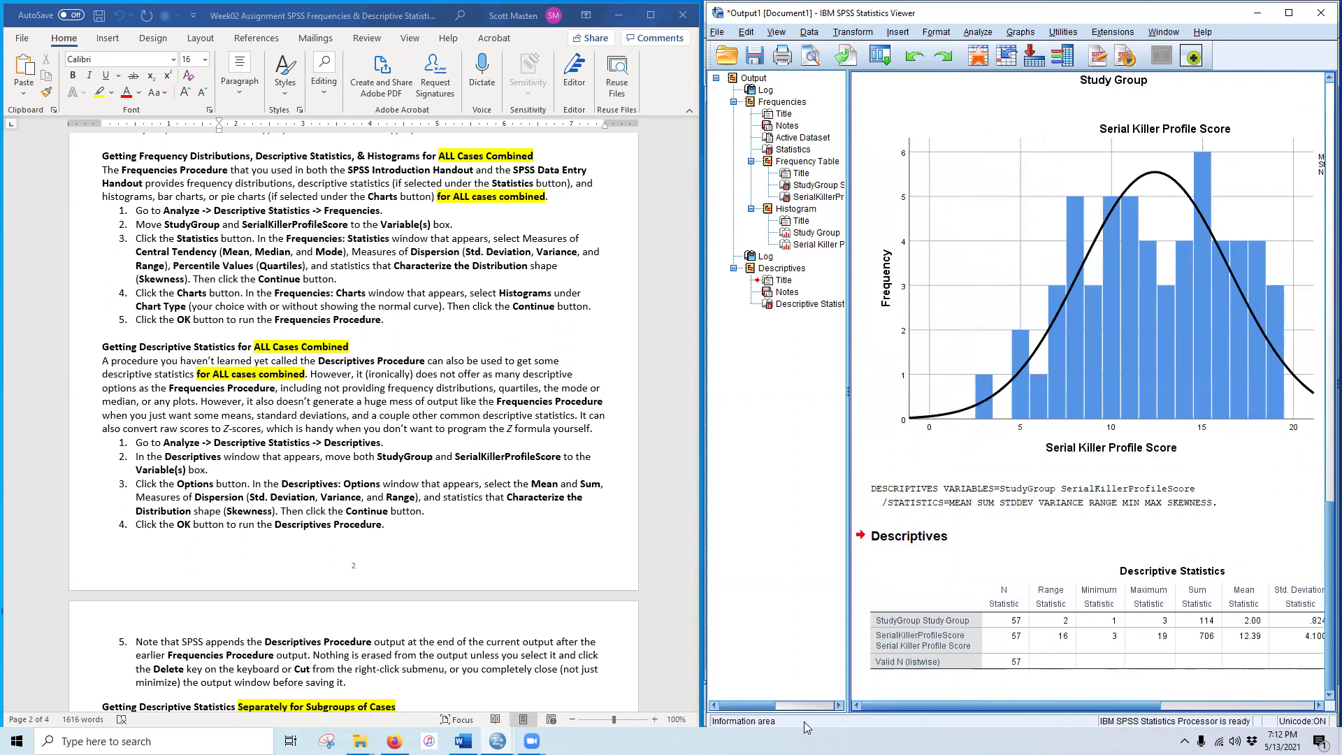
scroll(391, 556, "down", 5)
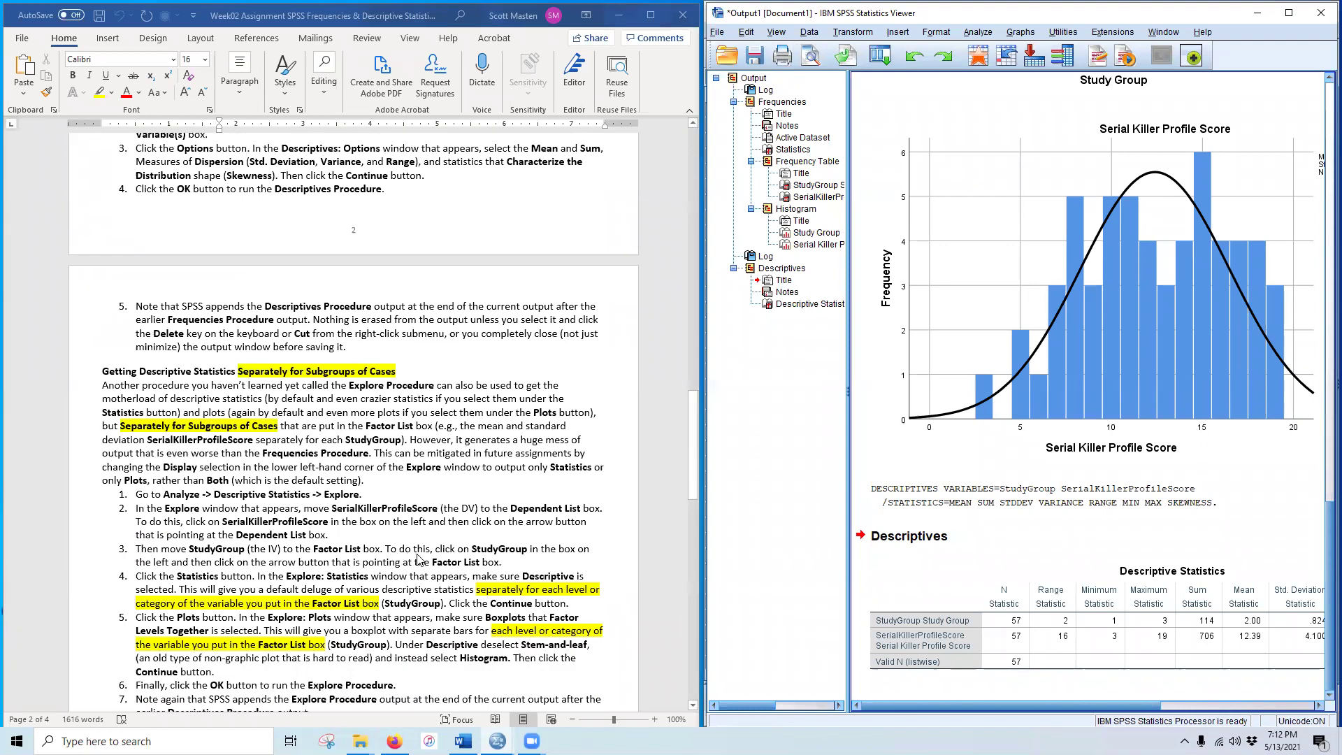
left_click(917, 424)
left_click(1050, 501)
left_click(996, 656)
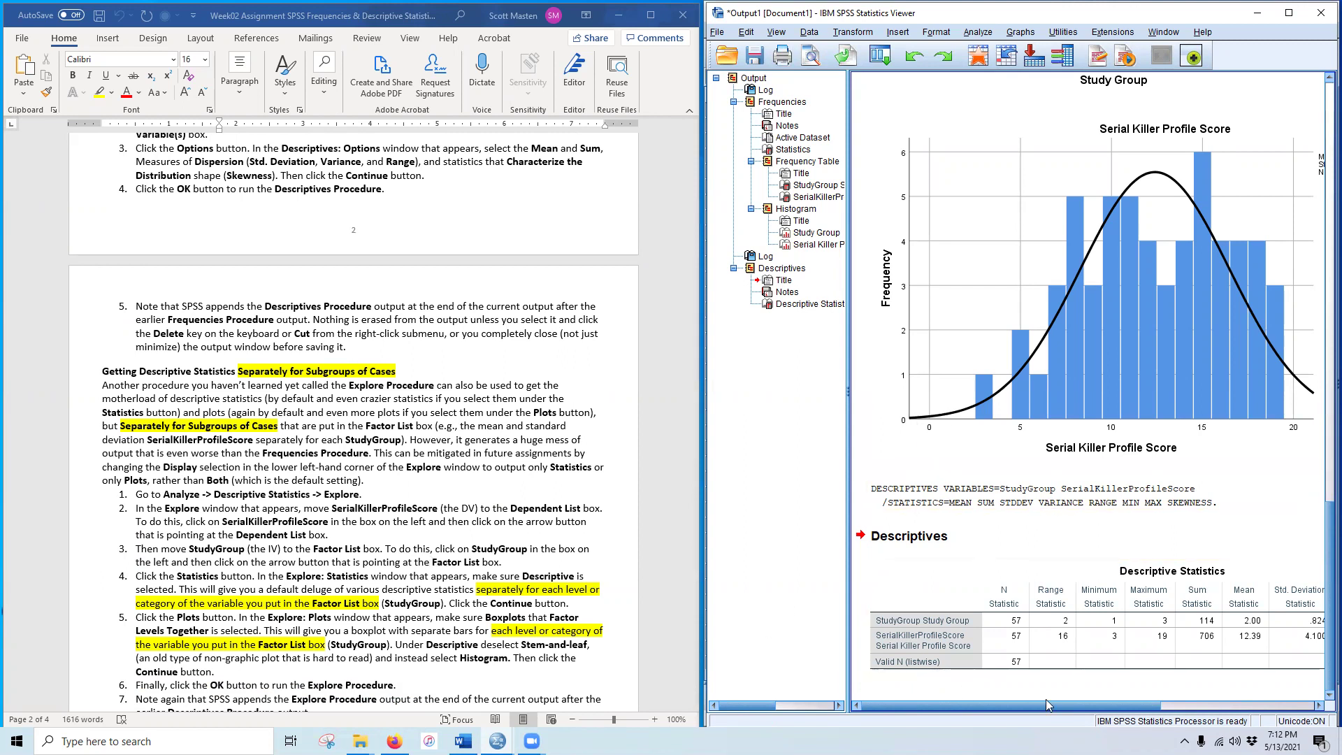
left_click(826, 460)
scroll(242, 515, "down", 3)
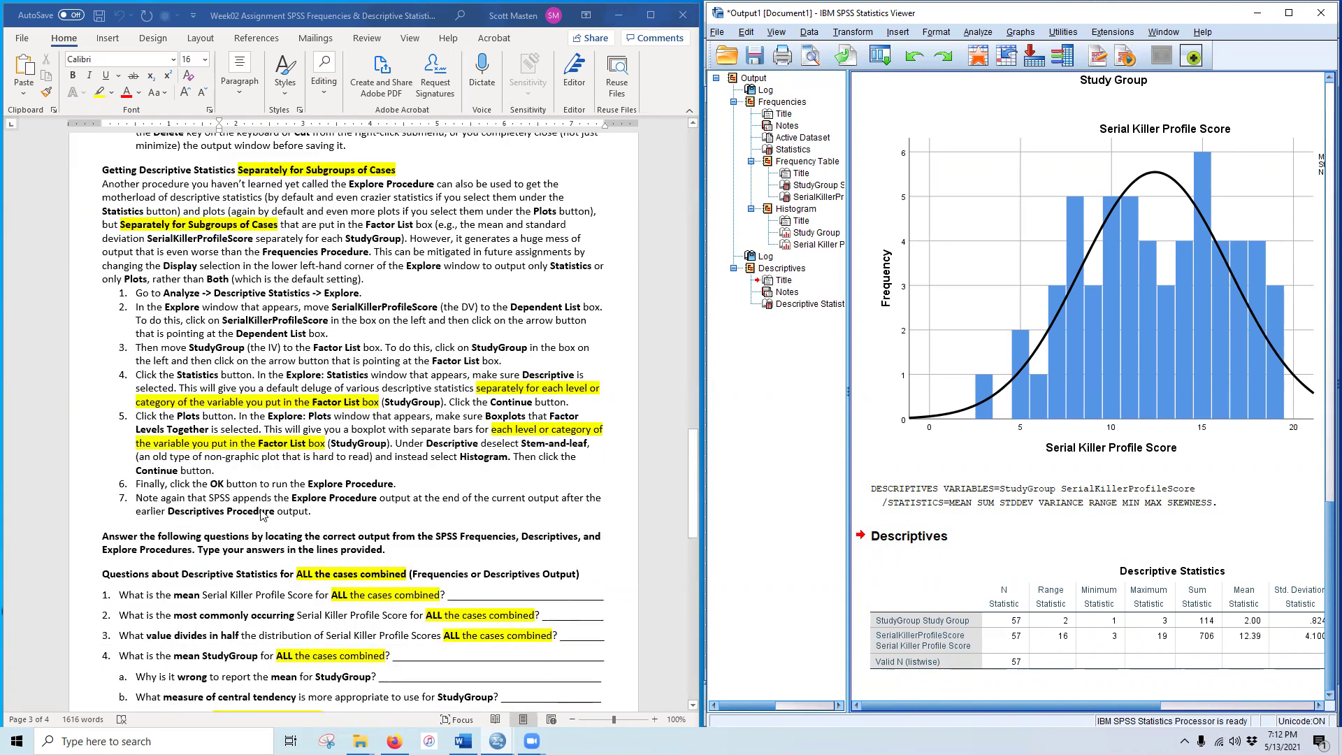
left_click(979, 32)
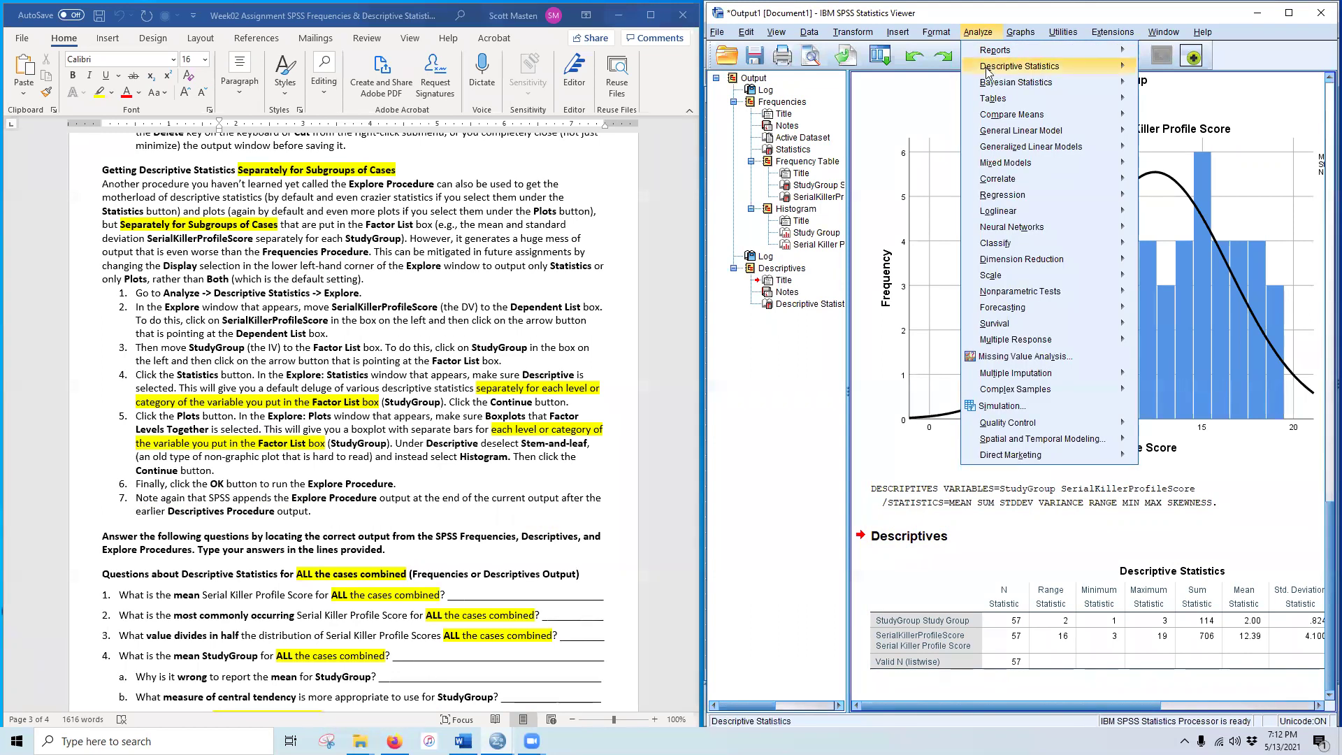
Step: Set up Explore with SerialKillerProfileScore as dependent and StudyGroup as factor
mouse_move(1034, 66)
left_click(1188, 101)
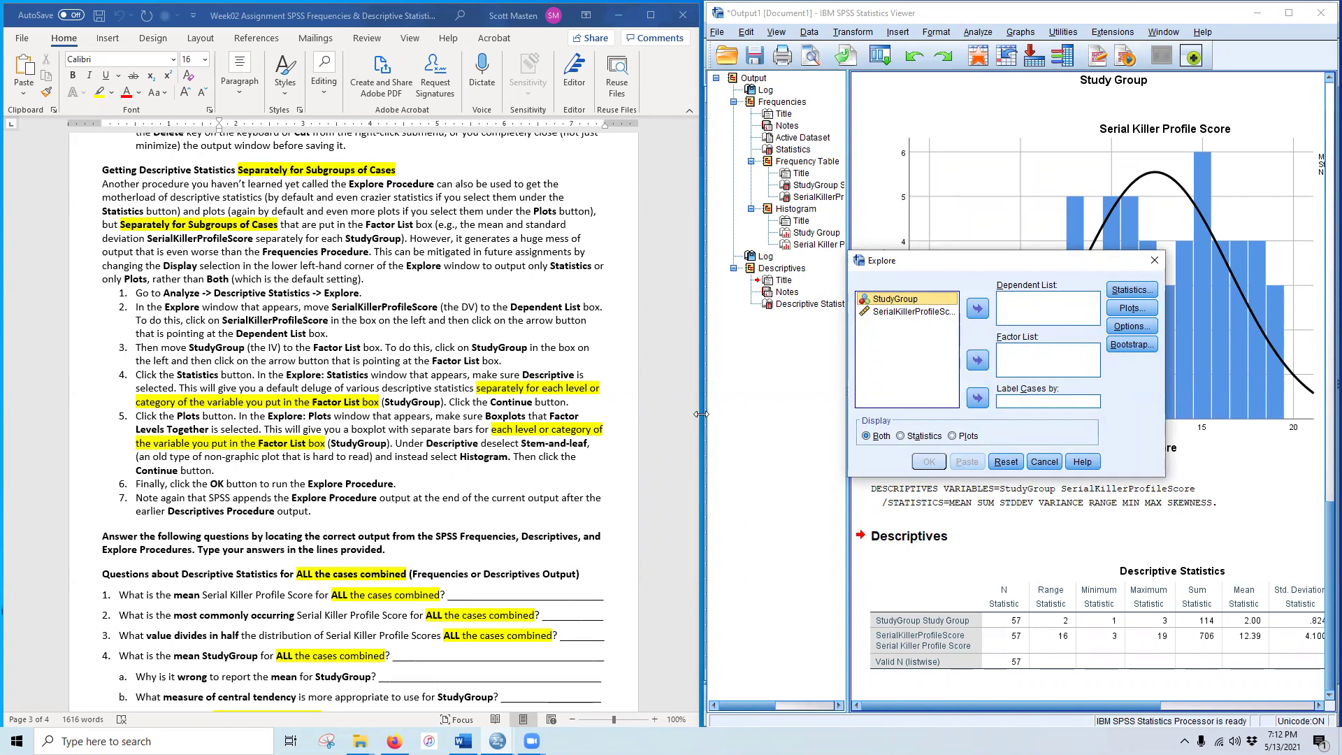
left_click(889, 311)
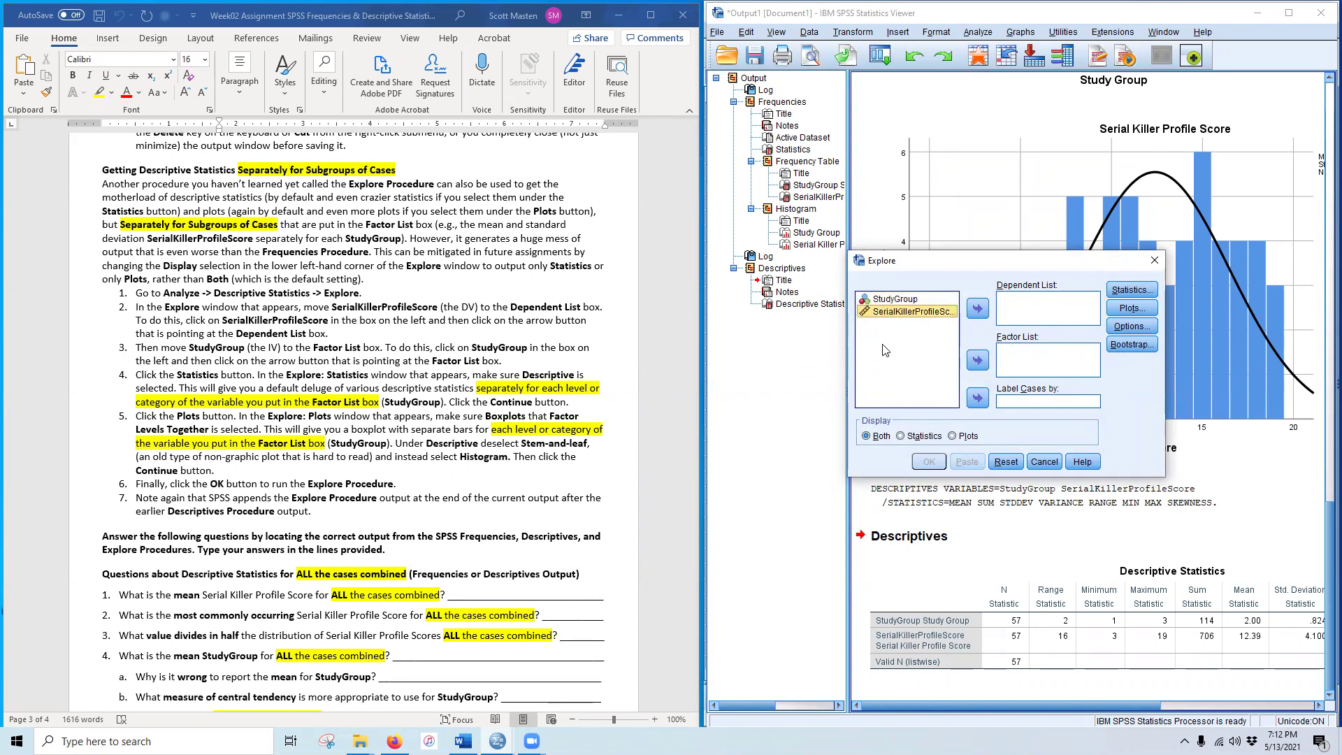
left_click(976, 309)
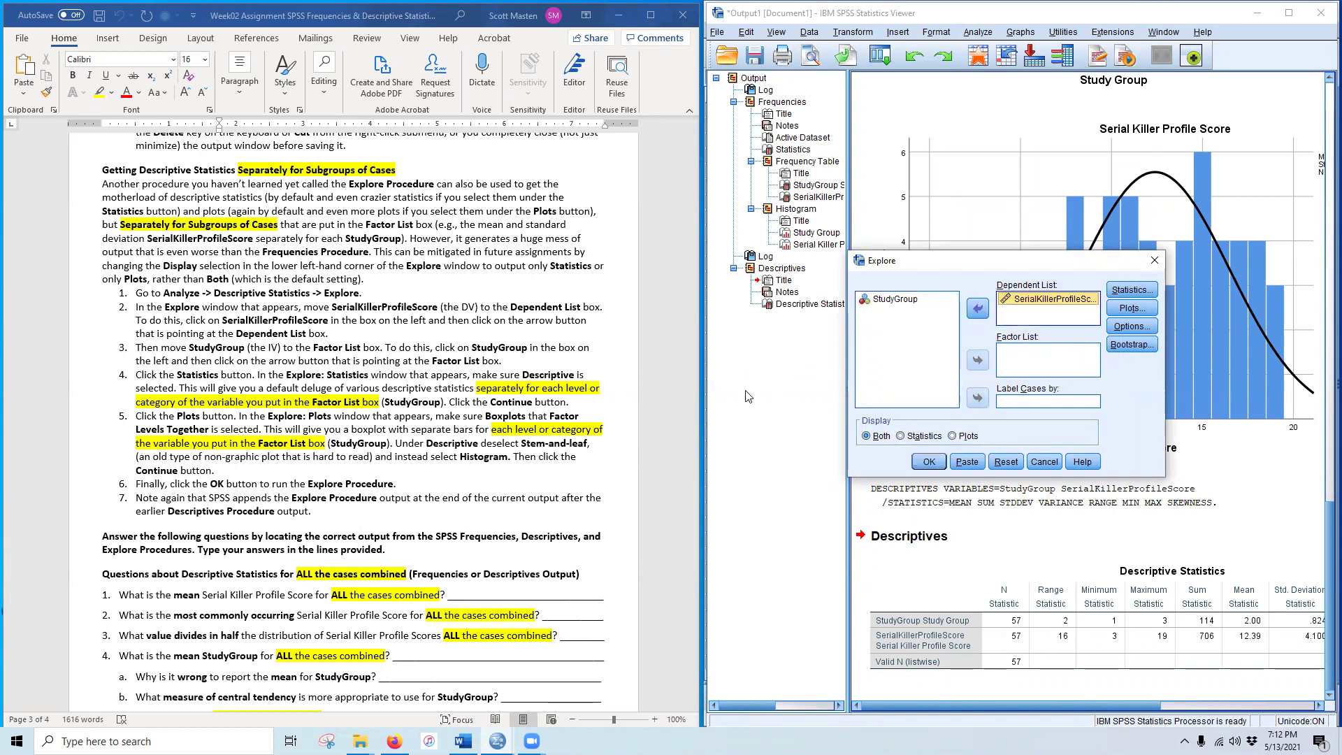
left_click(901, 299)
left_click(977, 359)
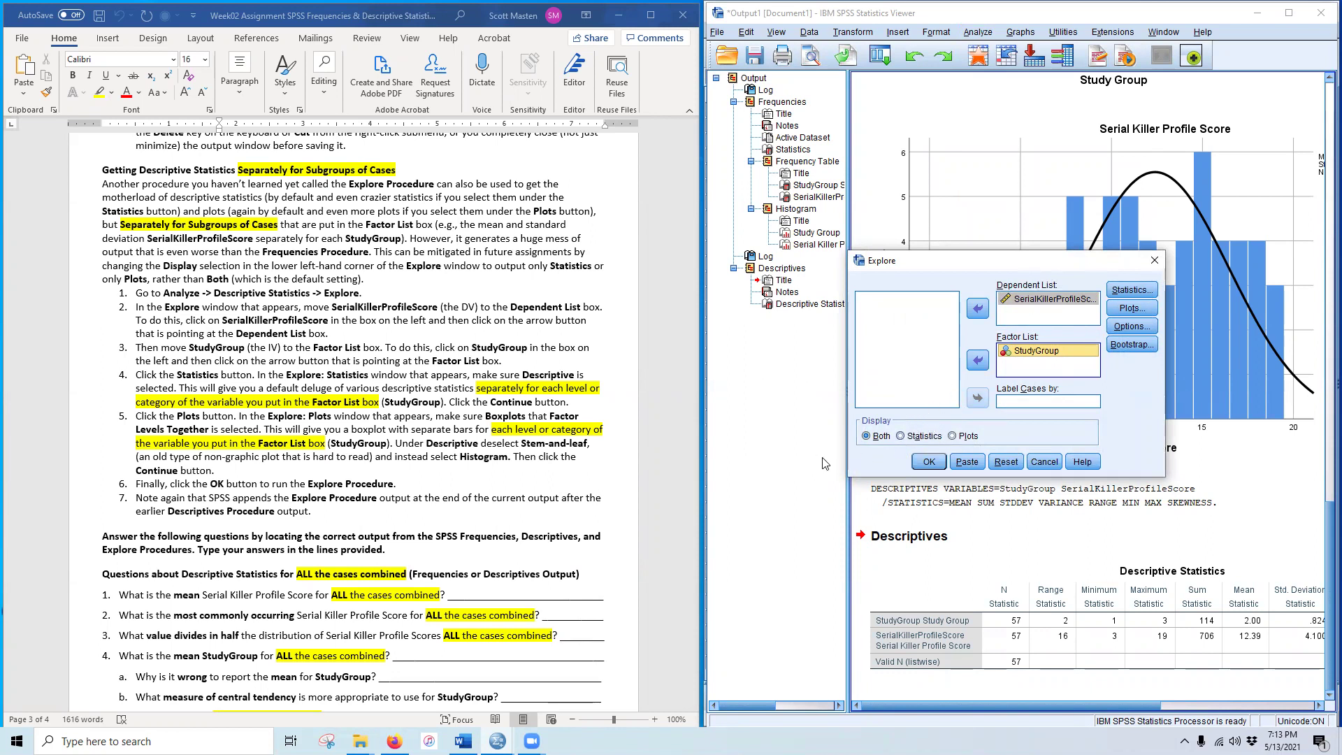
left_click(1131, 290)
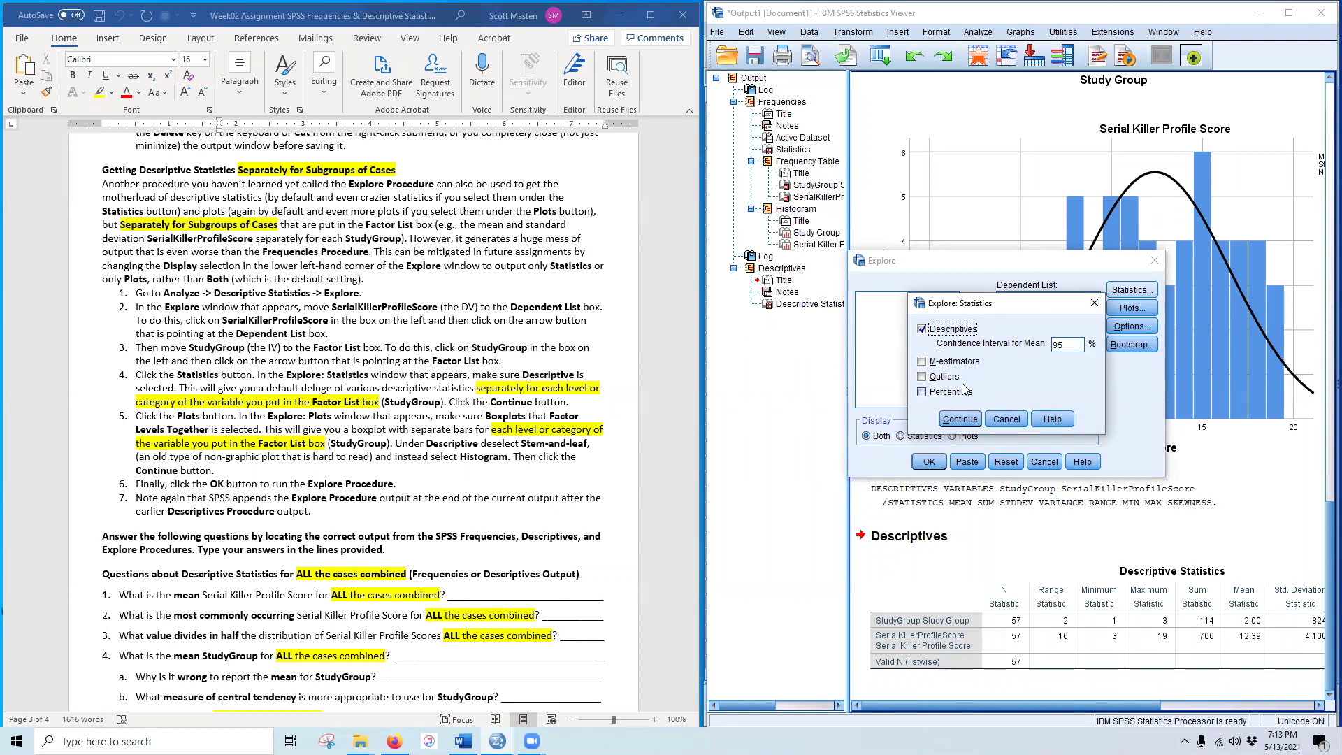
Step: Keep default statistics and switch Explore plots from stem-and-leaf to histograms
left_click(960, 419)
left_click(1131, 307)
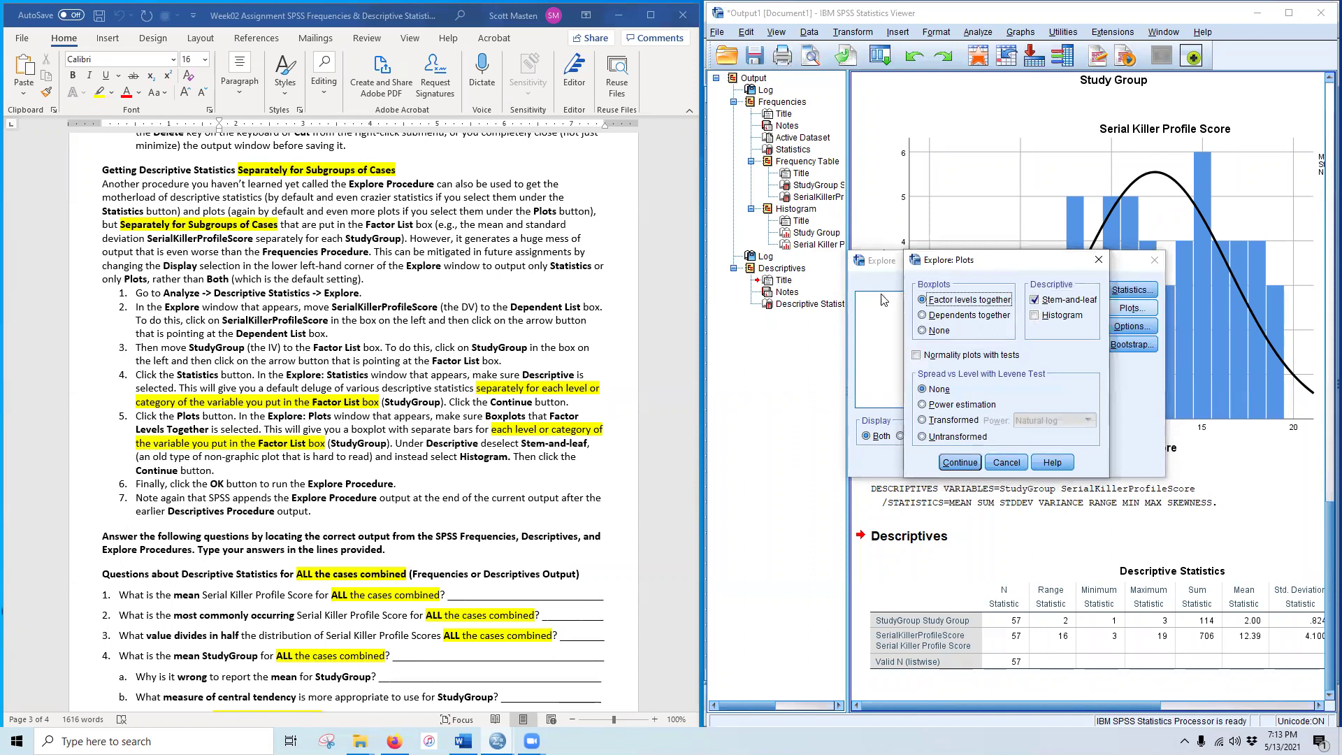
left_click(1035, 300)
left_click(1035, 316)
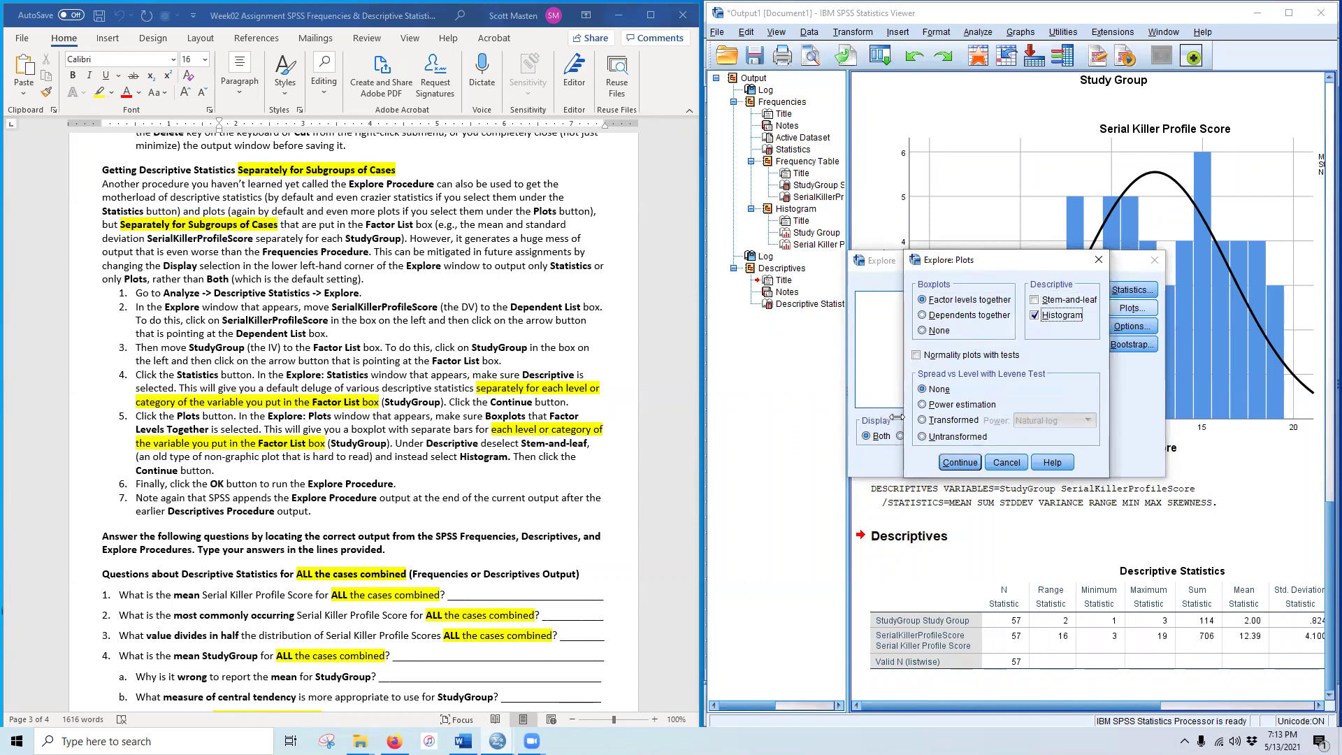
left_click(958, 463)
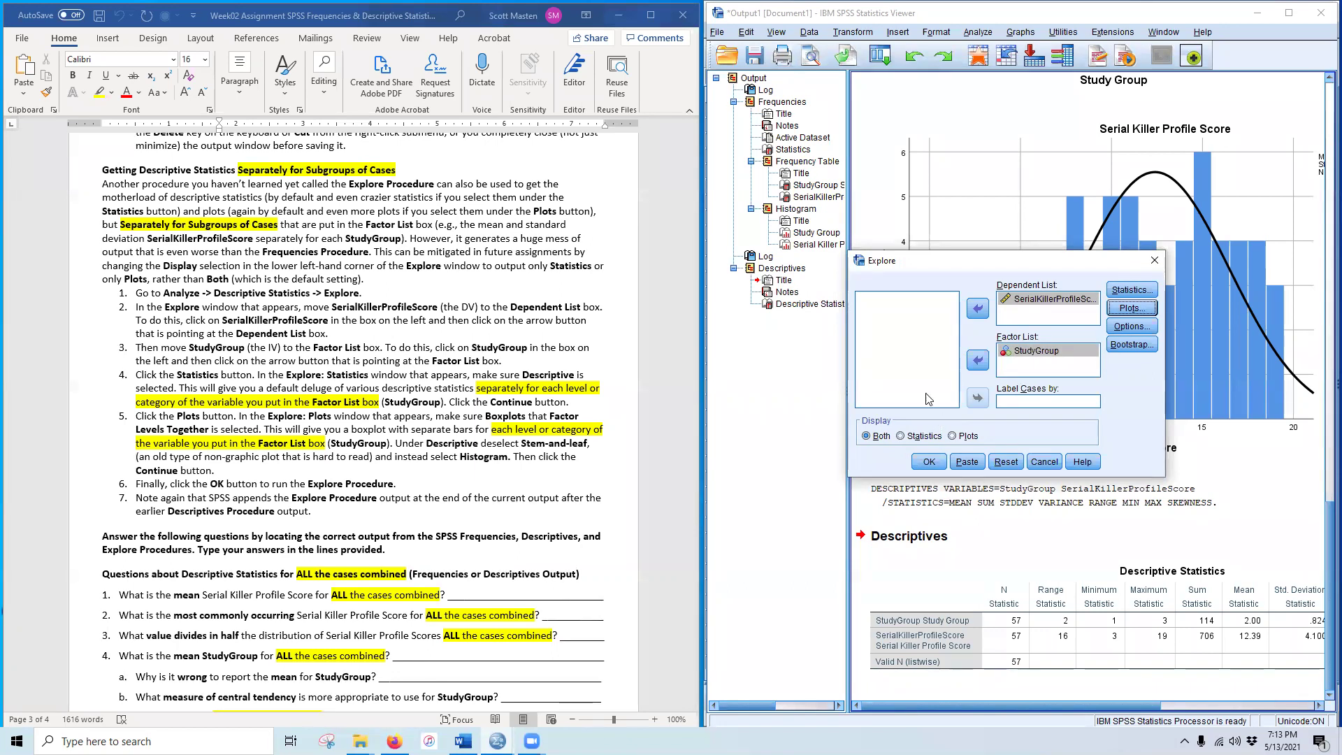
Step: Run Explore and scroll past the subgroup descriptives and histograms to the StudyGroup boxplot
left_click(929, 461)
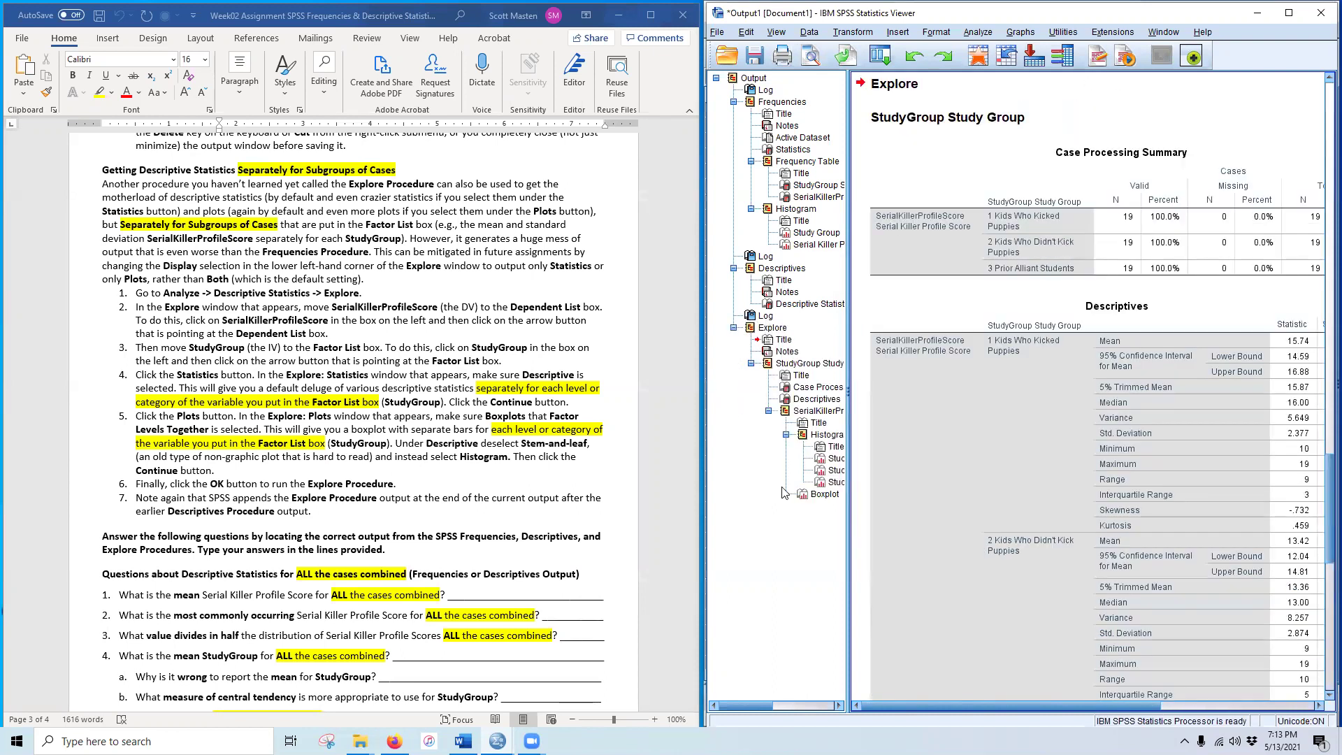
left_click(873, 426)
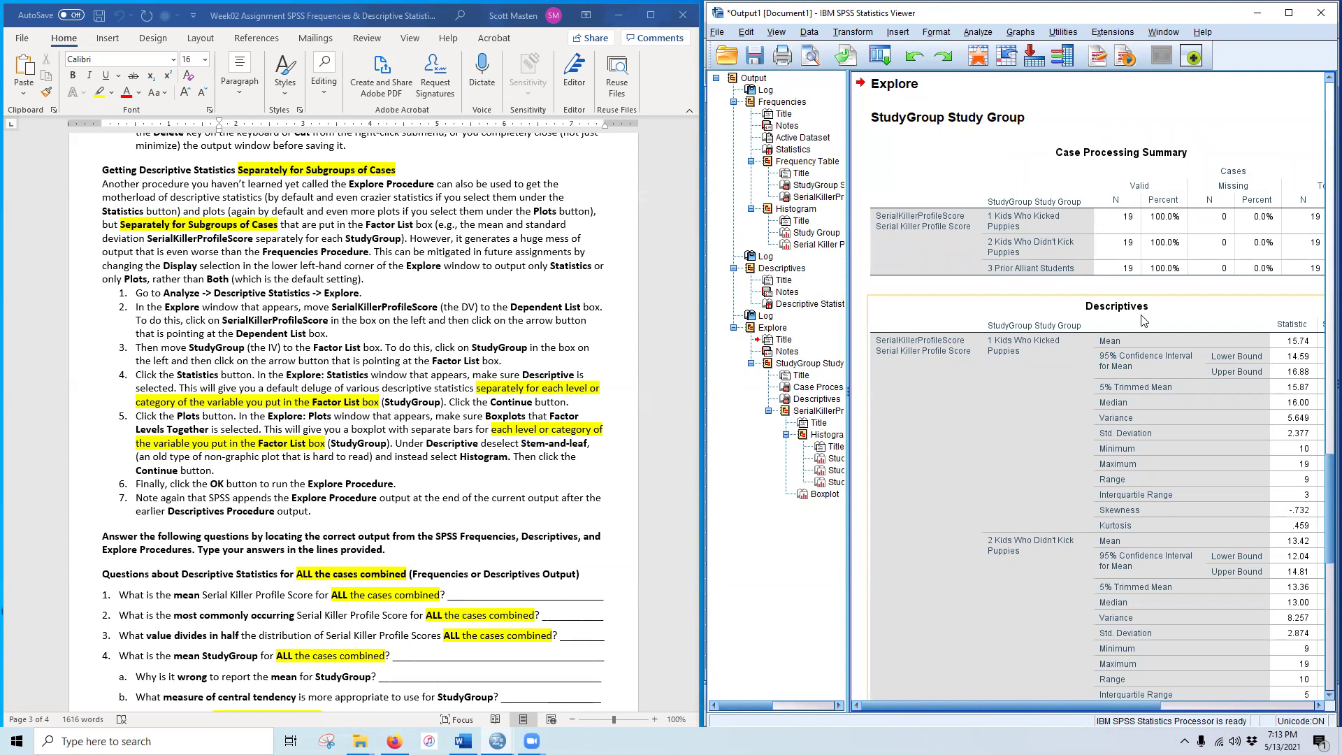
scroll(1006, 349, "down", 3)
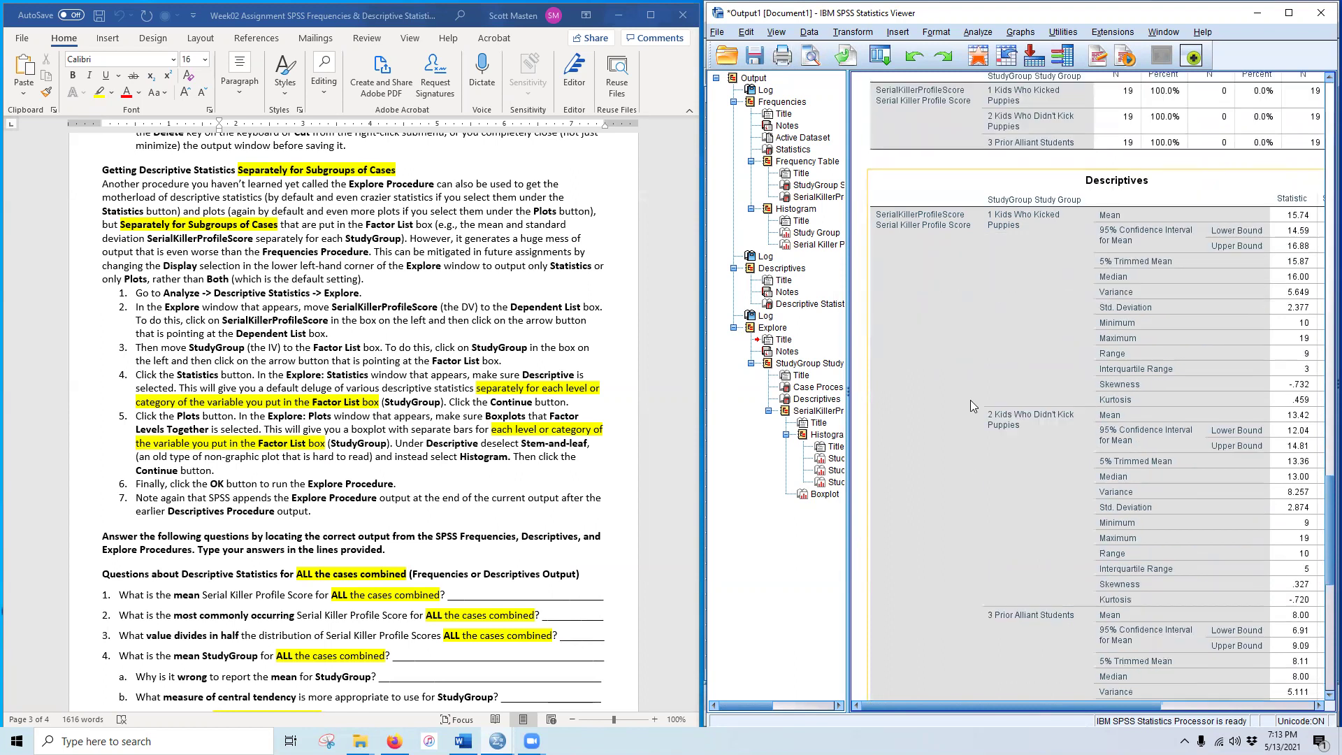
scroll(1010, 428, "down", 2)
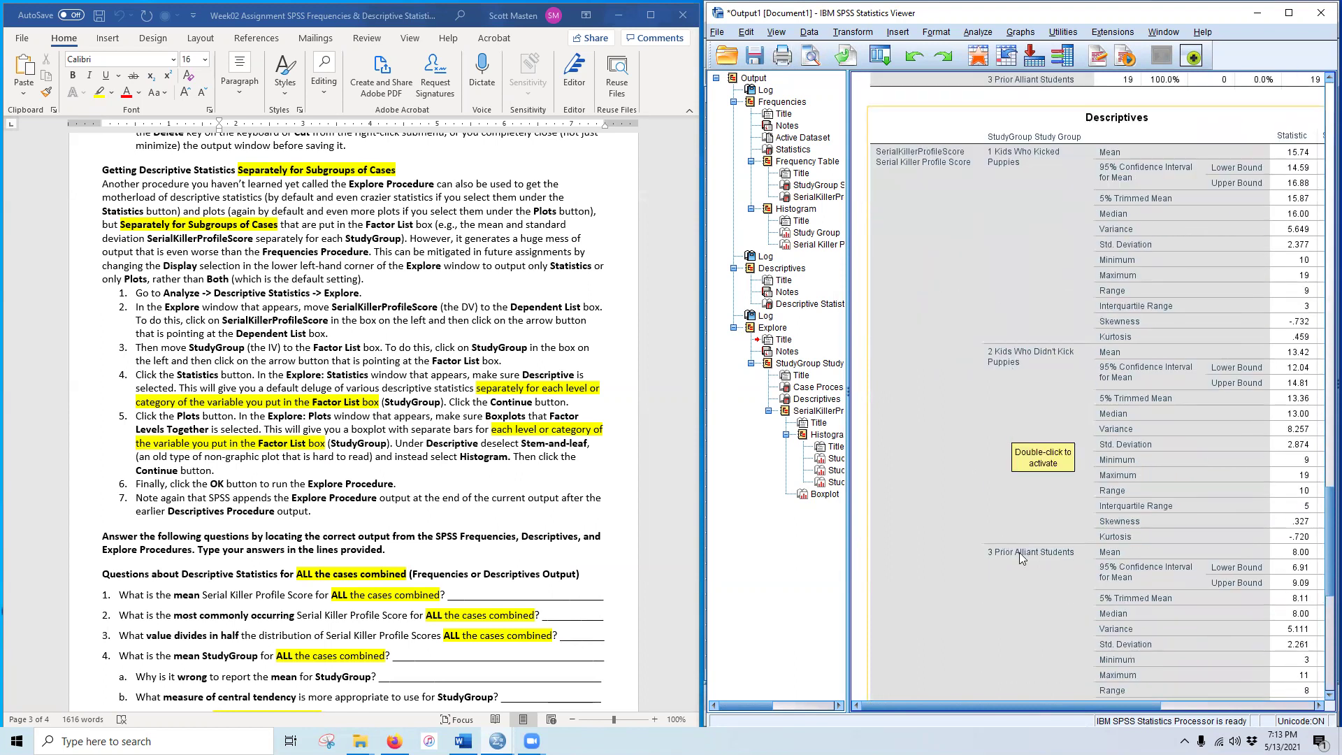
scroll(1019, 552, "down", 3)
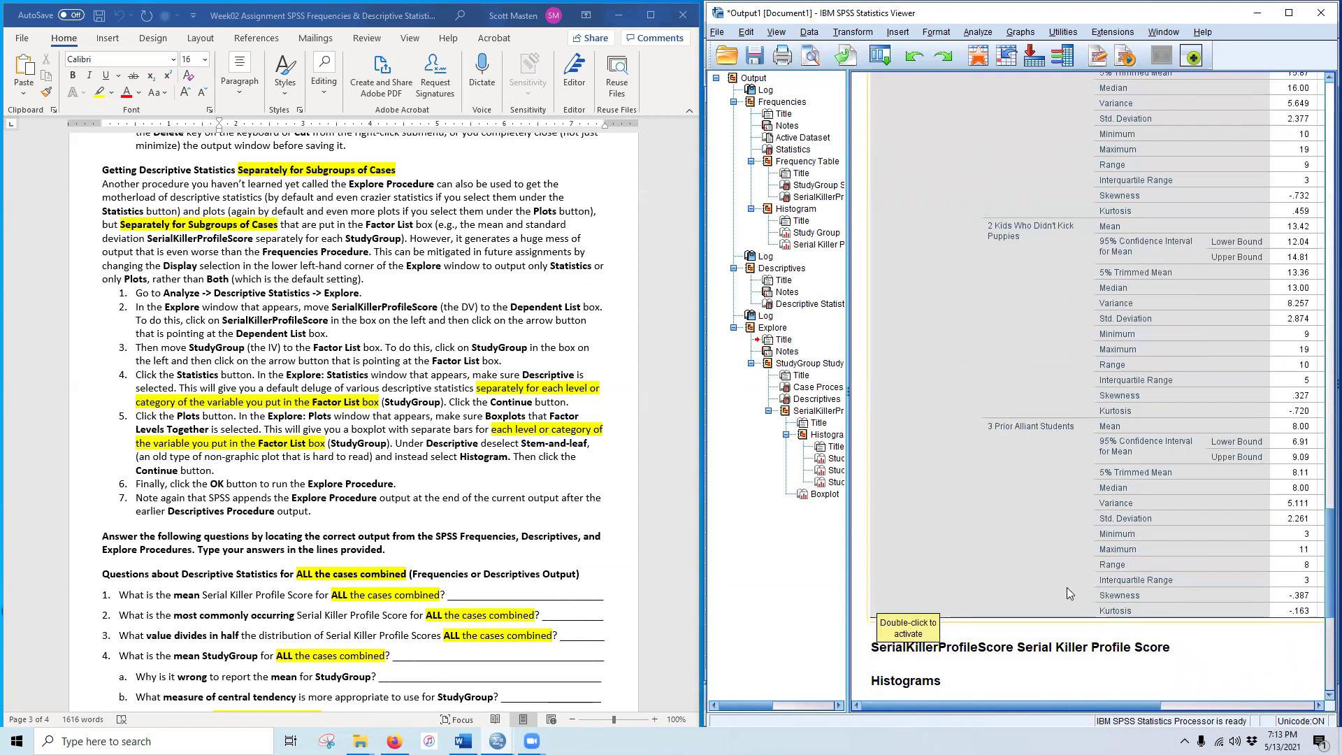
scroll(1067, 587, "down", 15)
scroll(1027, 591, "down", 6)
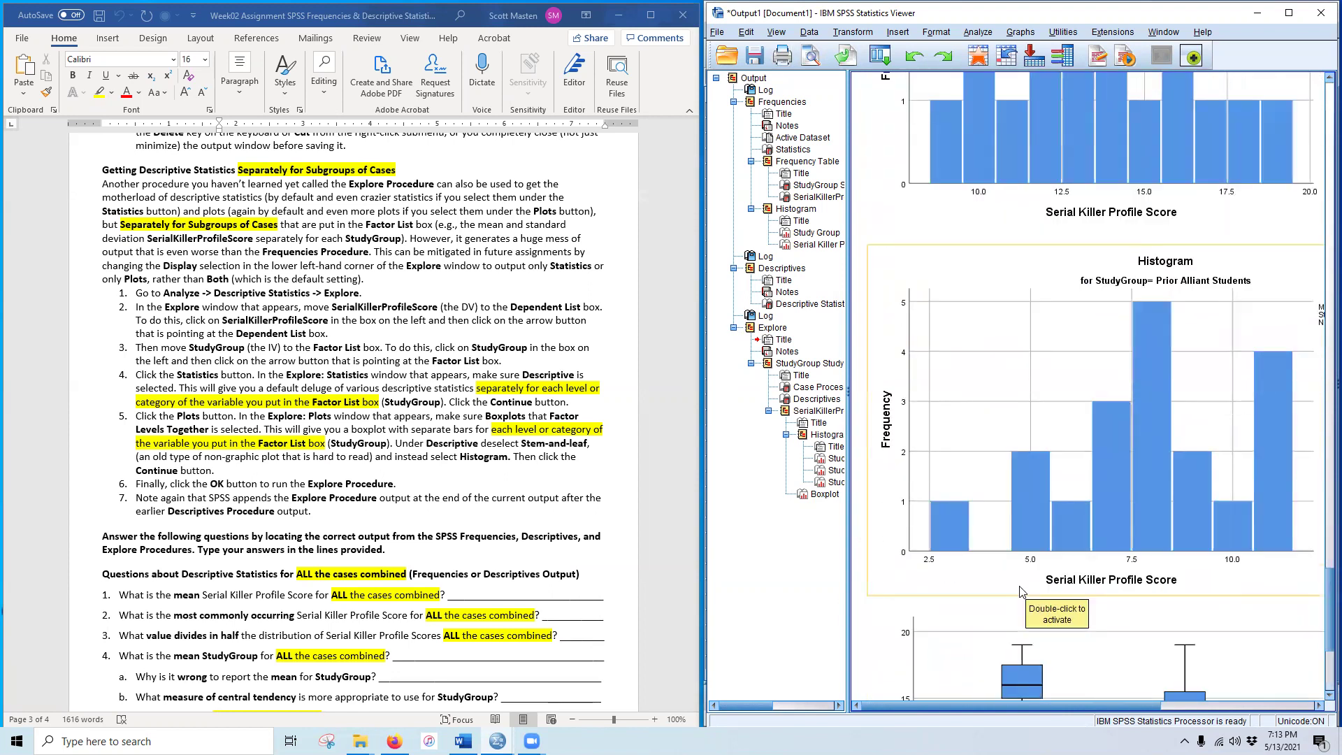
scroll(1017, 594, "down", 7)
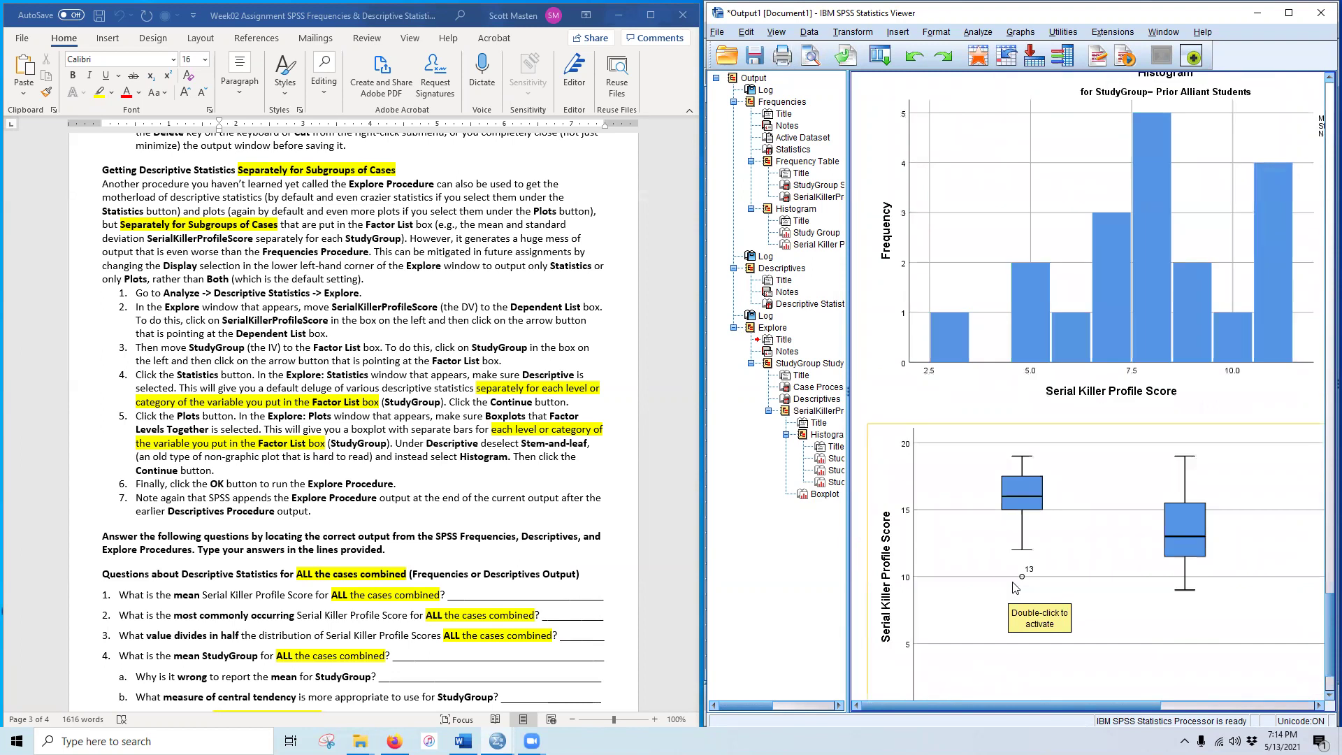
scroll(1014, 587, "up", 6)
scroll(1004, 583, "down", 8)
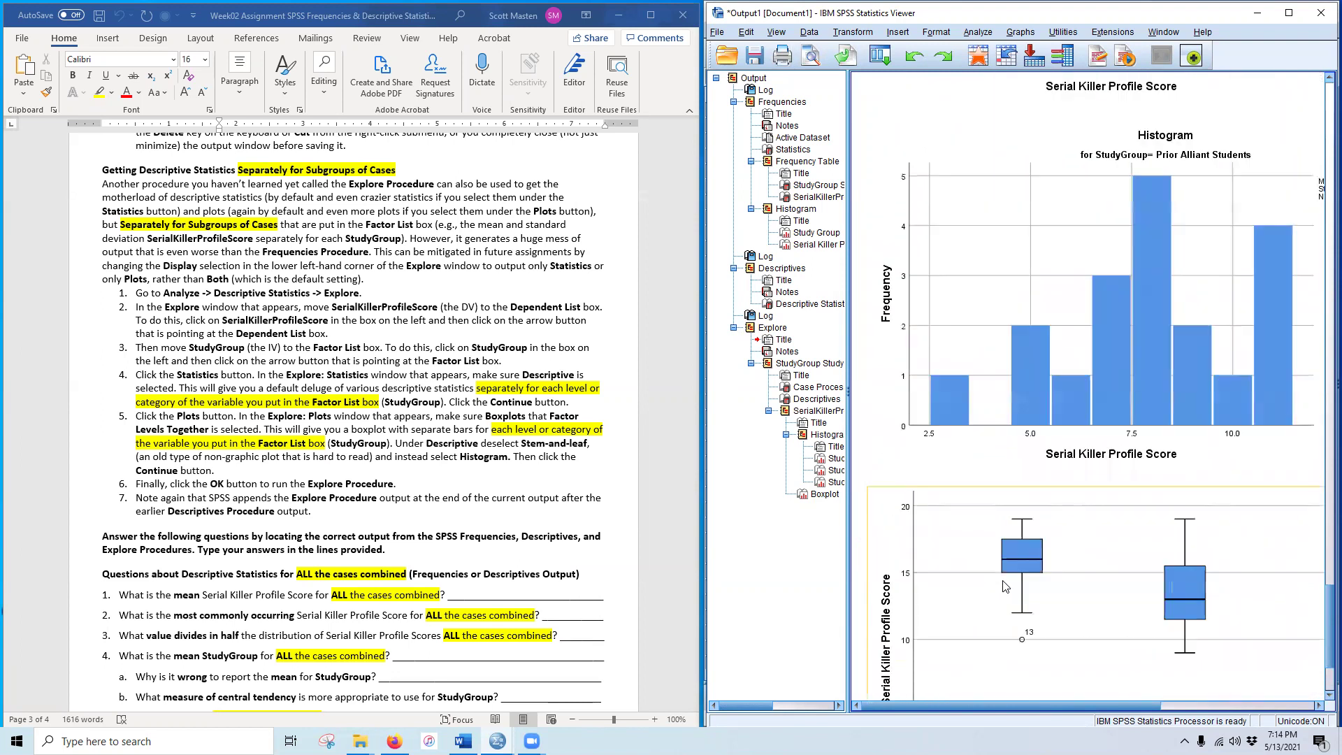
left_click_drag(989, 704, 900, 707)
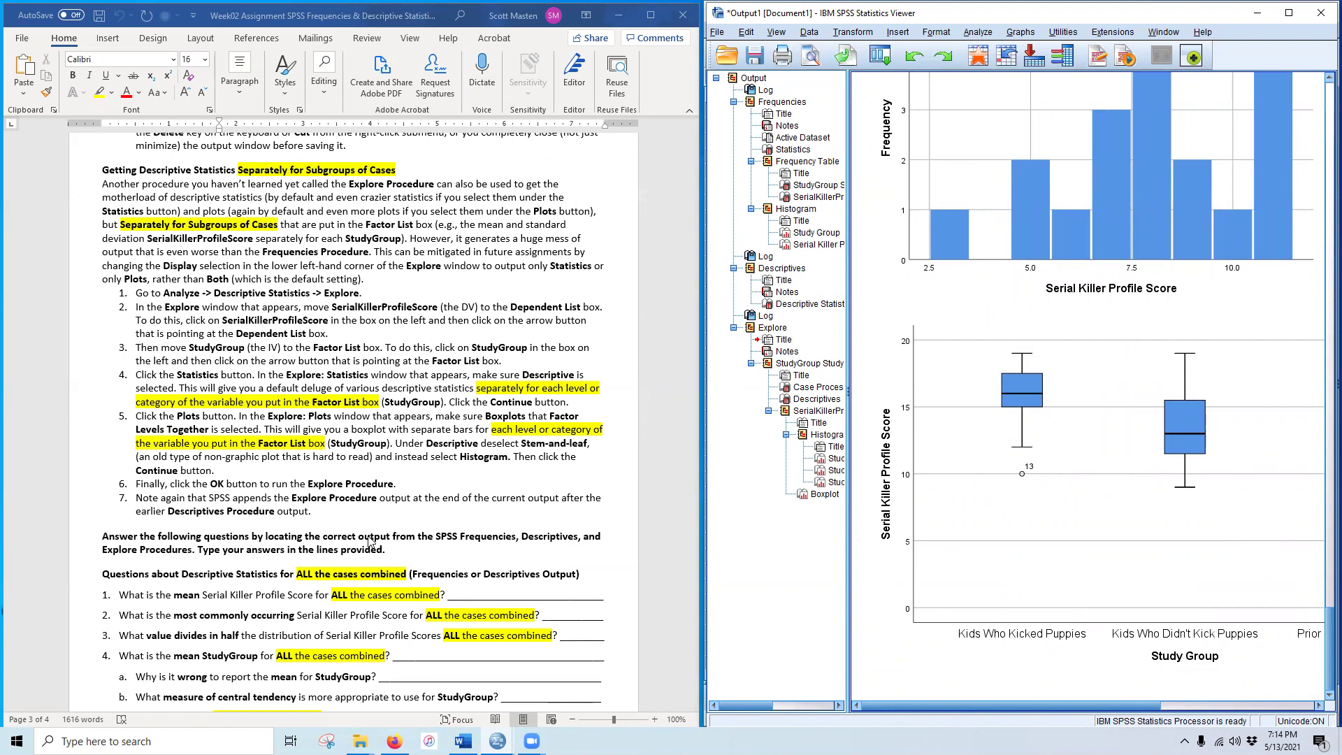
Step: Scroll the Word worksheet down to questions 5 through 10
scroll(399, 527, "down", 4)
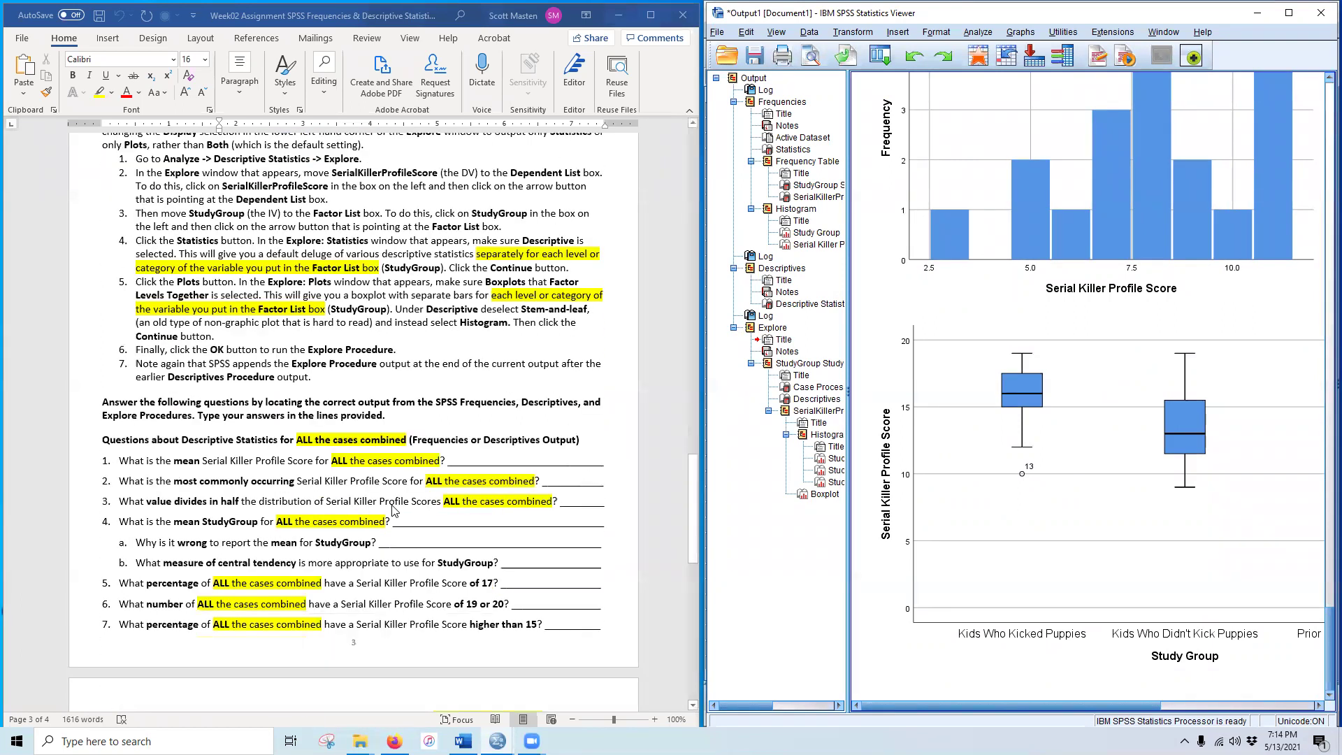
scroll(168, 447, "down", 3)
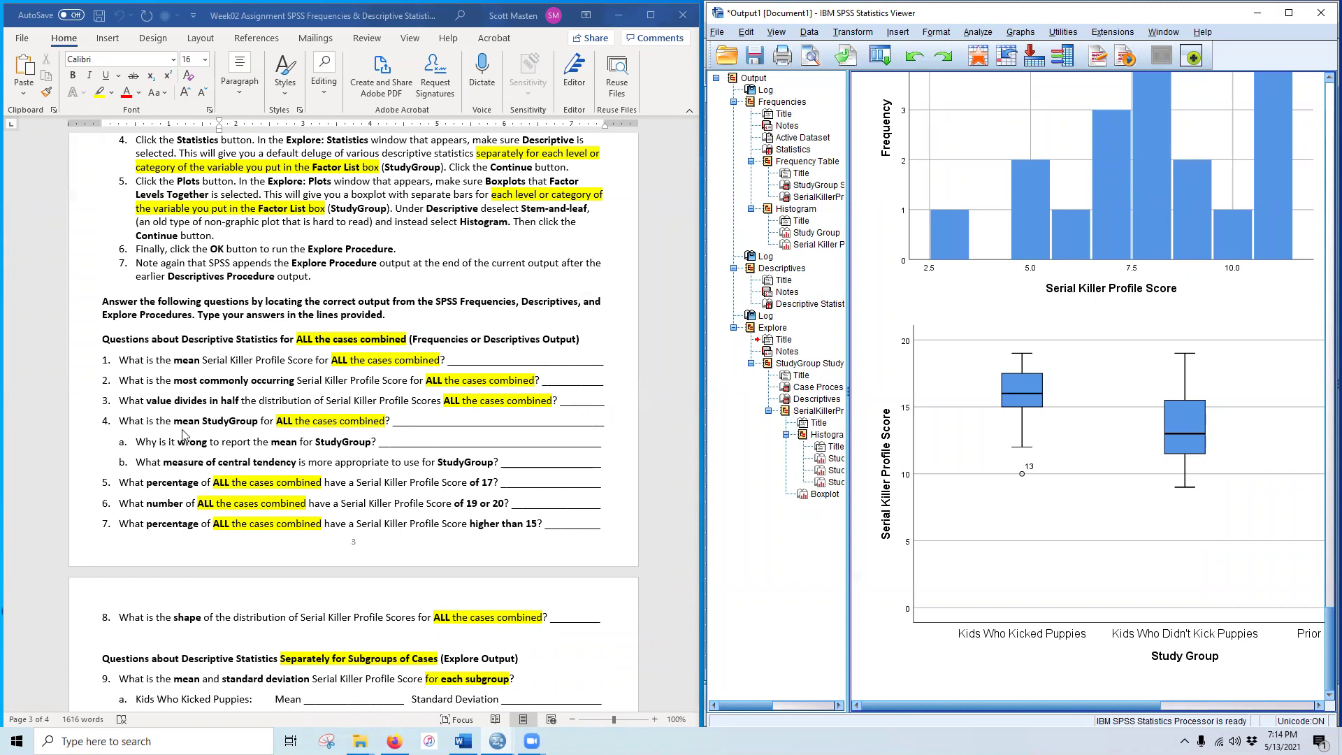
scroll(168, 446, "down", 2)
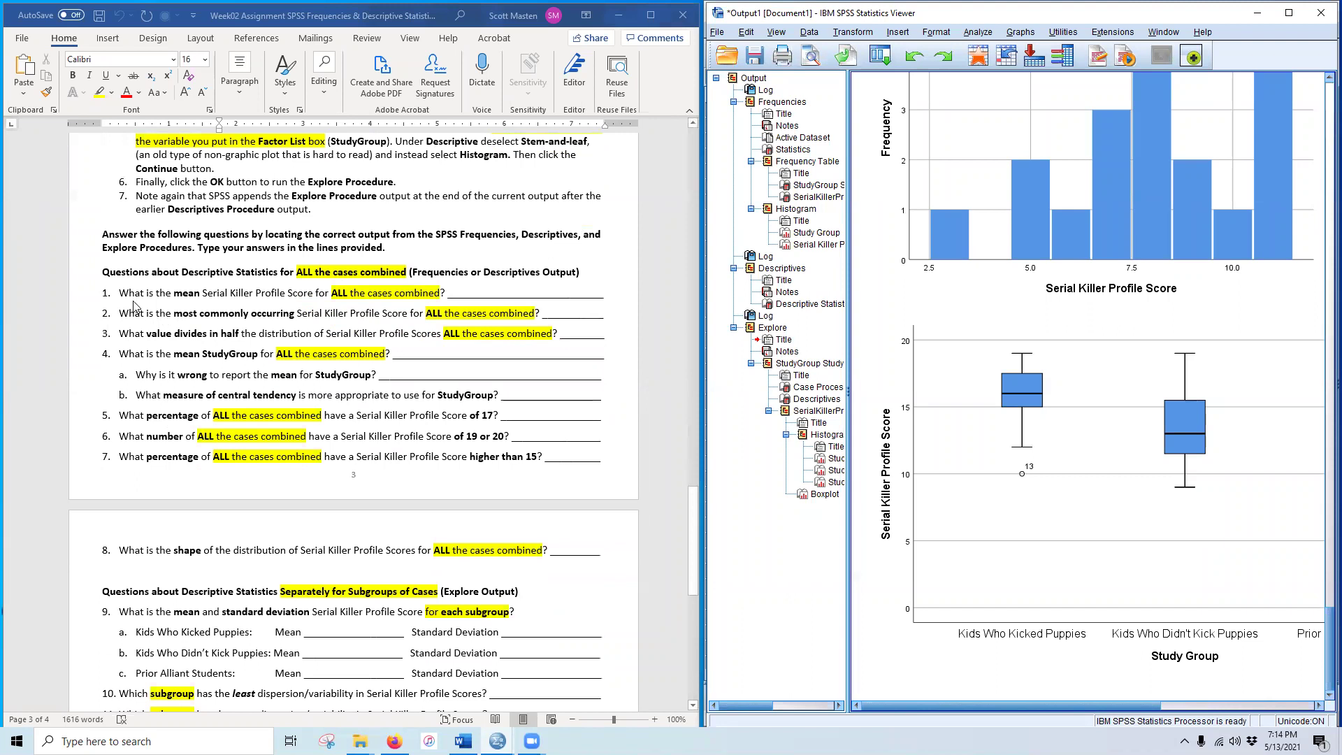
left_click(1031, 476)
Step: Scroll the SPSS output to the Descriptive Statistics table showing mean 12.39 and SD 4.100
scroll(1172, 622, "up", 5)
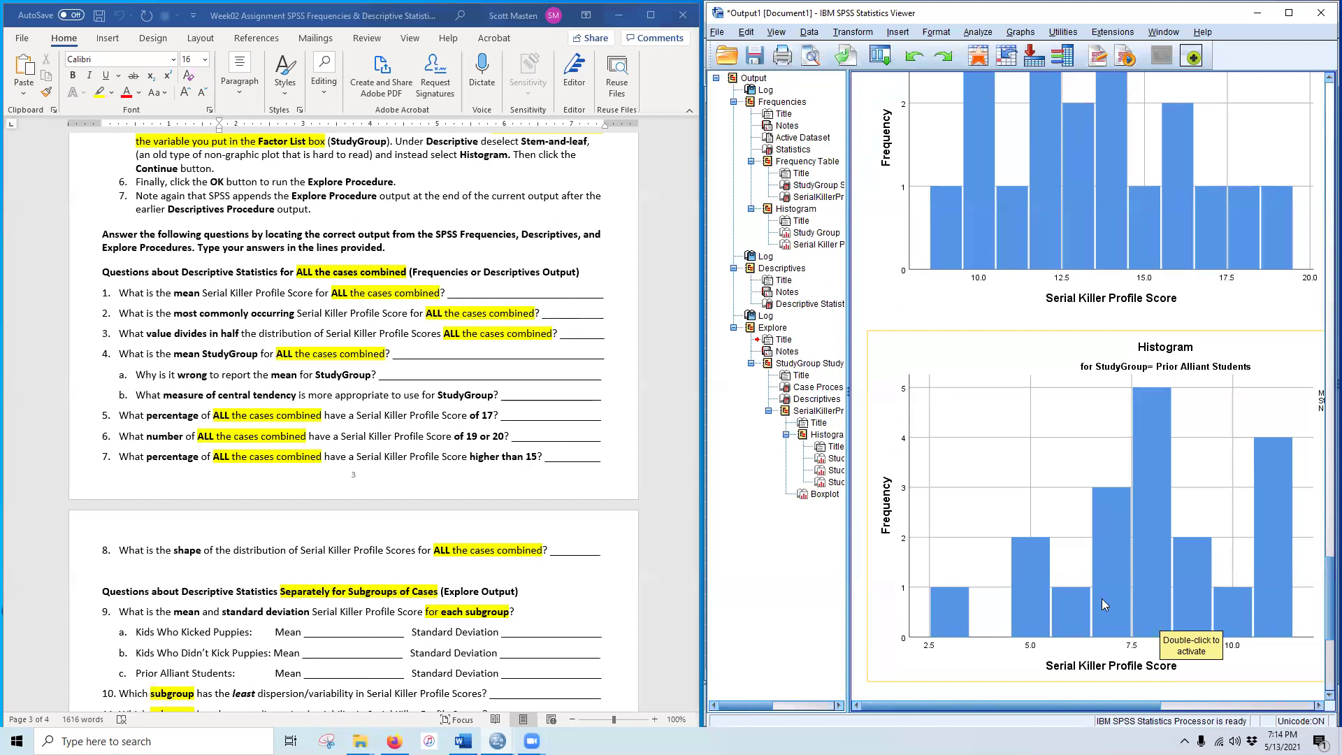
scroll(1133, 558, "up", 15)
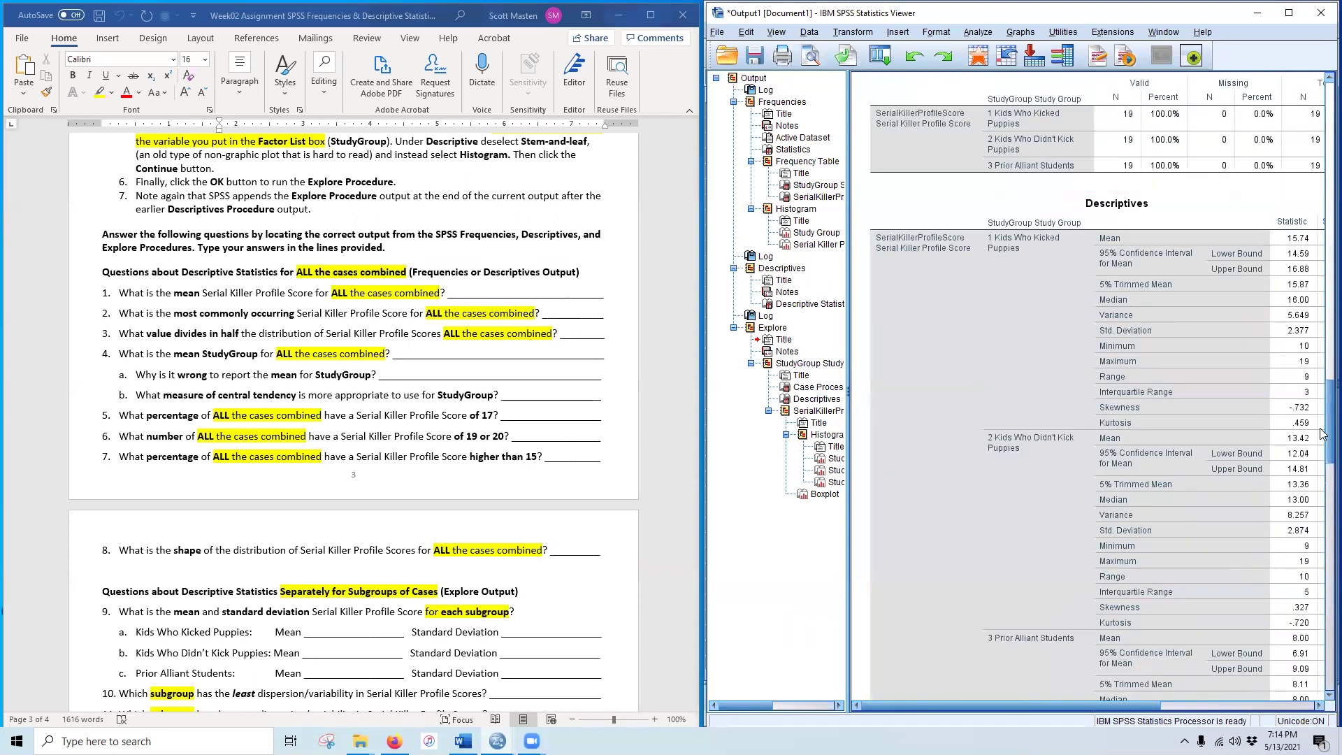
scroll(1323, 178, "up", 10)
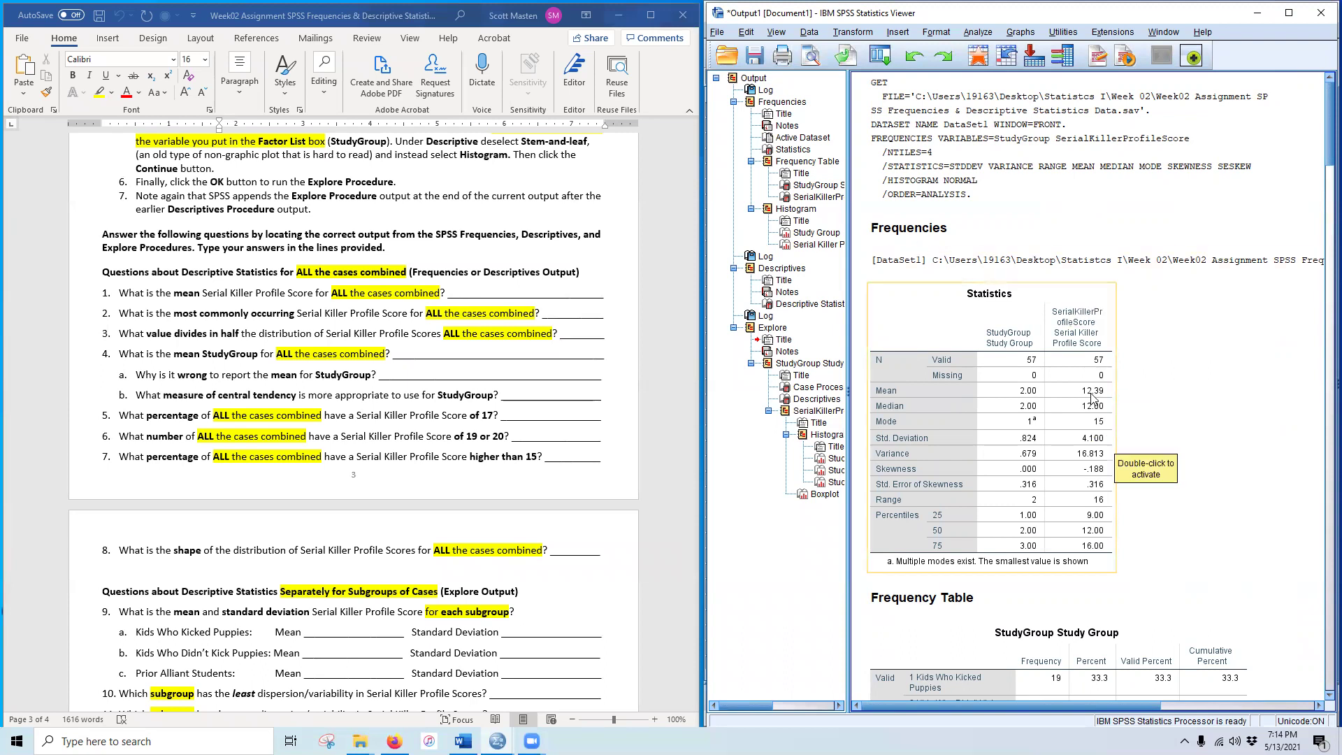
scroll(1192, 475, "down", 15)
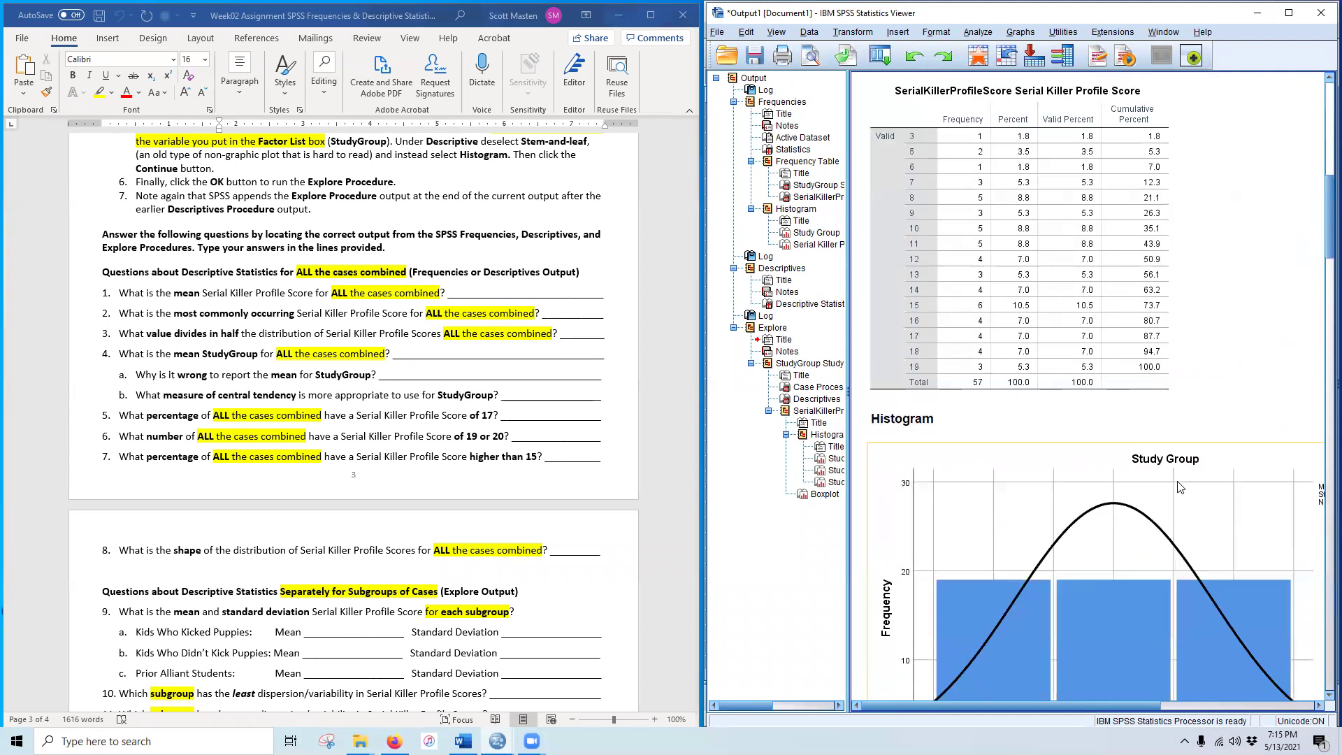
scroll(1181, 486, "down", 10)
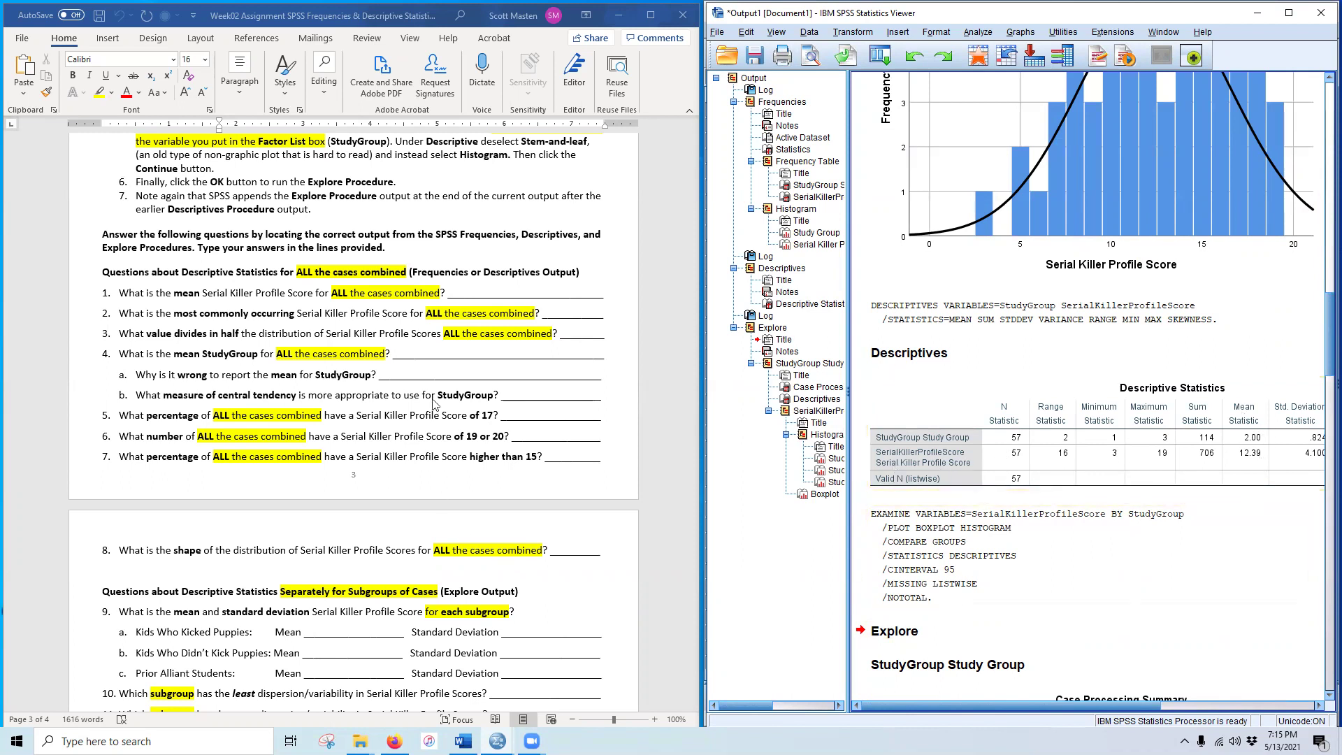
Step: Enter 12.39 as the mean Serial Killer Profile Score in question 1's answer blank
left_click(490, 287)
double_click(490, 287)
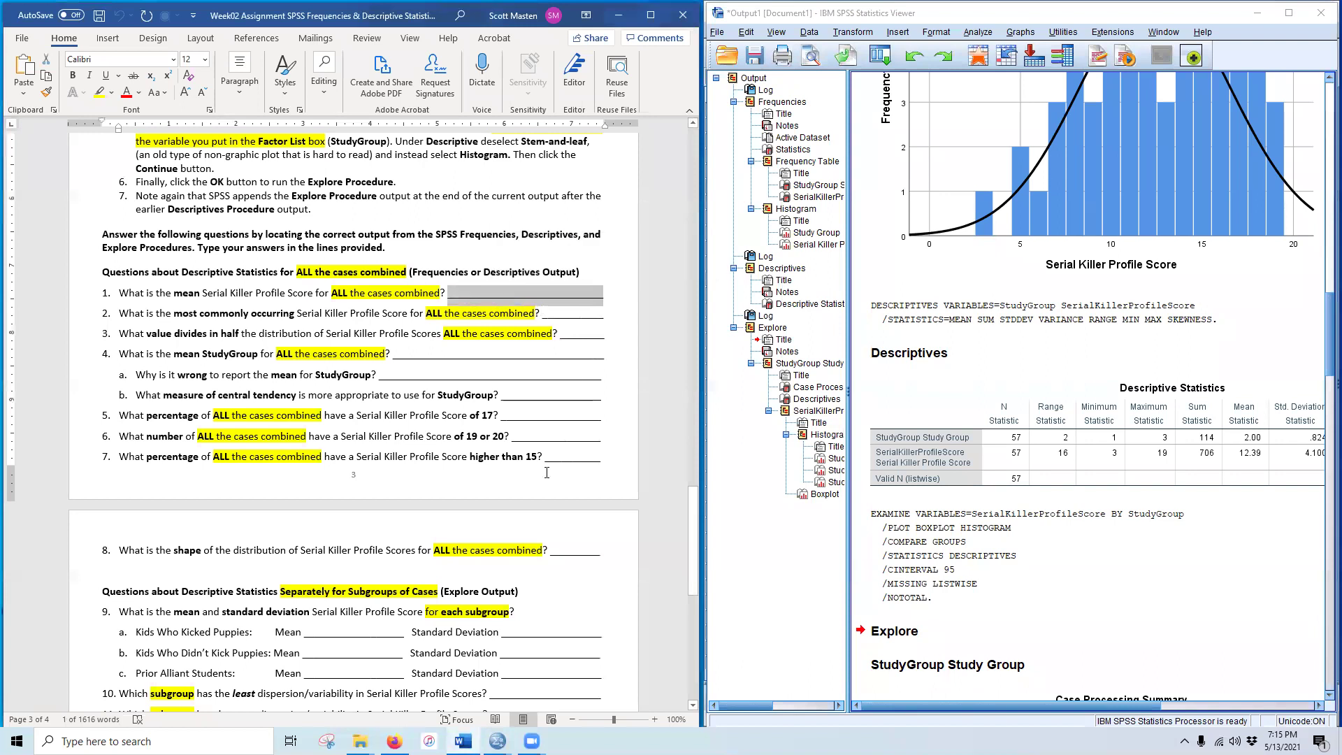
type("12.39")
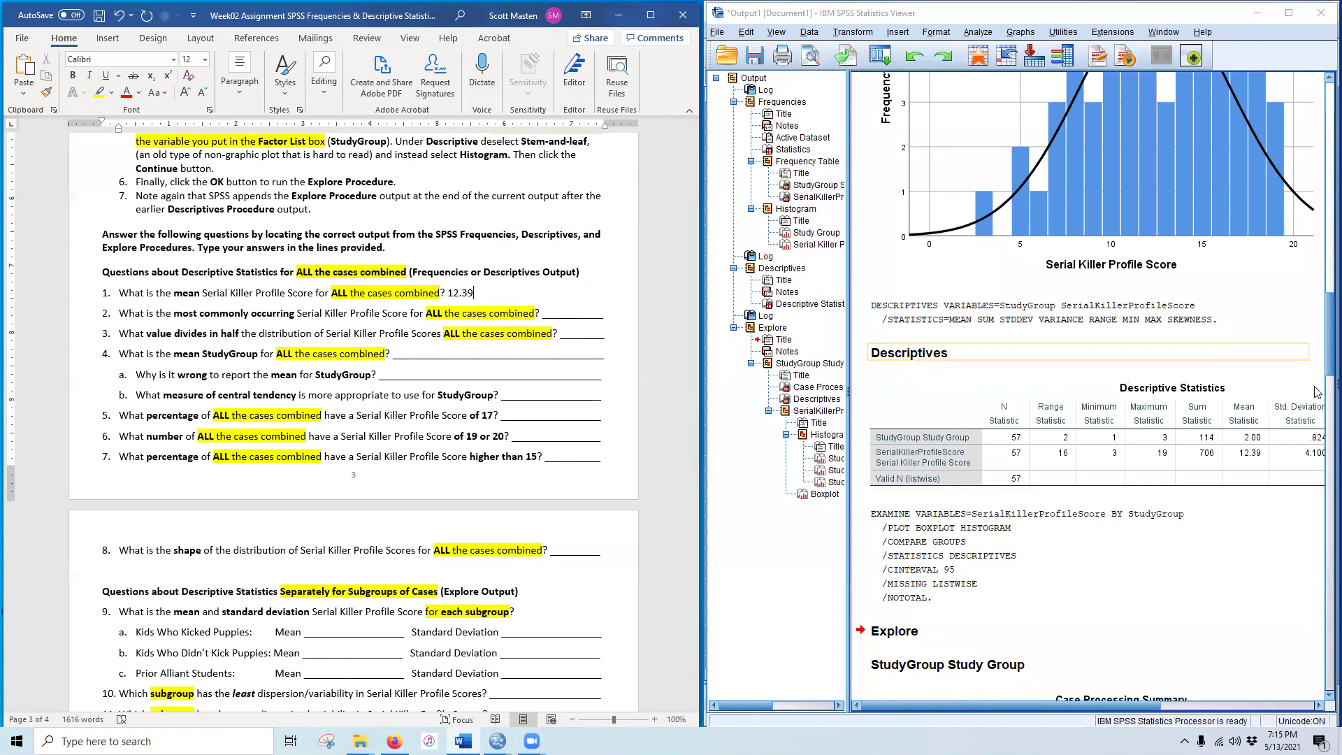
left_click_drag(1053, 714, 1206, 631)
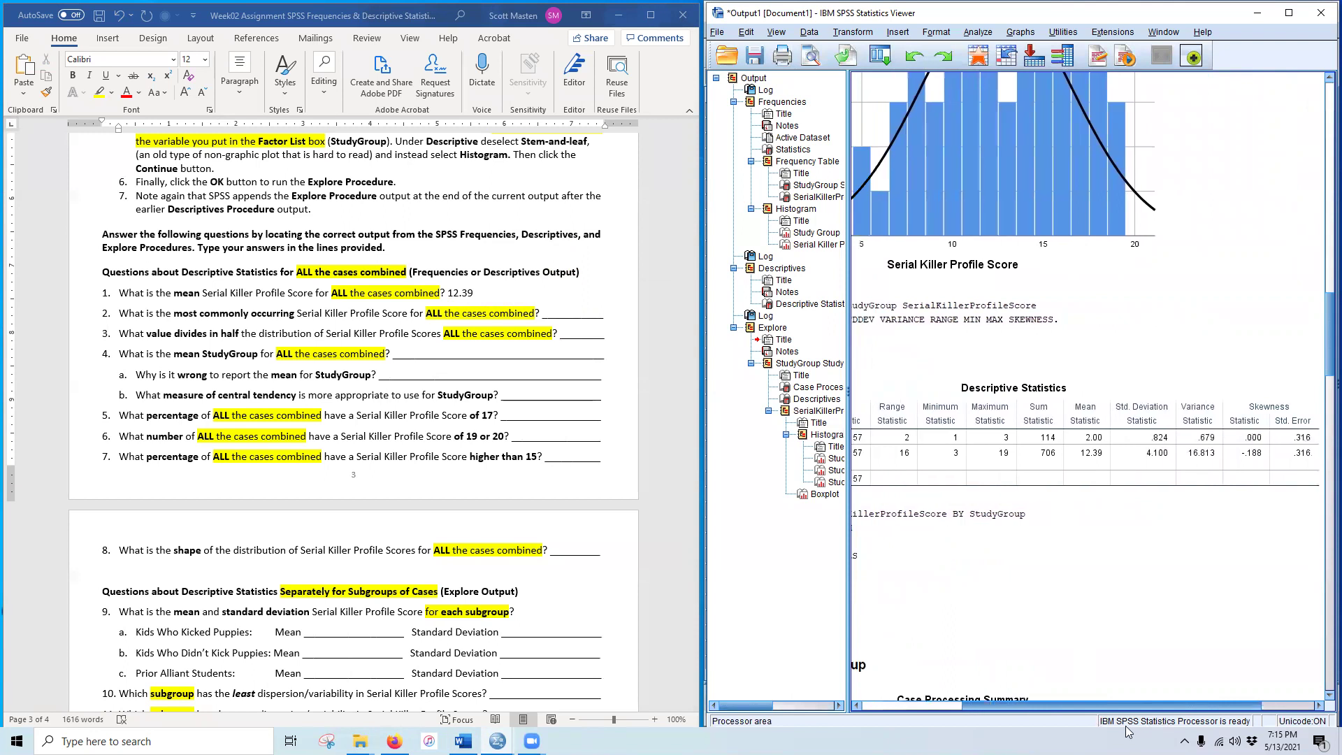
Step: Scroll the SPSS Viewer up to the Frequencies Statistics table showing the mode of 15
left_click_drag(1326, 362, 1326, 219)
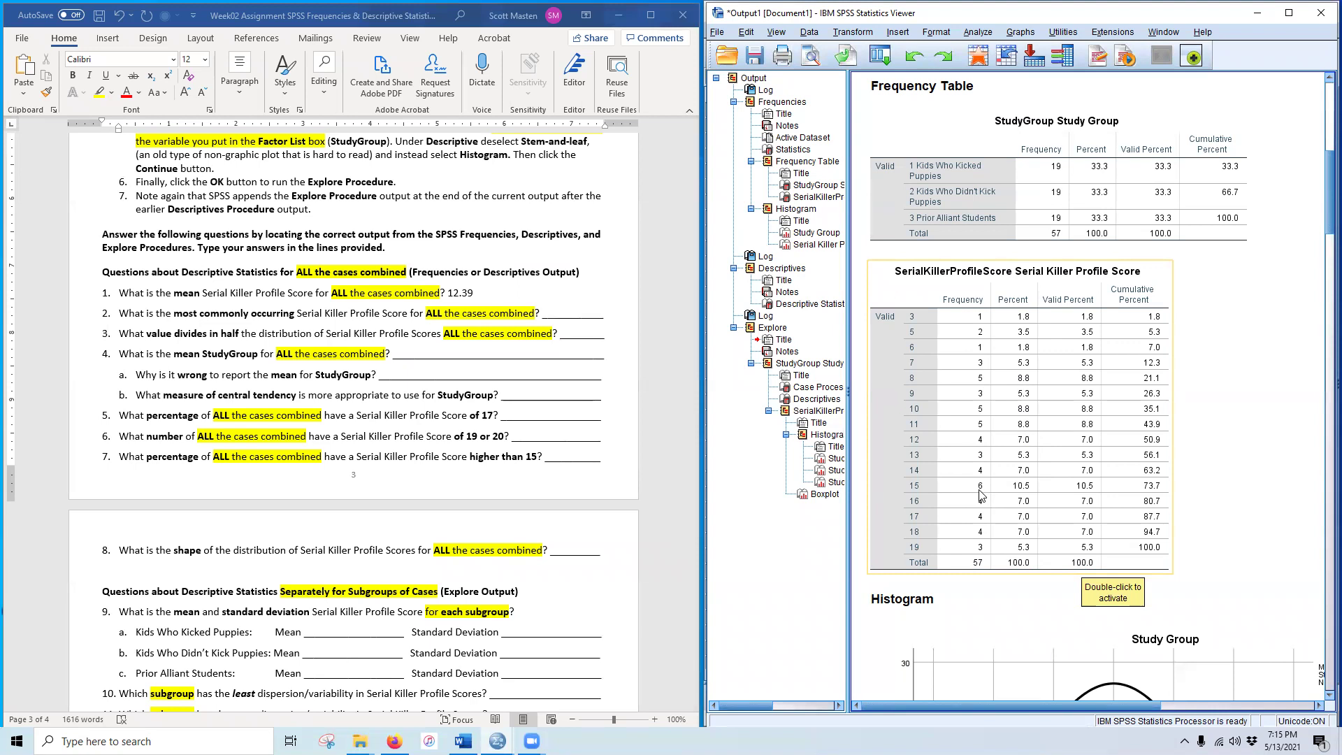
scroll(984, 509, "up", 3)
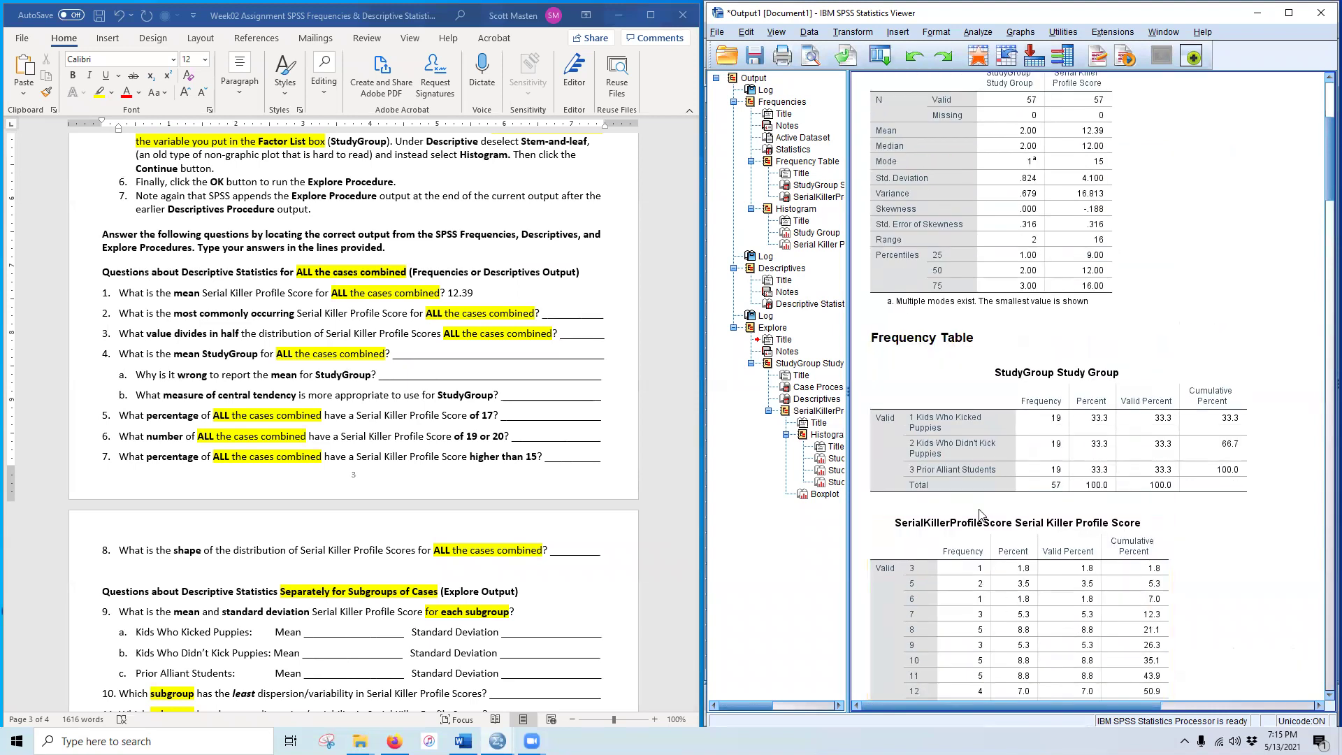
scroll(978, 518, "up", 3)
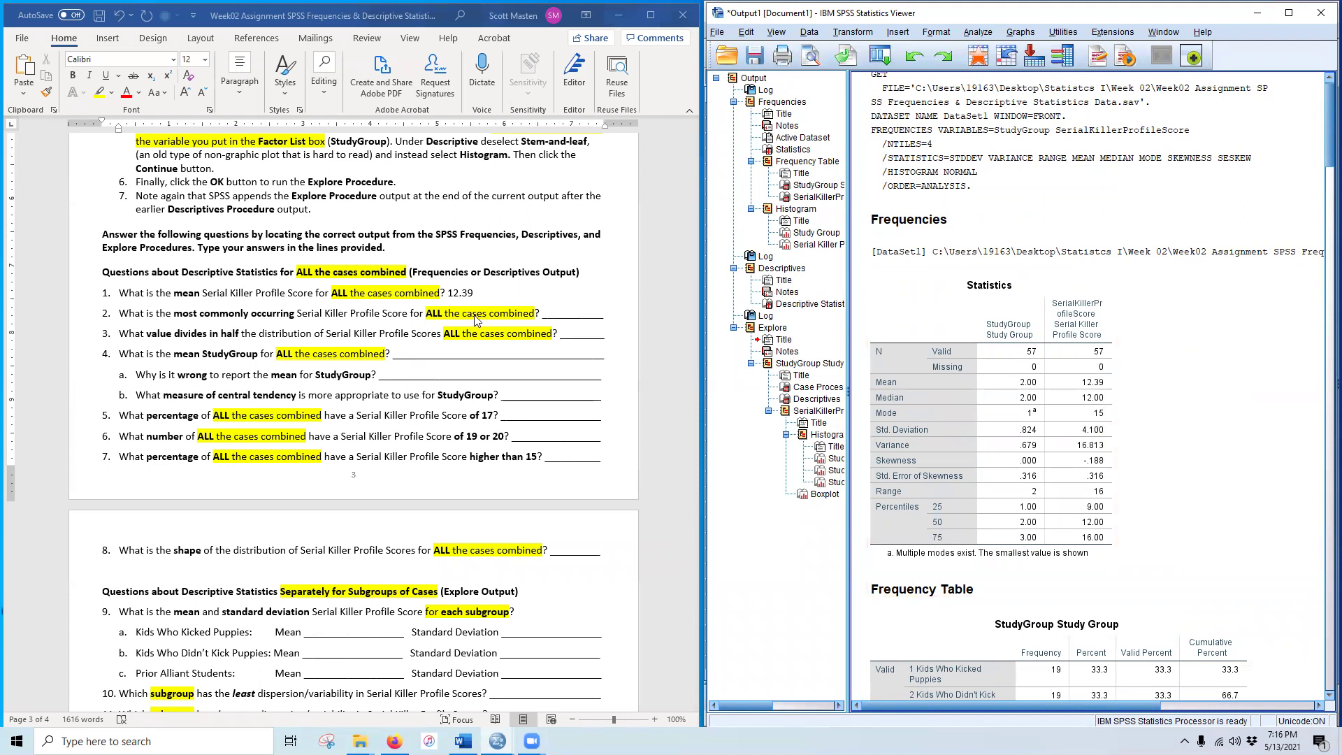
Step: Enter 15 as the most common score in question 2's answer blank
double_click(583, 324)
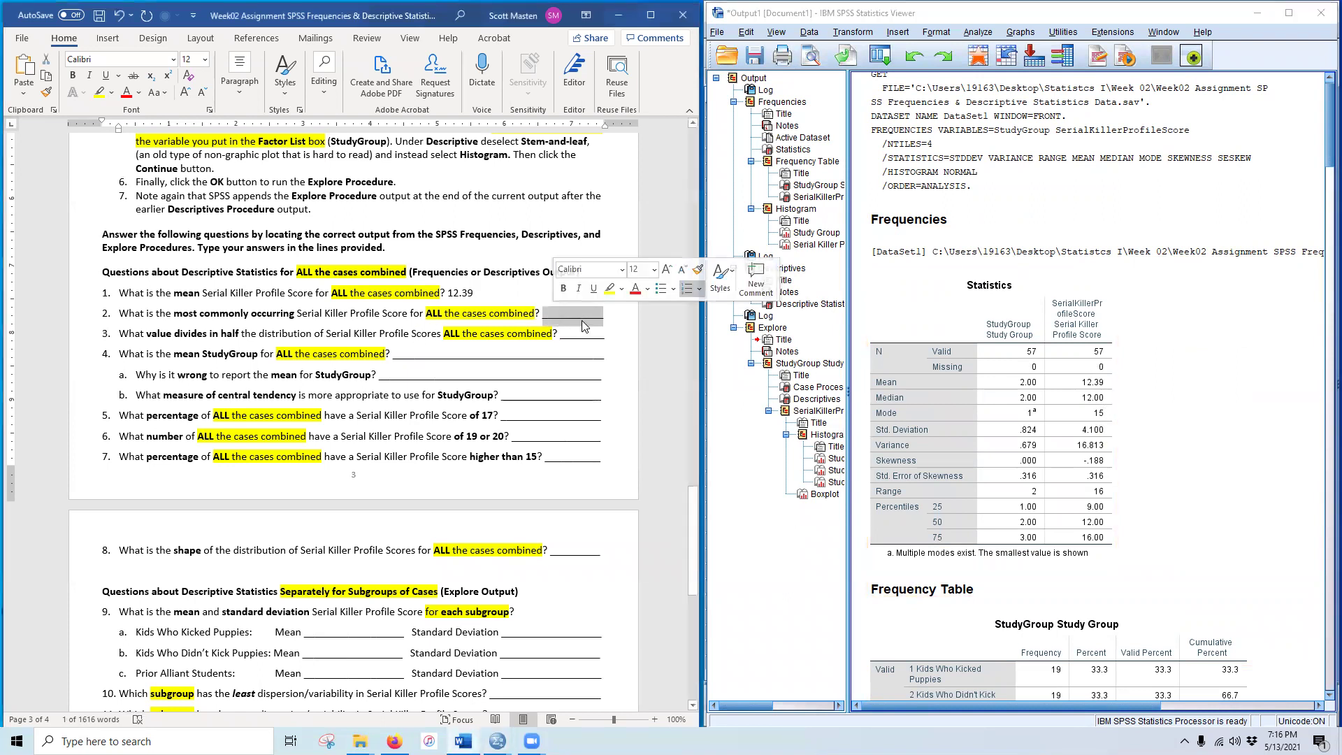
type("15")
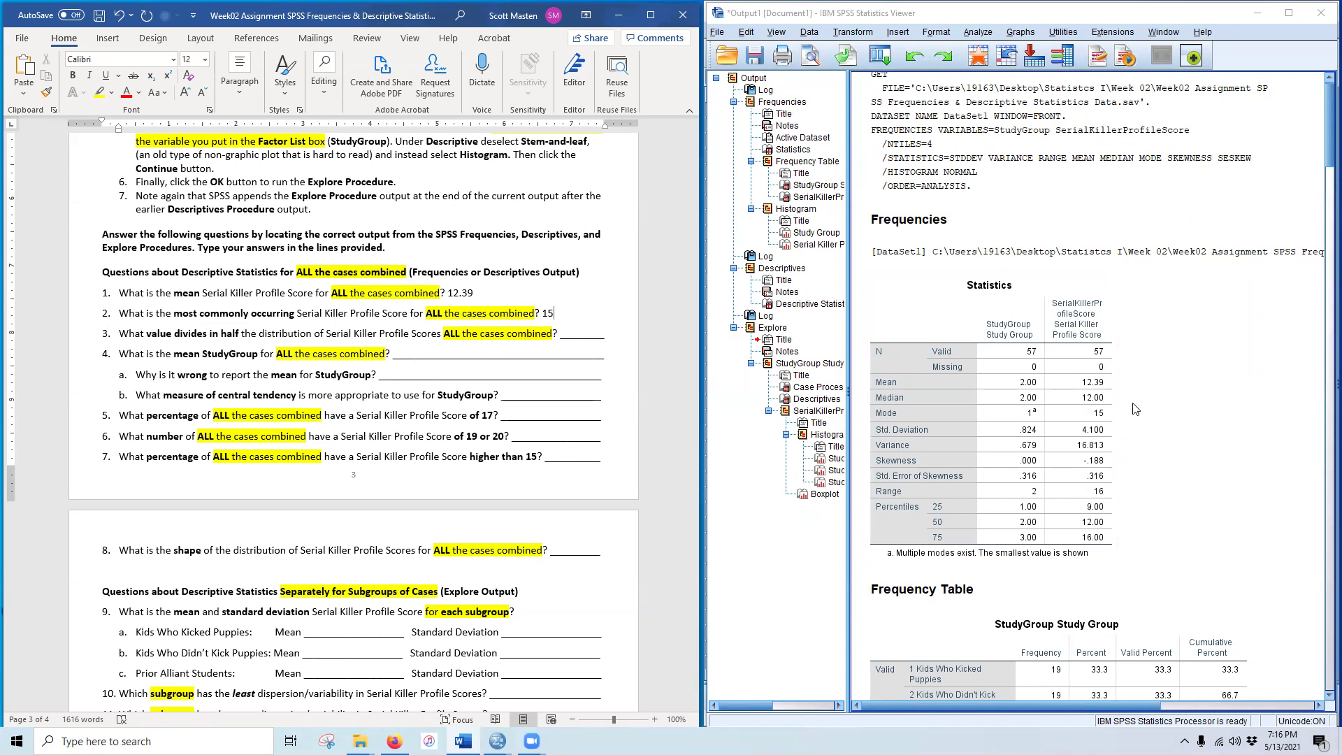
Step: Read the median of 12 from the SPSS Statistics table and enter it for question 3
scroll(1132, 414, "down", 15)
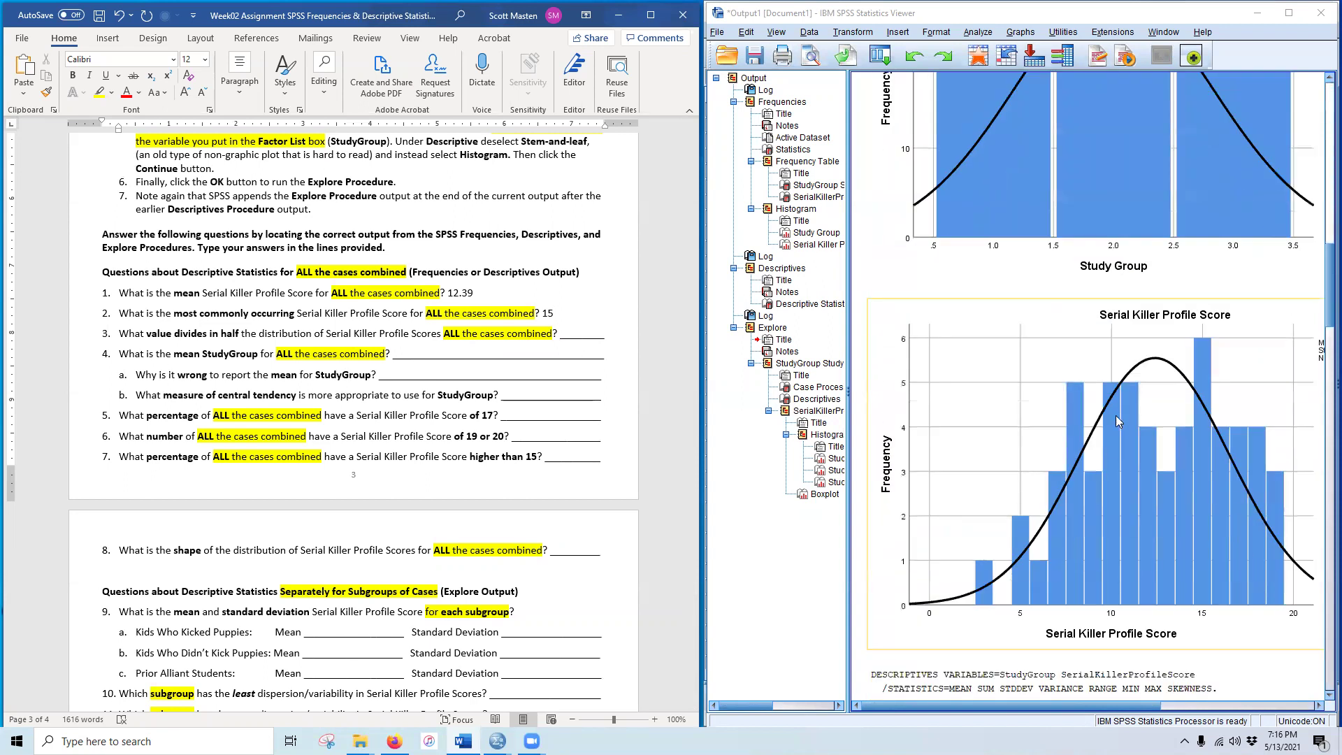
scroll(1109, 415, "down", 10)
scroll(1109, 416, "up", 4)
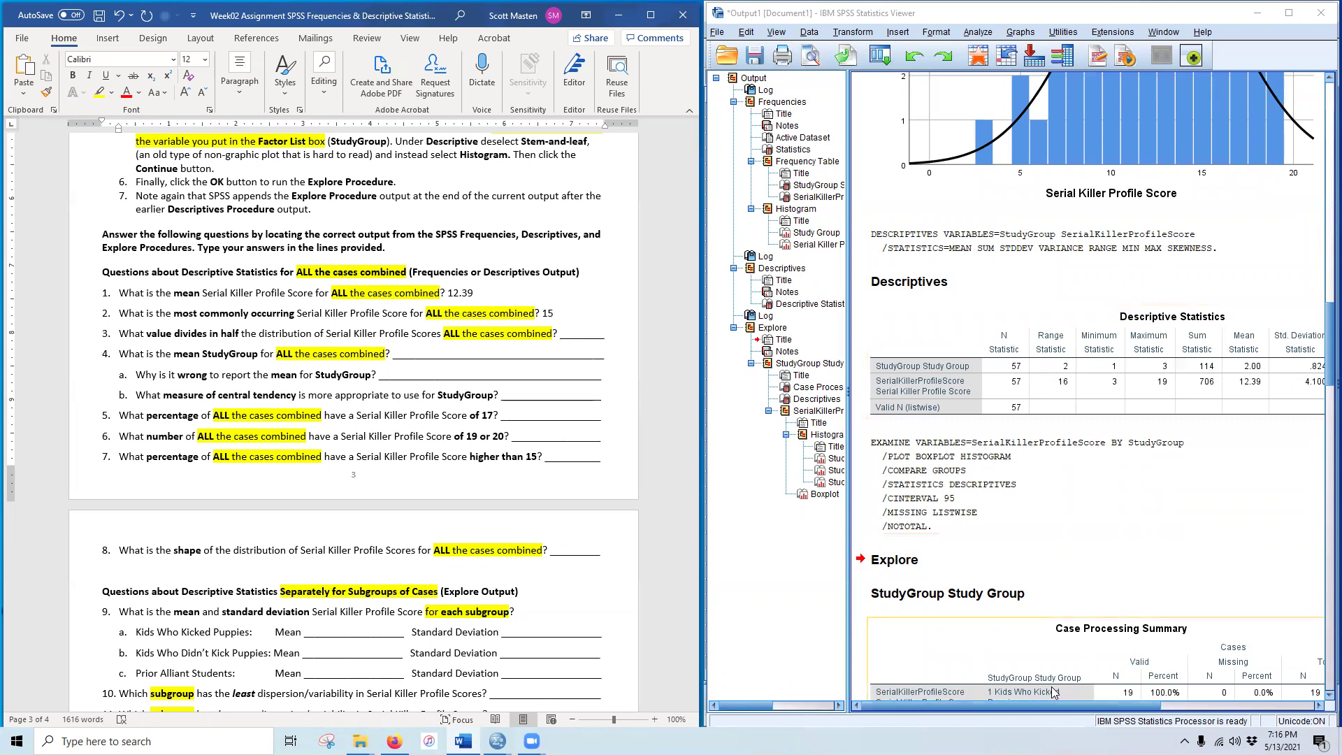
scroll(1202, 692, "up", 2)
scroll(1175, 693, "down", 2)
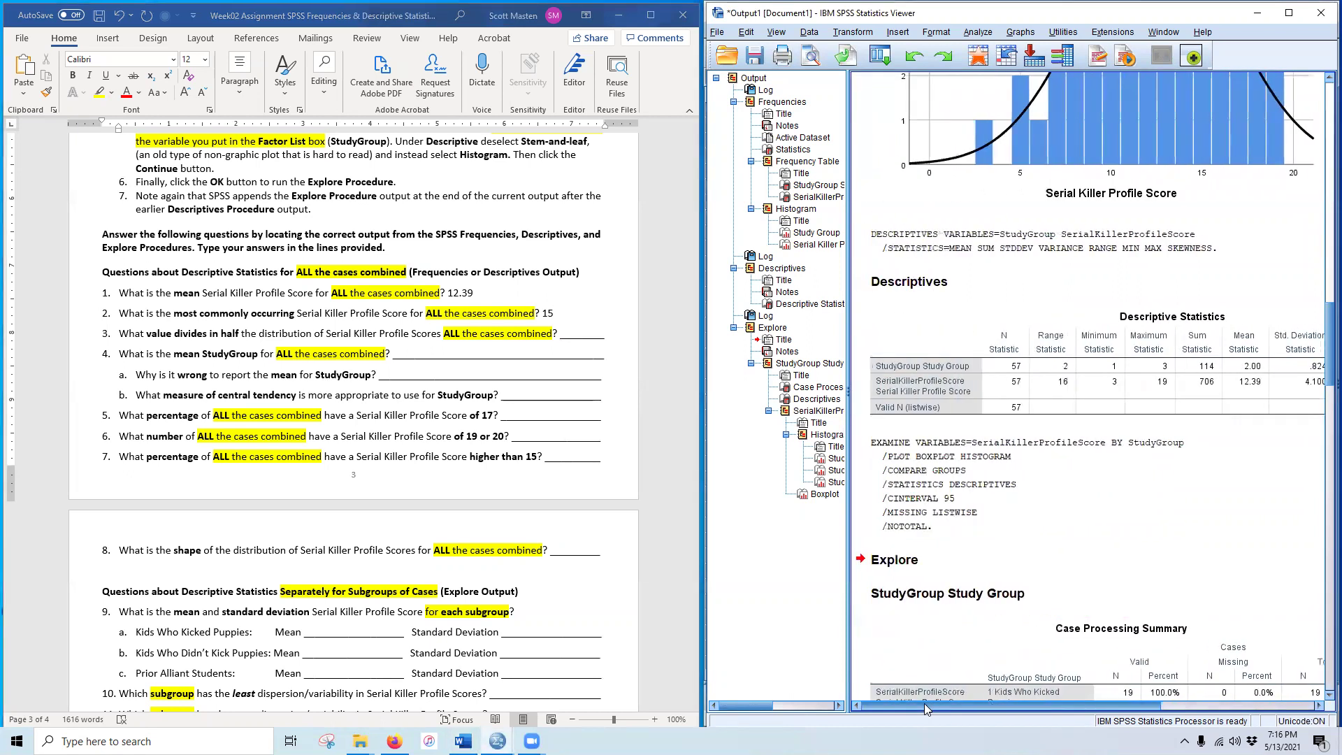
scroll(1006, 504, "up", 15)
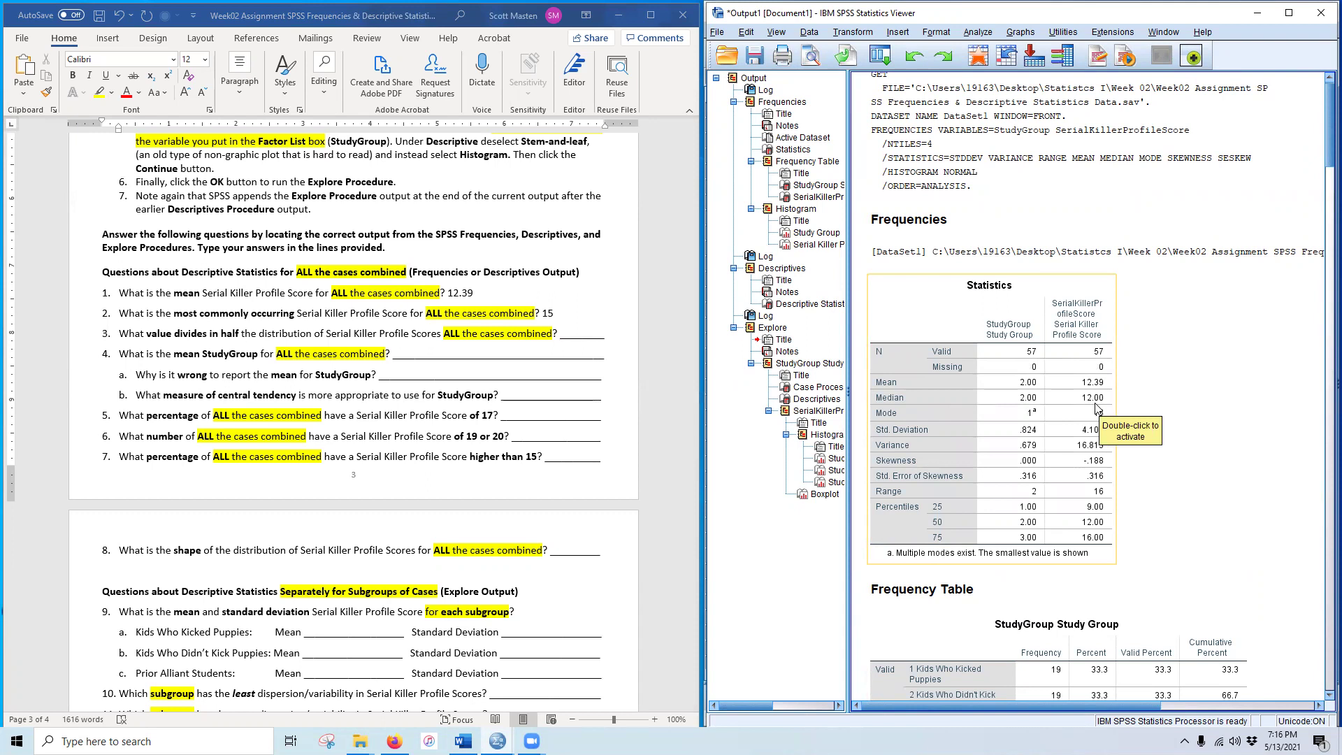
double_click(582, 334)
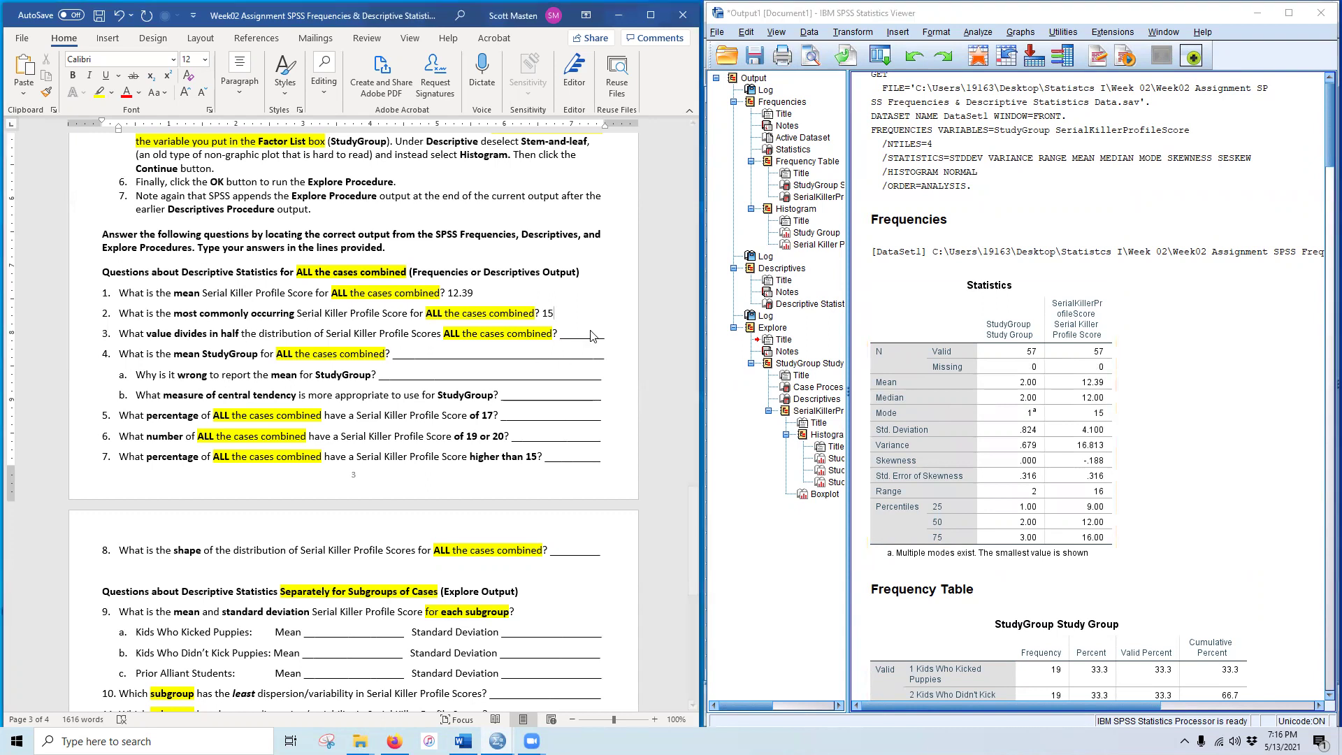
type("12")
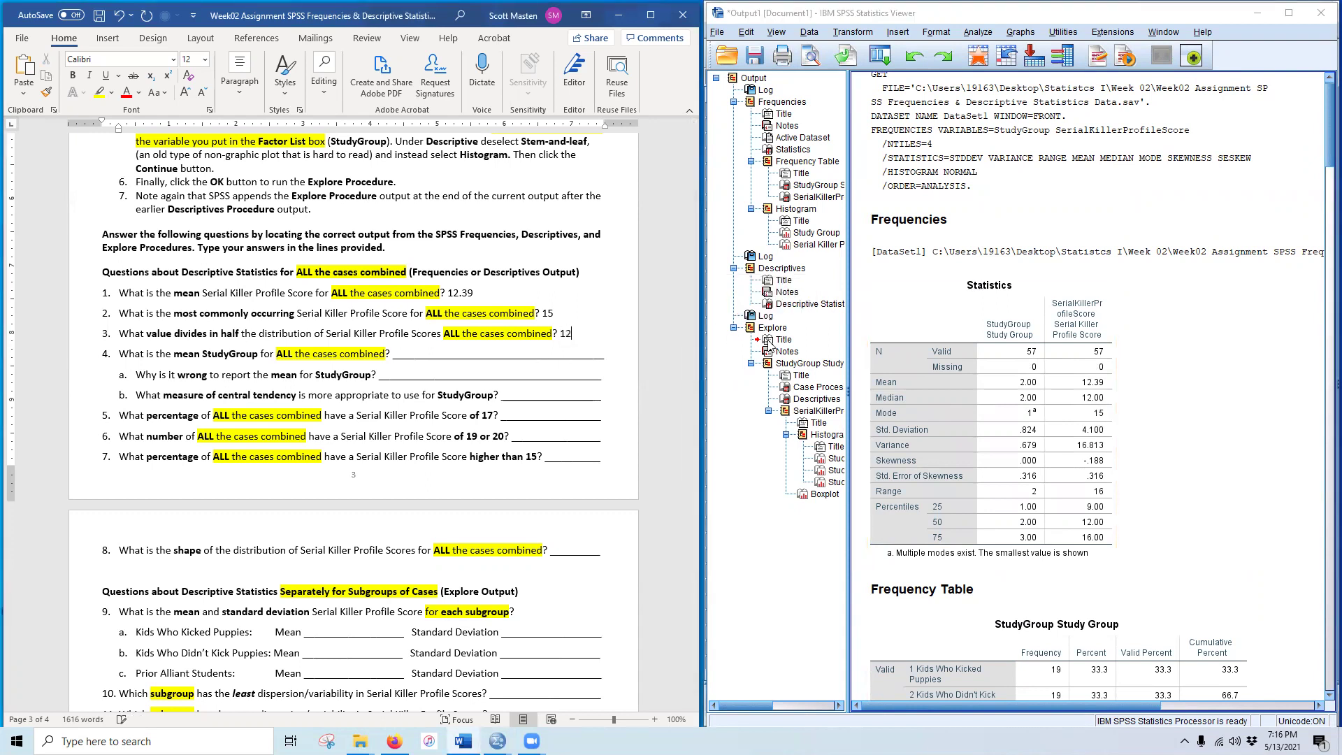
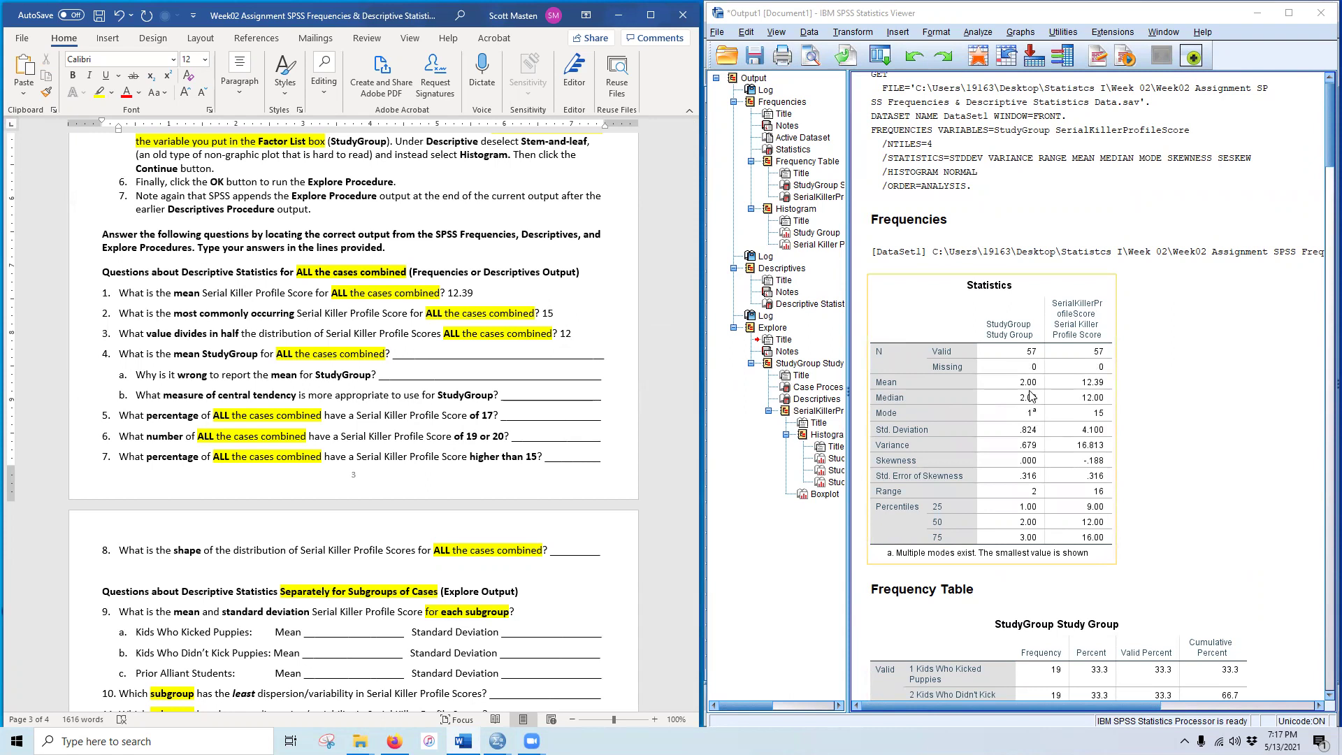
Step: Answer question 4 on the handout with 2.00
scroll(1258, 426, "down", 15)
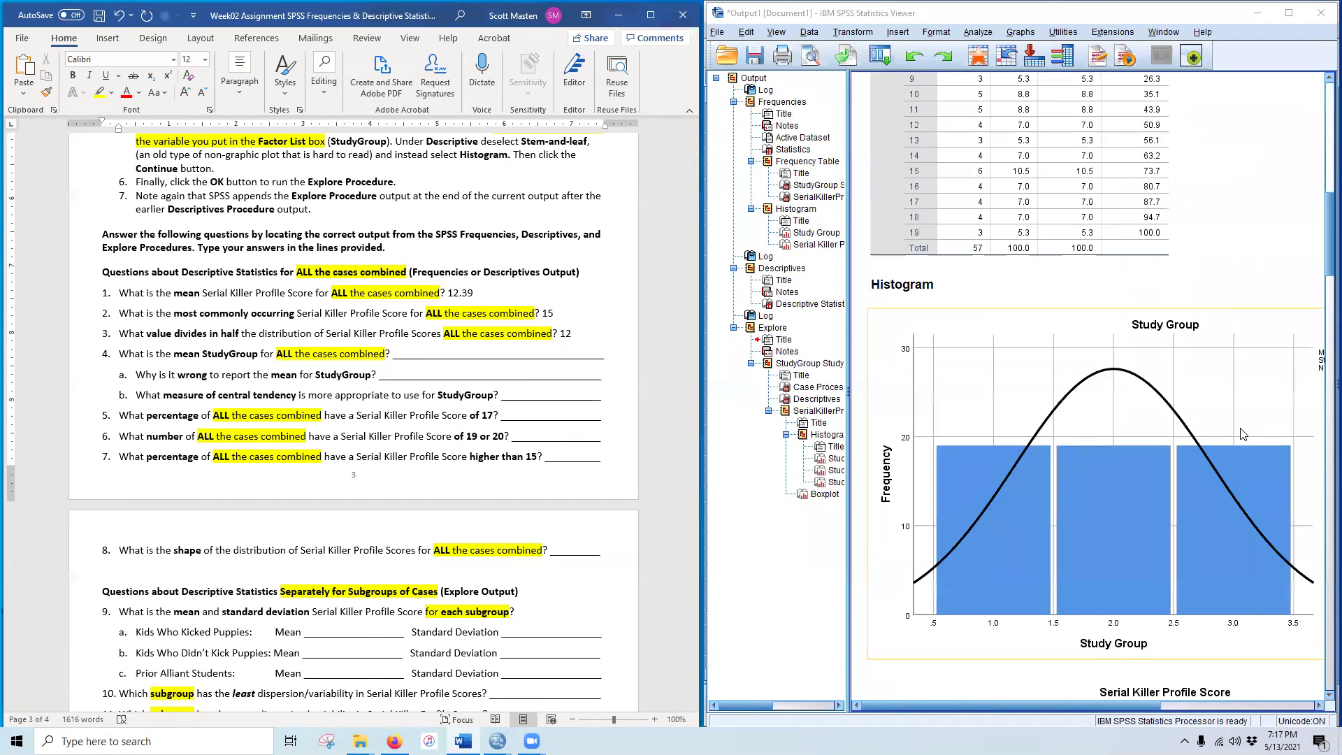
scroll(1225, 446, "down", 10)
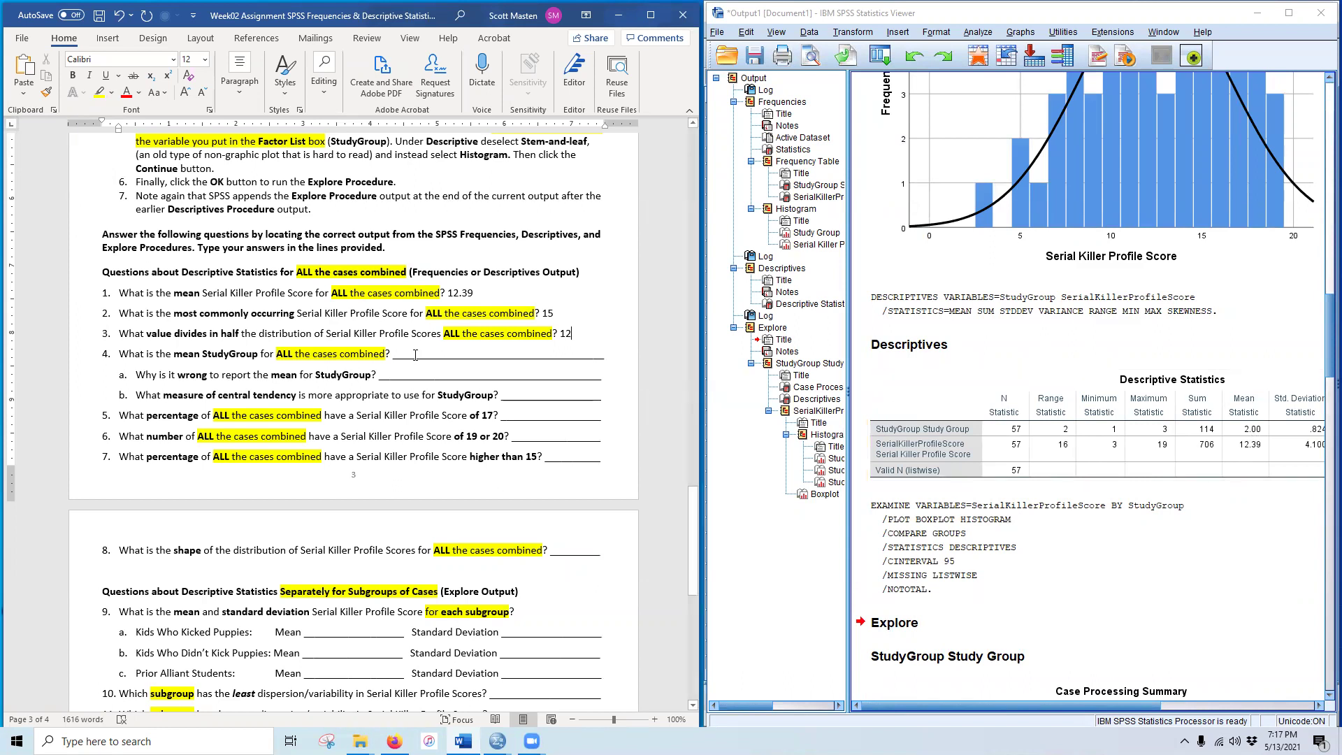
double_click(458, 361)
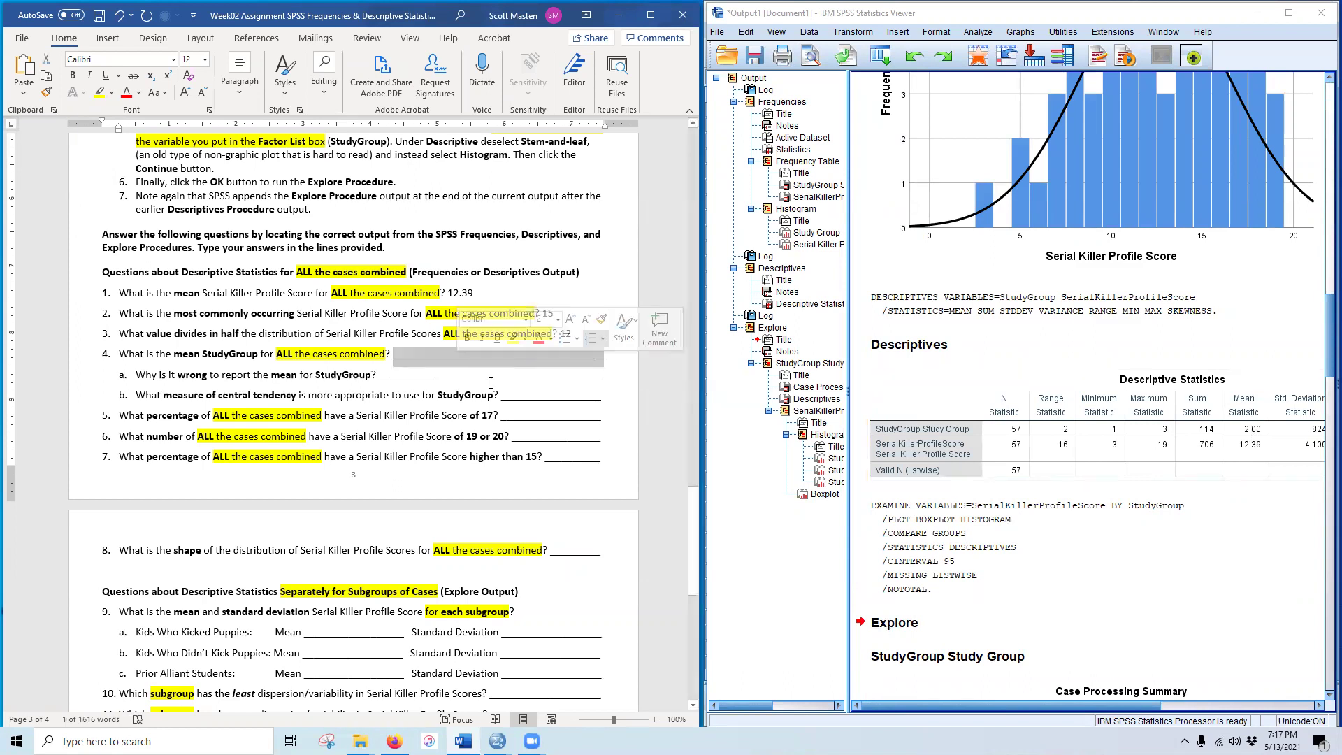
type("2.00")
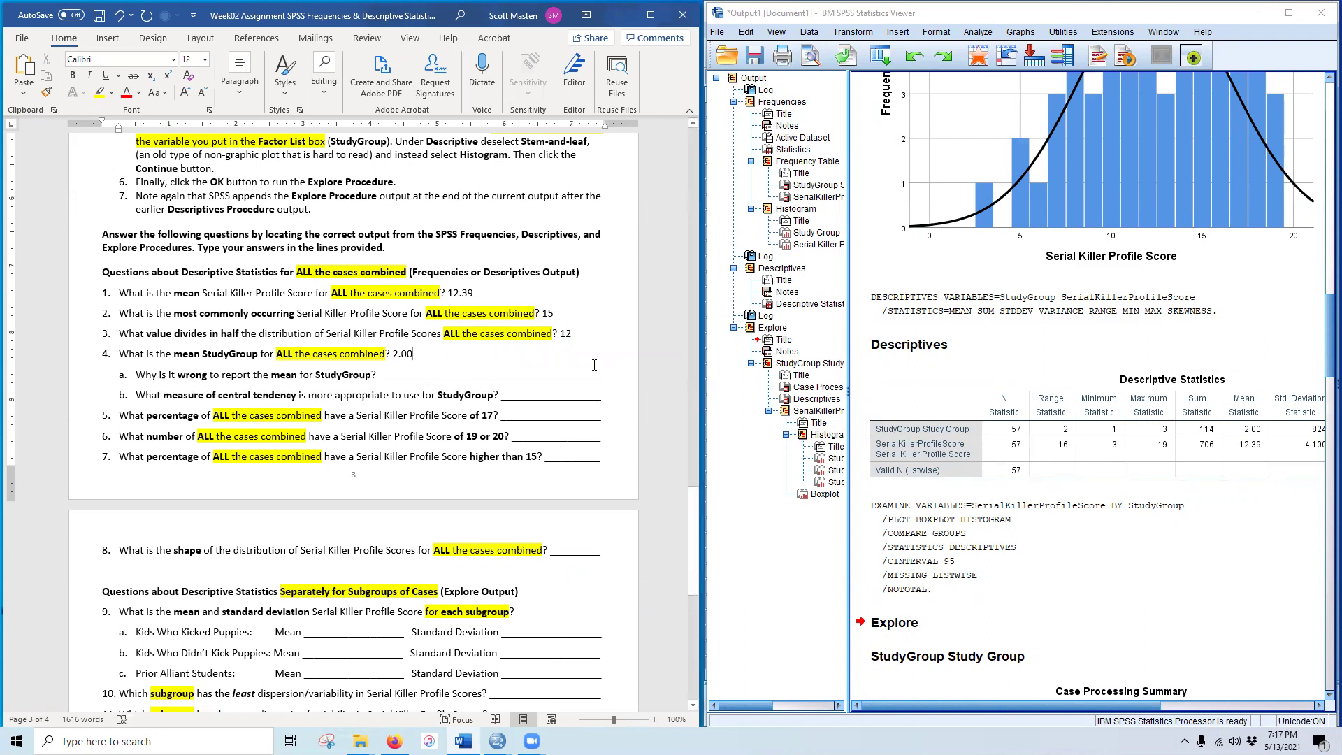
Step: Answer question 4a with 'Because it is a nominal variable'
scroll(998, 529, "up", 5)
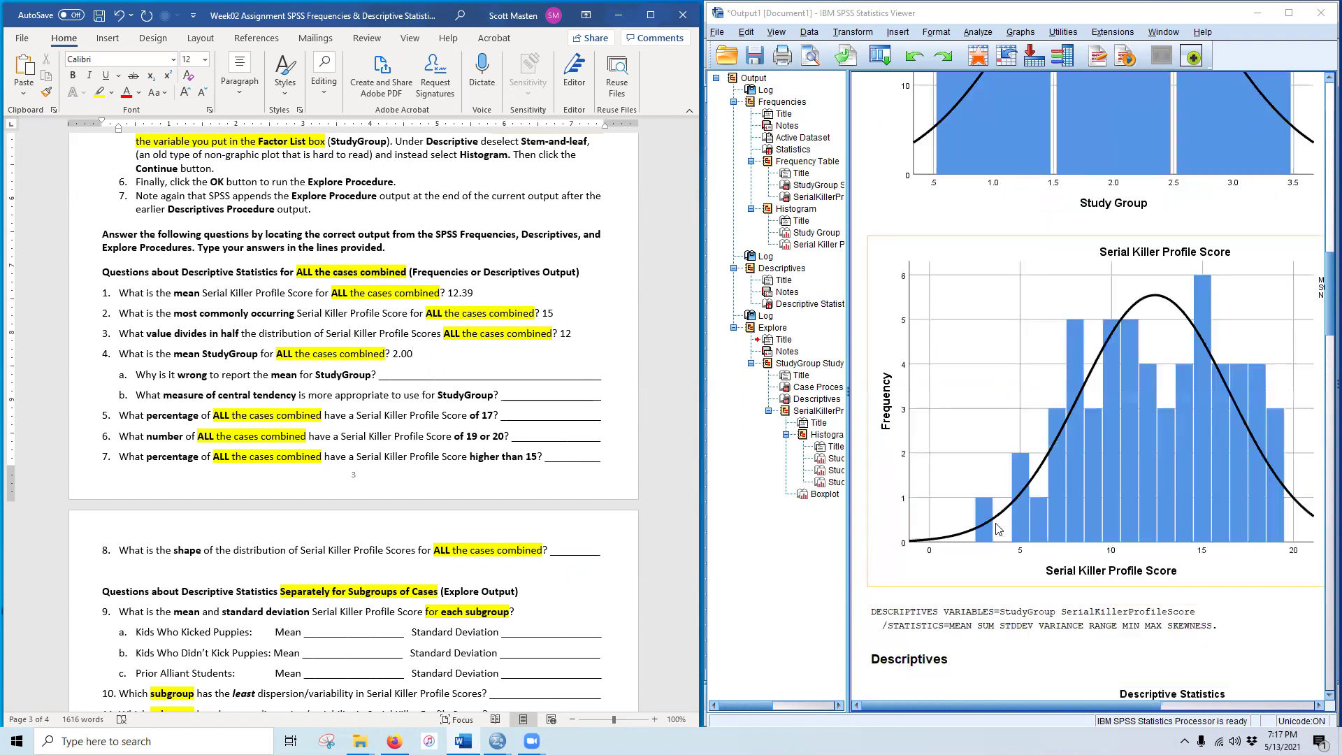
scroll(998, 529, "up", 4)
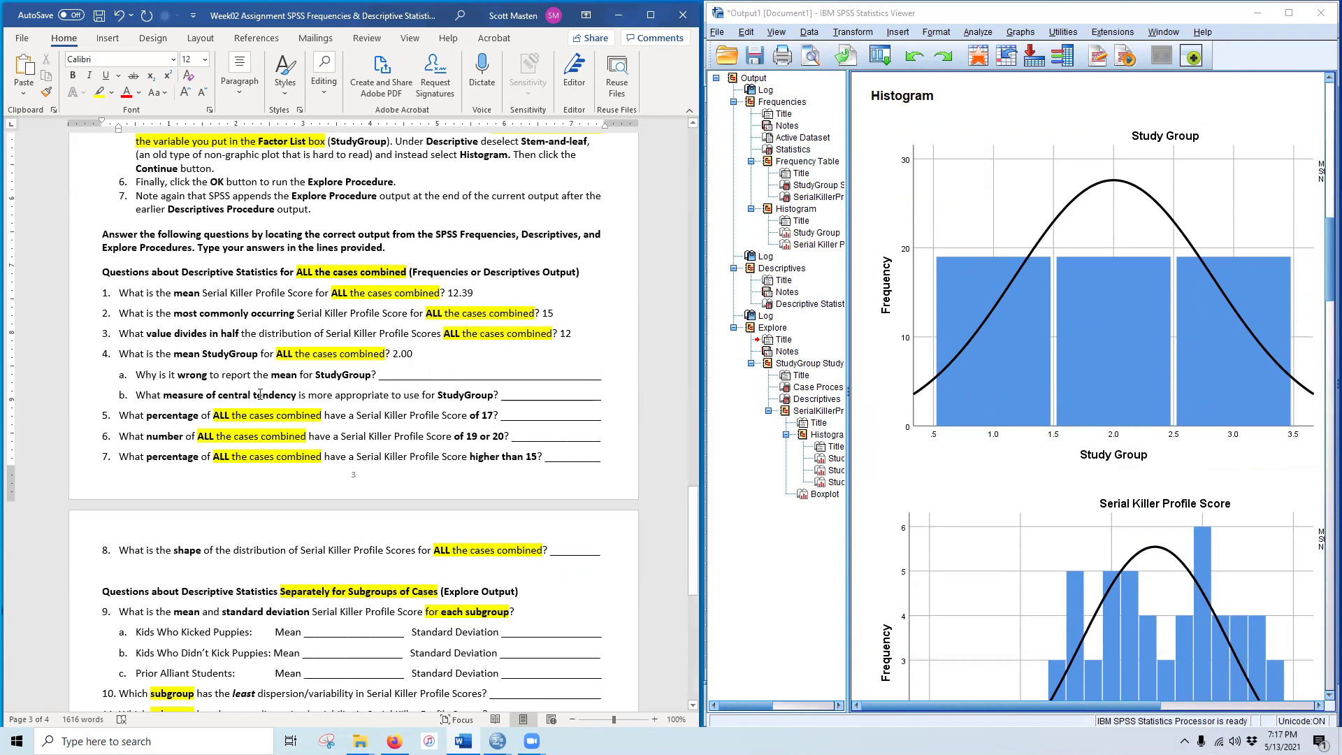
double_click(493, 378)
type("B")
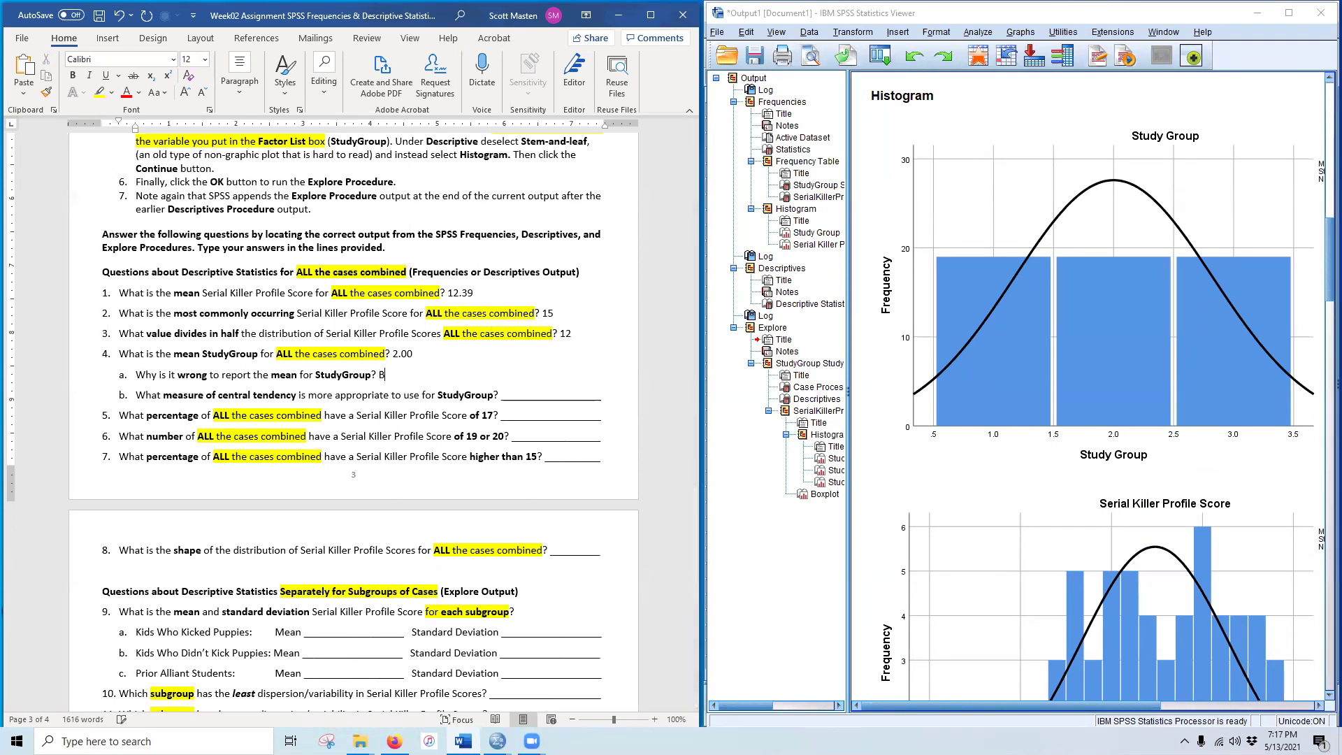
type("ecause it is a nom")
type("inak ")
type("l ")
type("variables")
key("BackSpace")
Step: Answer question 4b with 1
left_click(1003, 520)
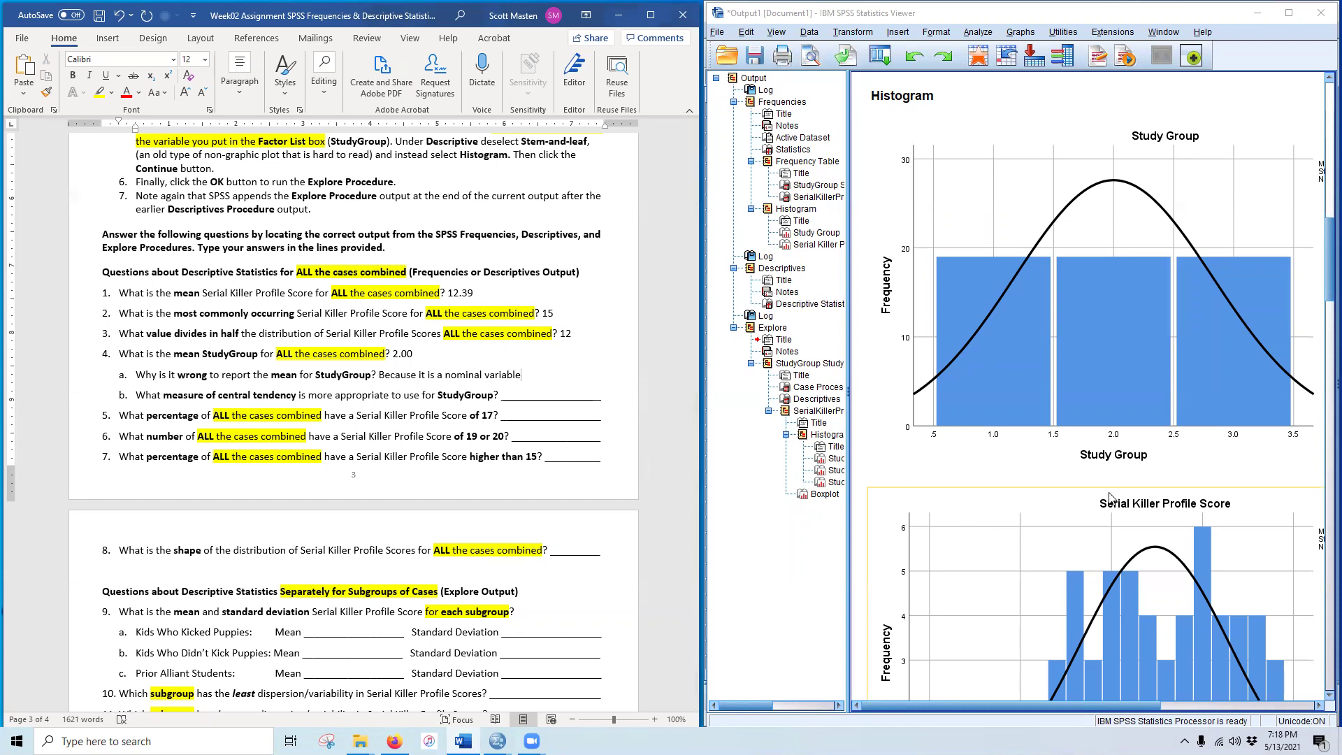
double_click(558, 398)
left_click(1225, 544)
scroll(1174, 522, "up", 10)
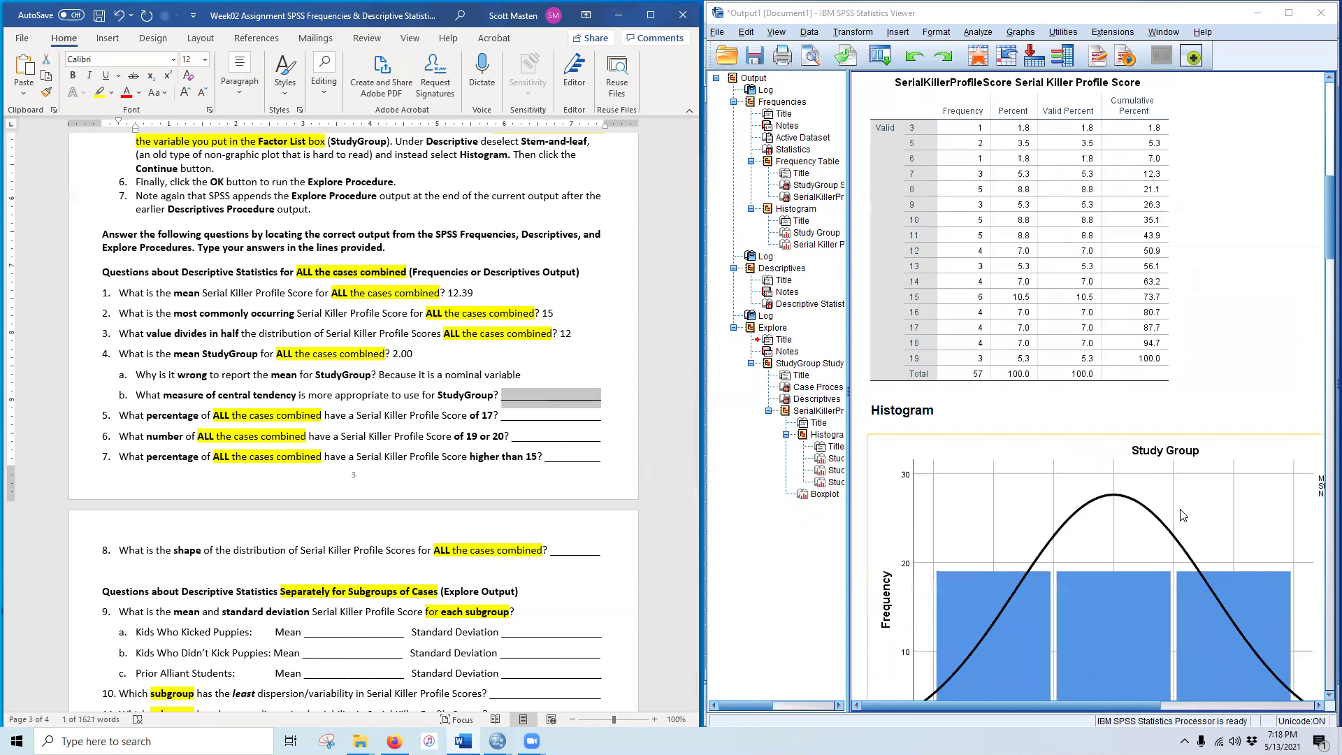
scroll(1174, 523, "up", 4)
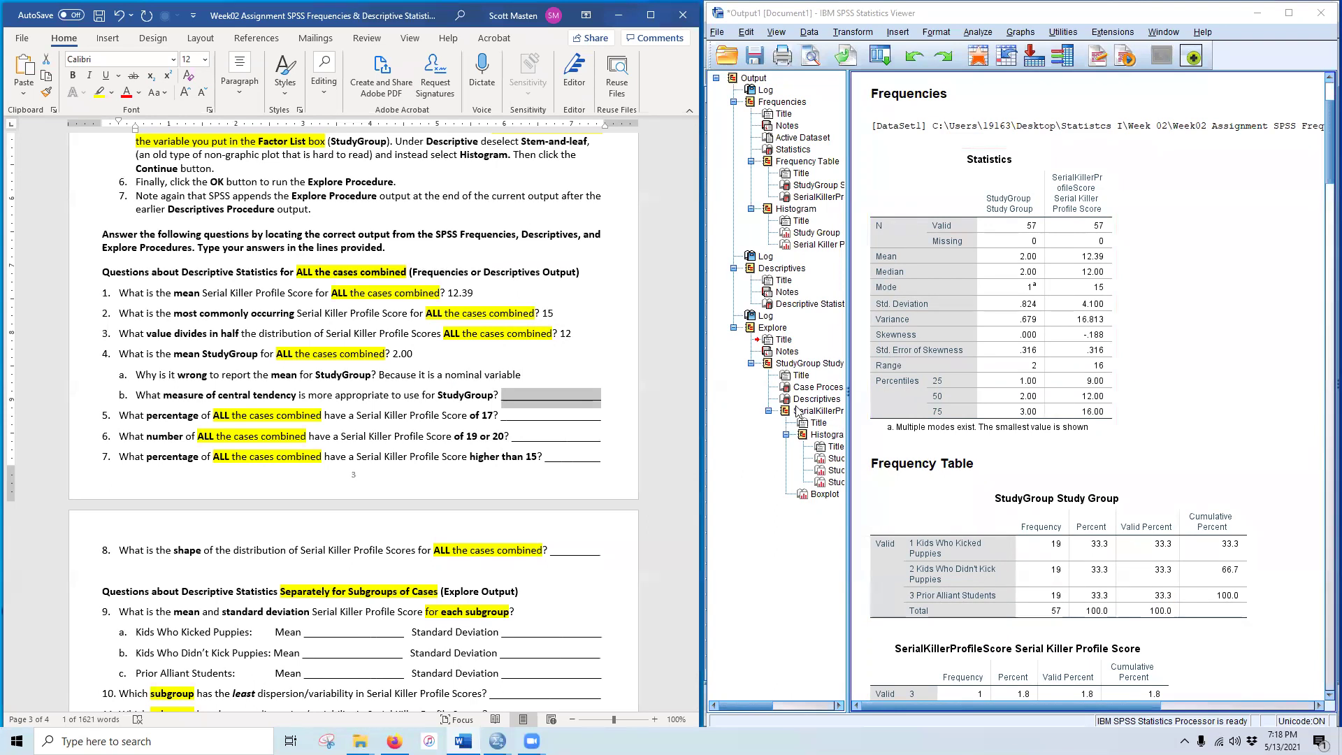
type("1")
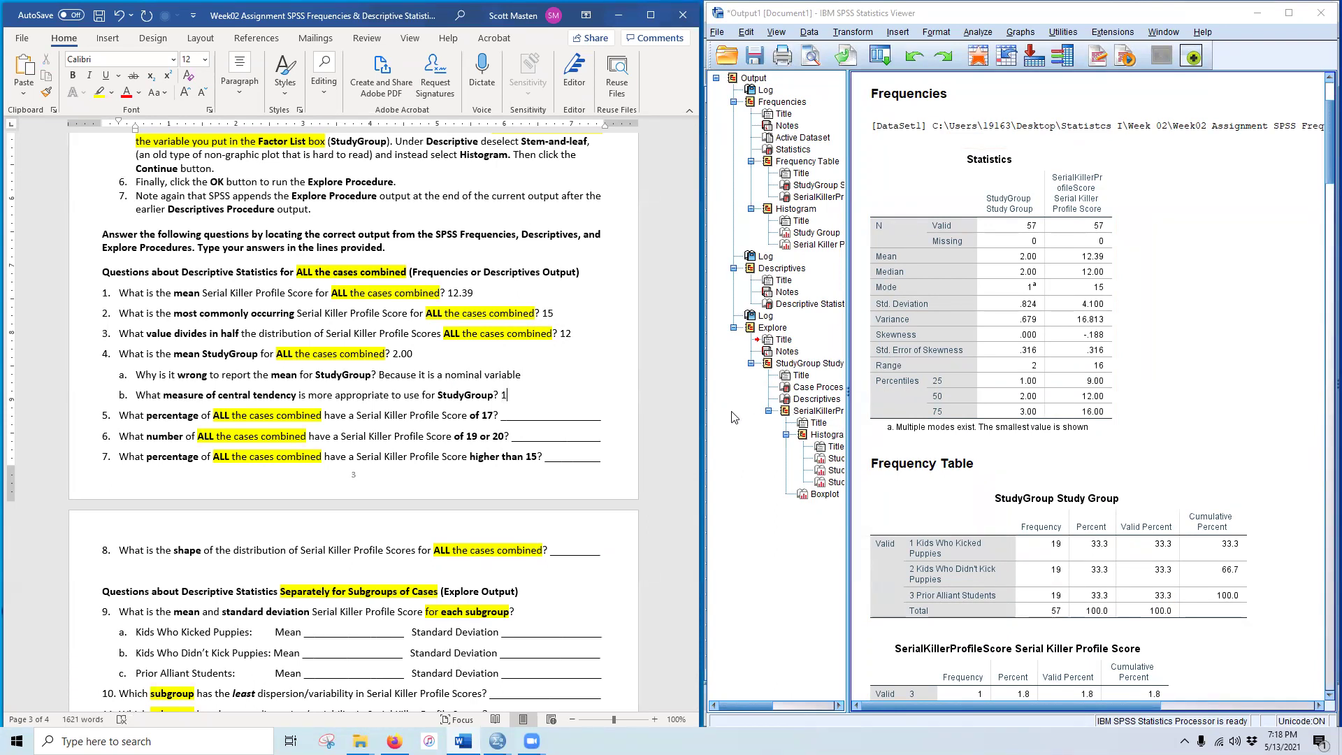
Step: Review the Frequencies Statistics and StudyGroup frequency tables in the SPSS output
left_click(898, 429)
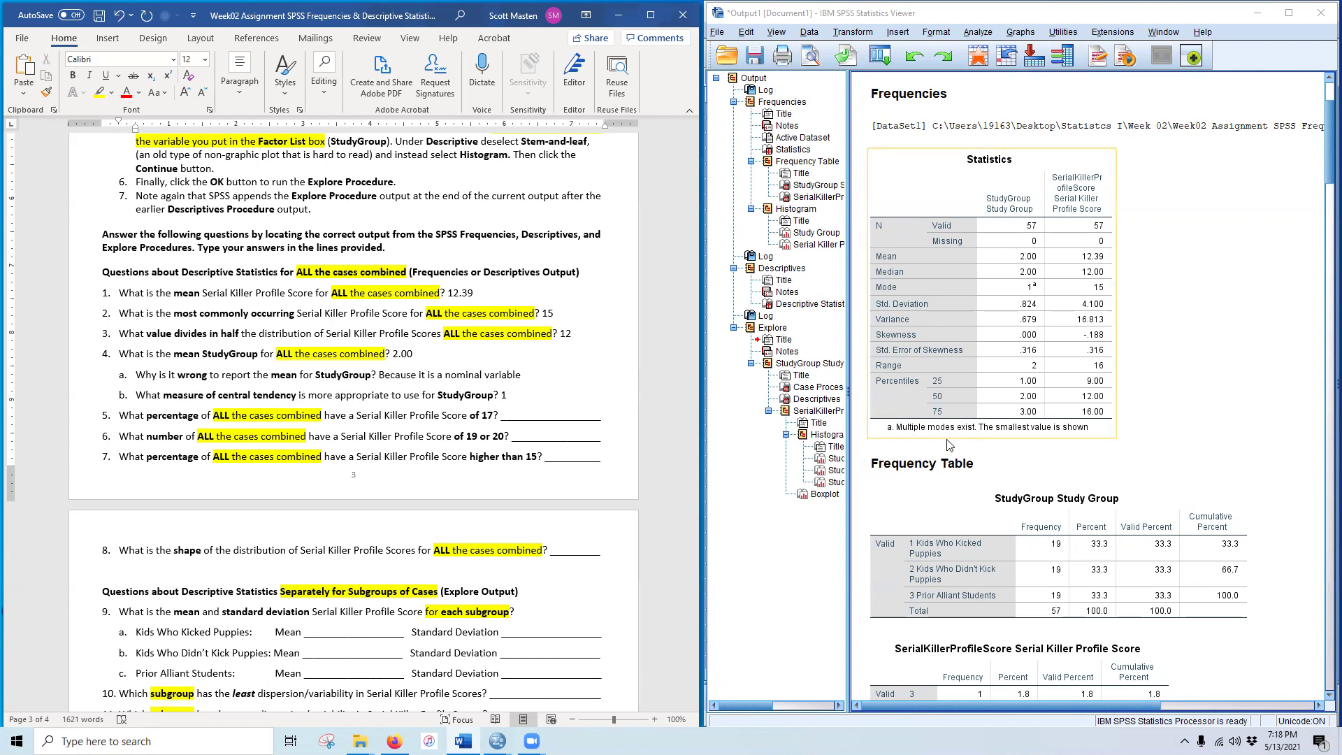
left_click(1127, 446)
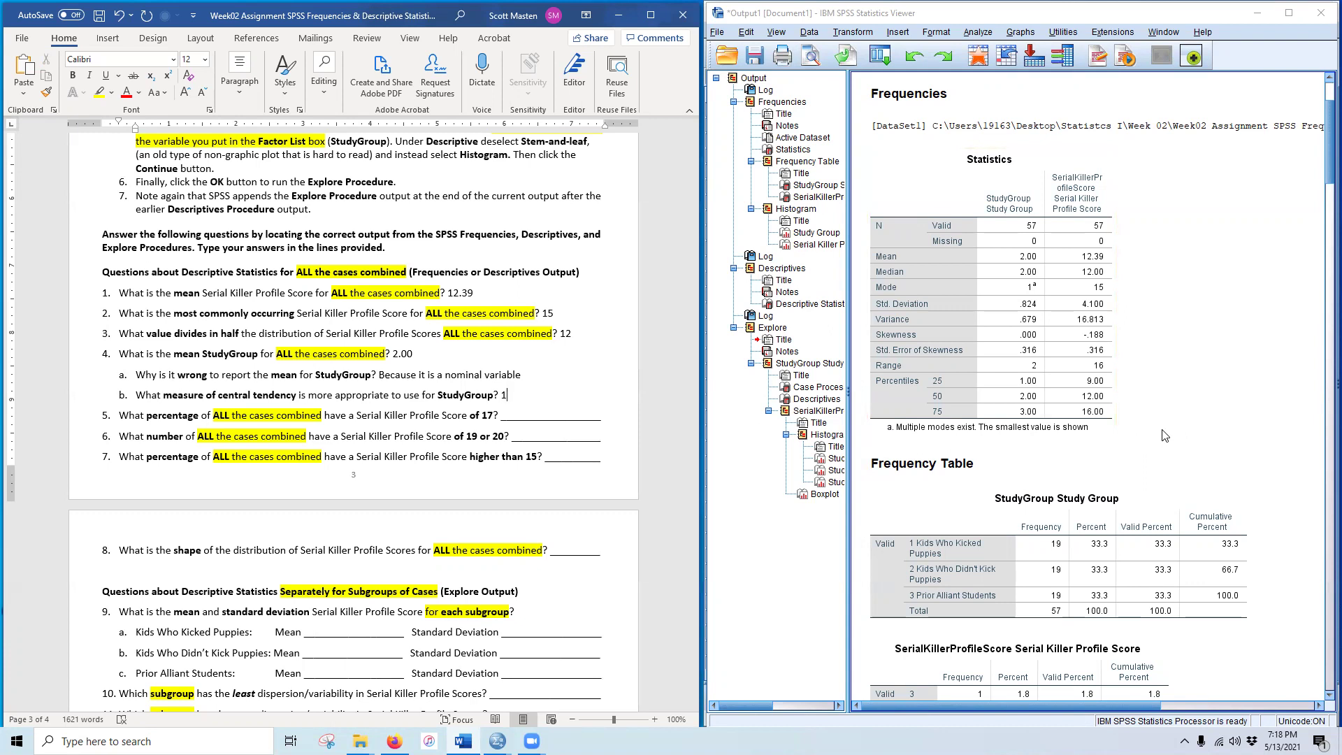
left_click(1065, 537)
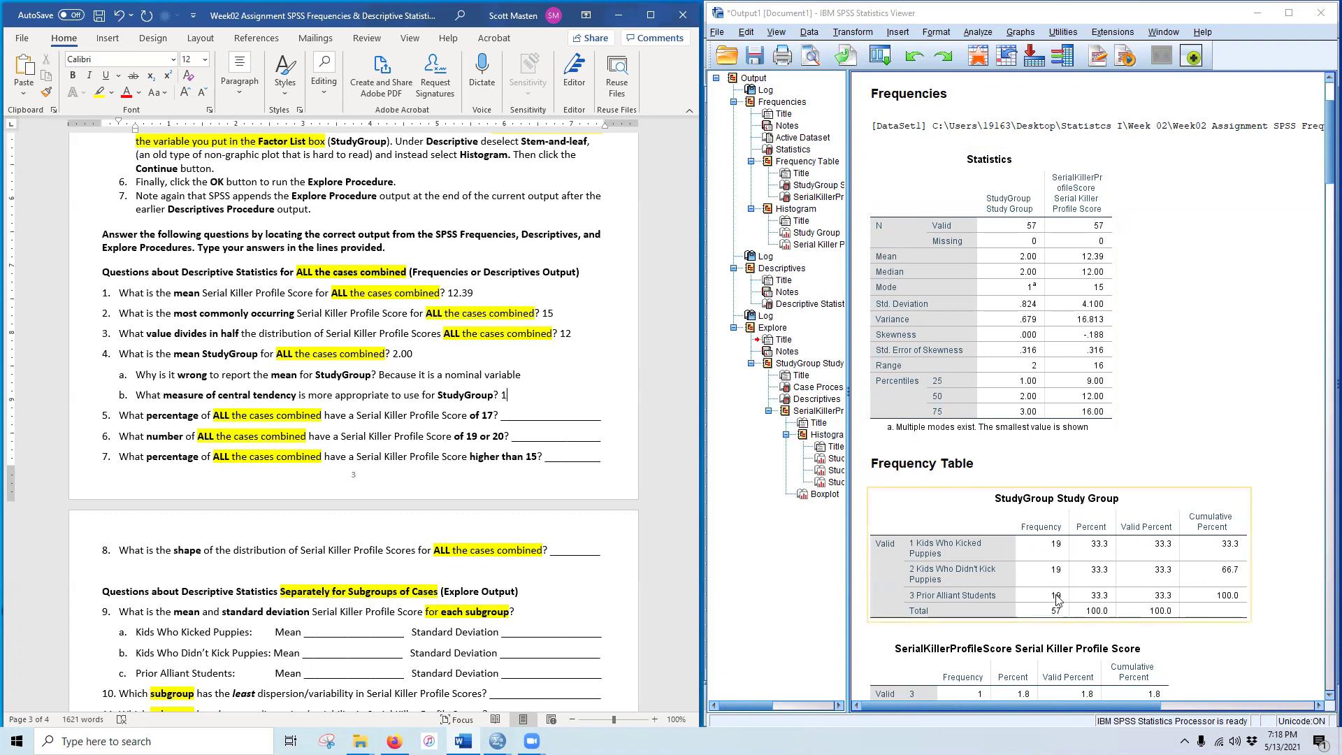
left_click(475, 479)
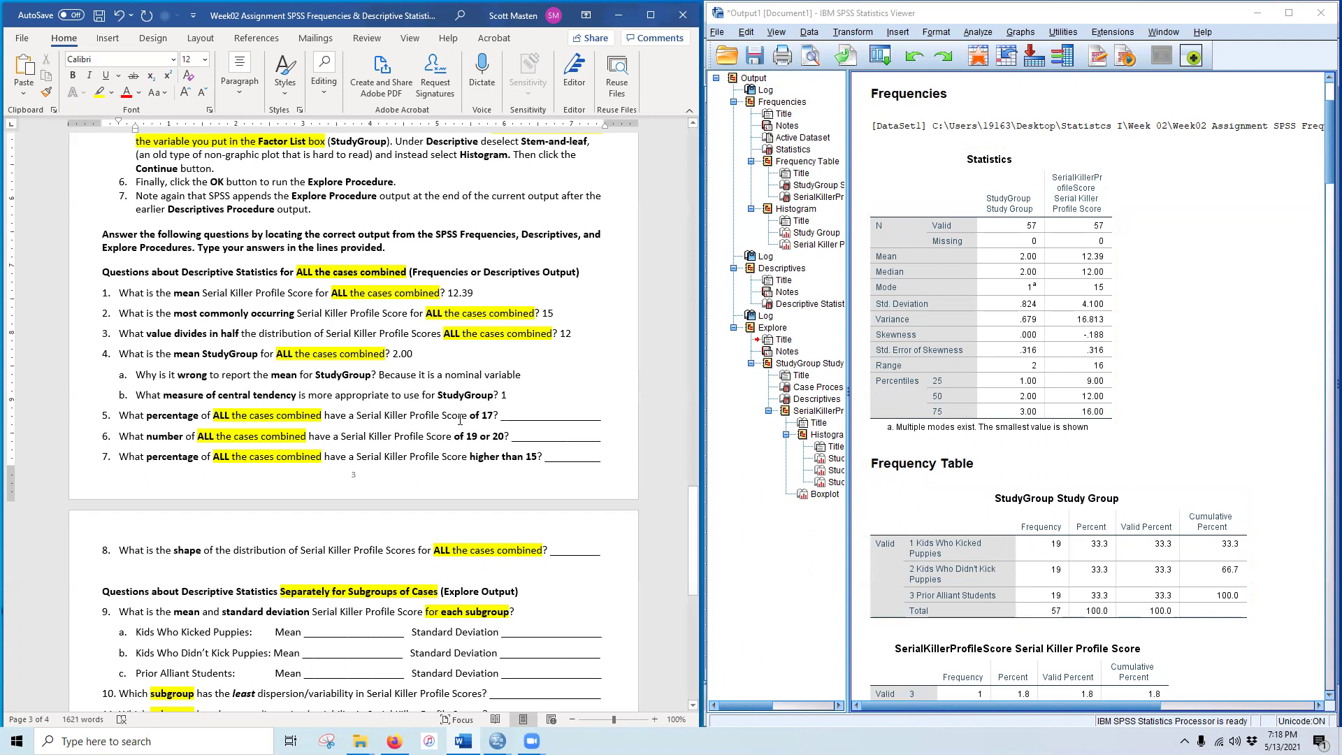
scroll(410, 422, "down", 3)
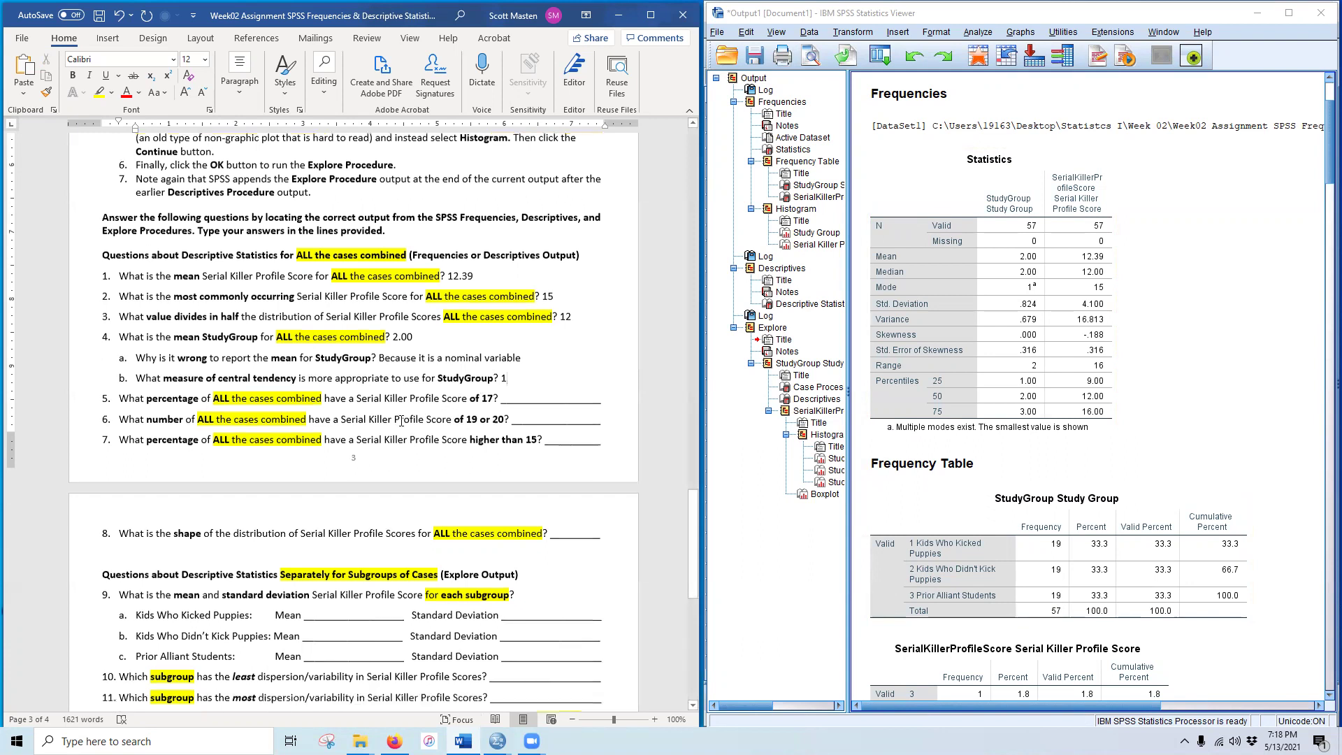
Step: Read the percentage for a score of 17 from the frequency table and enter 7.0 for question 5
scroll(398, 417, "down", 2)
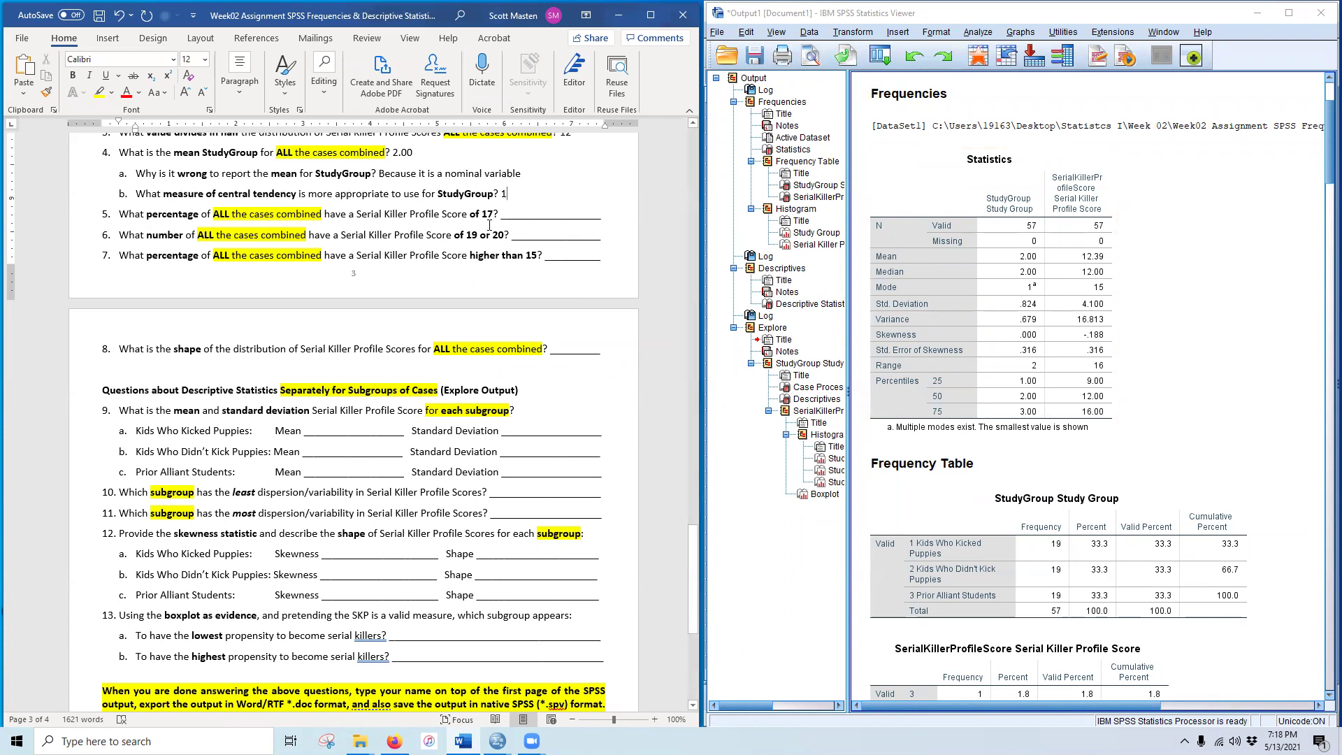
scroll(1290, 273, "down", 4)
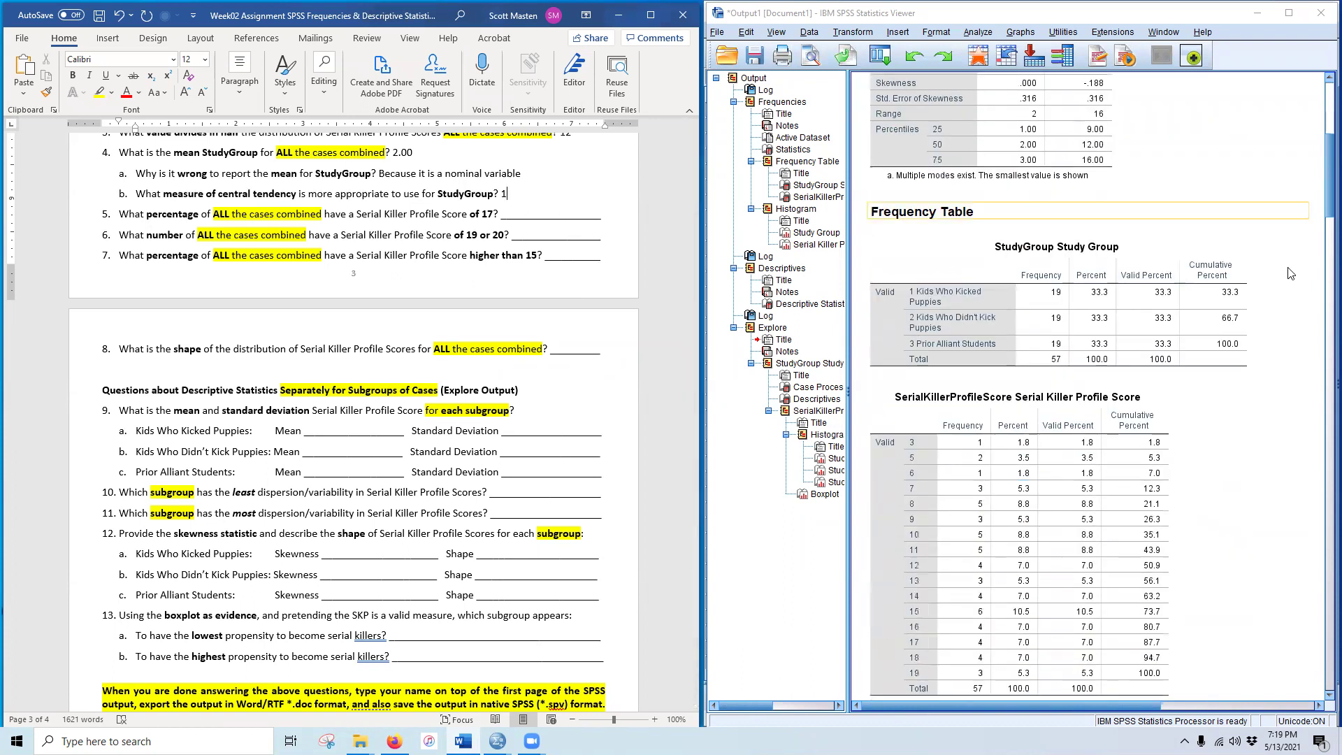
scroll(1290, 273, "down", 4)
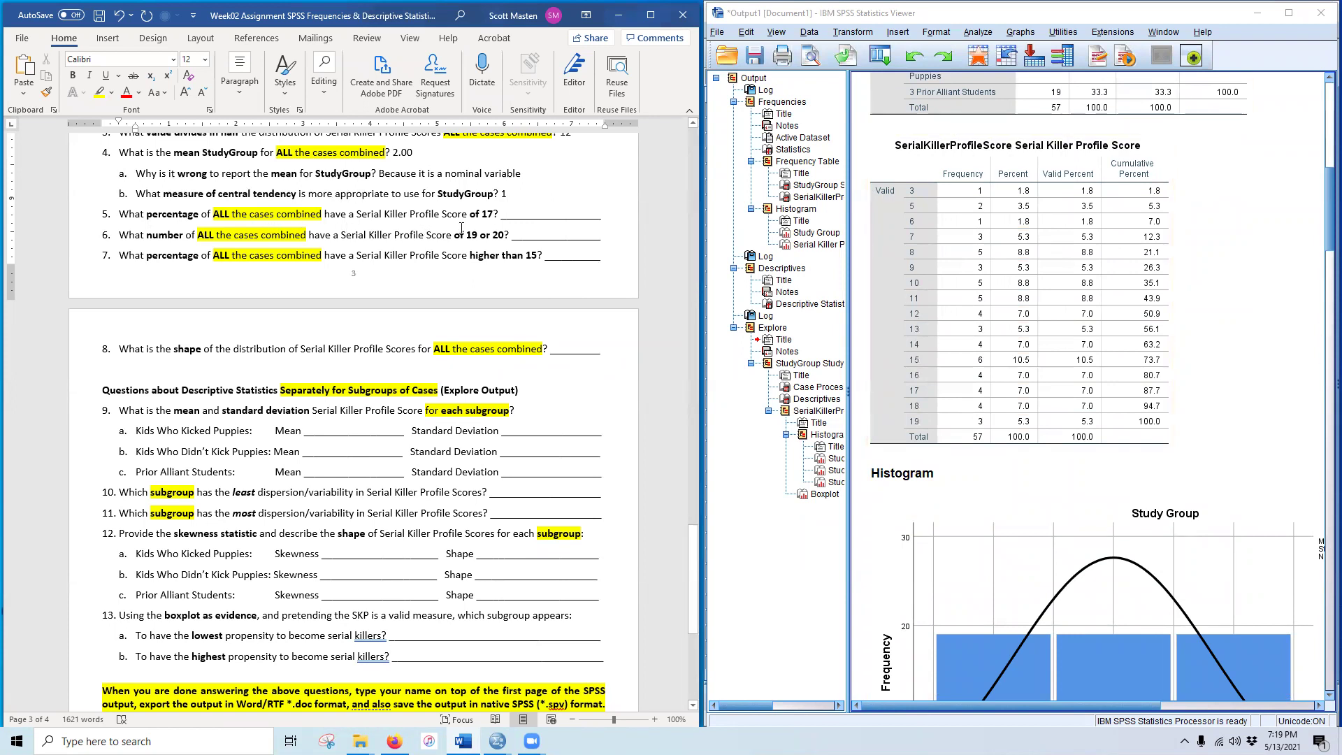
left_click(896, 239)
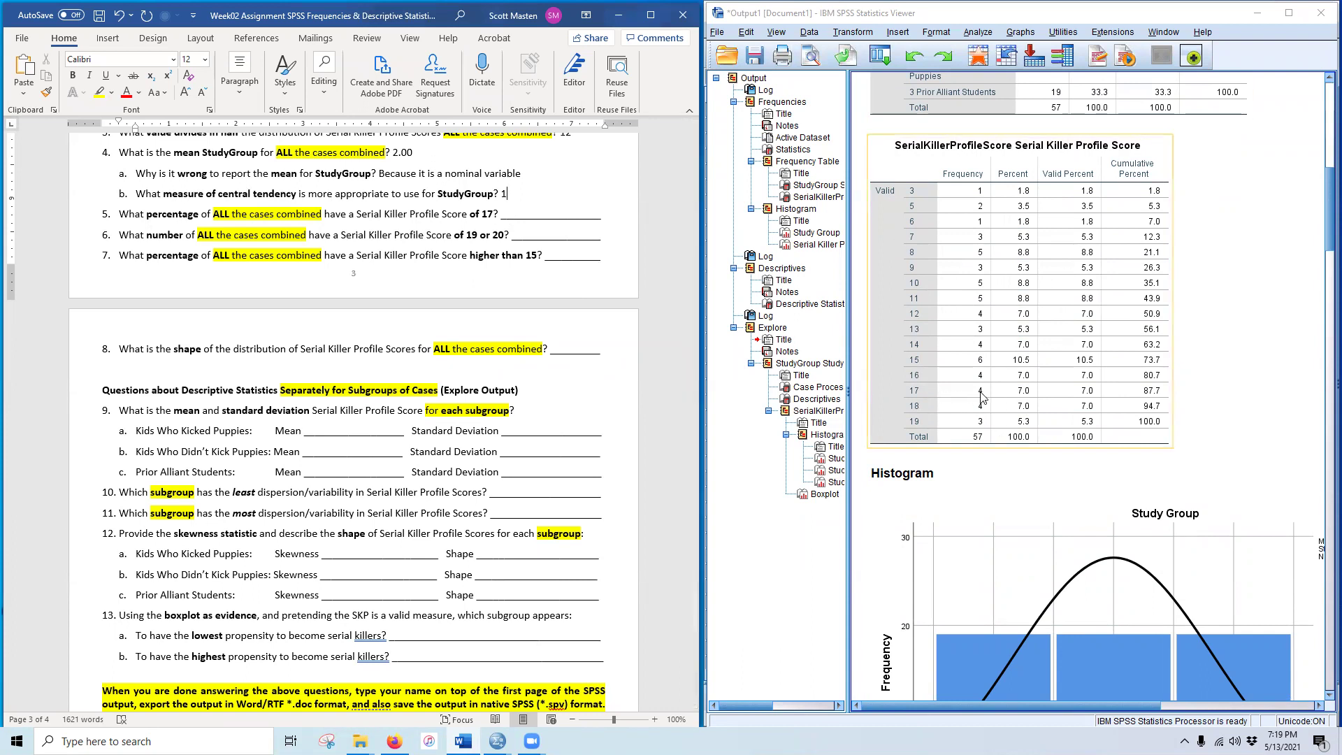
left_click(500, 174)
double_click(547, 217)
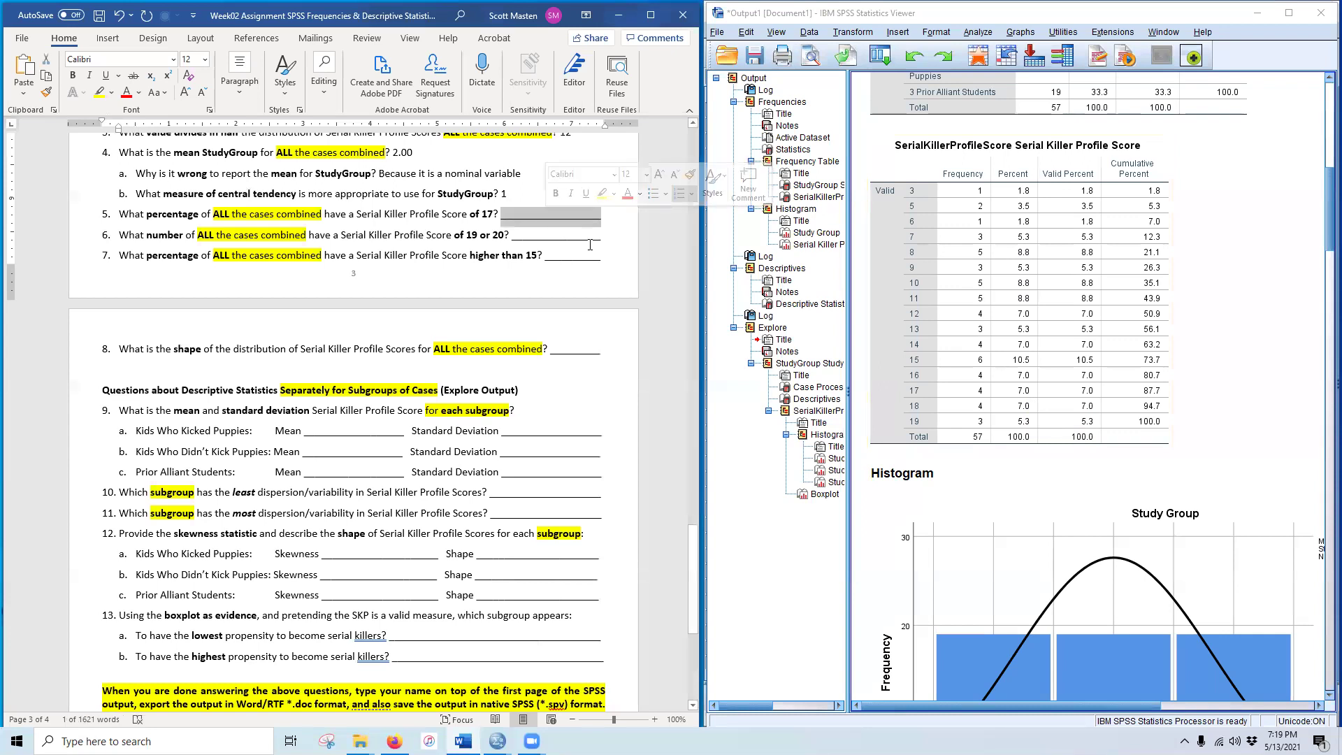
type("7.0")
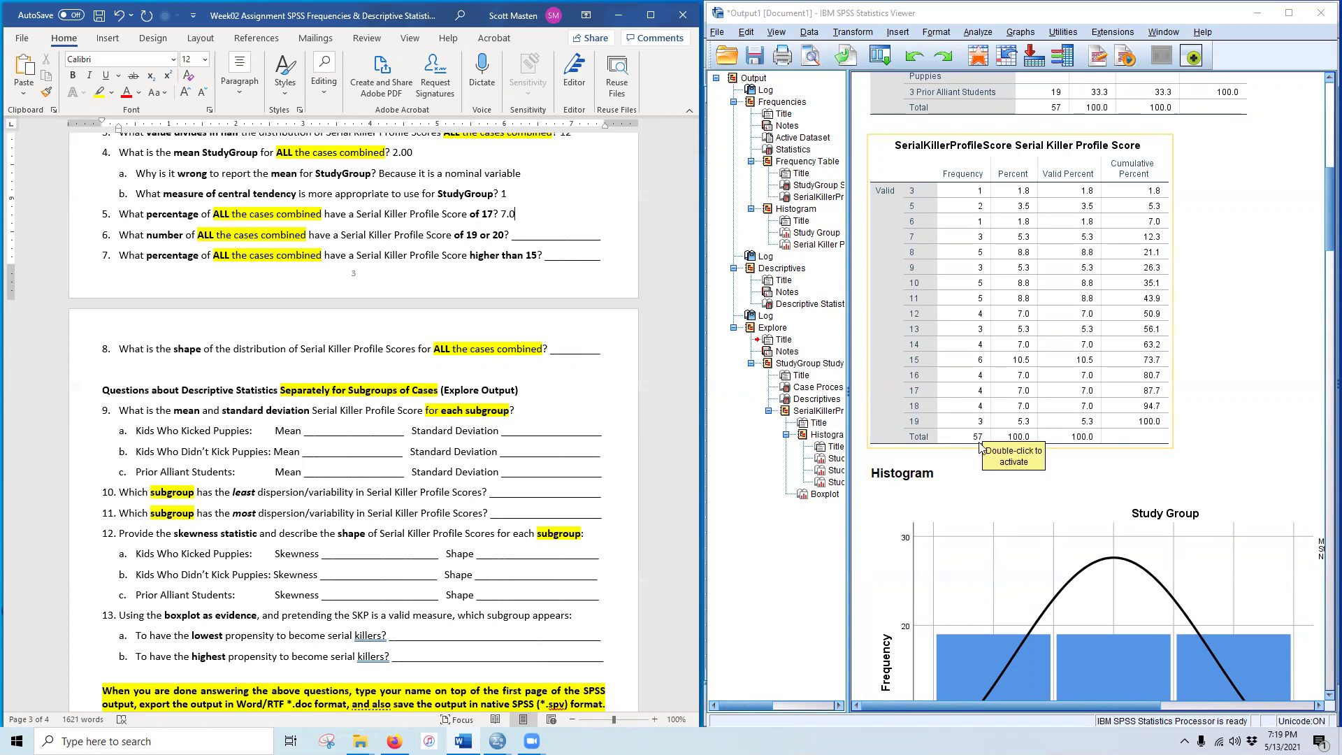
Step: Enter 3 for question 6, the cases scoring 19 or 20, and recheck the frequency table
double_click(571, 233)
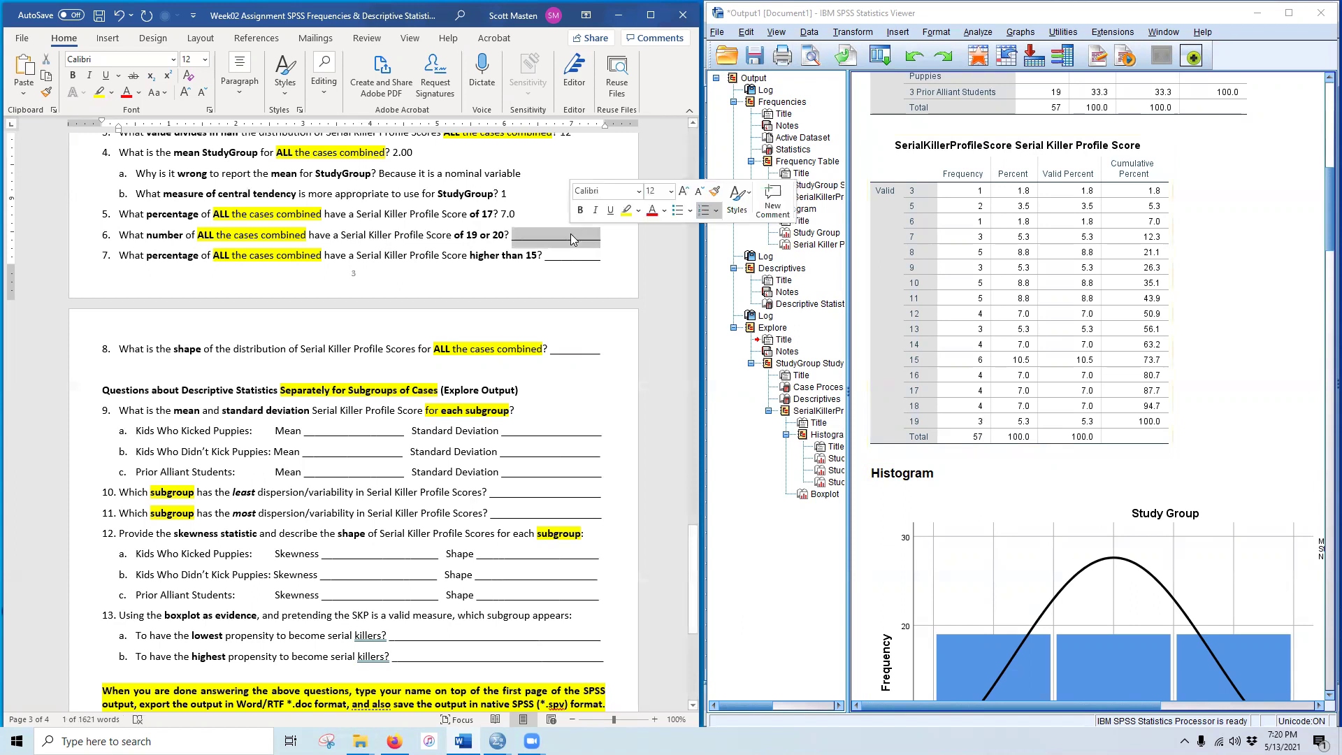
type("3")
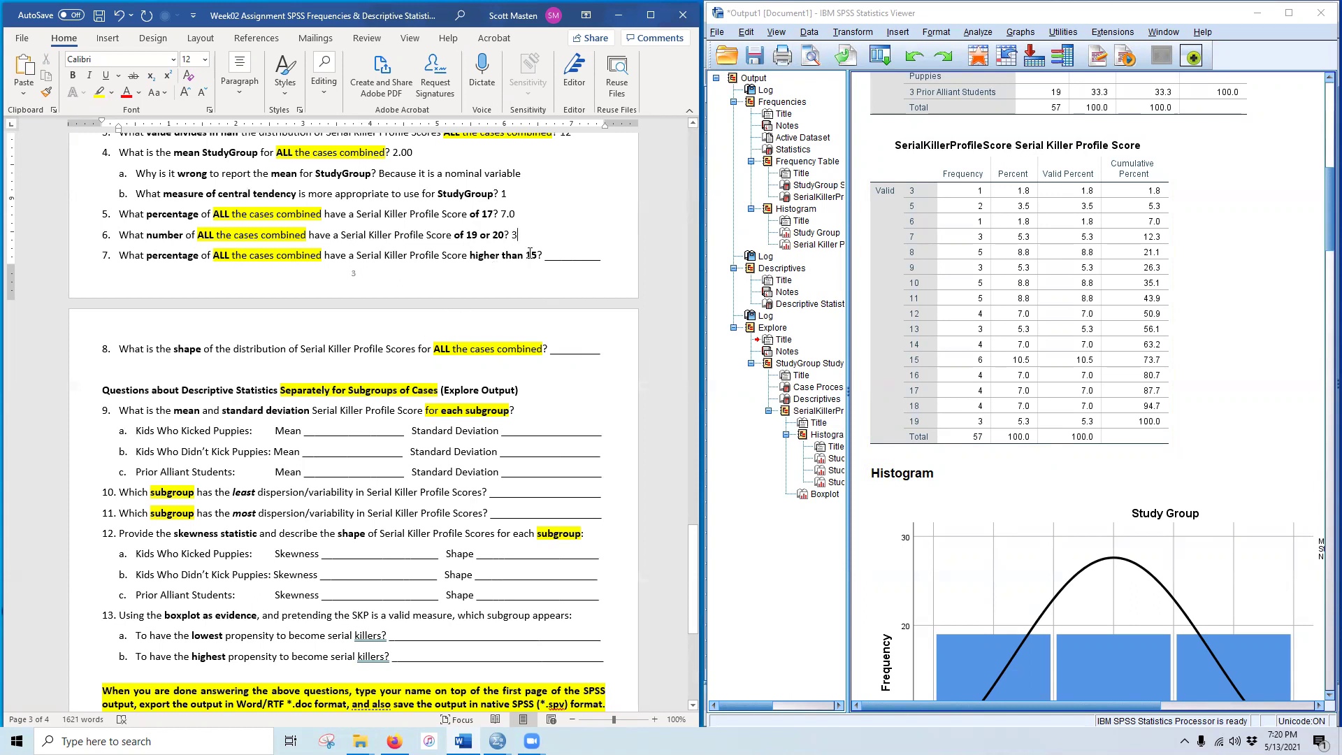
scroll(517, 335, "down", 2)
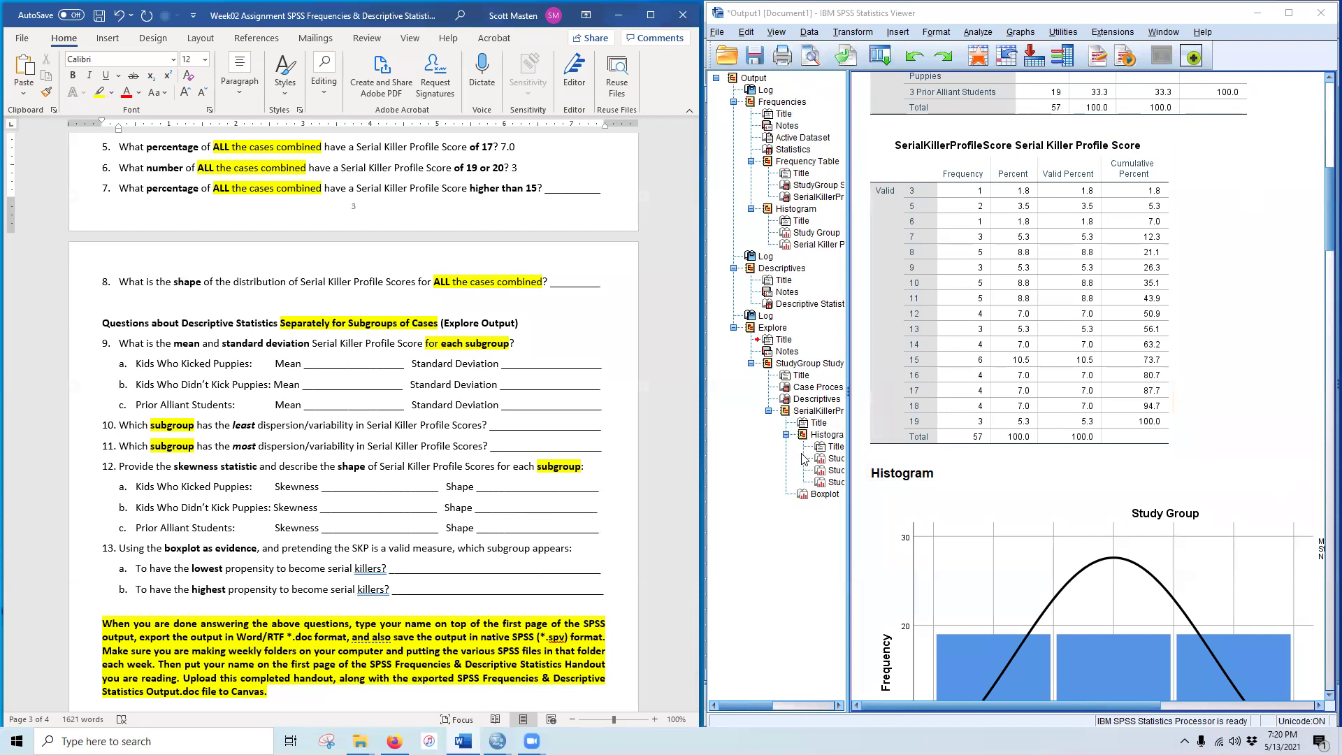
left_click(869, 439)
left_click(861, 447)
left_click(868, 445)
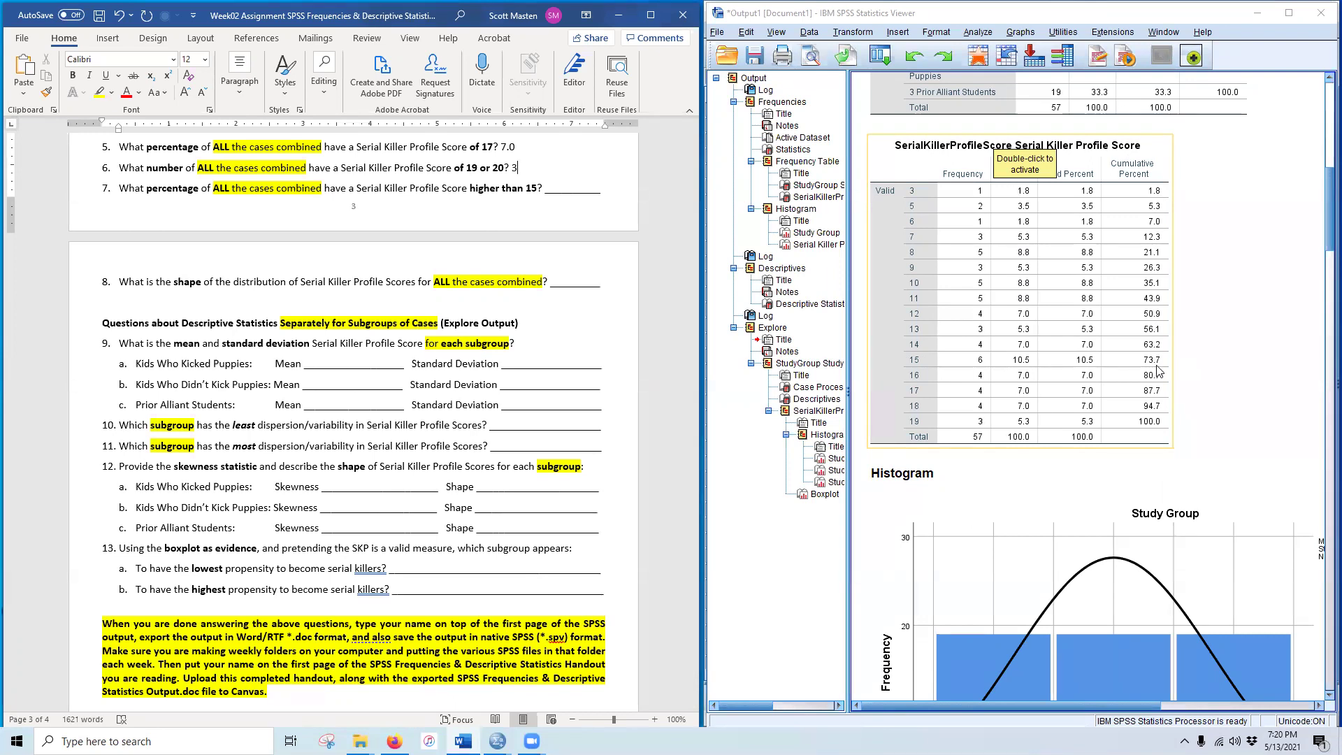
left_click(219, 229)
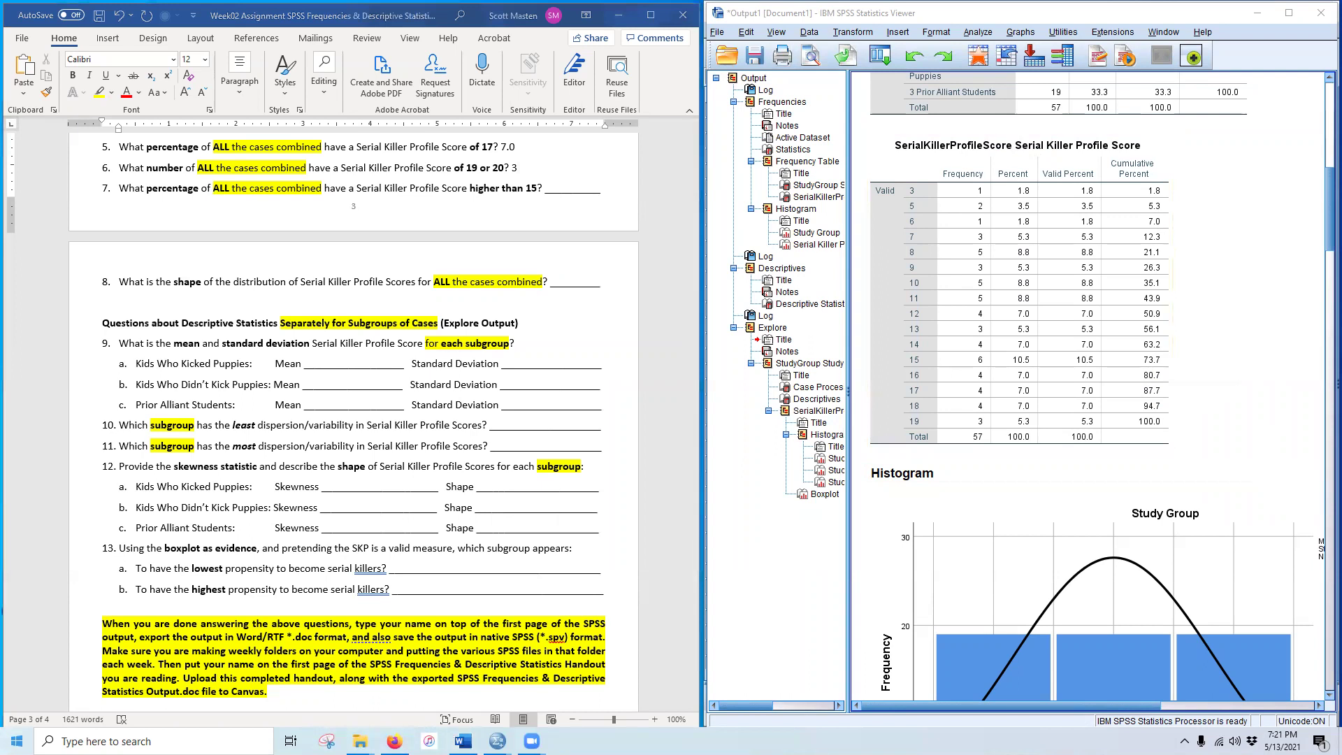
Step: Compute 100 − 73.7 = 26.3 in Calculator
left_click(17, 741)
left_click(102, 579)
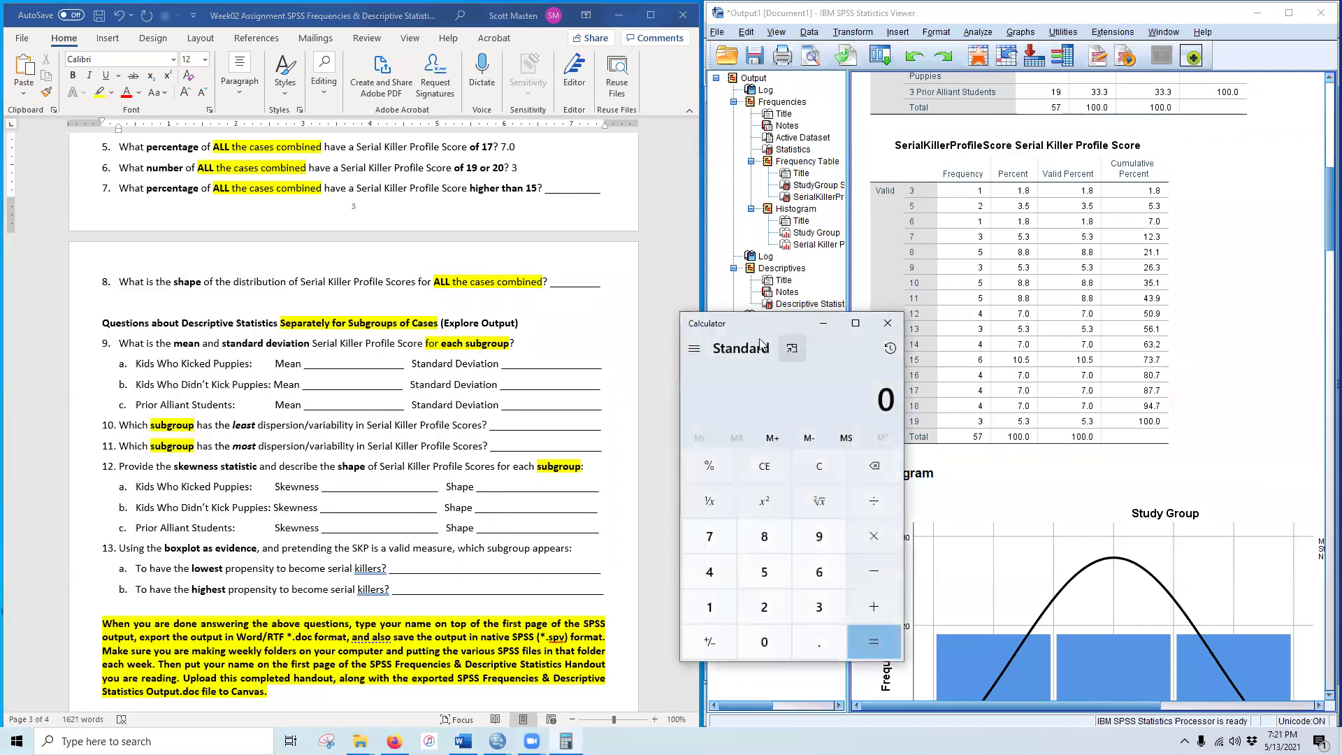
left_click_drag(762, 317, 781, 195)
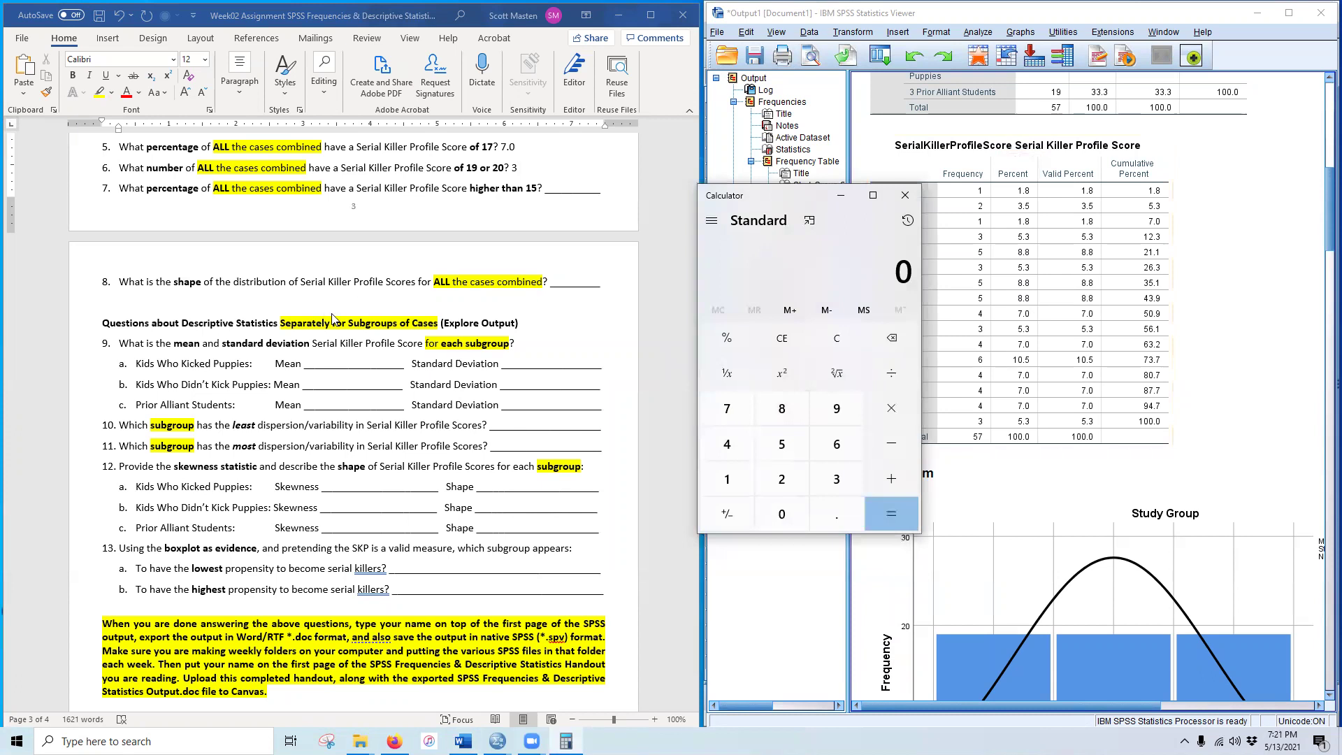
type("100")
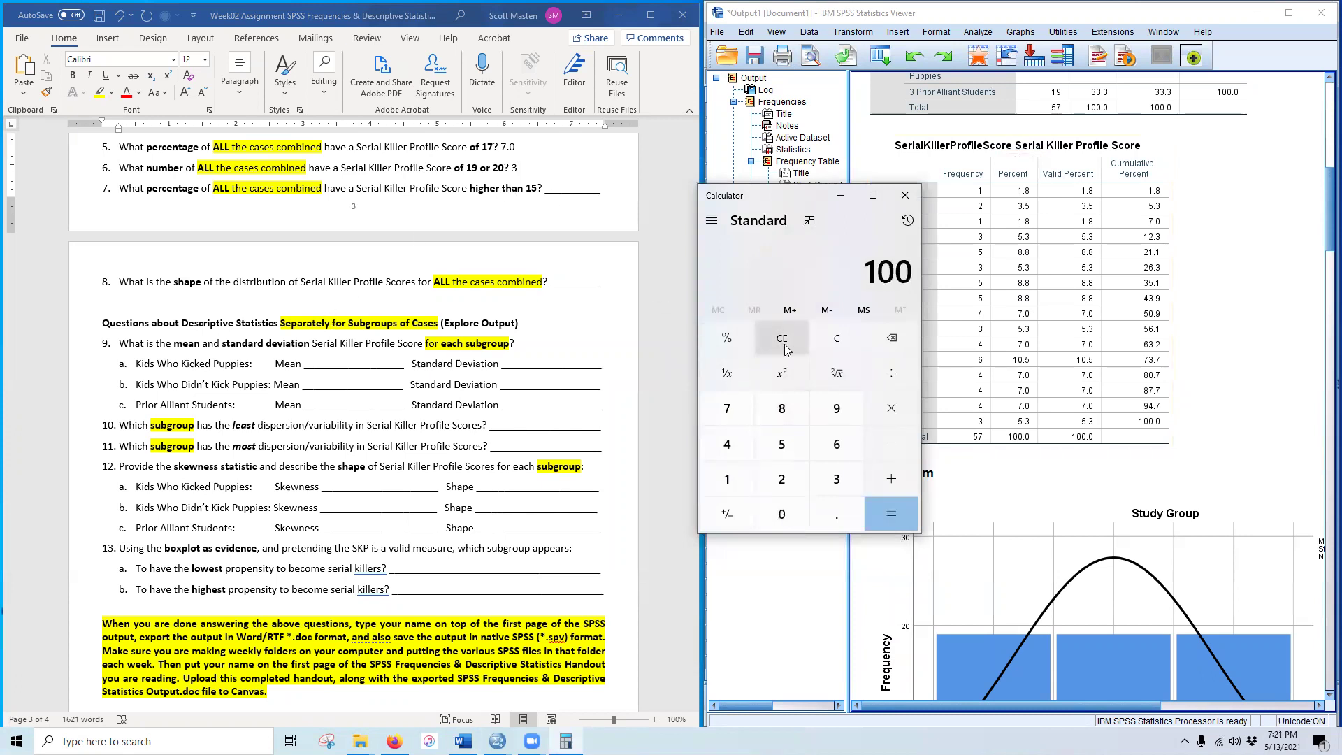
key("minus")
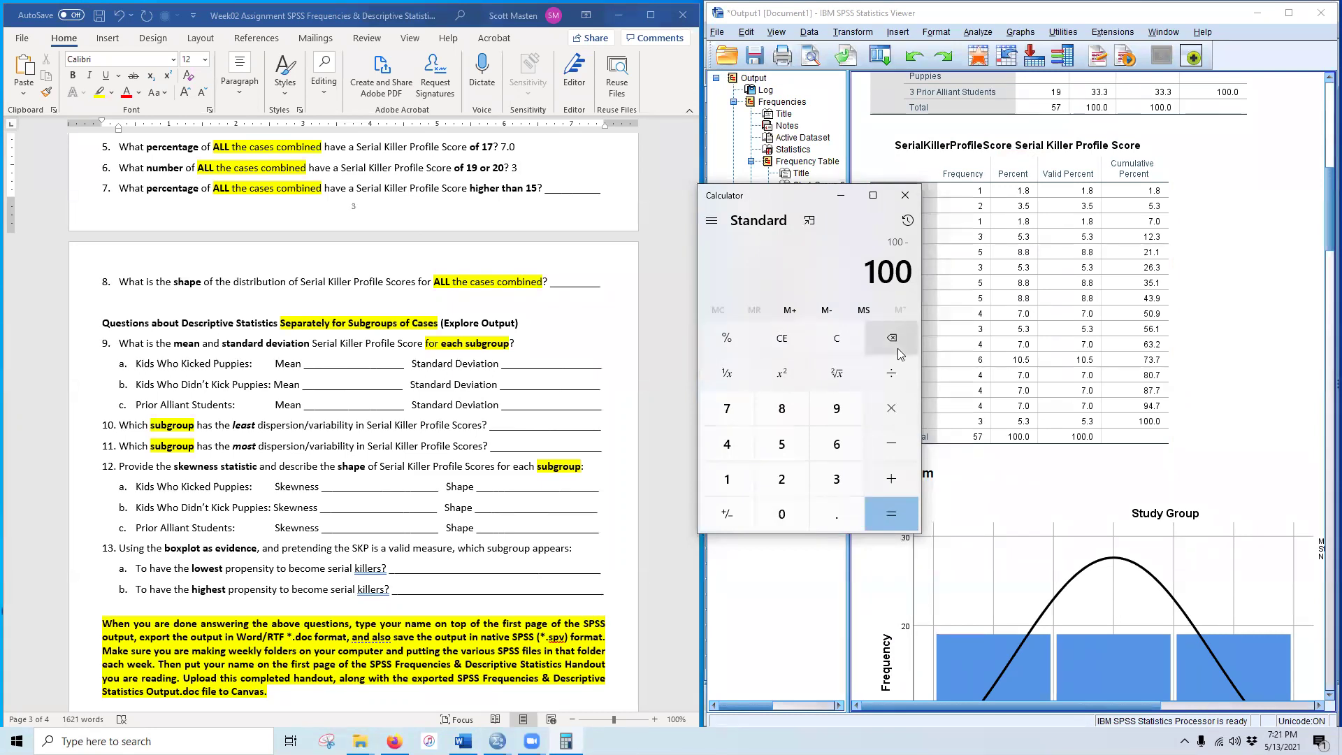
type("73.7")
key("Return")
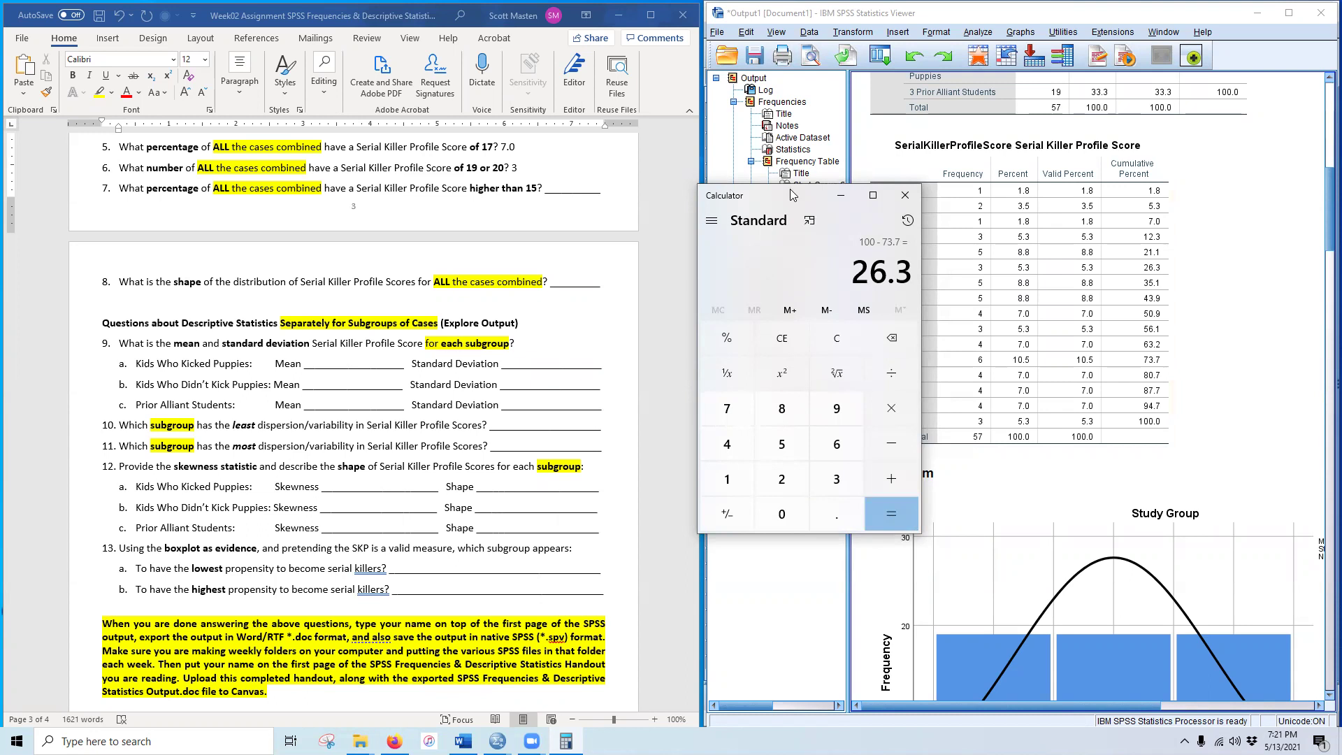
Step: Enter 26.3 as question 7's answer and minimize Calculator
left_click_drag(789, 188, 1025, 374)
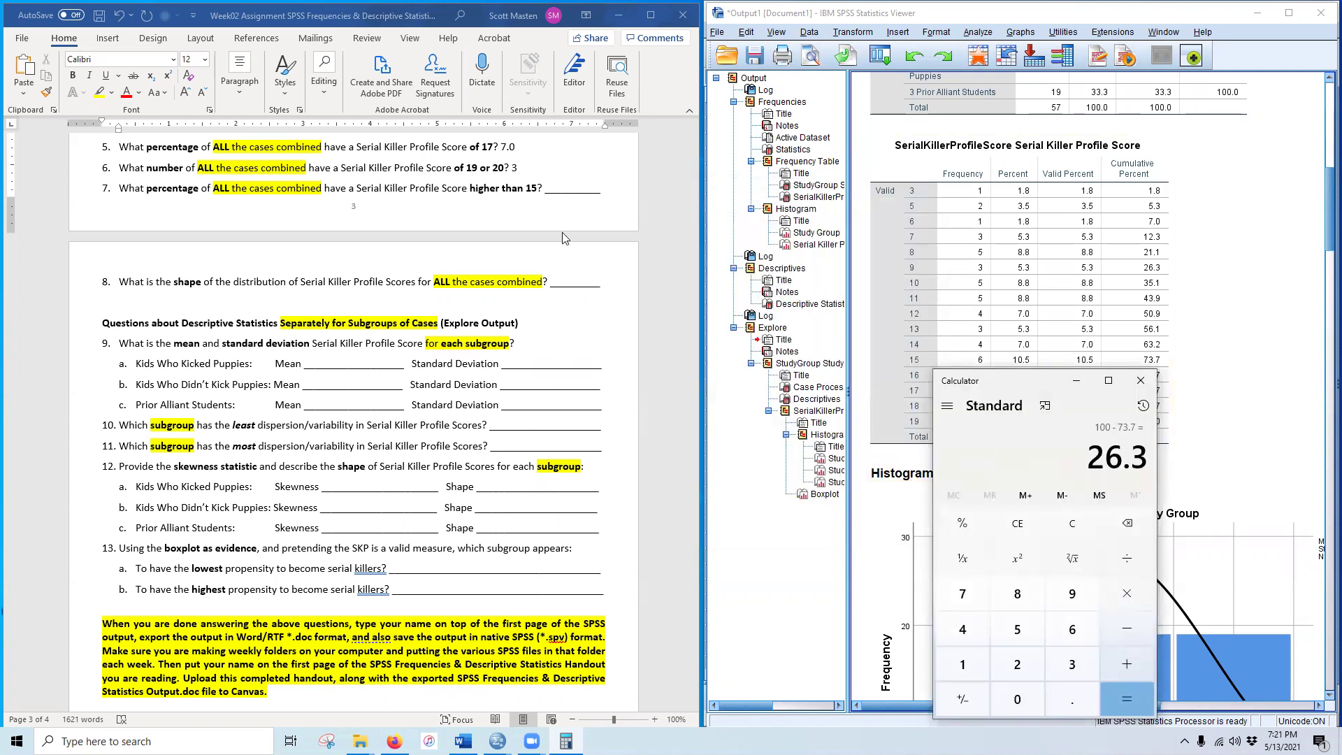
left_click(574, 184)
double_click(574, 188)
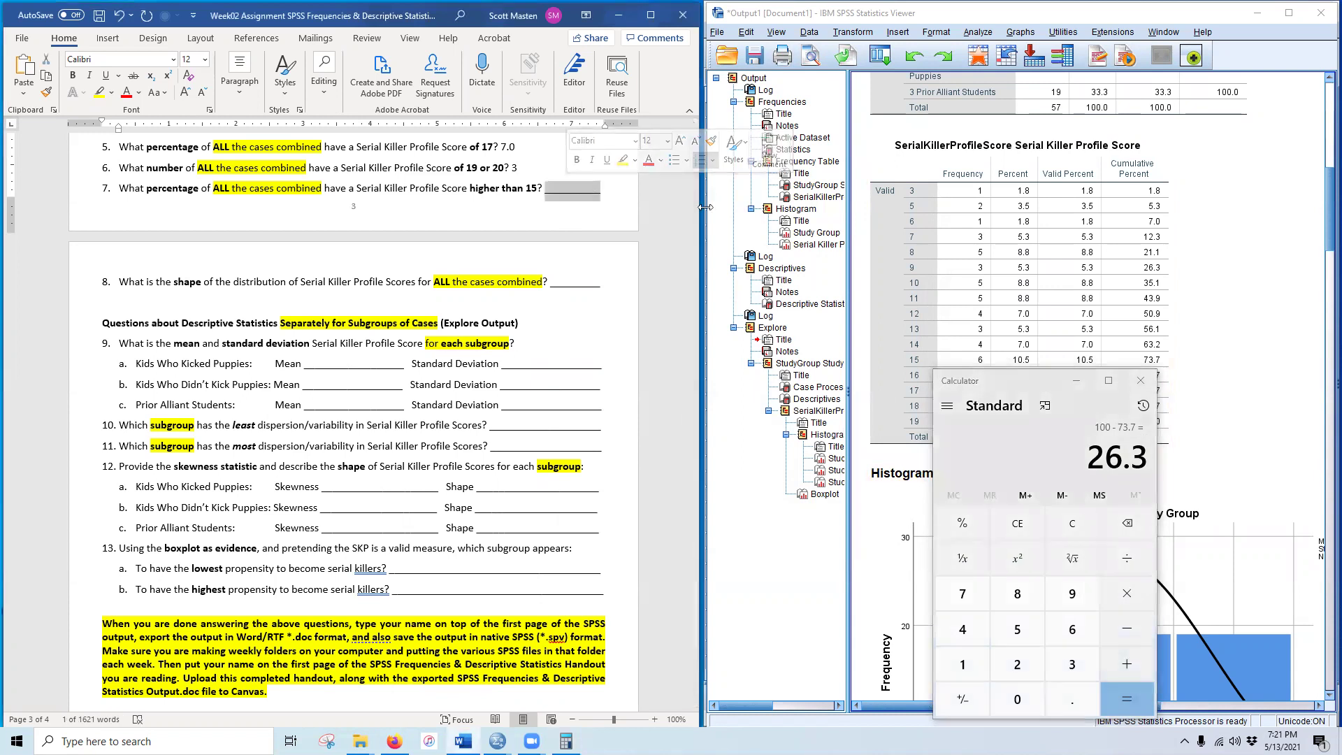
type("26.3")
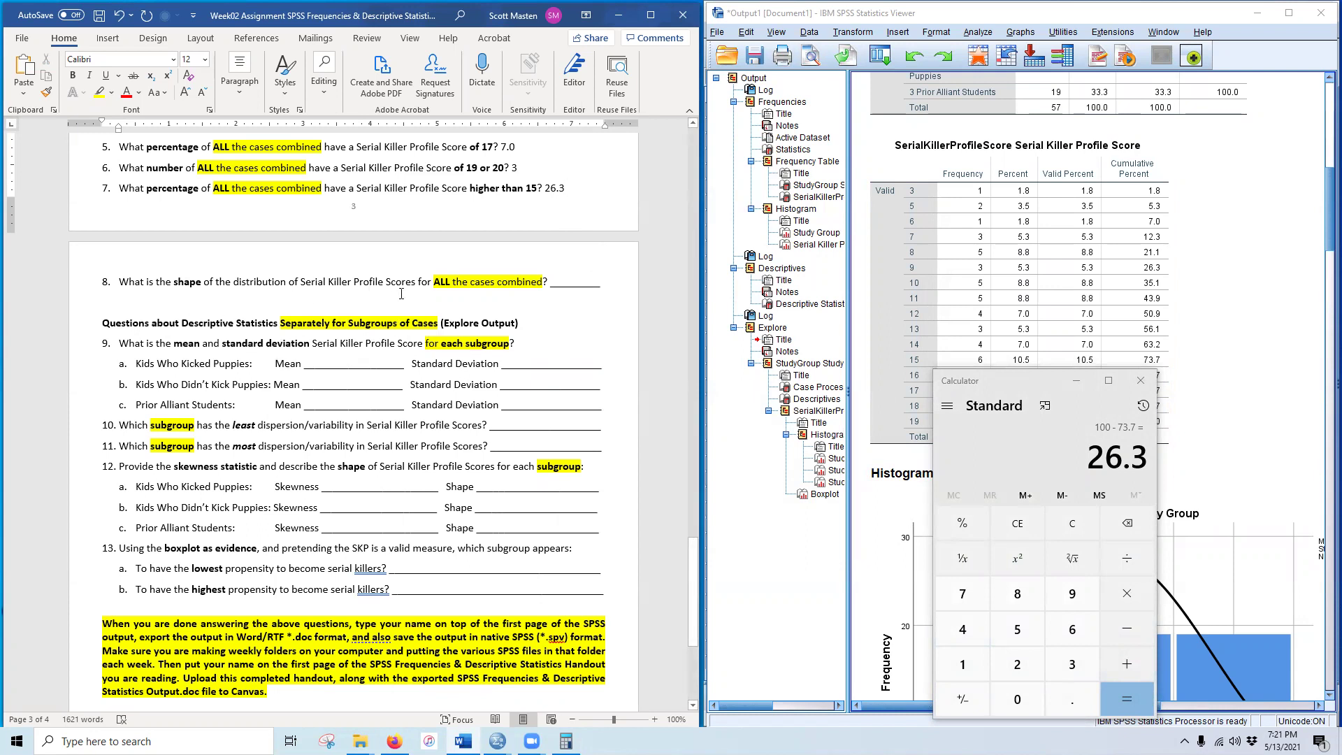
left_click(1077, 380)
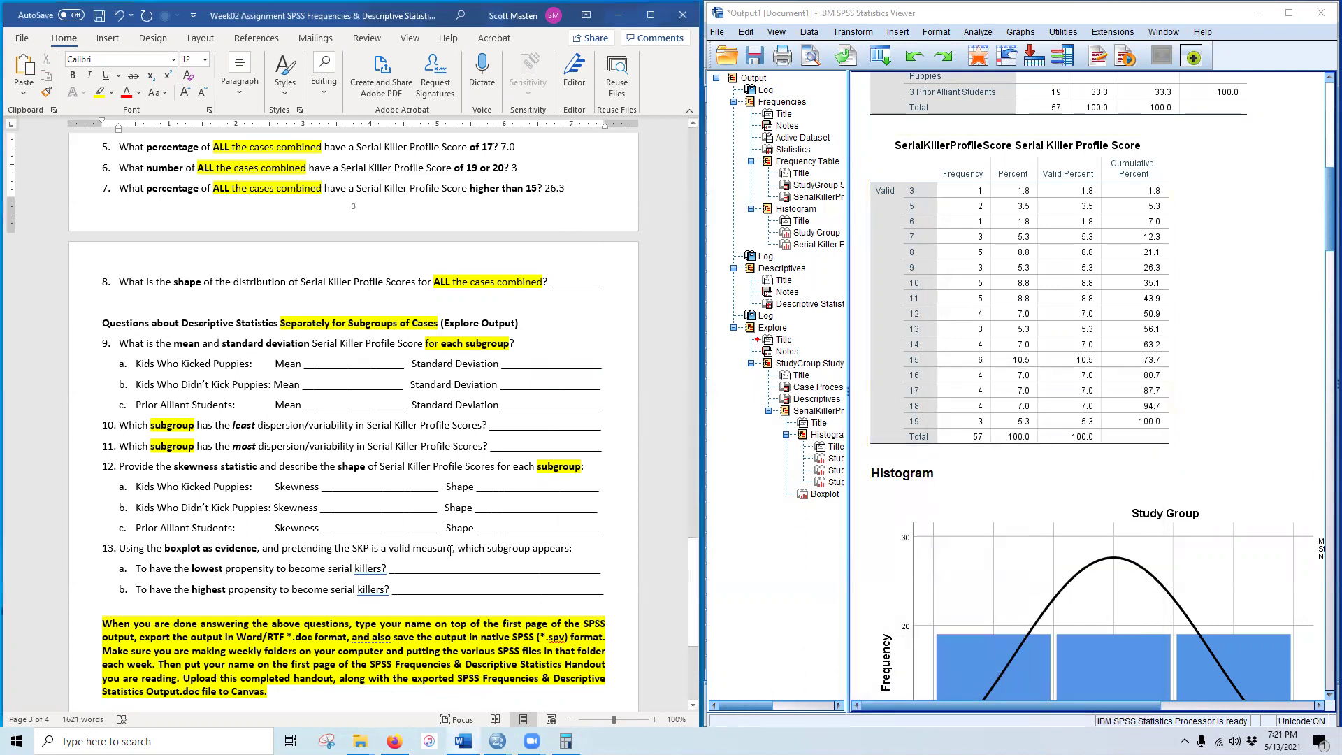
left_click(1081, 408)
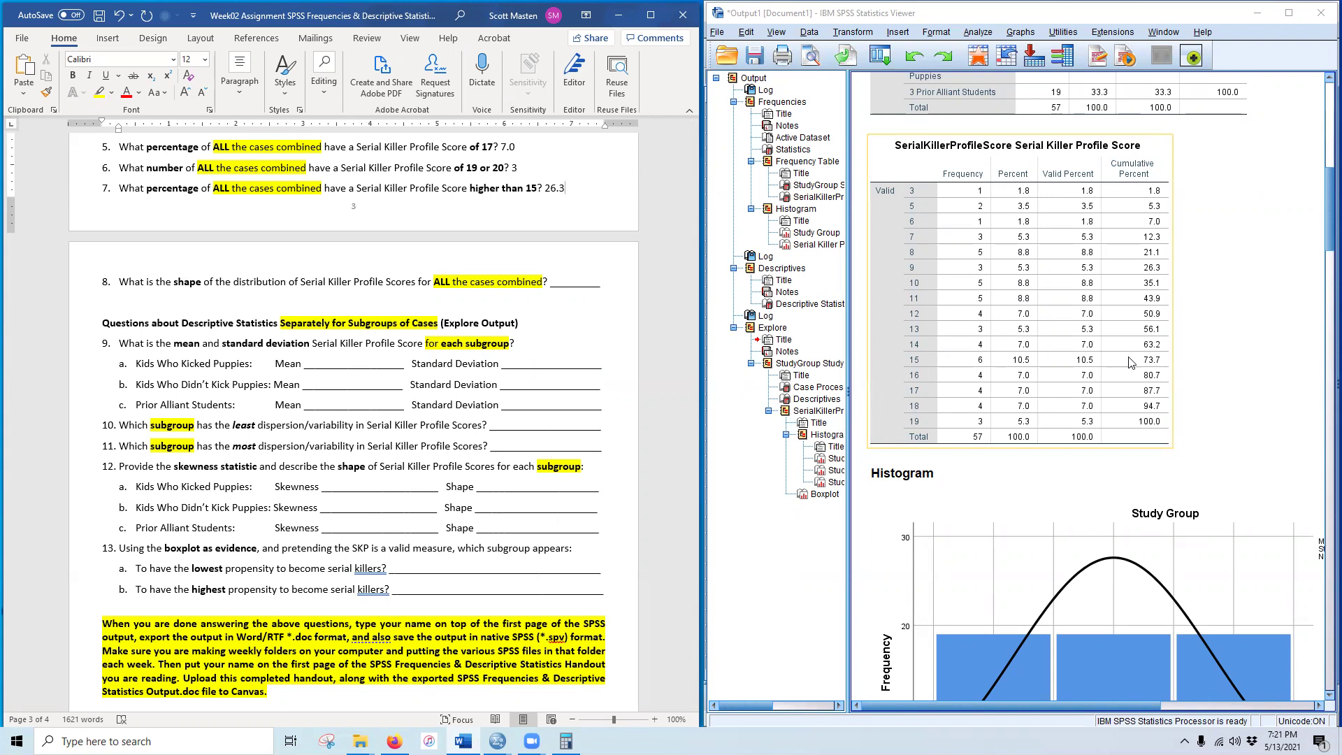
scroll(1130, 362, "down", 10)
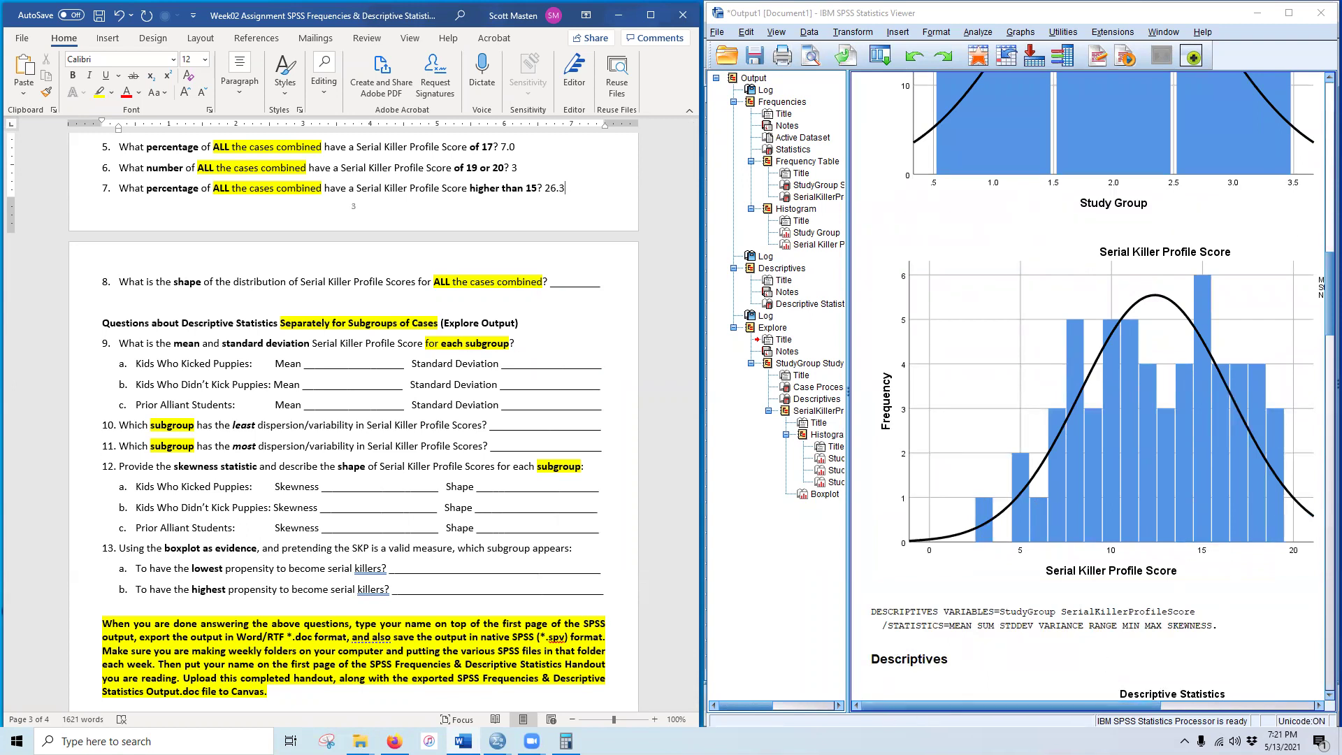
mouse_move(931, 705)
left_mouse_down()
mouse_move(963, 719)
mouse_move(957, 707)
left_mouse_up()
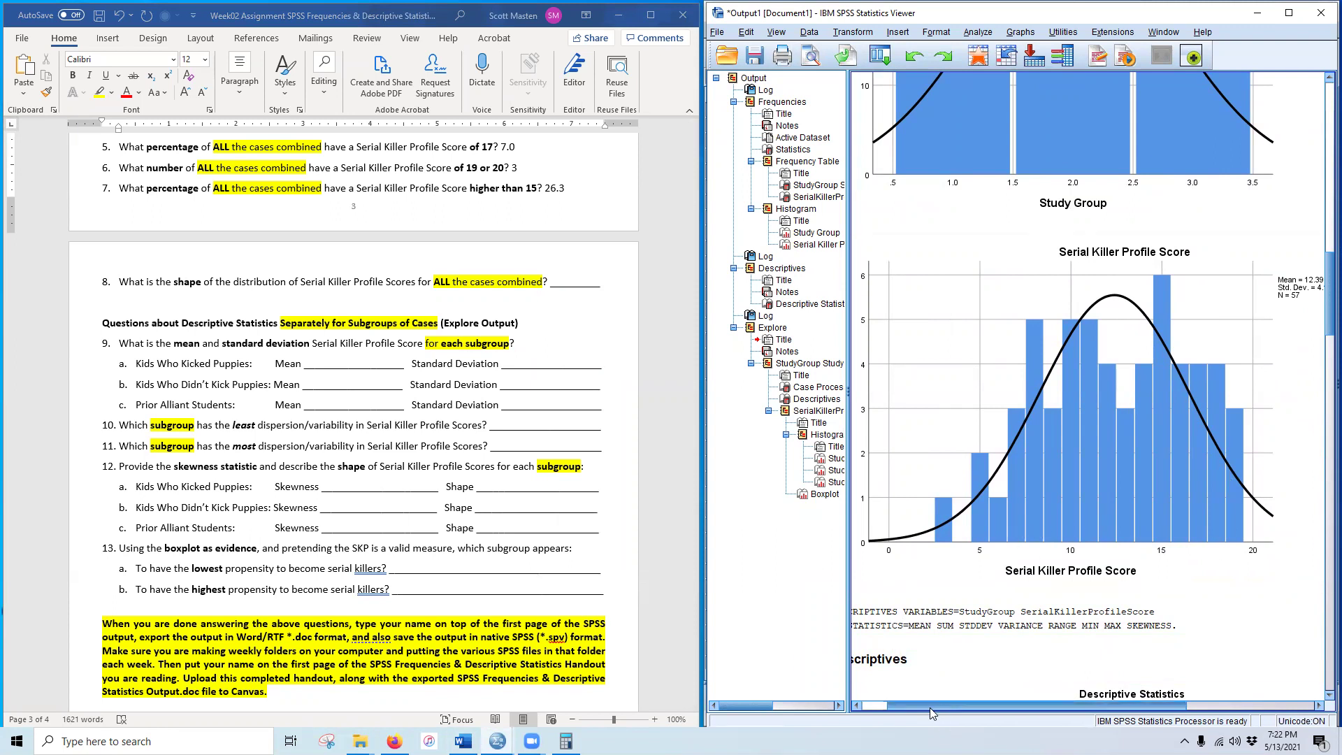
left_click_drag(930, 707, 909, 704)
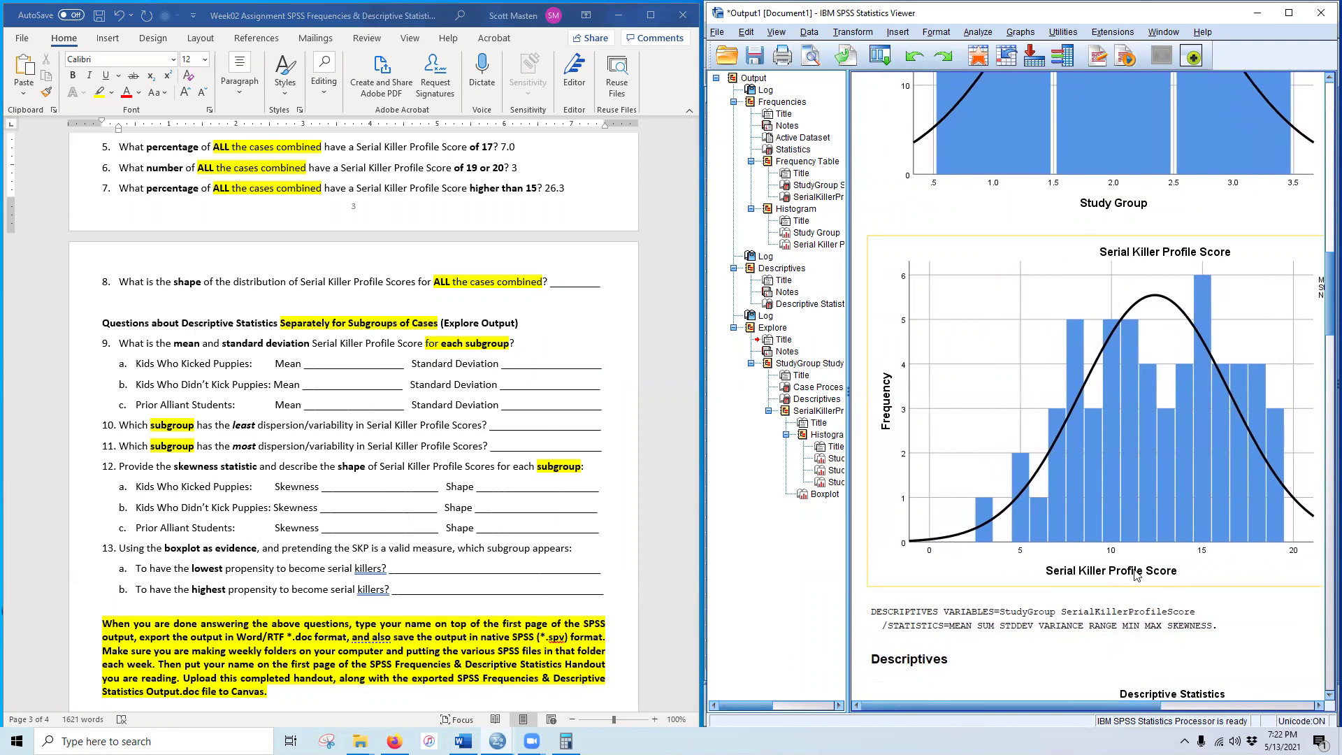
scroll(1140, 577, "up", 10)
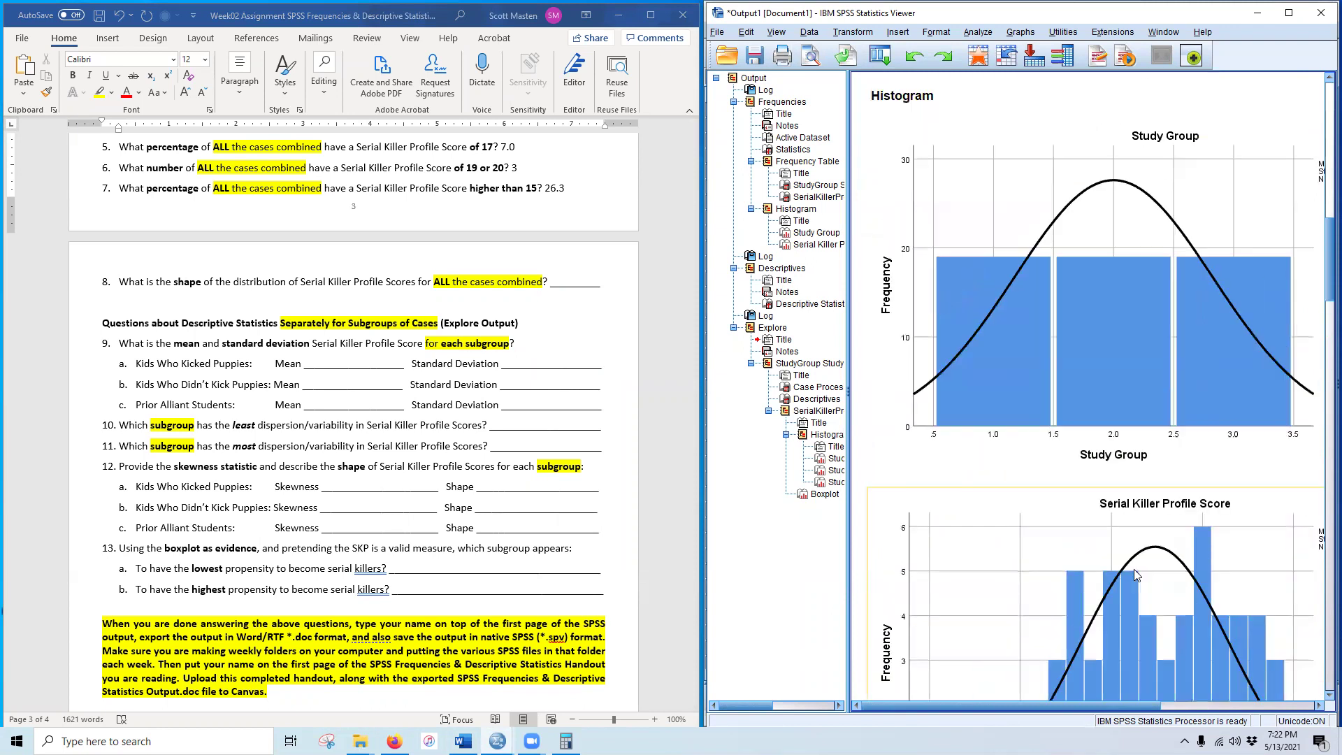
scroll(1140, 567, "up", 5)
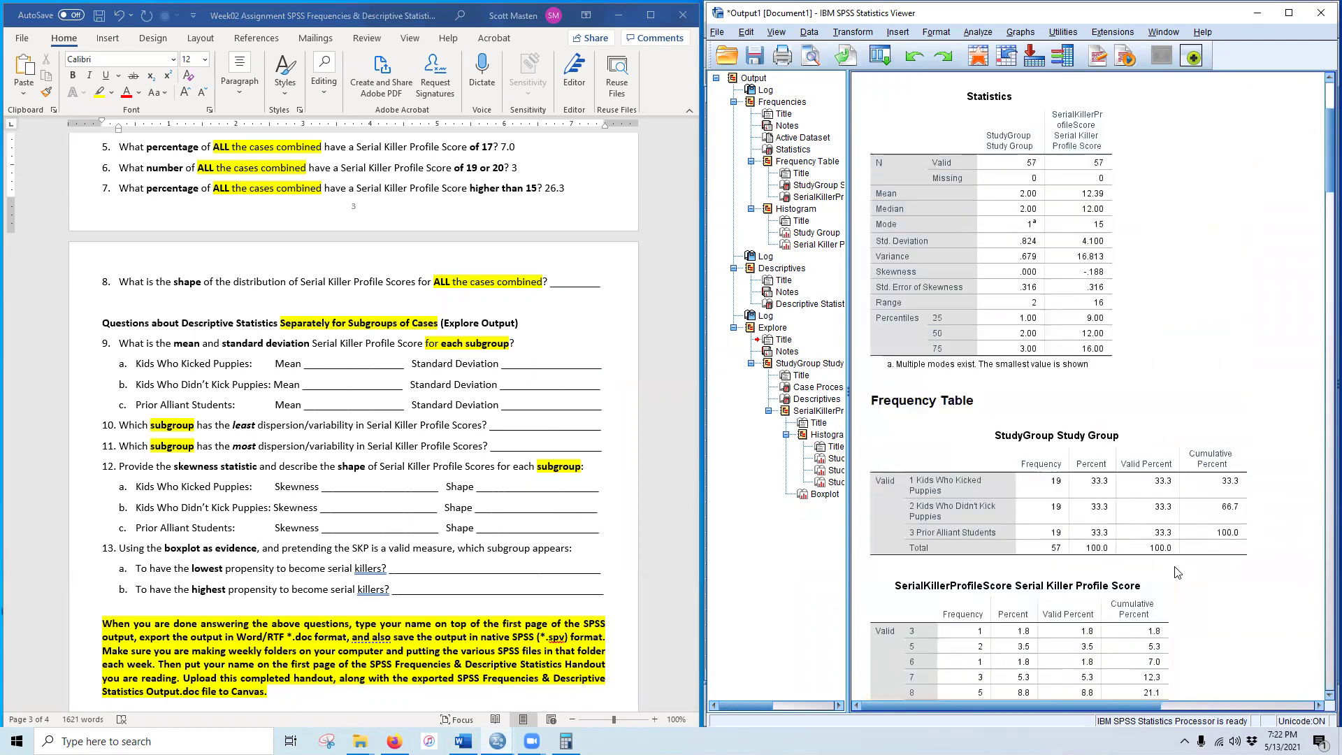
left_click(889, 409)
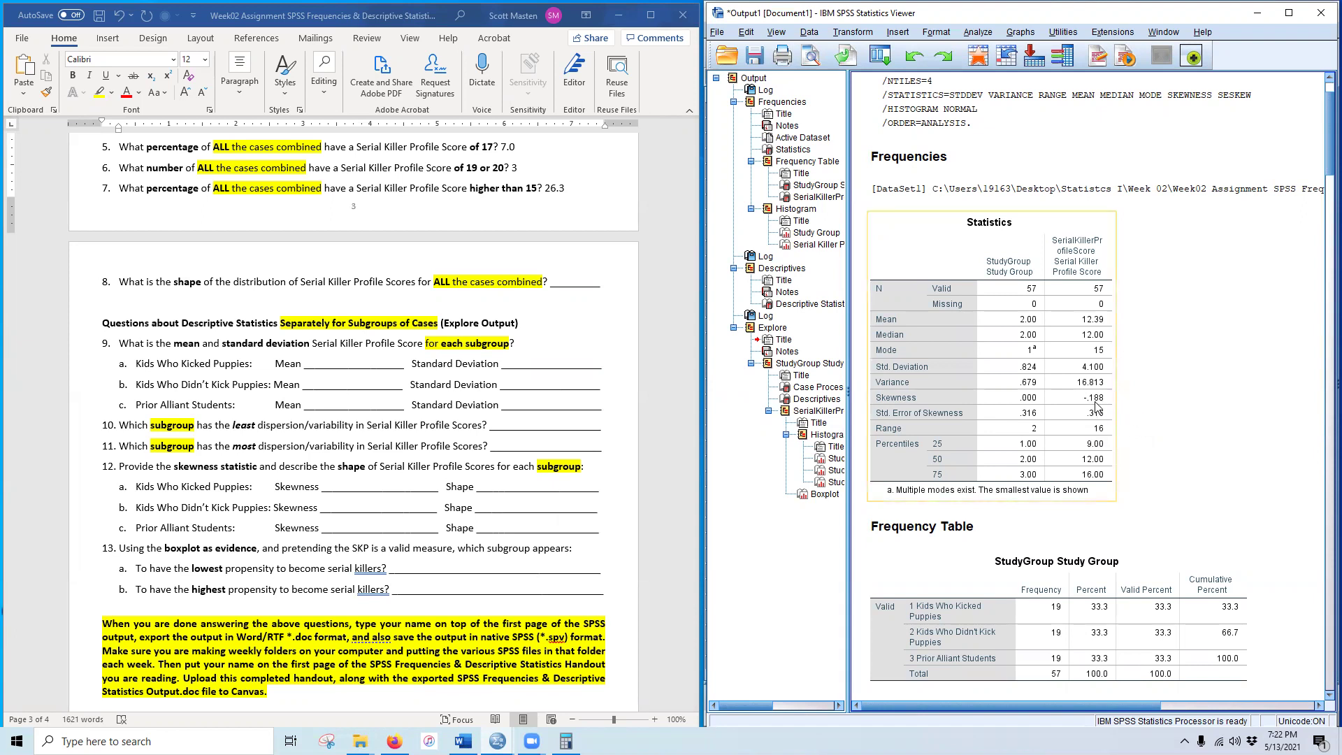
Step: Enter Normal as the distribution shape for question 8
left_click(572, 280)
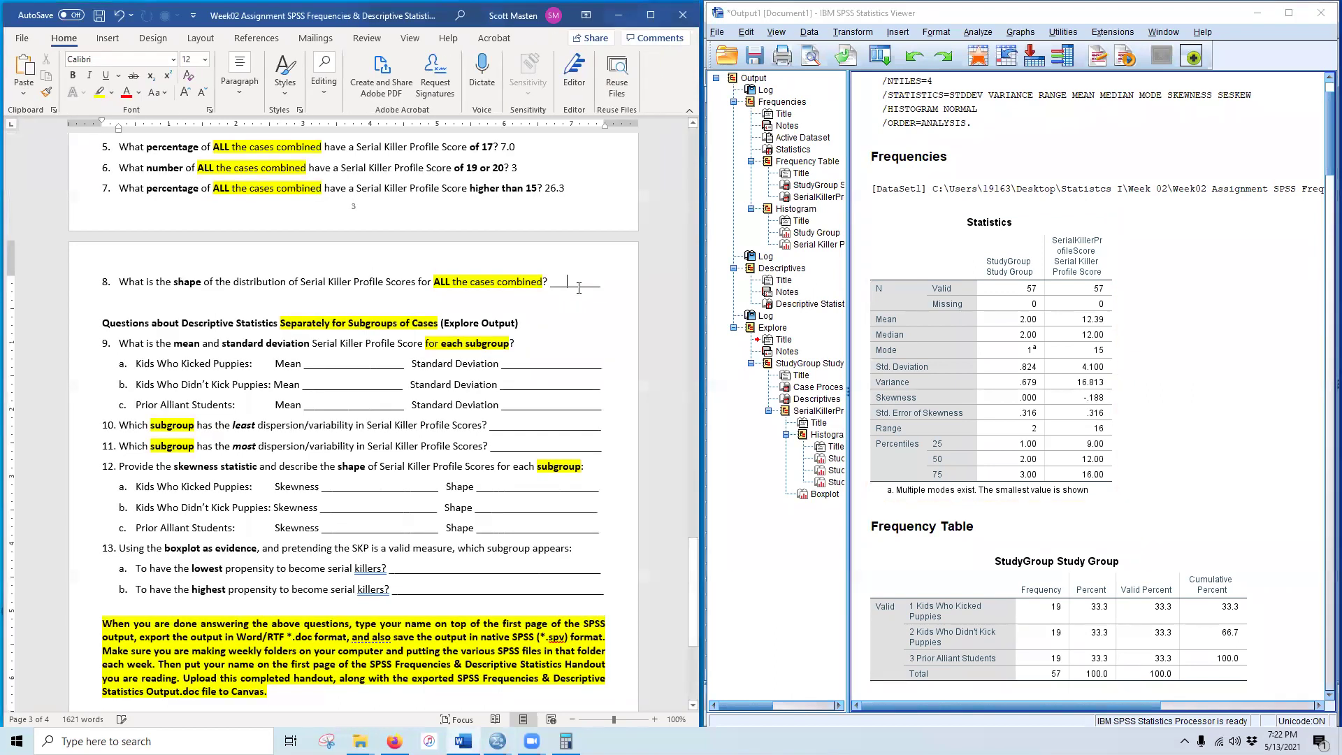
double_click(577, 287)
type("Normal")
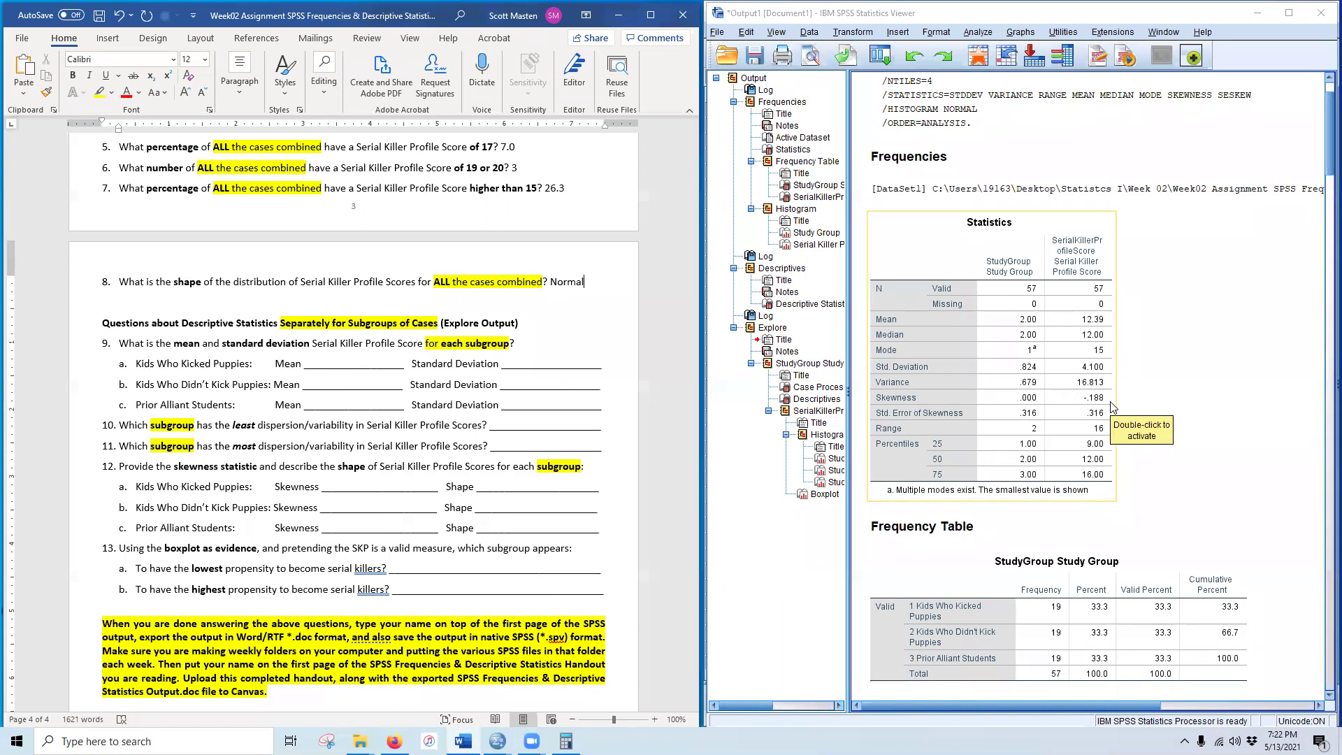
scroll(1219, 466, "down", 15)
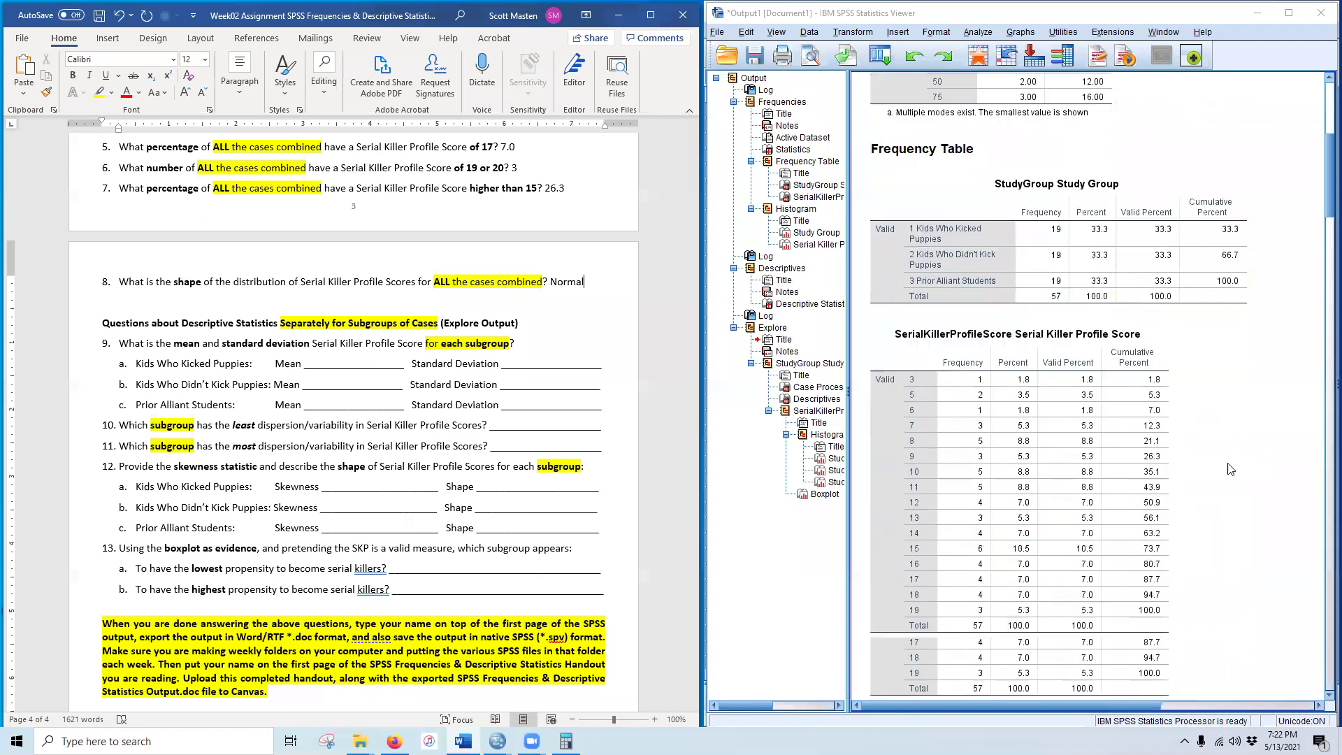
Step: Scroll the SPSS output to the Explore syntax and the Descriptives table by study group
scroll(1220, 466, "down", 3)
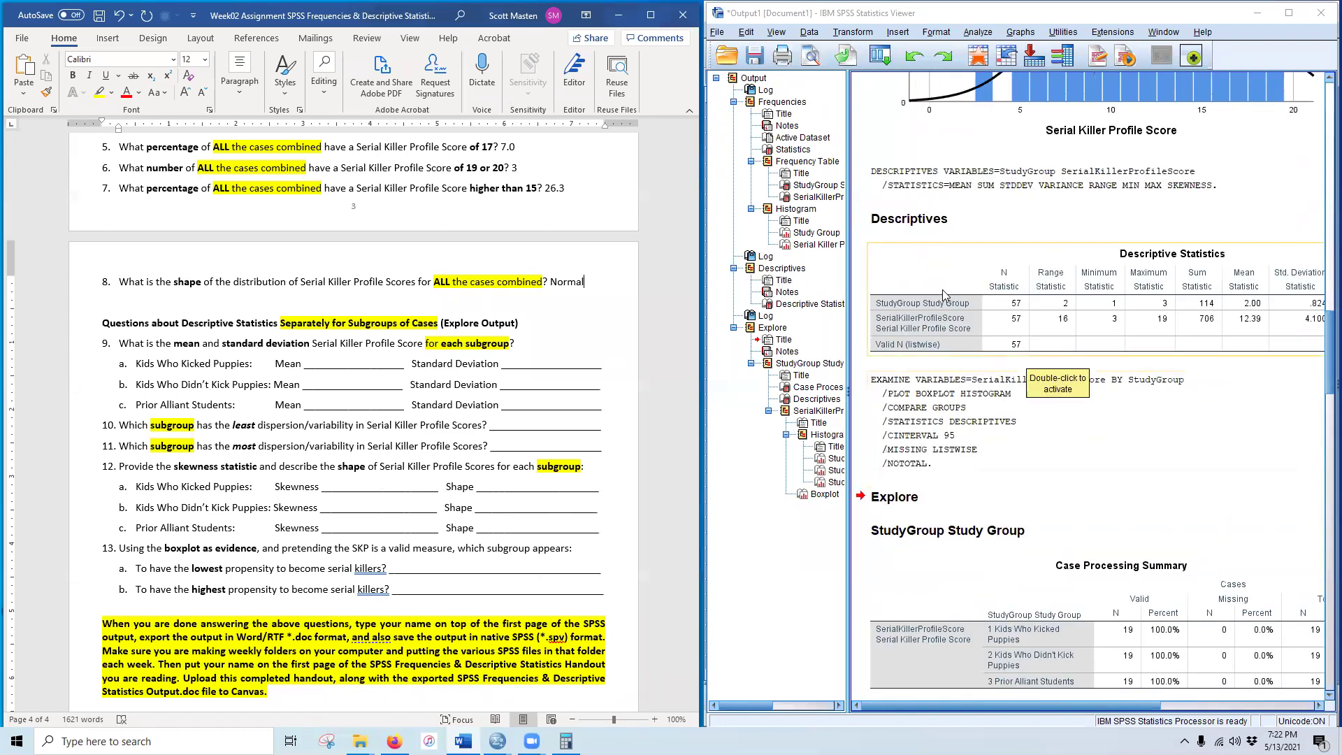
left_click_drag(878, 701, 831, 727)
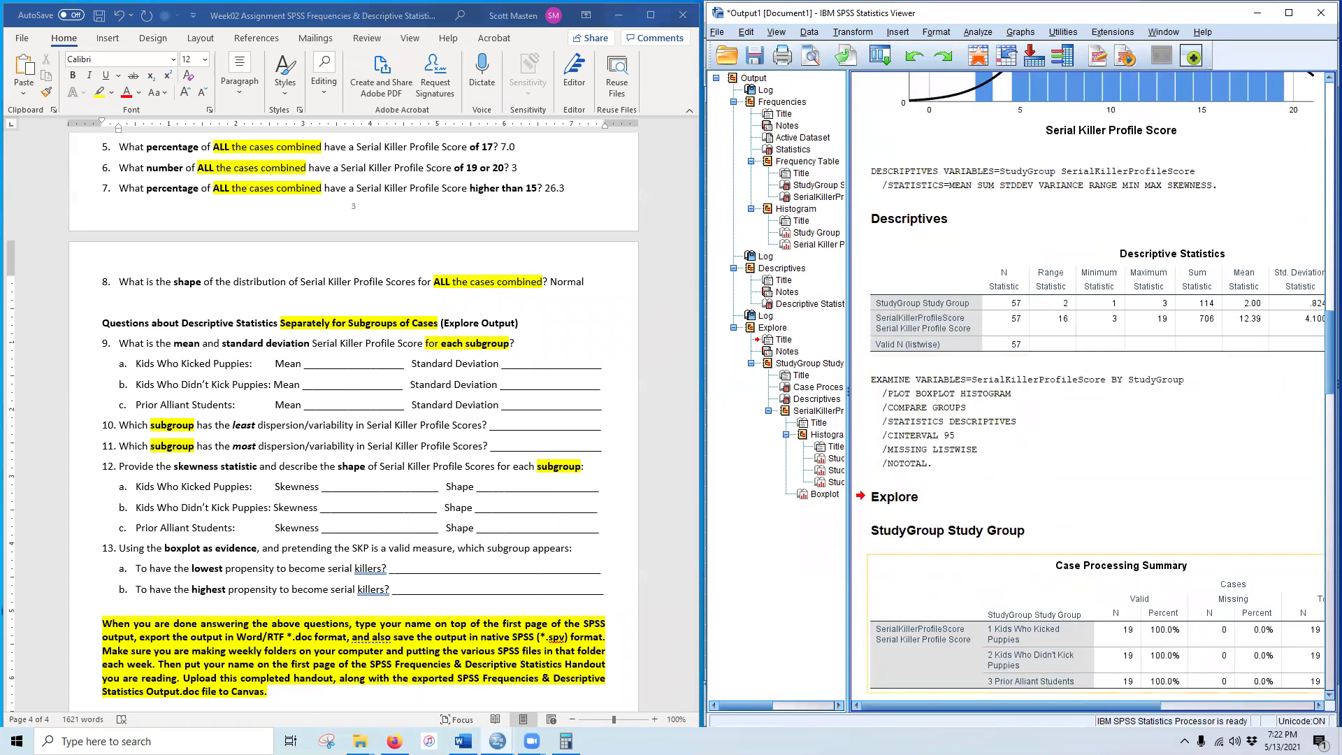
left_click_drag(1006, 706, 1160, 712)
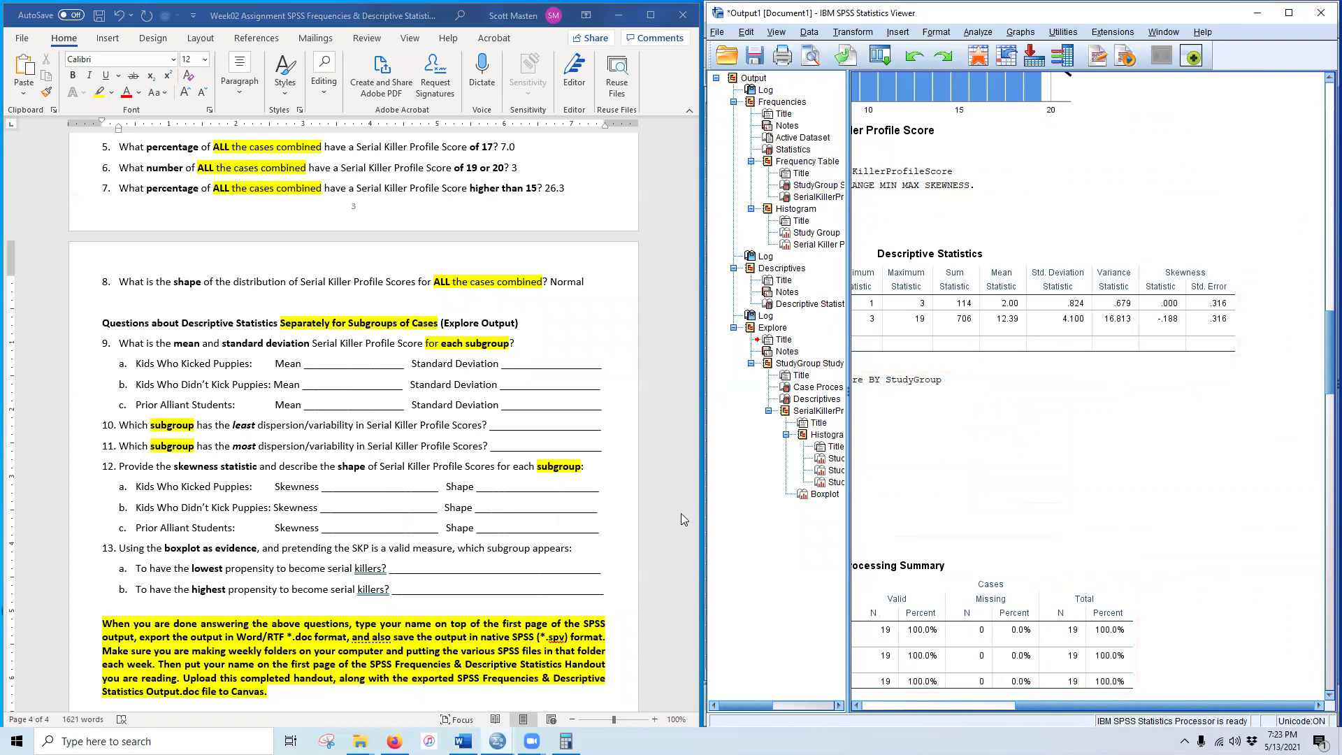
scroll(892, 690, "left", 5)
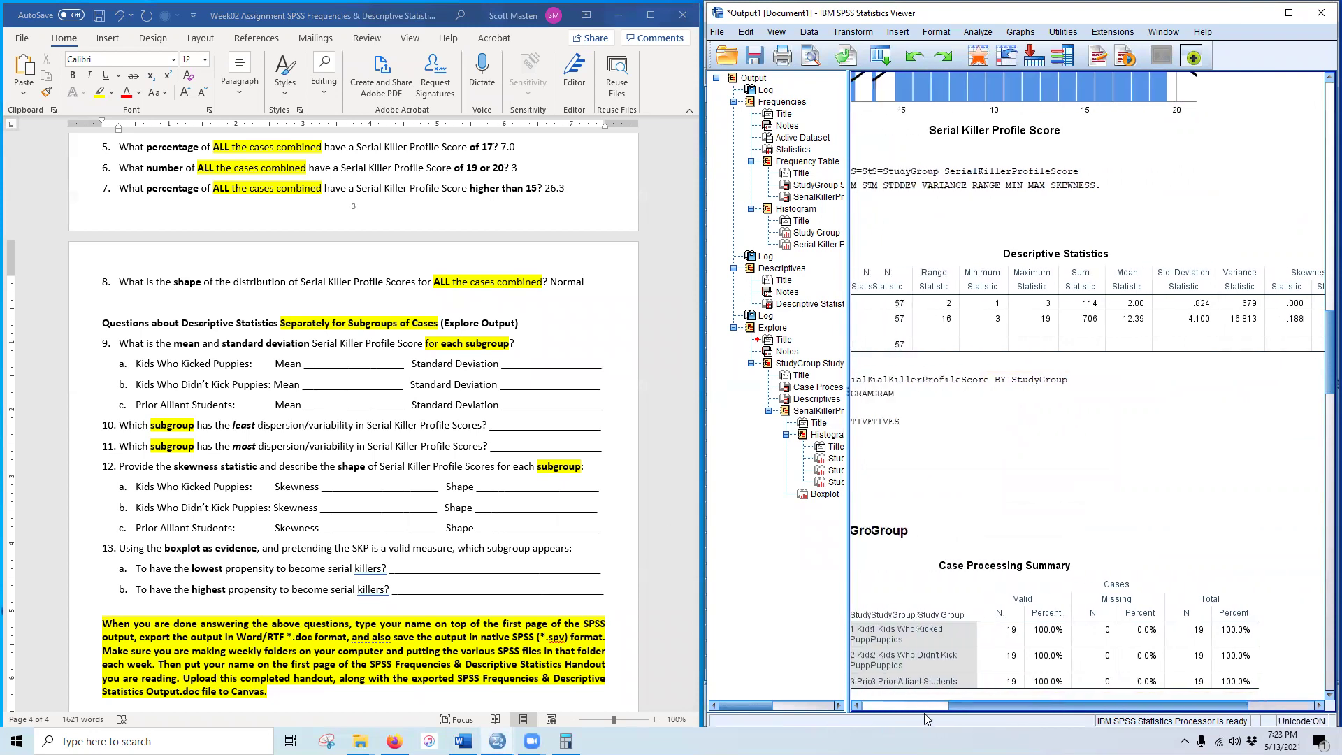
scroll(367, 437, "down", 2)
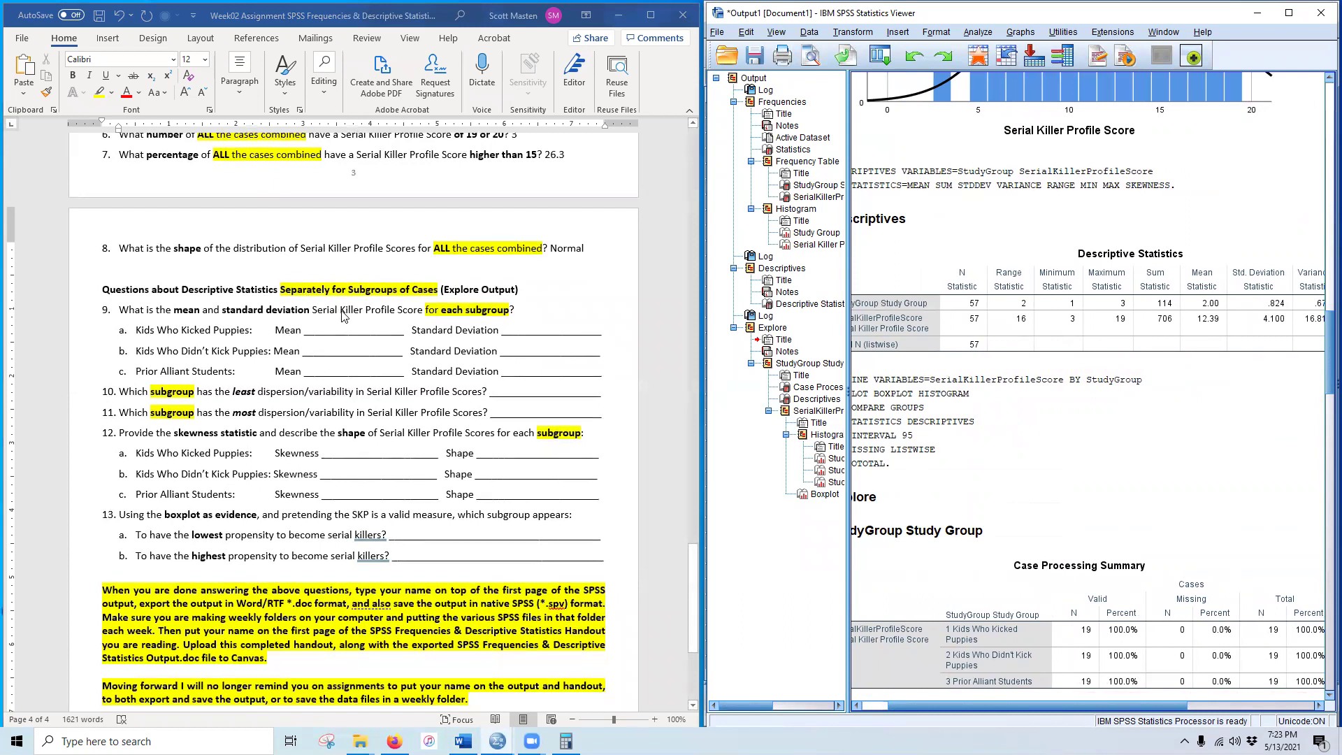
scroll(909, 705, "left", 1)
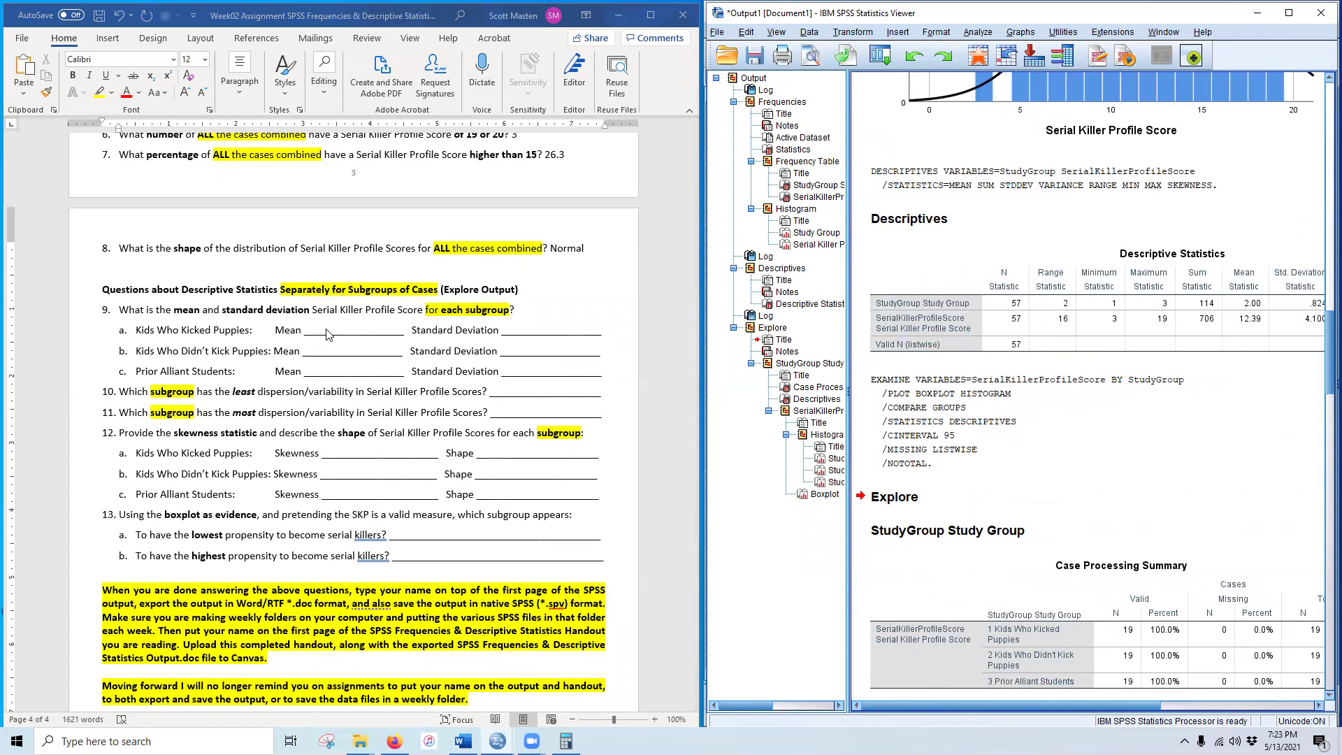
left_click(1192, 466)
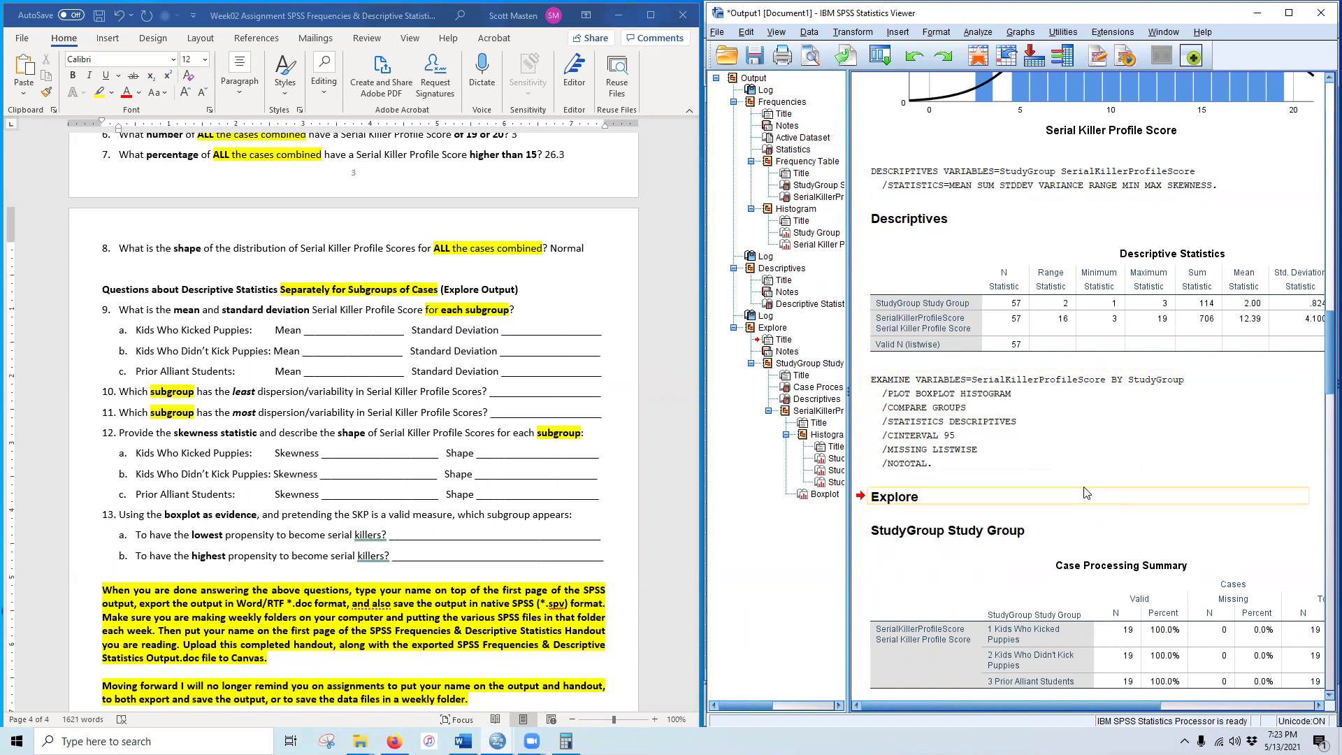
scroll(1084, 491, "down", 3)
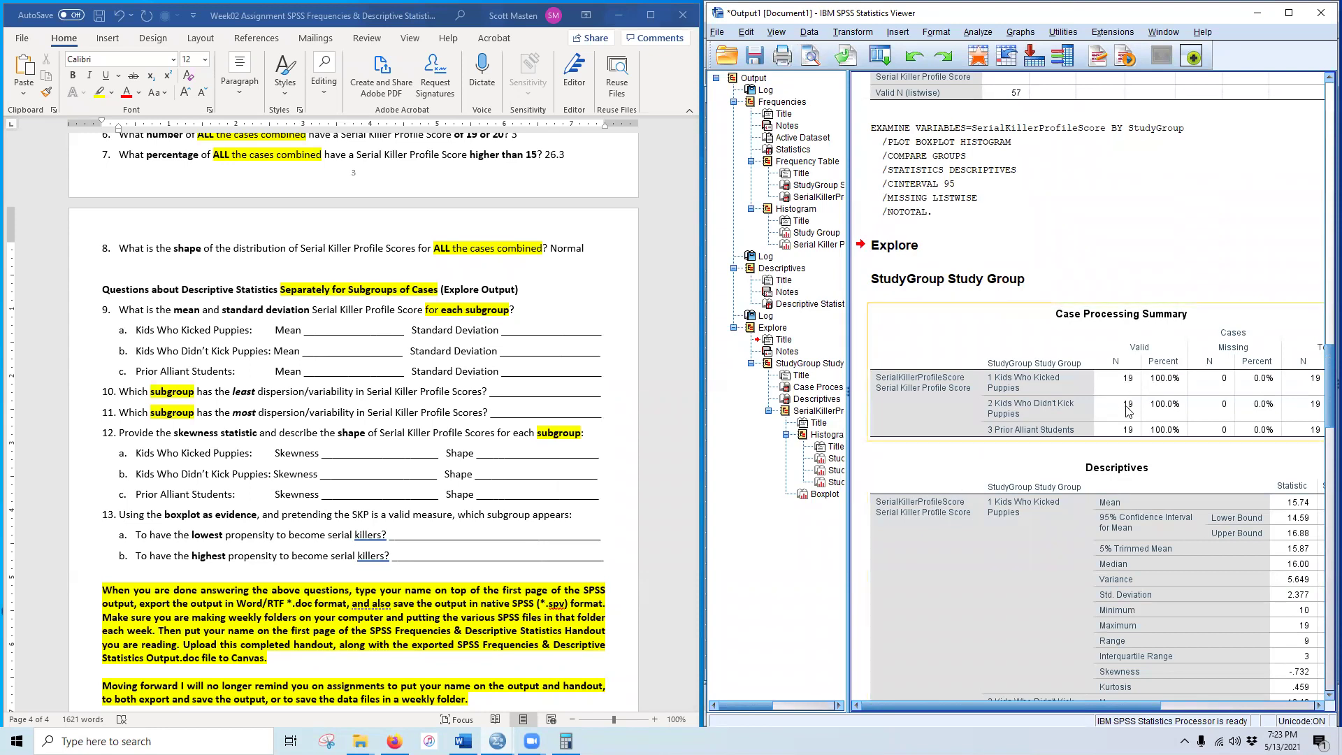
scroll(1089, 471, "down", 2)
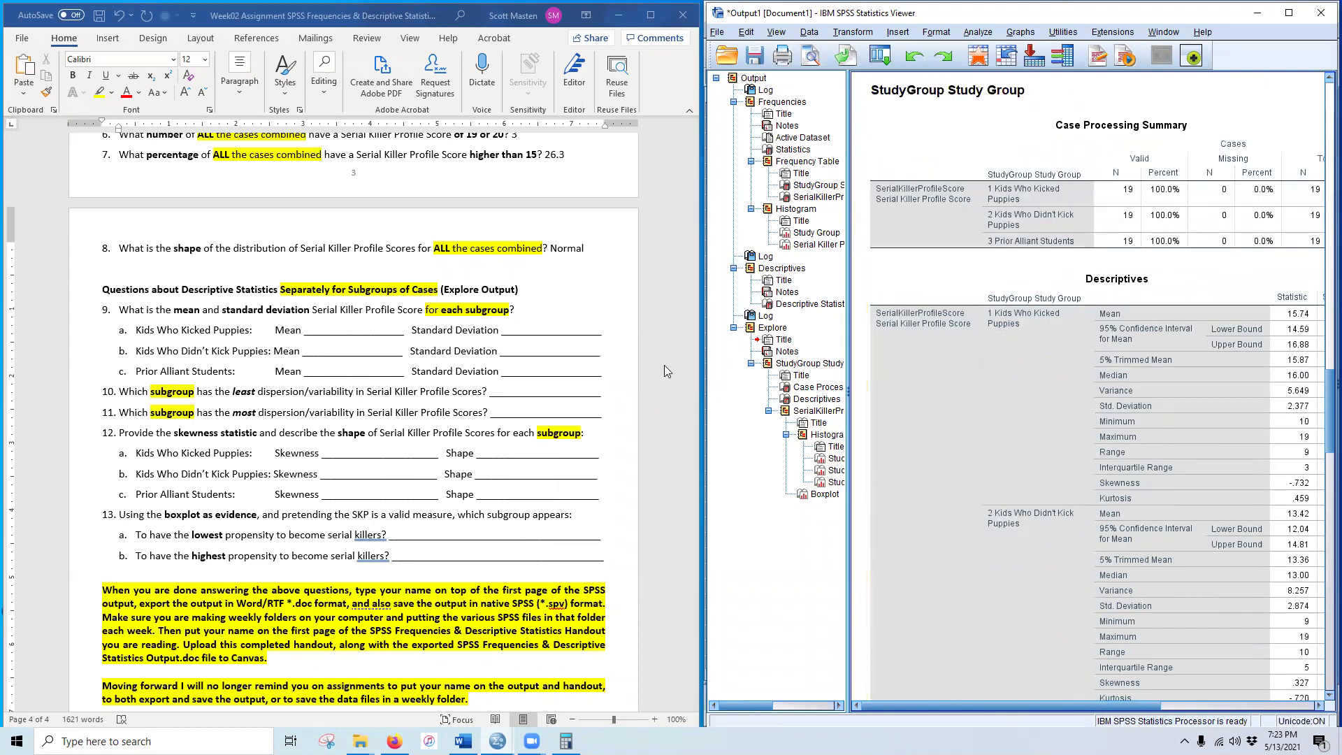
Step: Narrow the Word handout and widen the SPSS Viewer to reveal Total and Std. Error columns
left_click(699, 271)
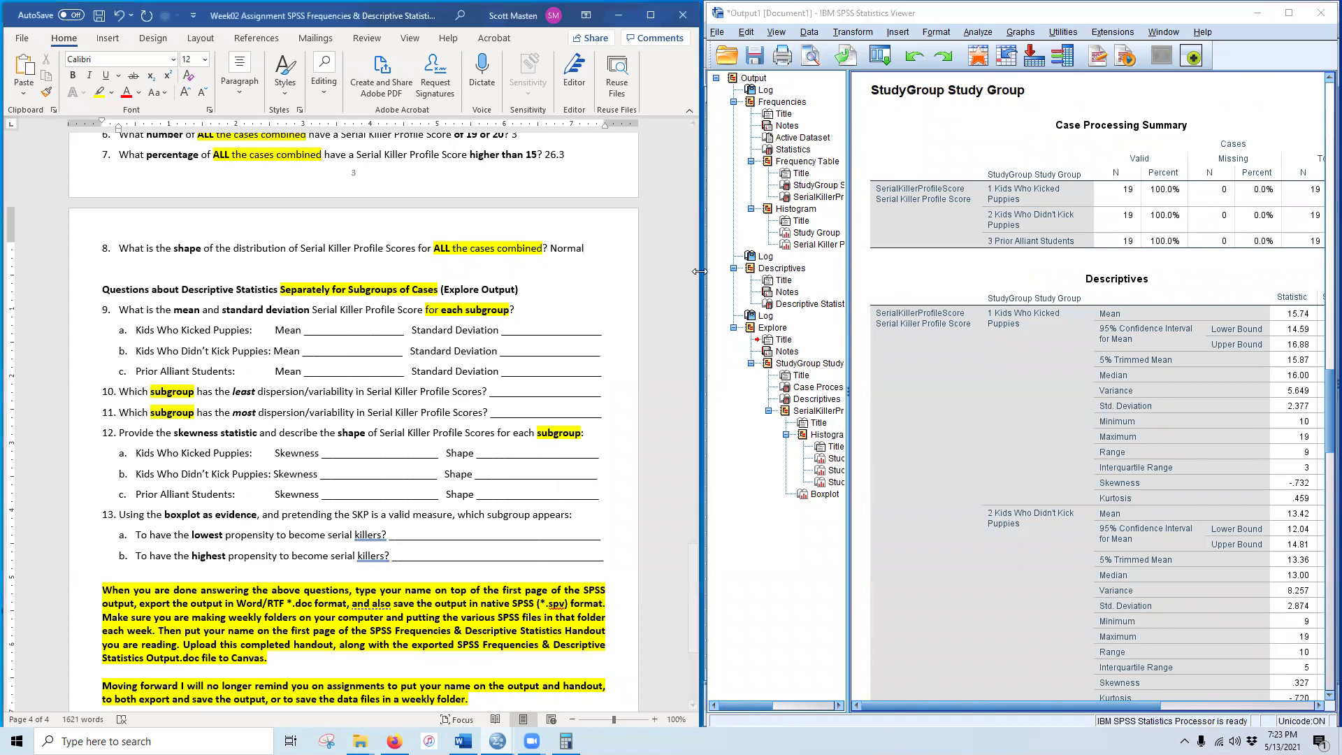
left_click_drag(699, 271, 586, 276)
left_click(704, 310)
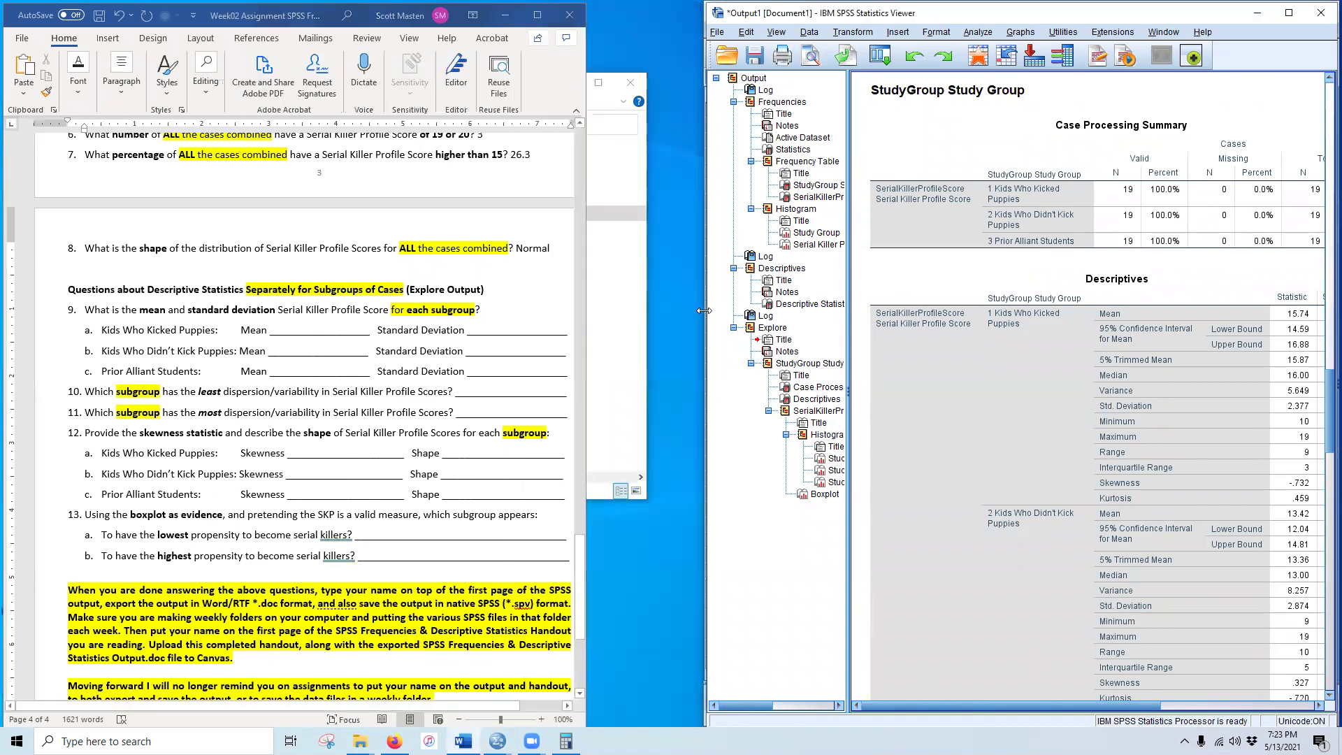
left_click_drag(704, 310, 587, 313)
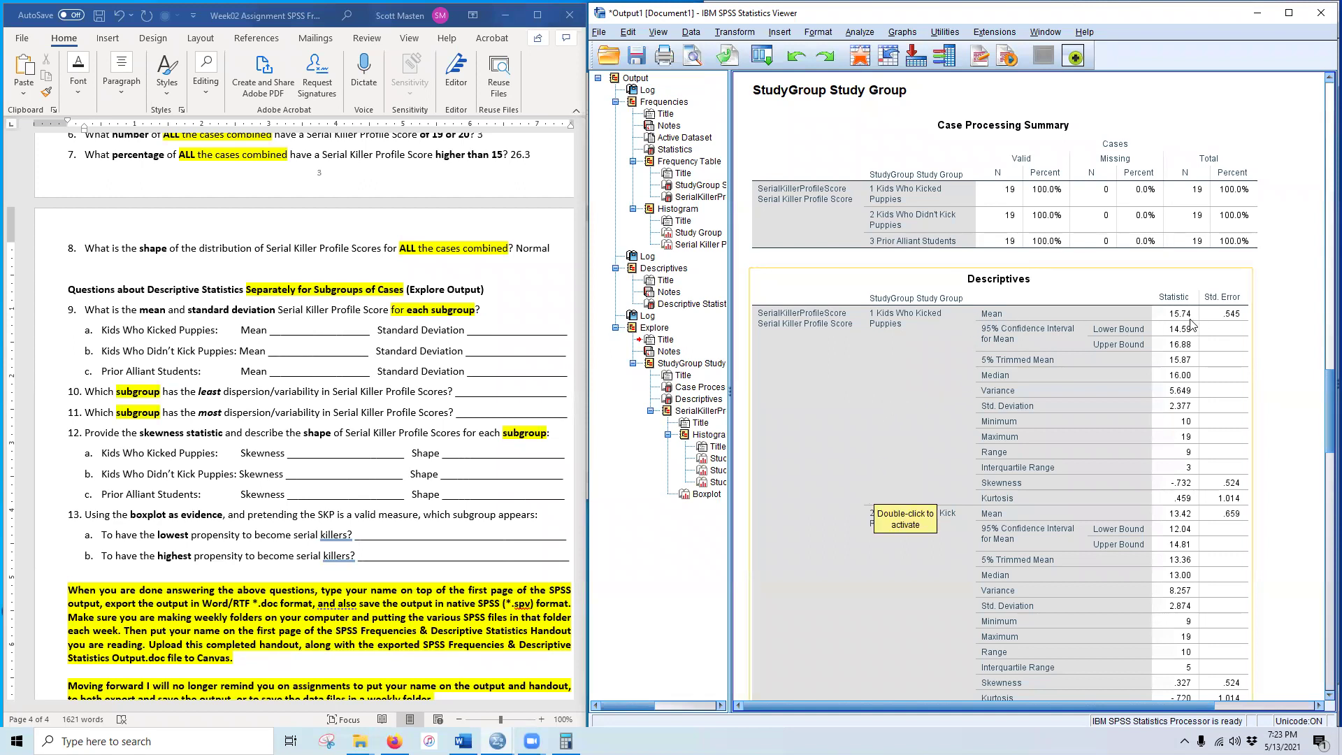
double_click(308, 334)
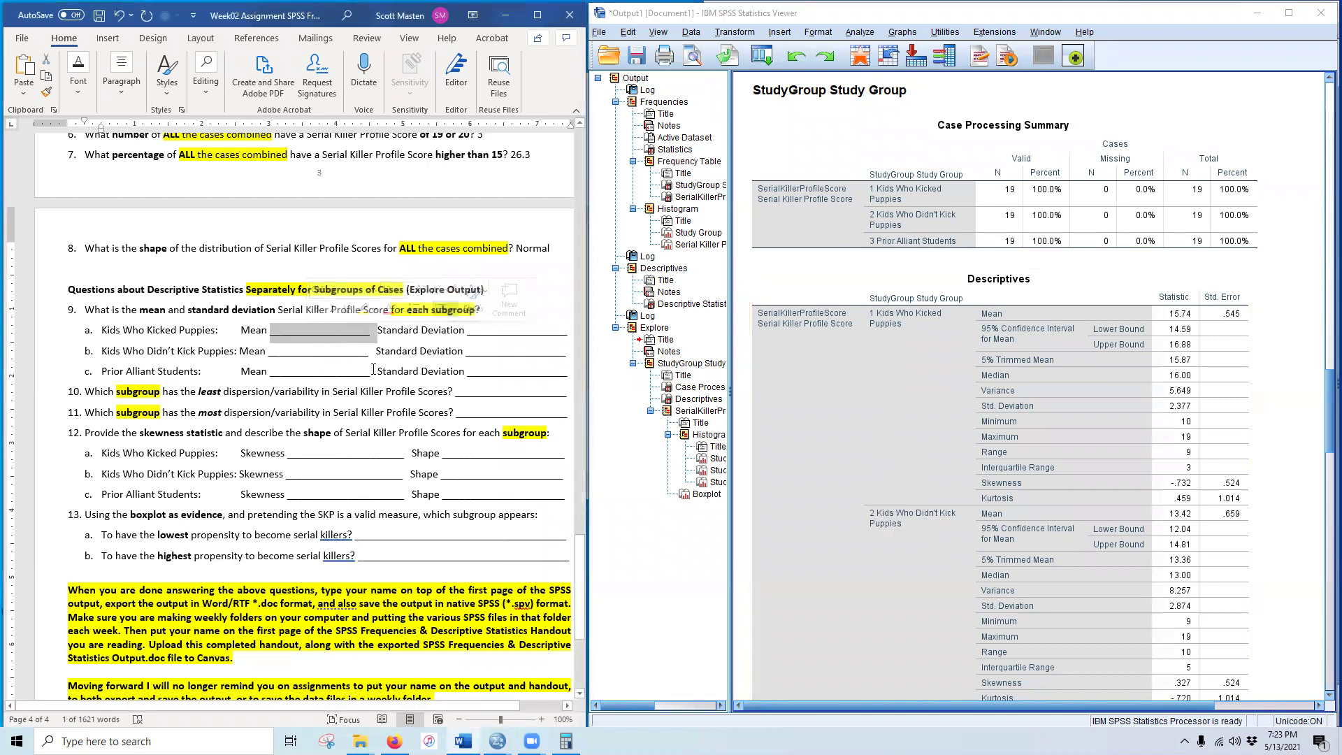
Step: Fill question 9a's Kids Who Kicked Puppies mean 15.74 and standard deviation 2.38
type("15.74")
left_click(867, 402)
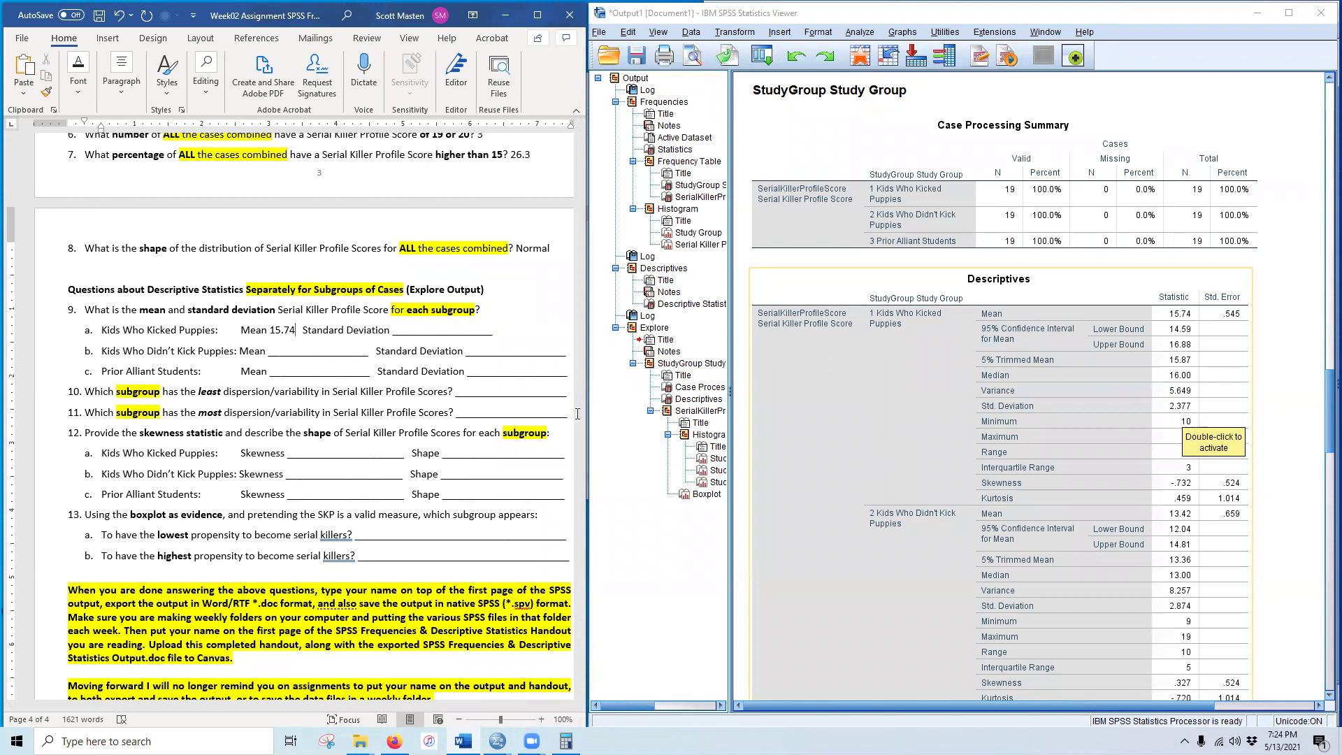
double_click(479, 340)
type("2.38")
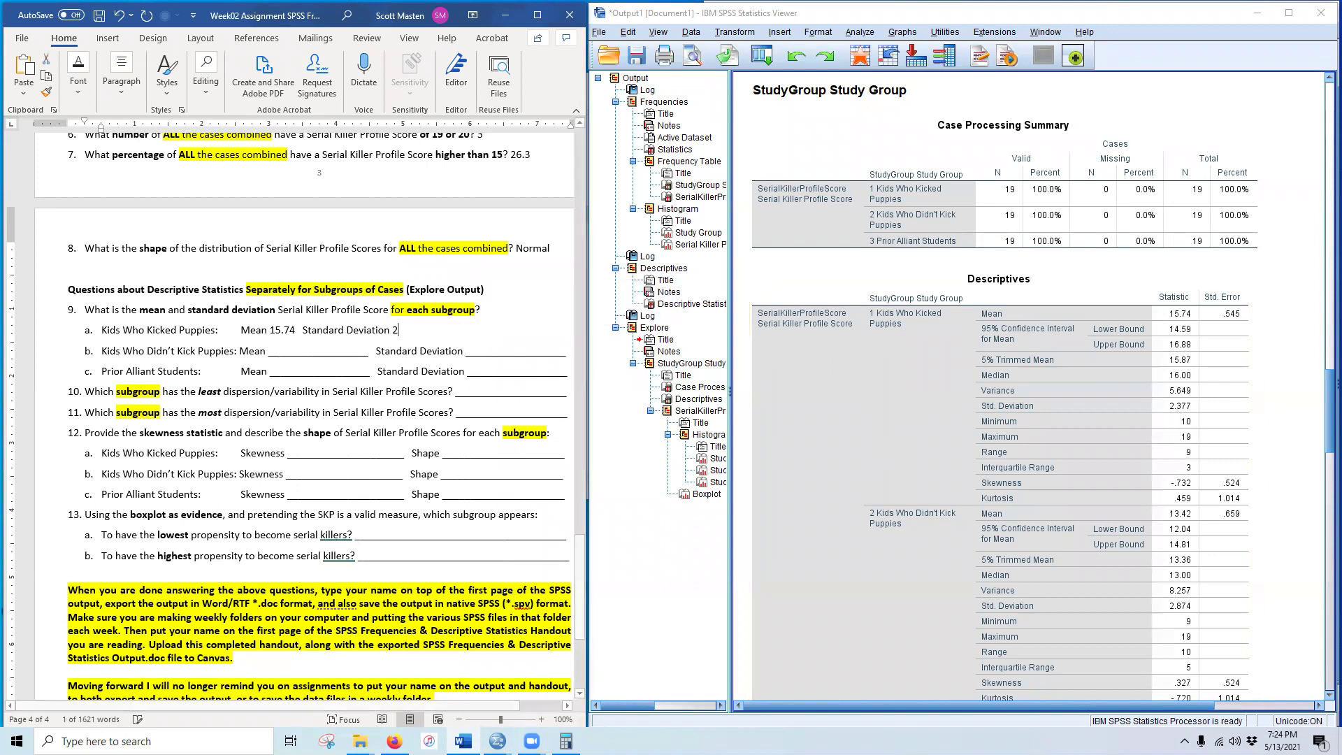
Step: Fill question 9b's mean 13.42 and standard deviation 2.87
double_click(307, 356)
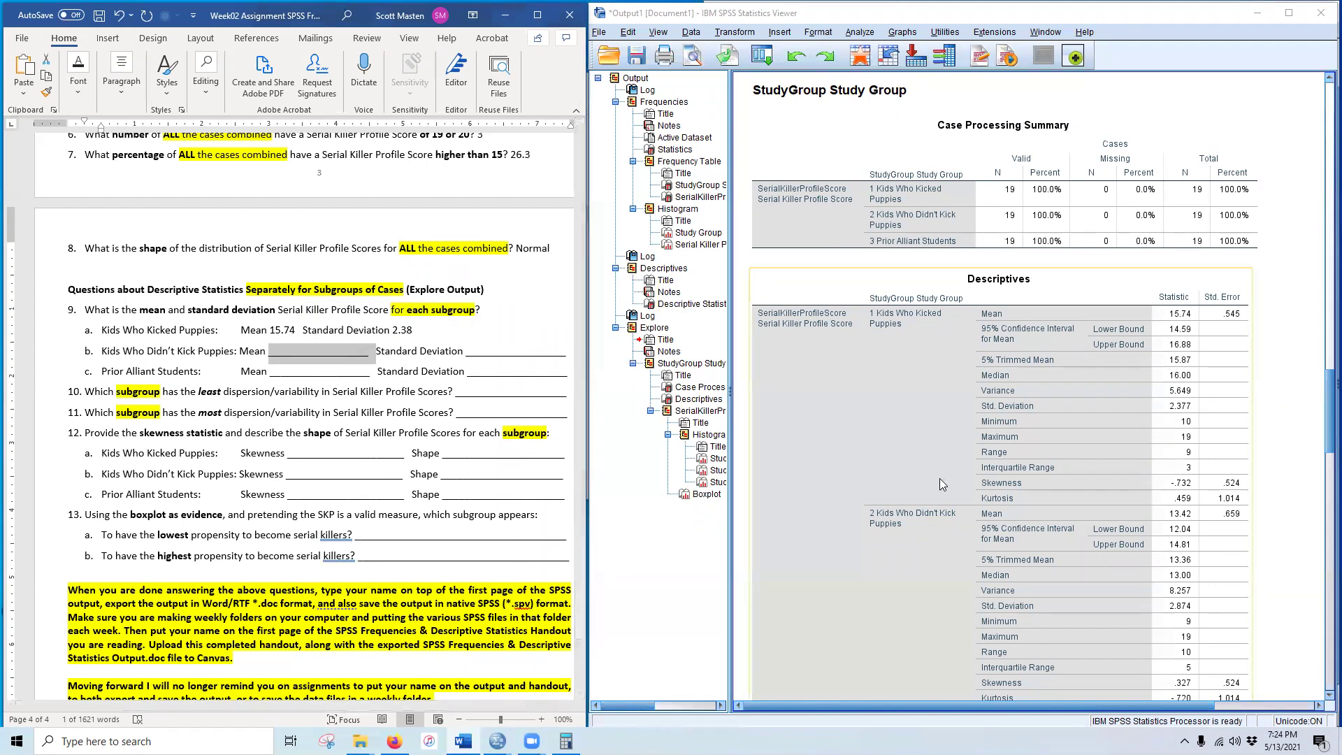
scroll(895, 466, "down", 3)
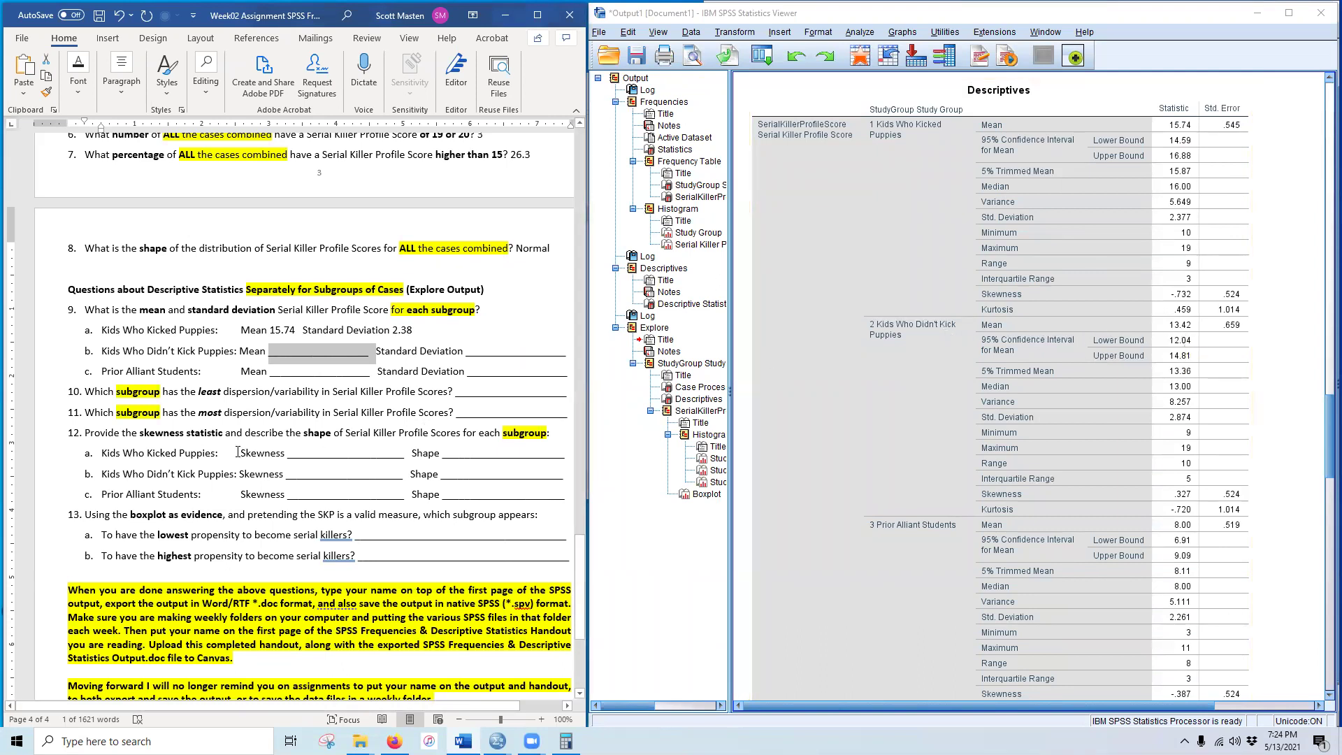
type("13.42")
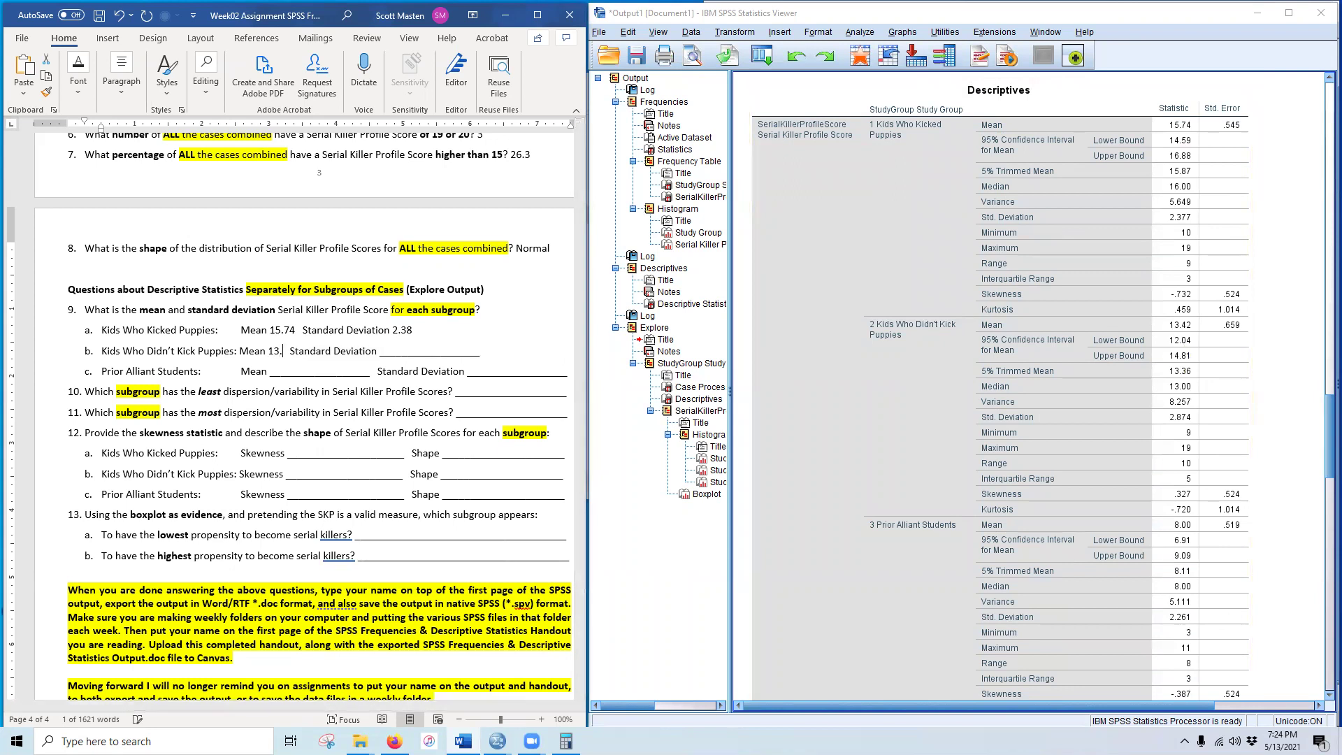
left_click(428, 346)
left_click(1142, 362)
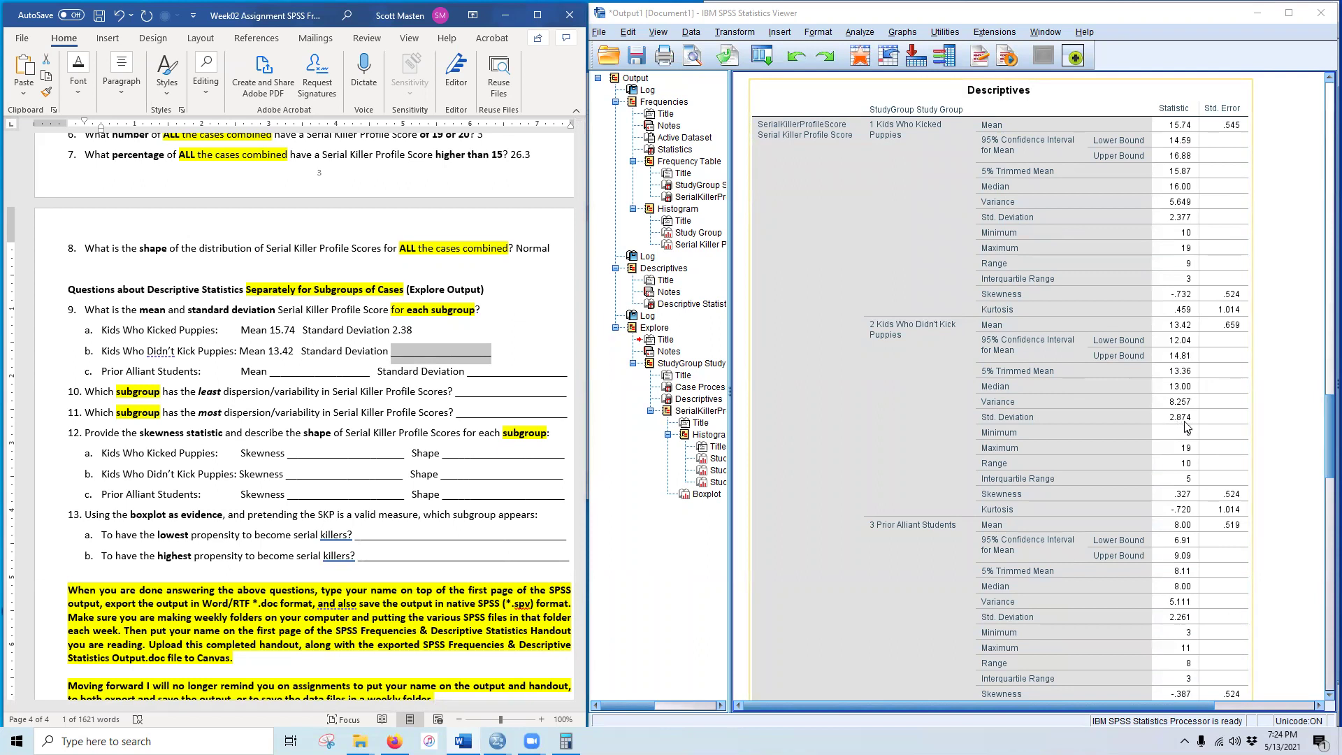
key("alt+Tab")
type("2.87")
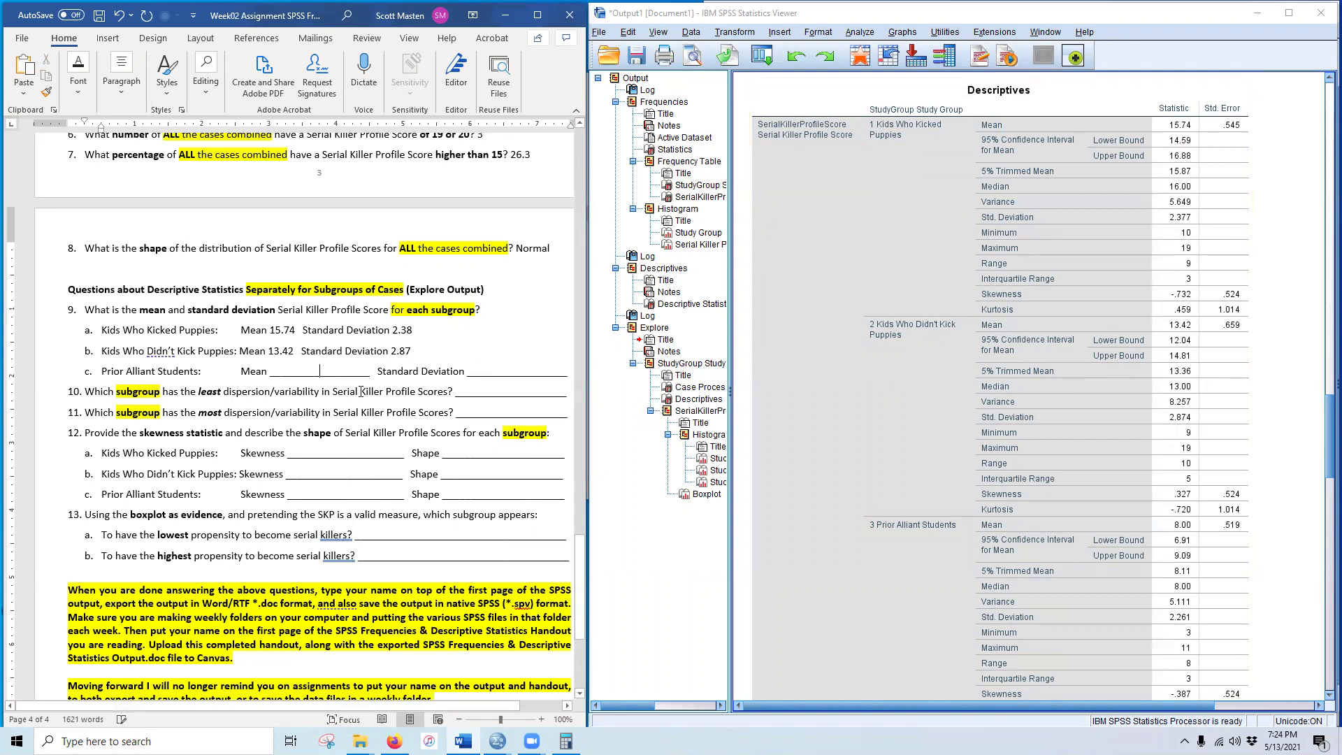
Step: Fill the Prior Alliant Students mean 8.00 and standard deviation 2.26
double_click(317, 367)
left_click(895, 401)
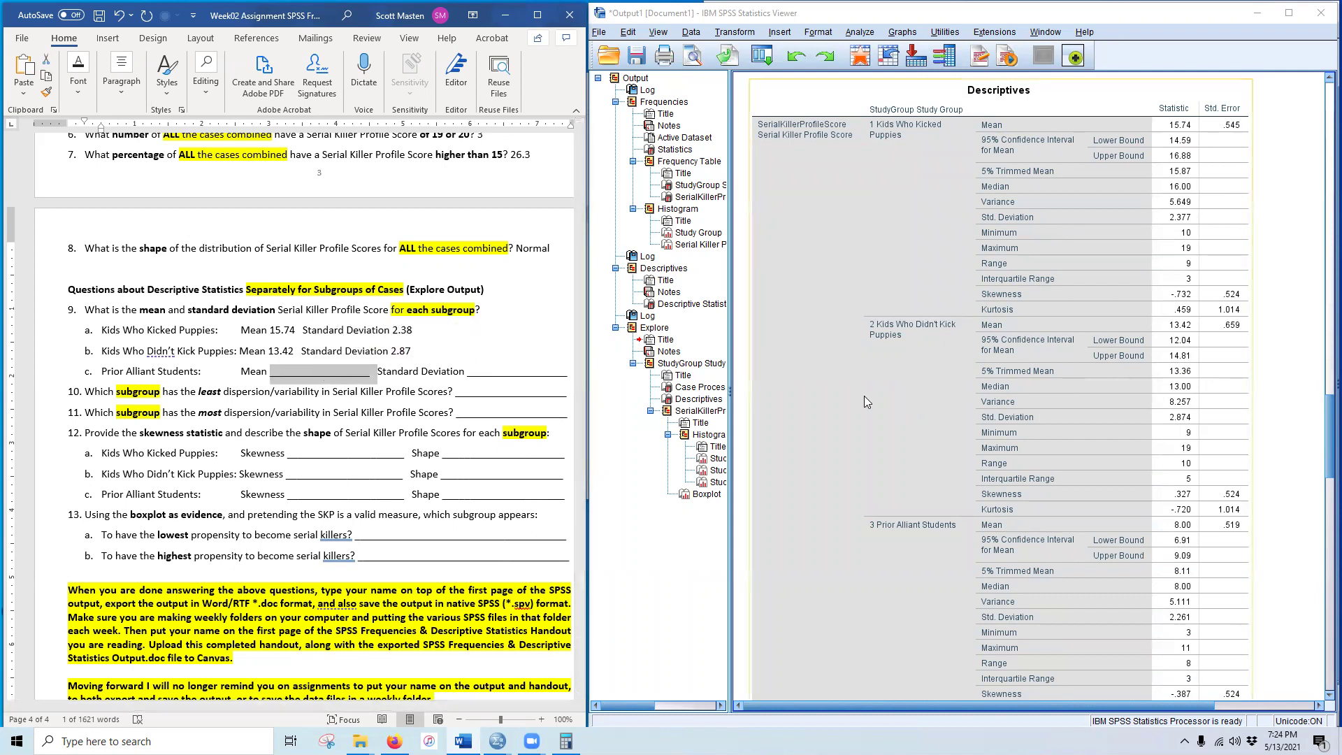
scroll(927, 418, "down", 3)
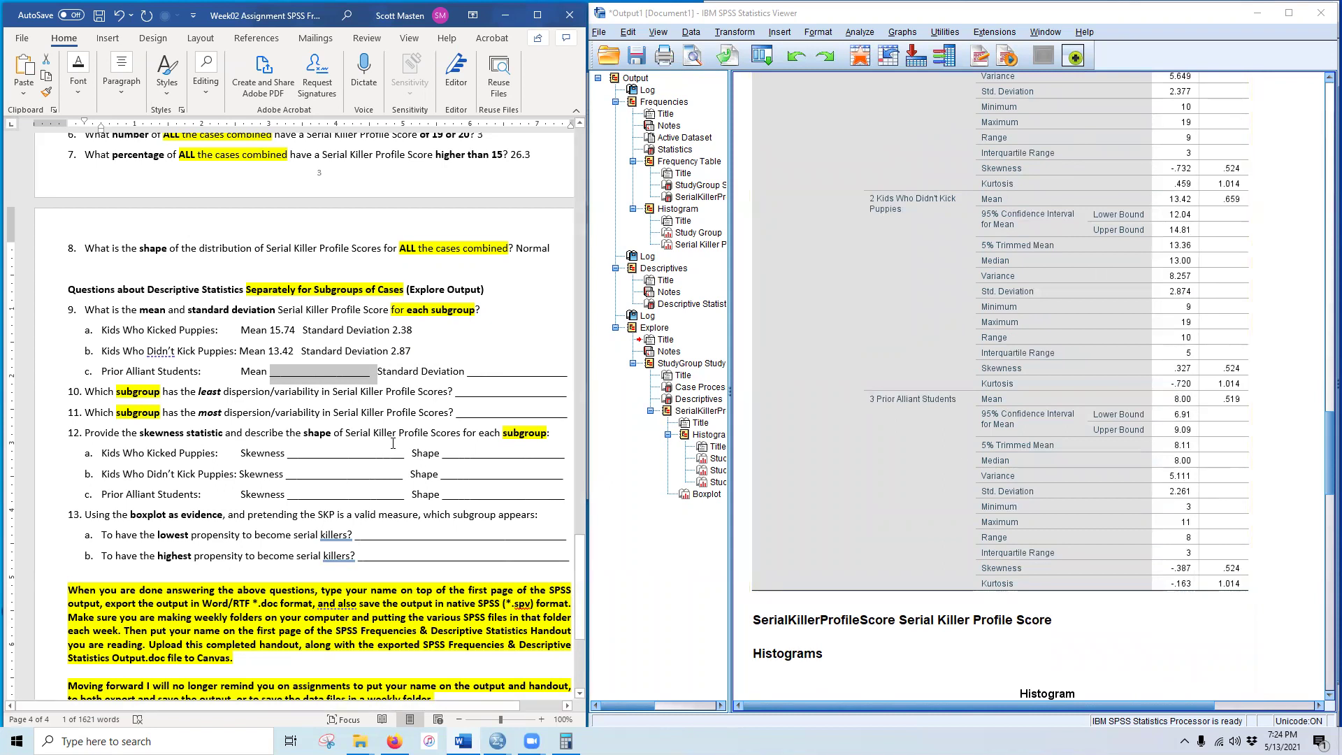
type("8.00")
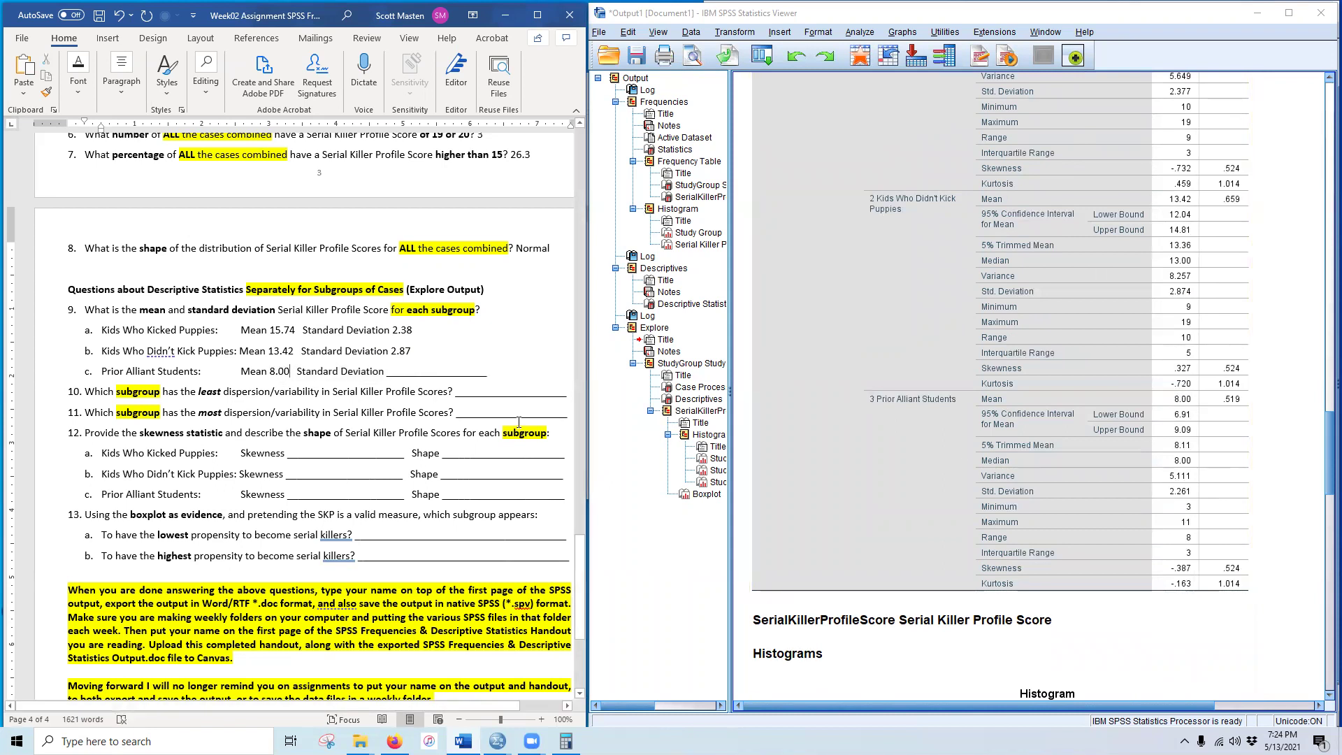
double_click(447, 374)
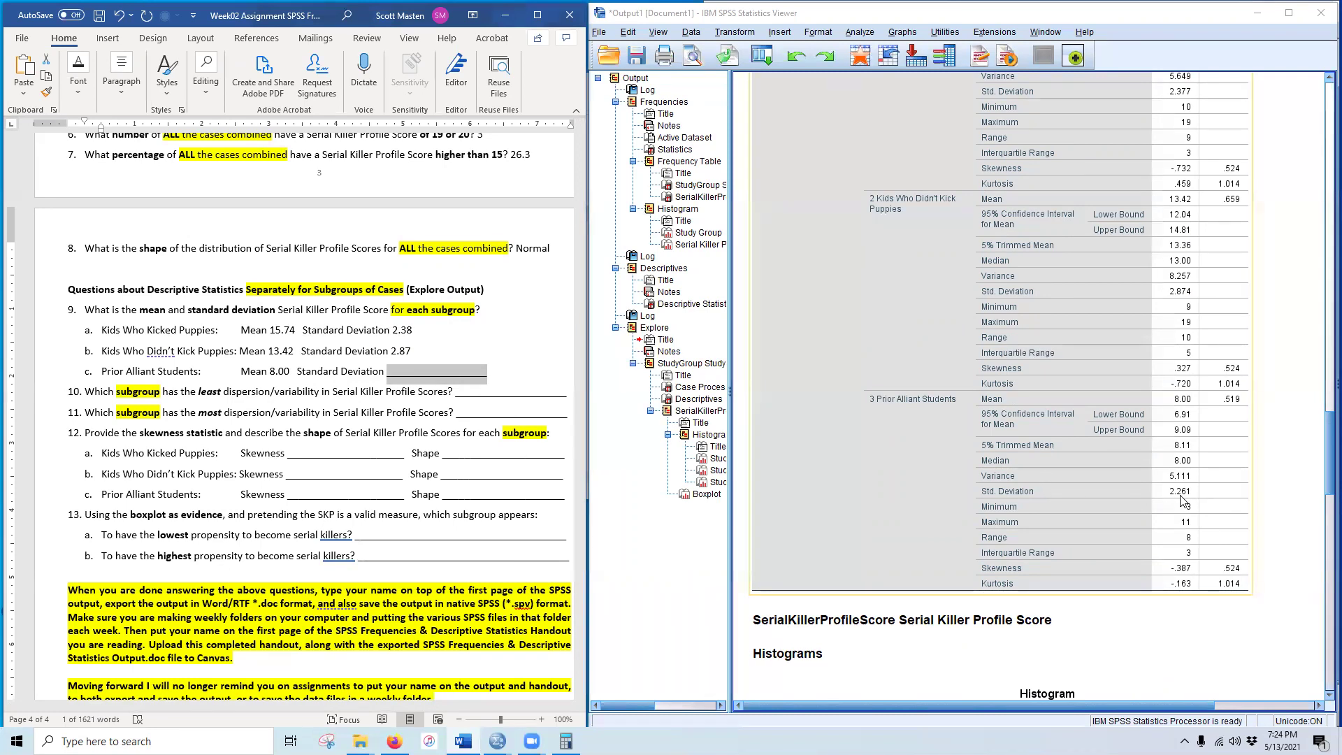
type("2.26")
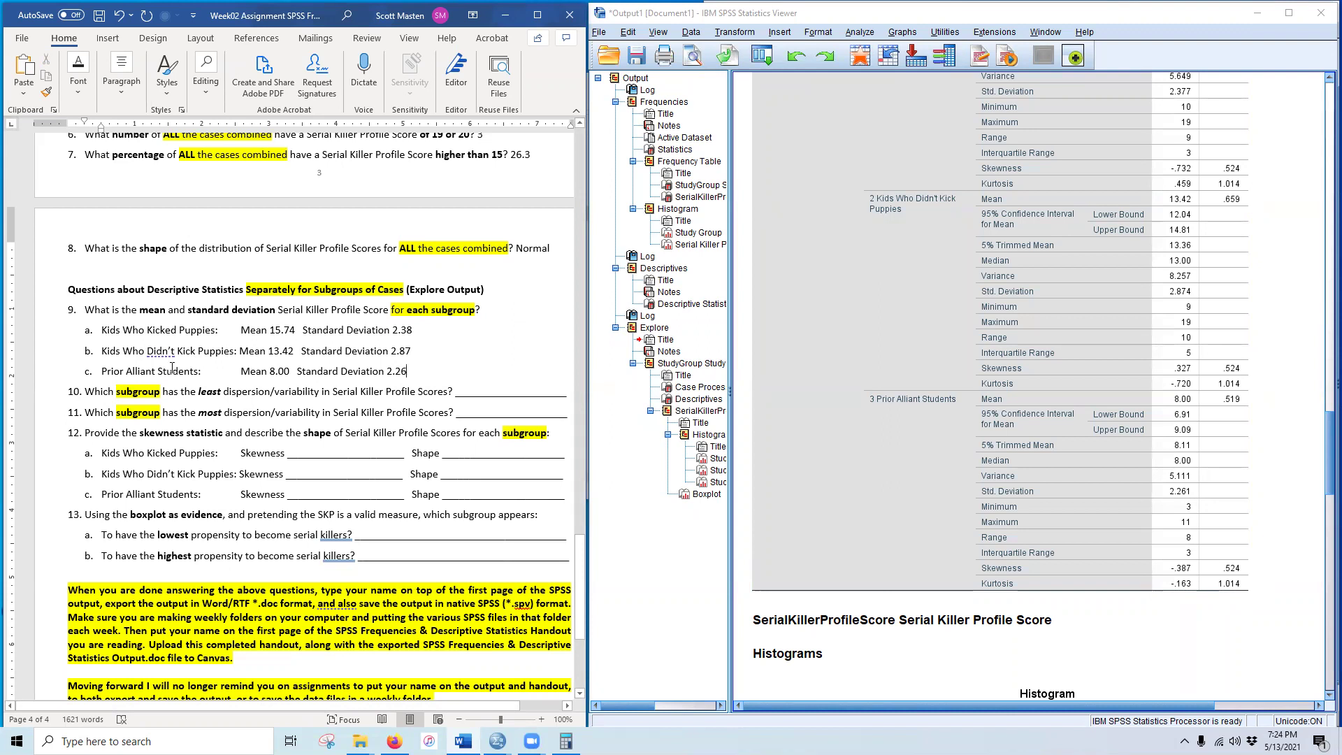
scroll(182, 361, "down", 3)
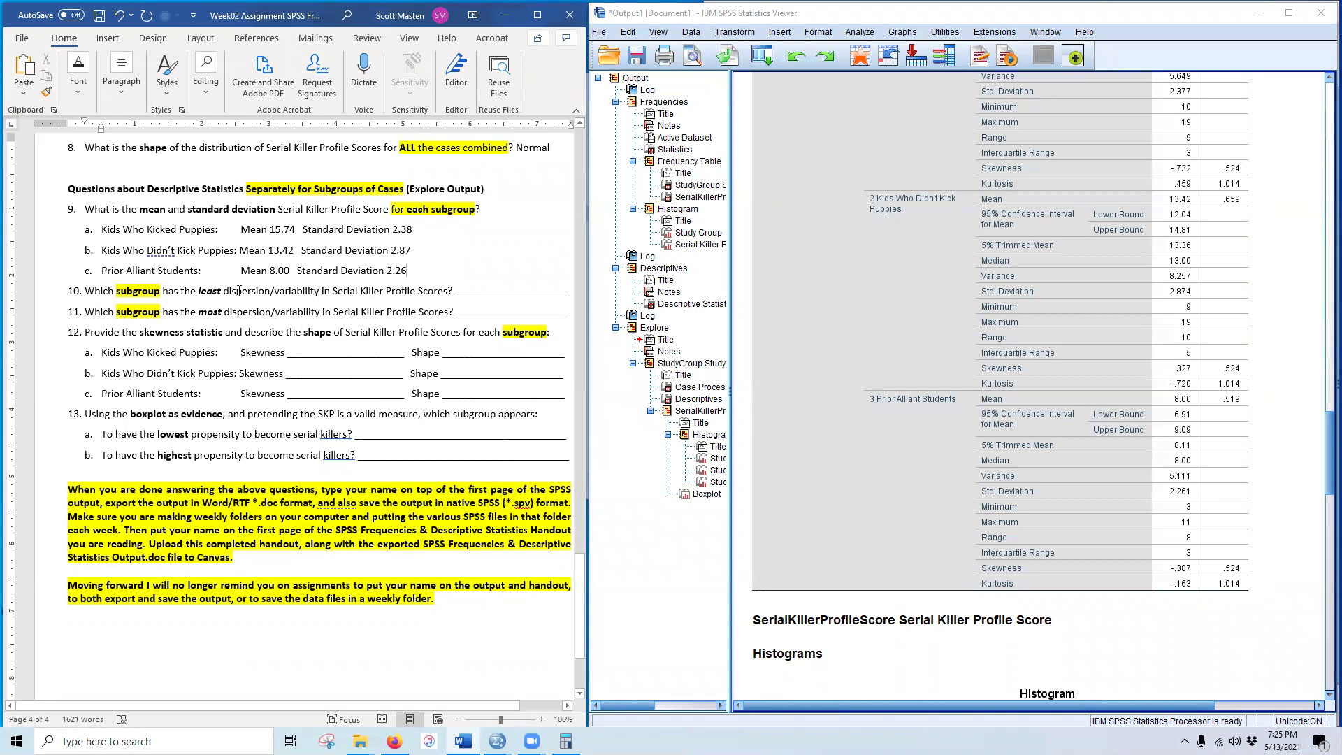
scroll(235, 295, "down", 1)
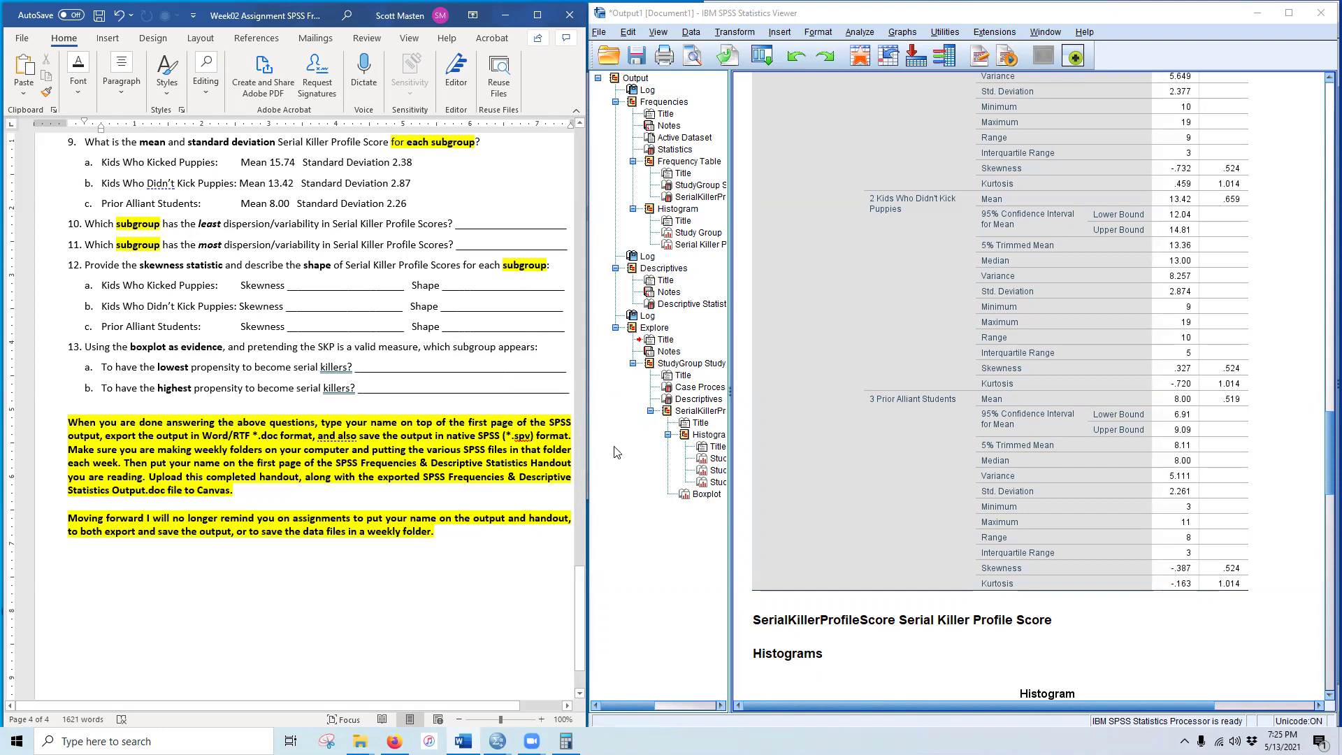
left_click(801, 486)
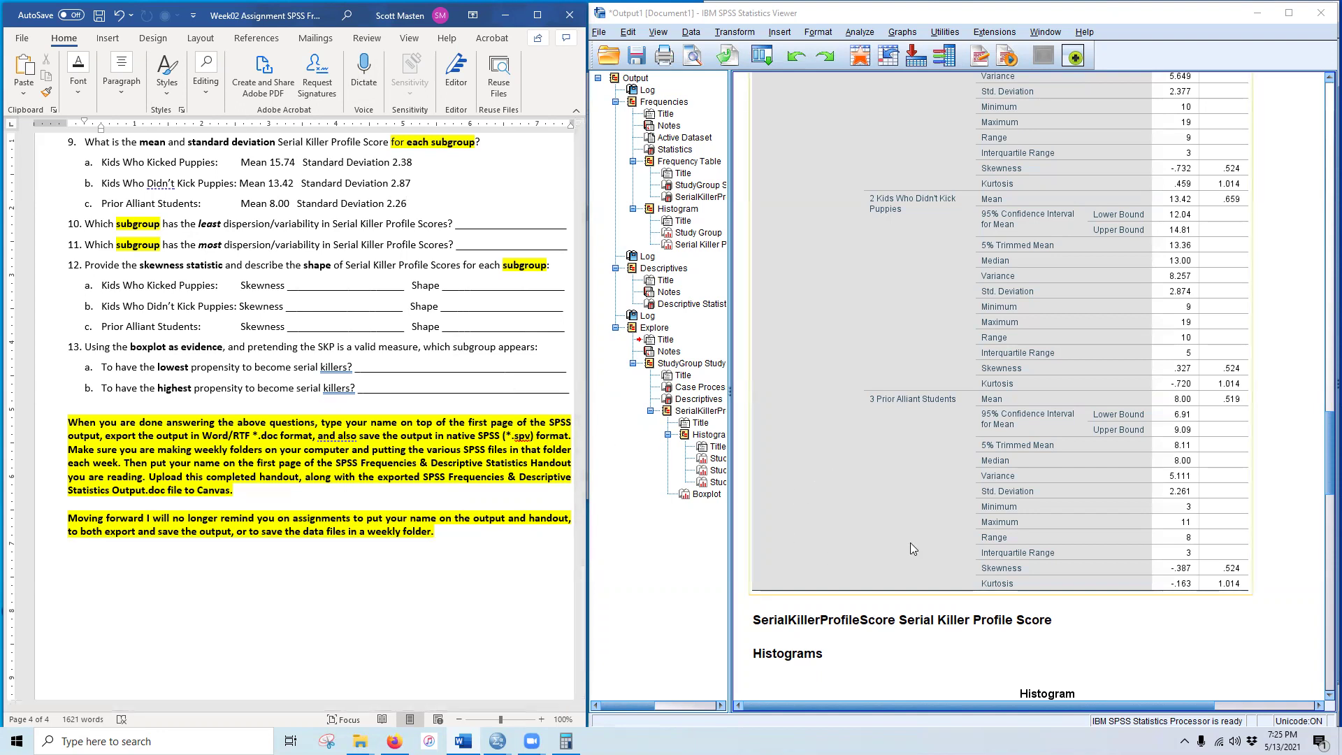
double_click(227, 222)
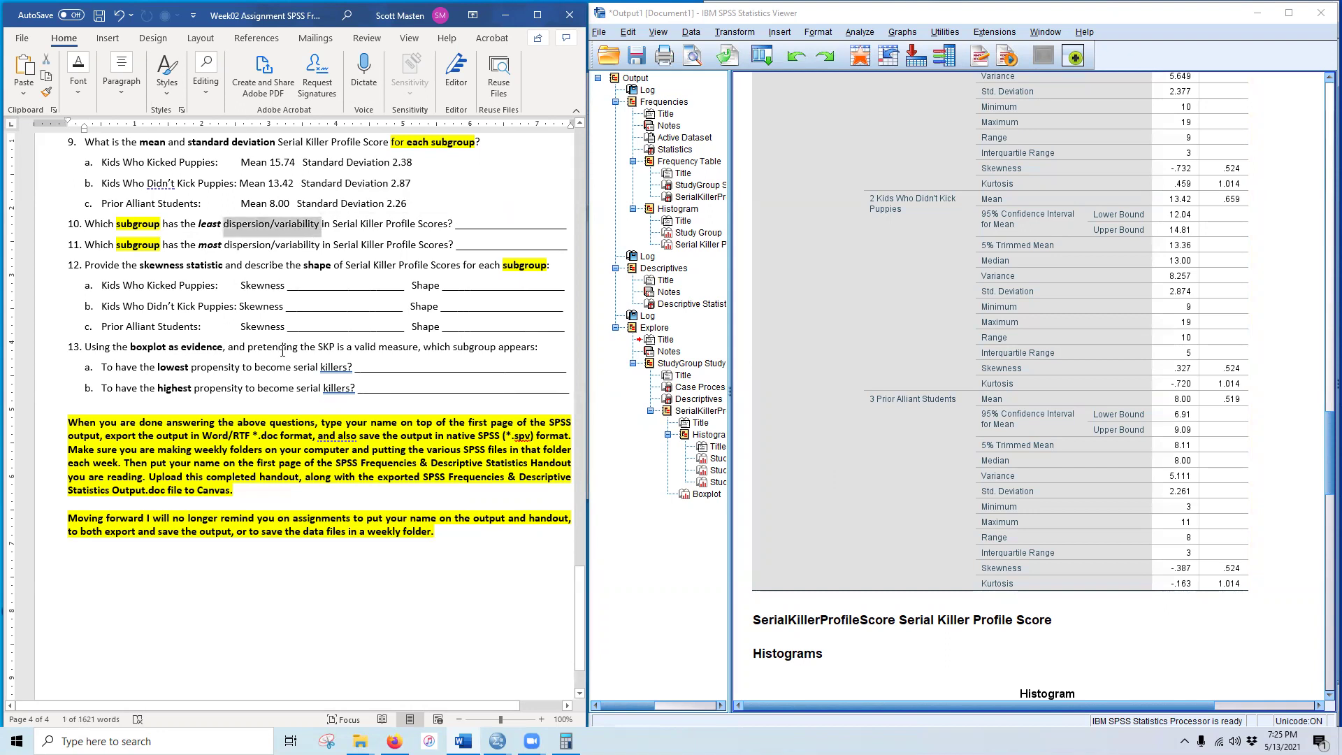
left_click(902, 497)
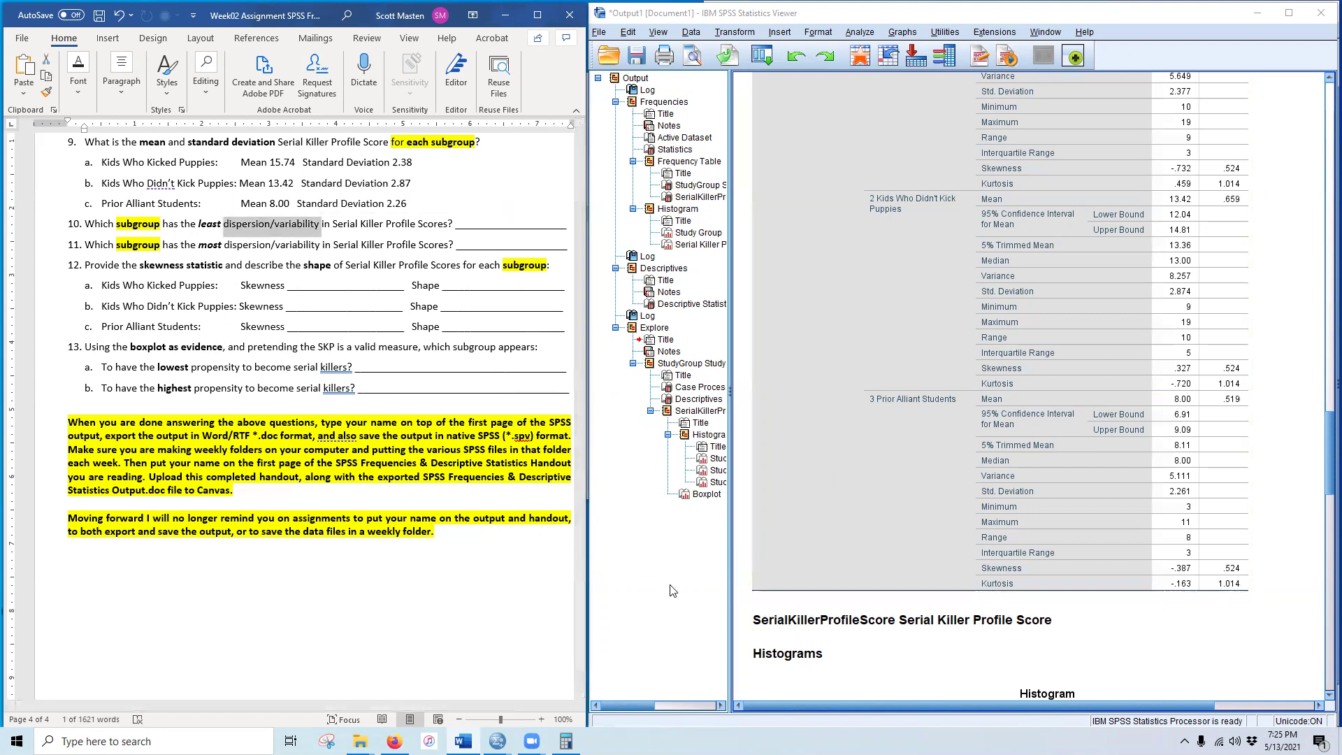
scroll(886, 498, "up", 3)
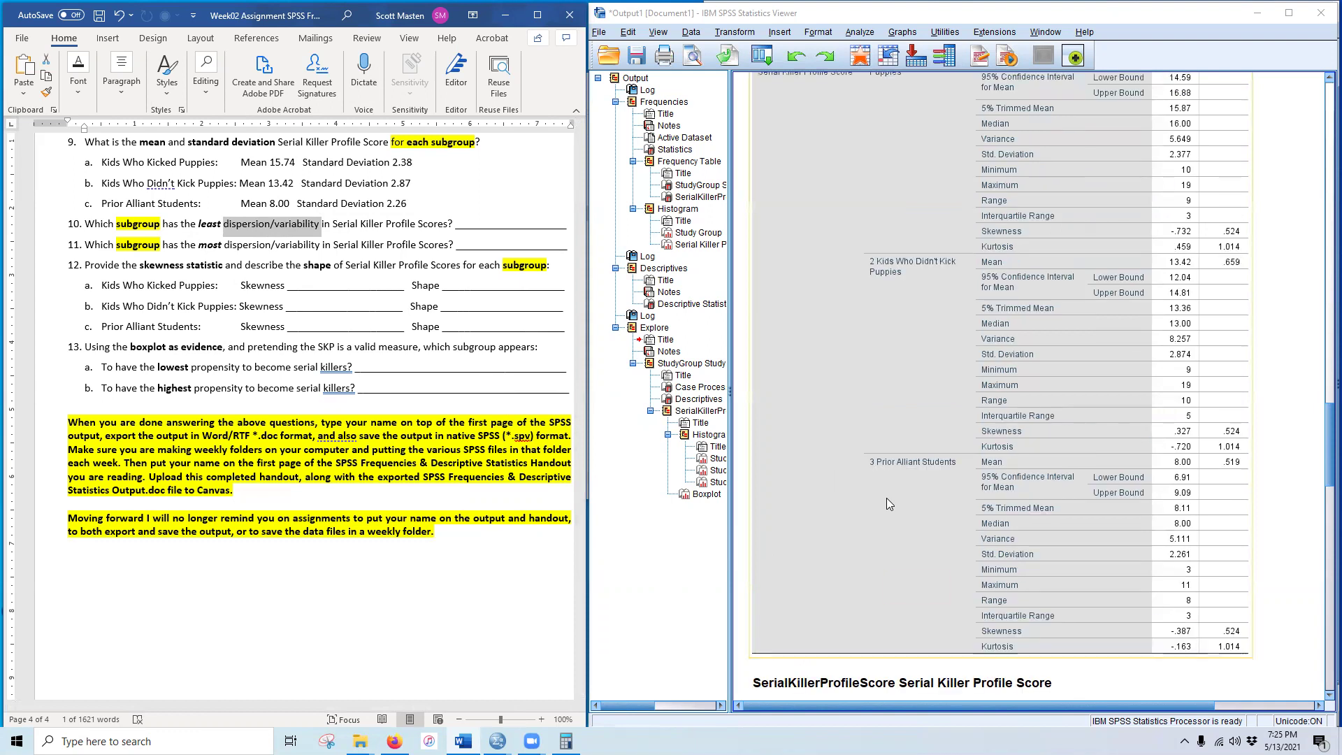
scroll(865, 494, "up", 3)
scroll(863, 495, "down", 3)
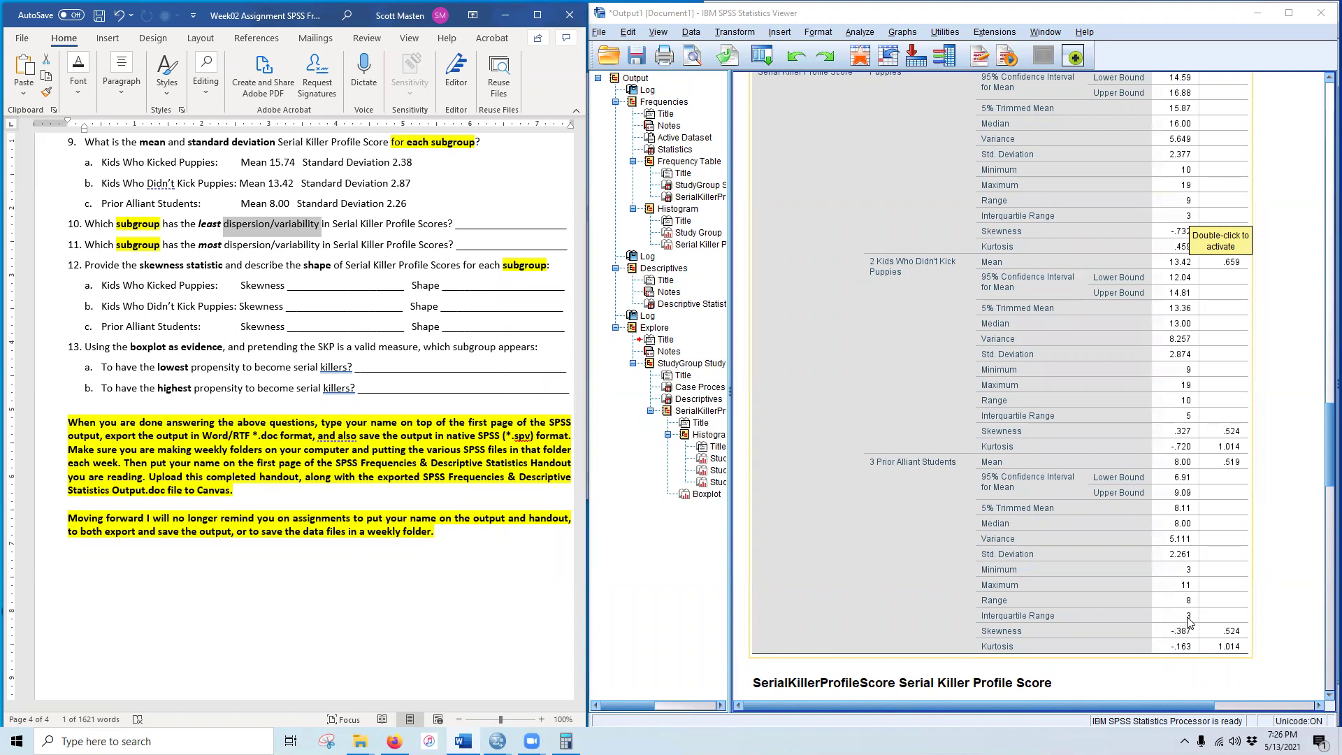
scroll(1254, 216, "up", 3)
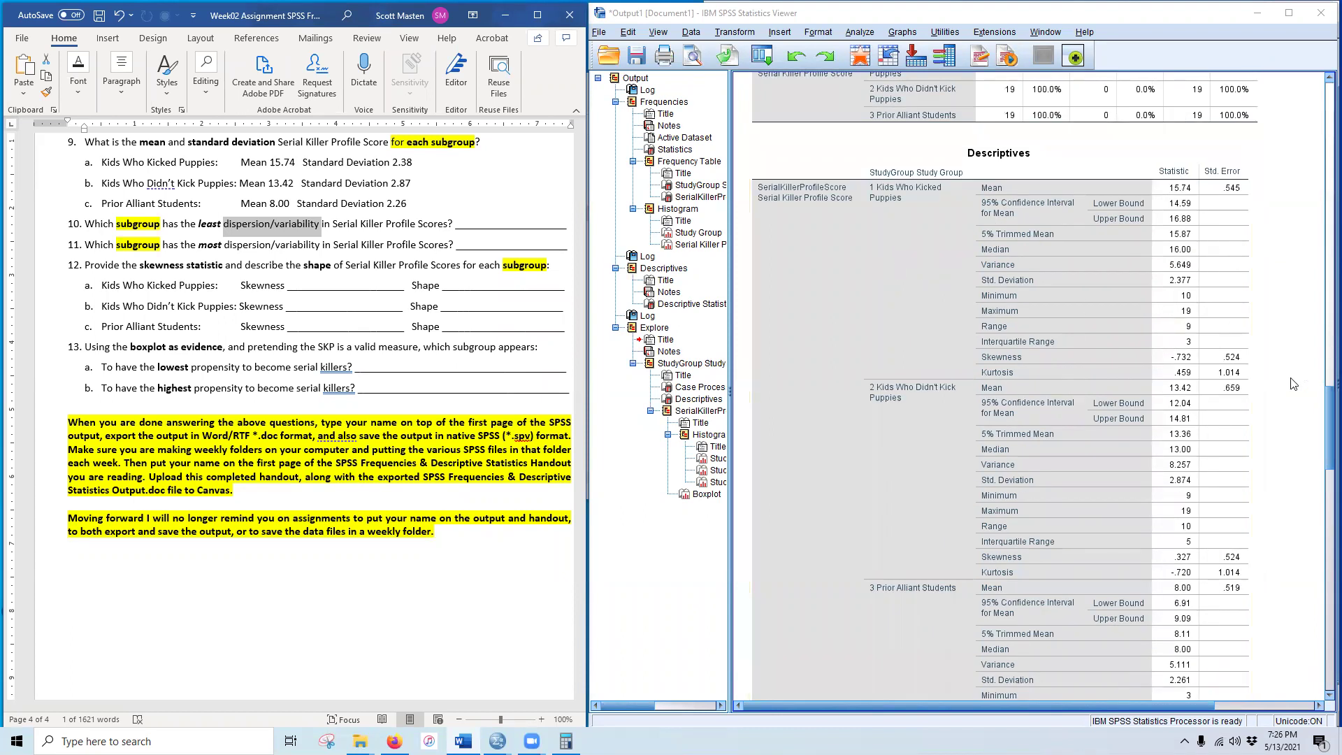
scroll(979, 466, "down", 3)
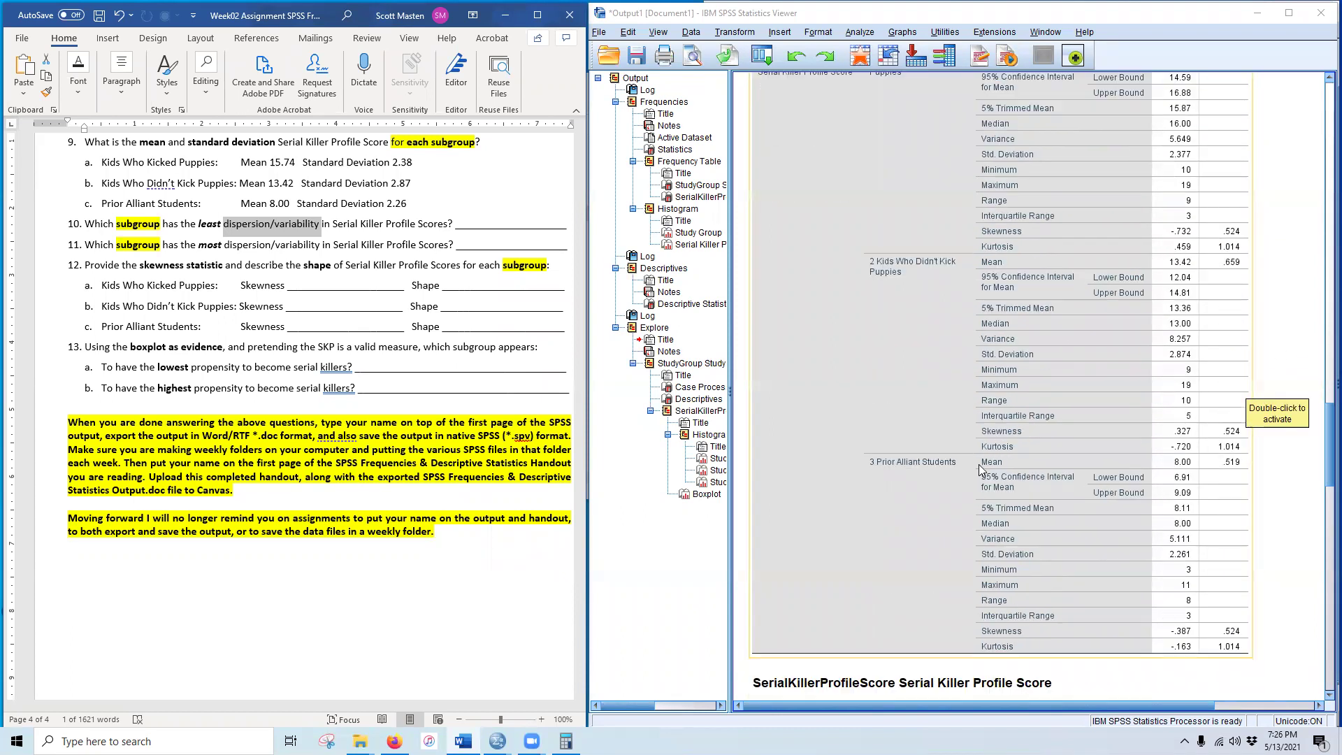
scroll(978, 468, "down", 3)
scroll(937, 472, "up", 5)
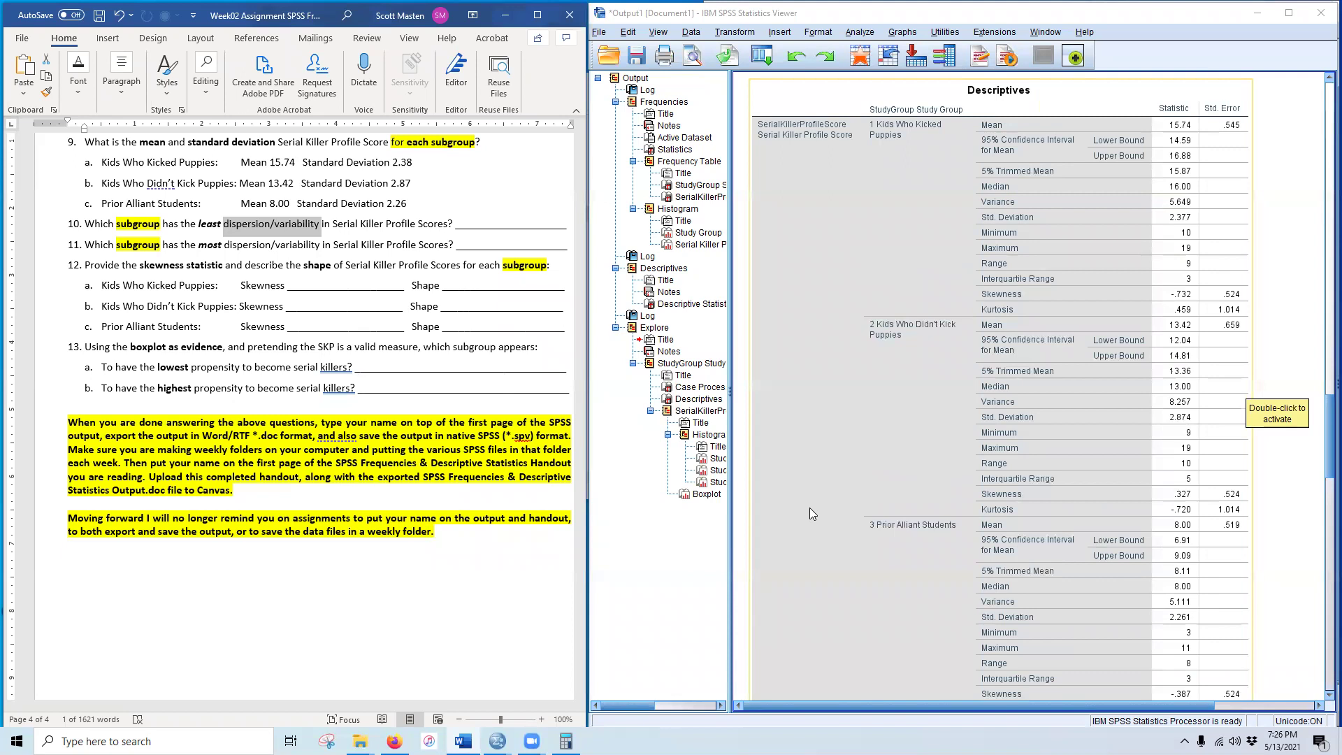
scroll(809, 514, "down", 2)
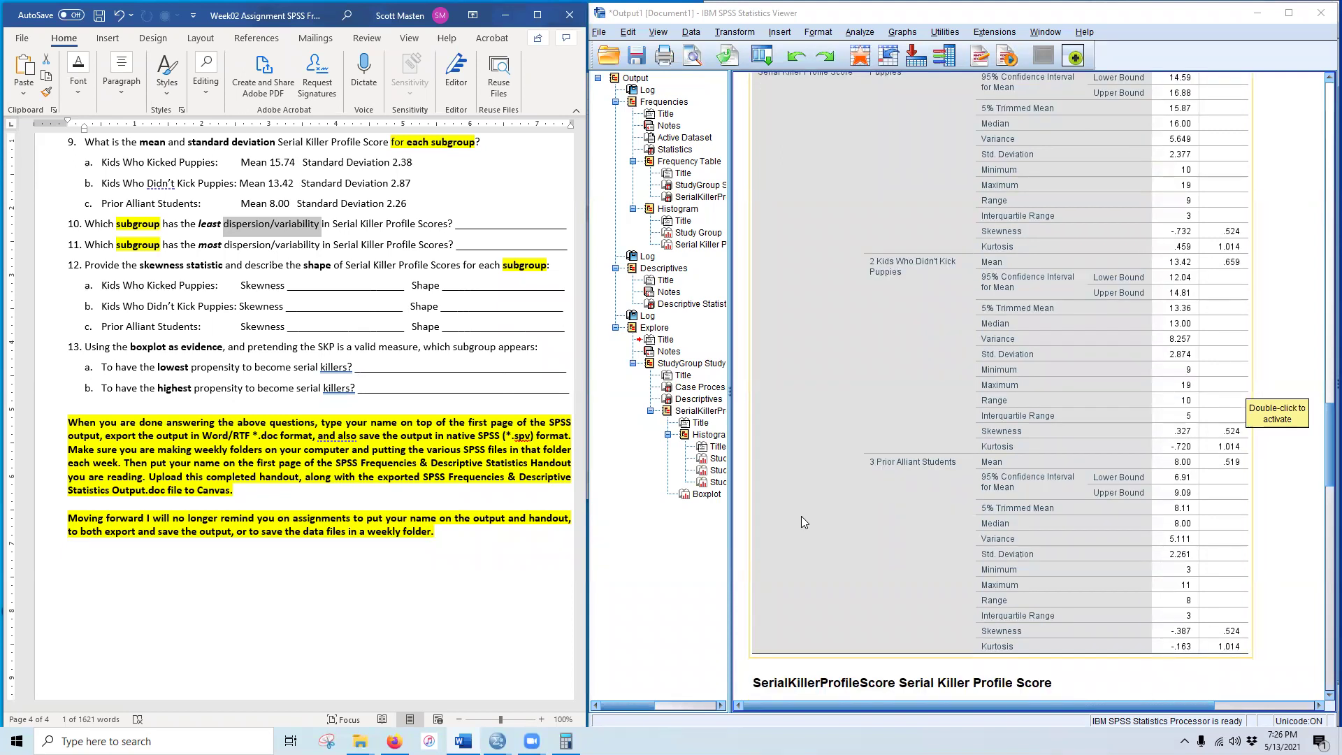
scroll(1322, 434, "up", 1)
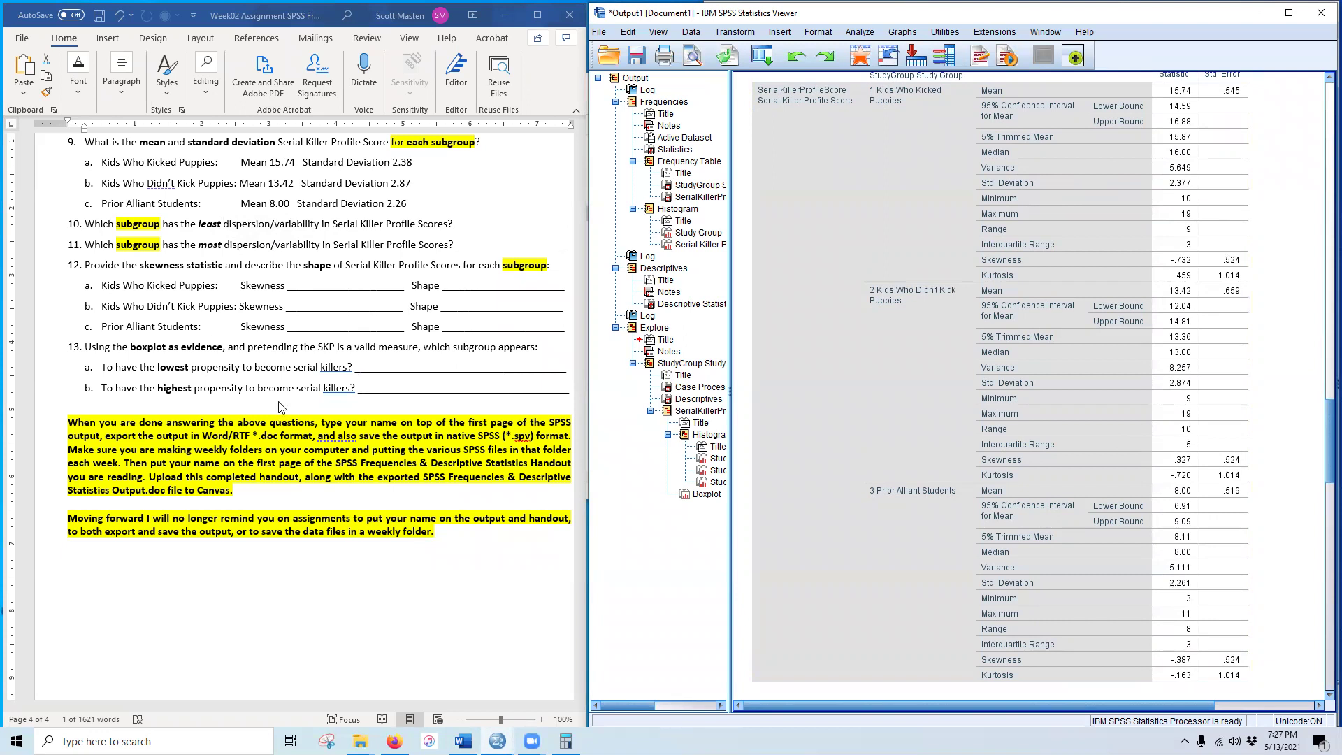
double_click(402, 366)
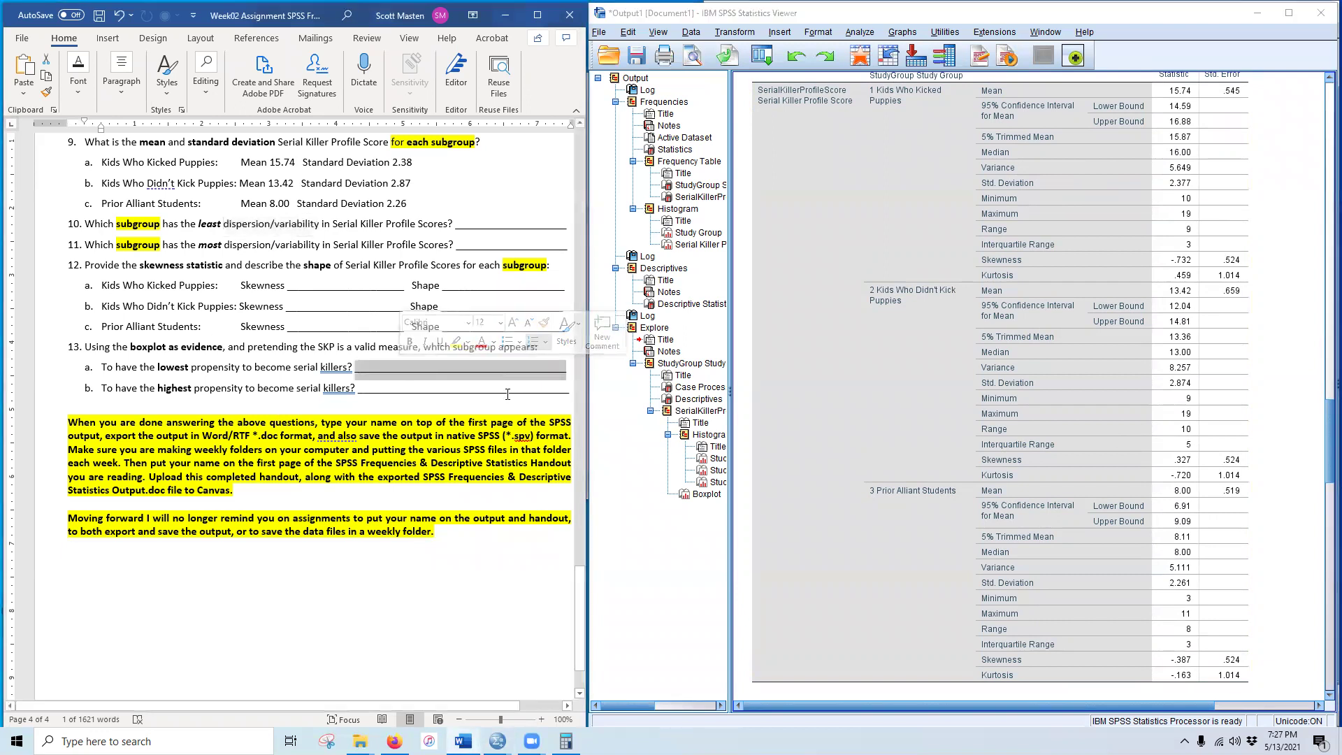
Step: Enter 'Prior Alliant Students' as 13a's lowest-propensity group and scroll SPSS to the boxplot
type("Prior Al")
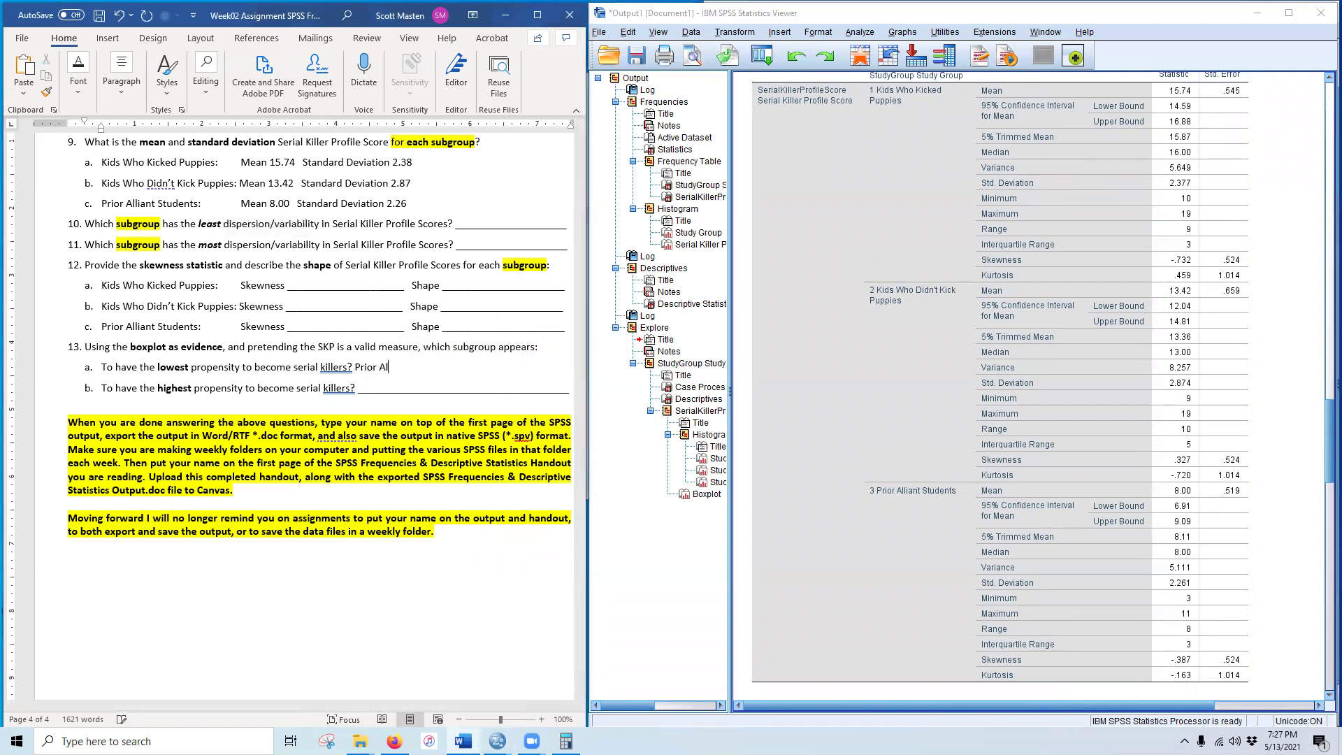
type("lia")
type("Students")
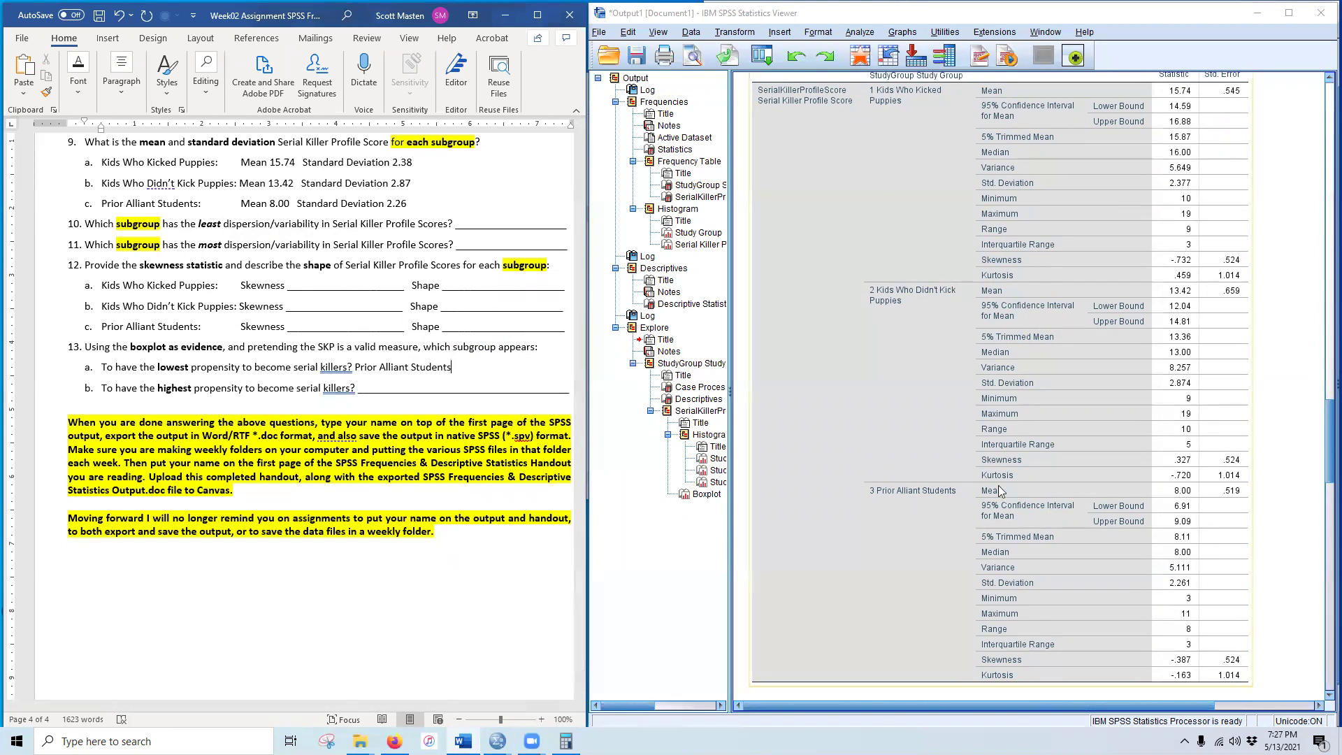
scroll(998, 485, "down", 15)
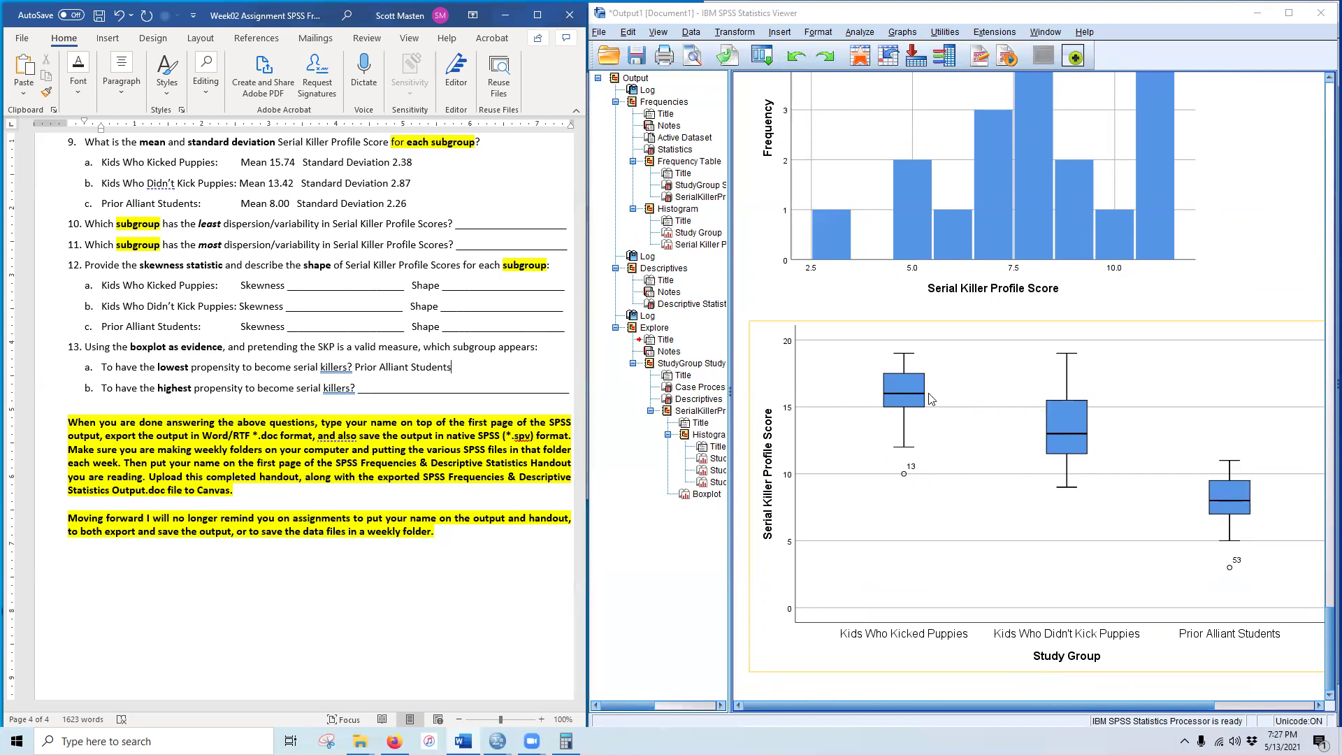
Step: Scroll the output back to the subgroup skewness values and tighten the handout's tab spacing
scroll(916, 500, "up", 15)
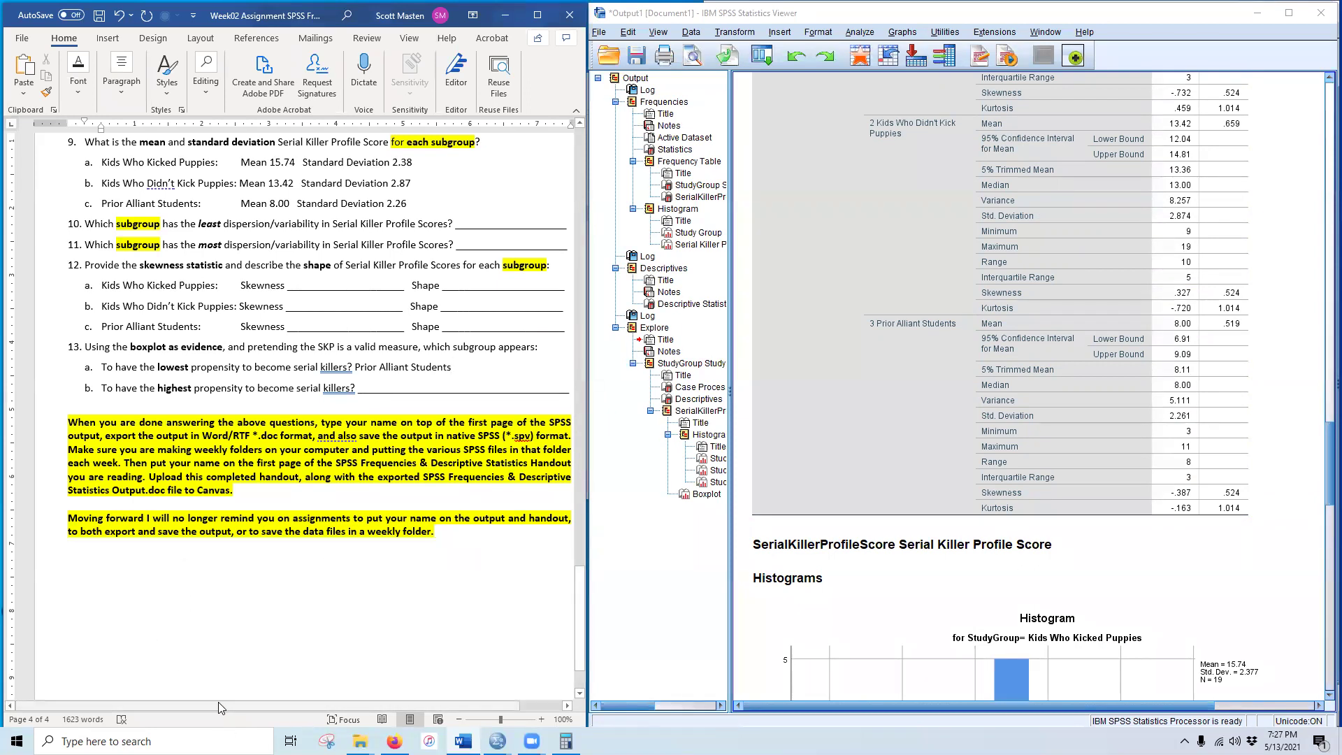
left_click_drag(219, 707, 263, 707)
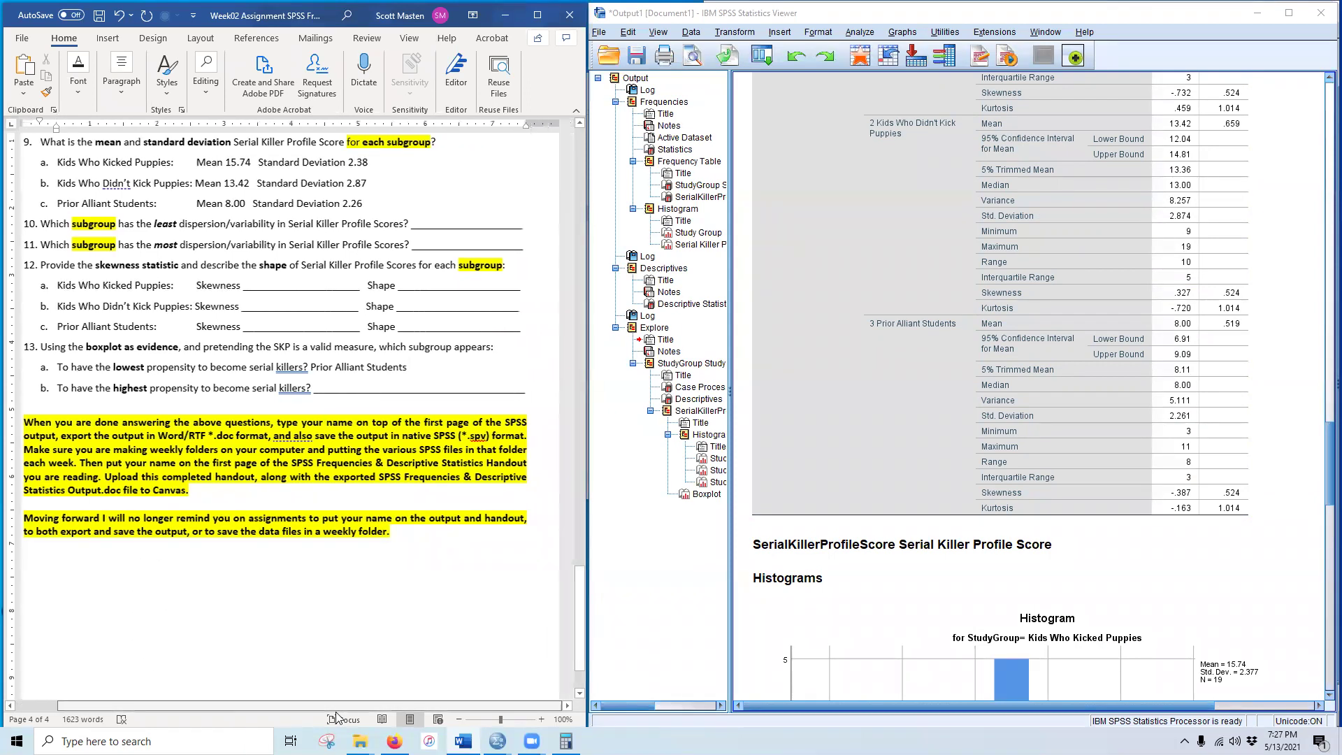
Step: Answer question 10 with 'Prior Alliant Students'
double_click(431, 222)
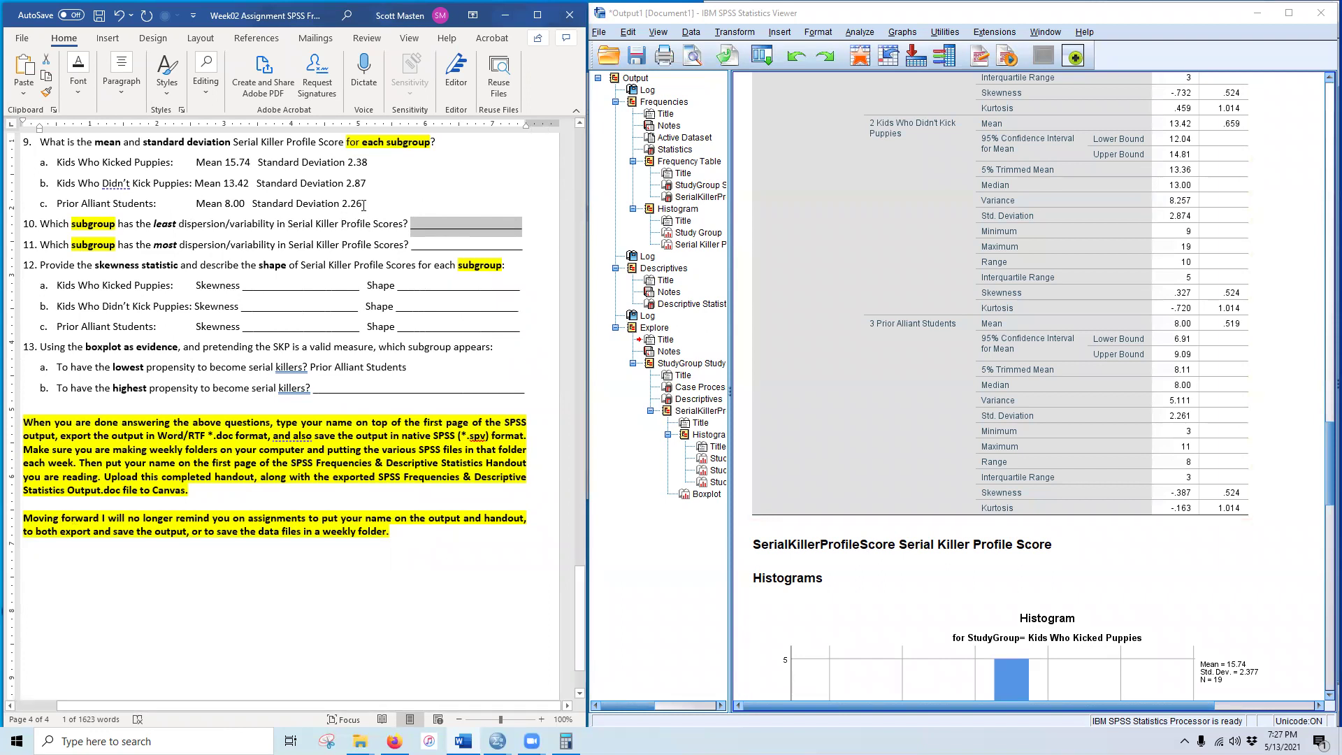
type("P")
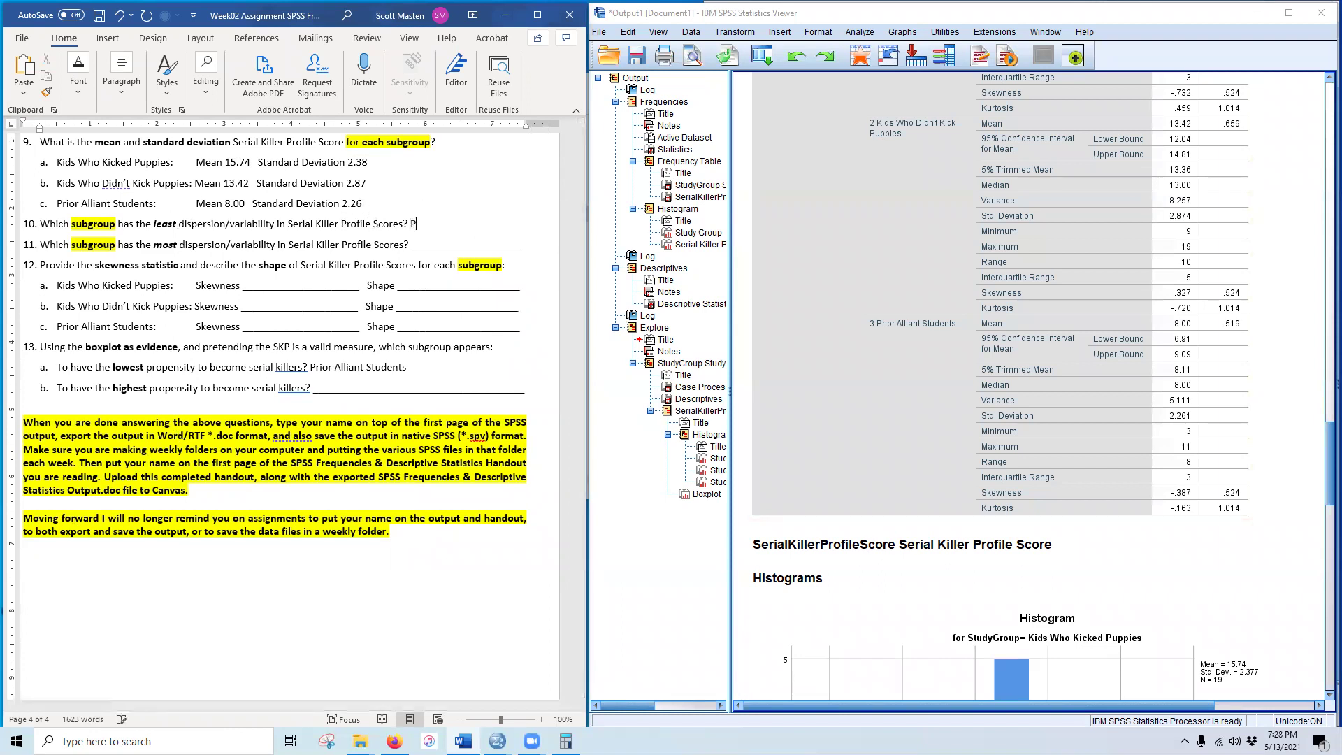
type("rior Al")
key("BackSpace")
key("BackSpace")
key("BackSpace")
type("r Alliant Students")
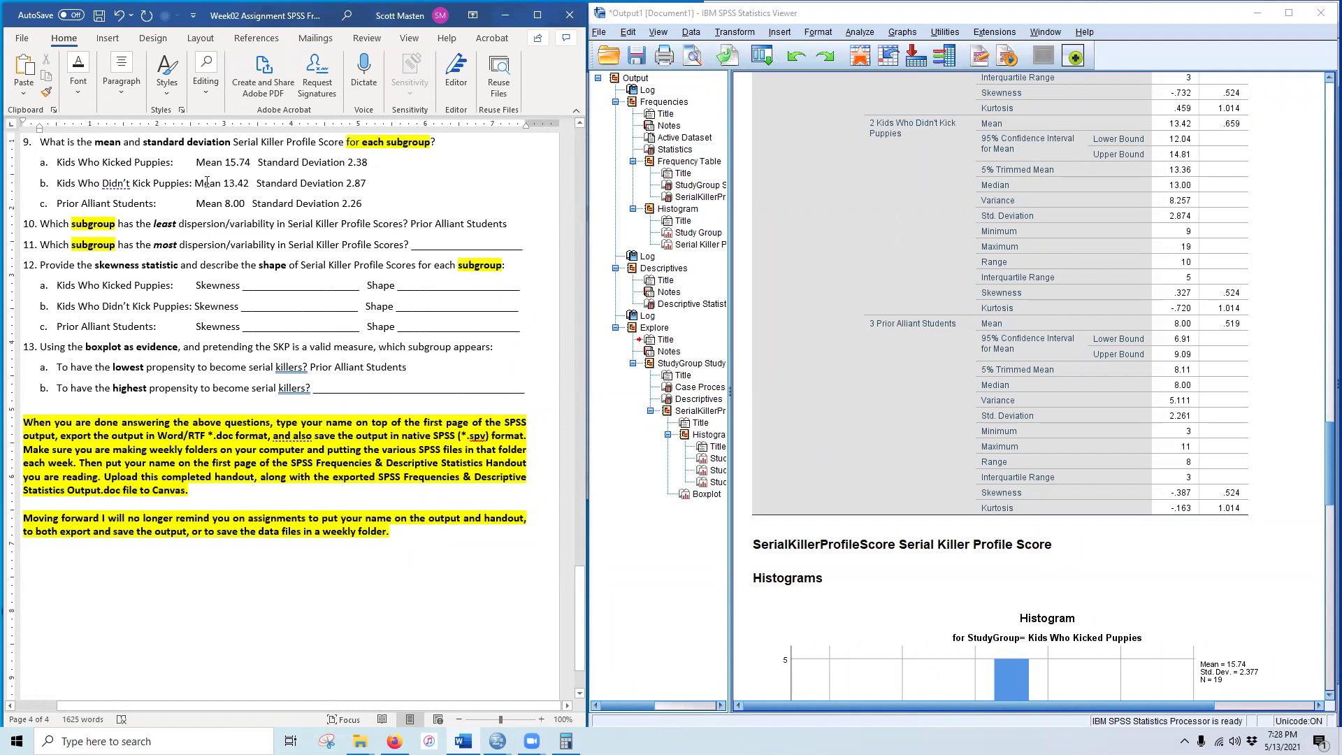
Step: Answer question 11 with 'Kids who didn't kick puppies' and recheck the Descriptives table
double_click(428, 240)
type("Kid")
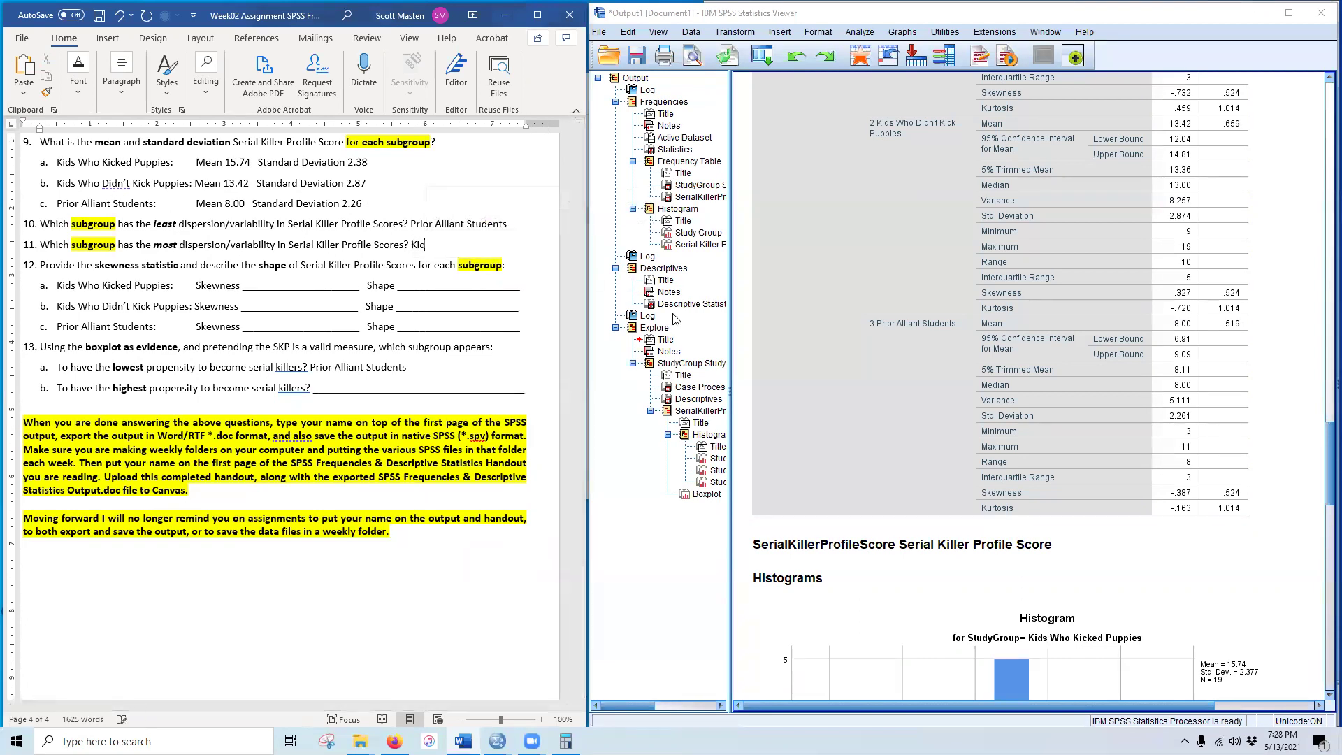
type("s who didn't")
type(" kick puppies")
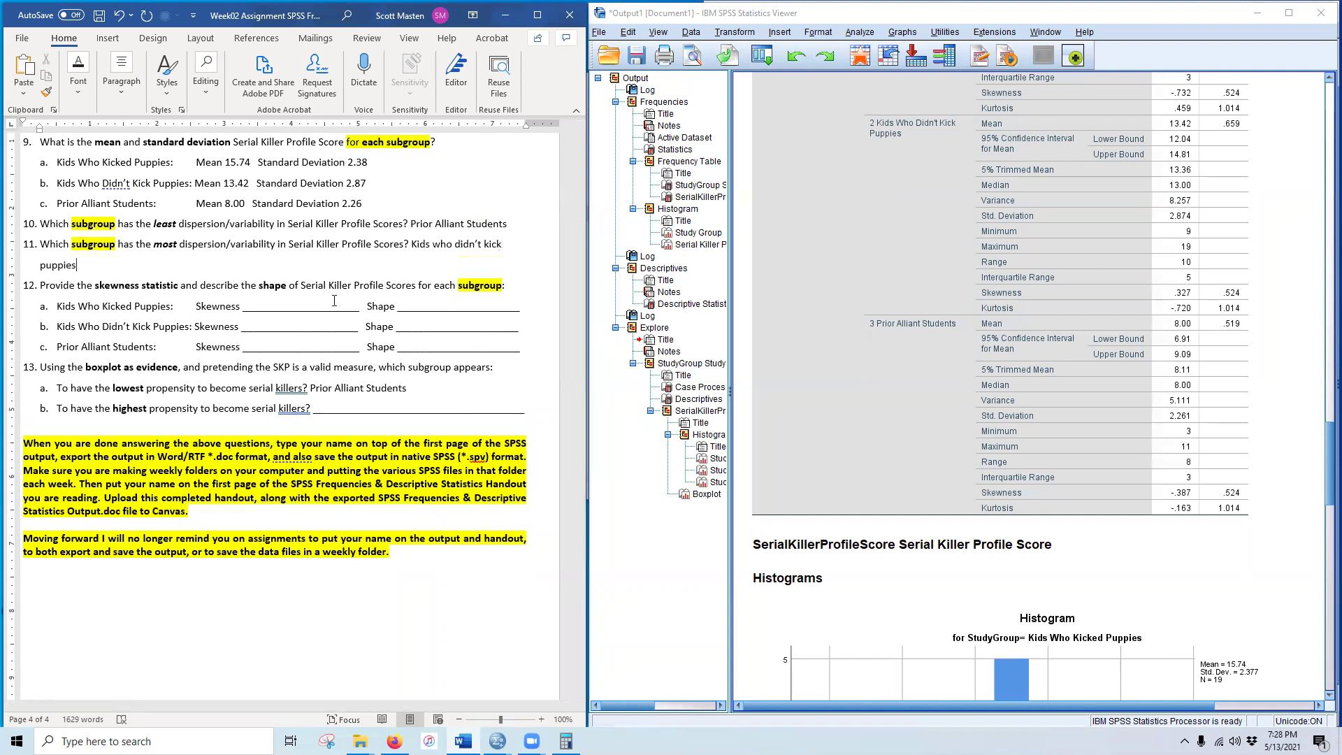
left_click_drag(366, 181, 300, 184)
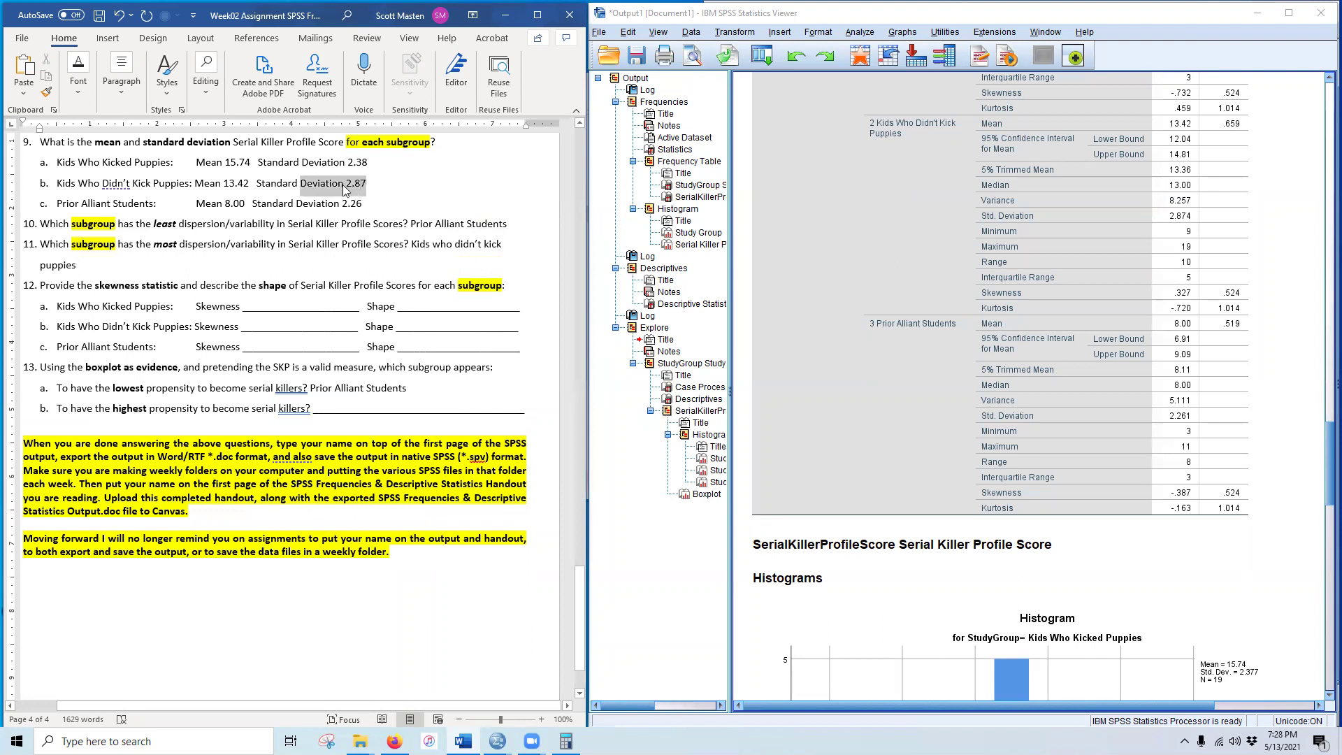
left_click(1307, 559)
left_click(994, 481)
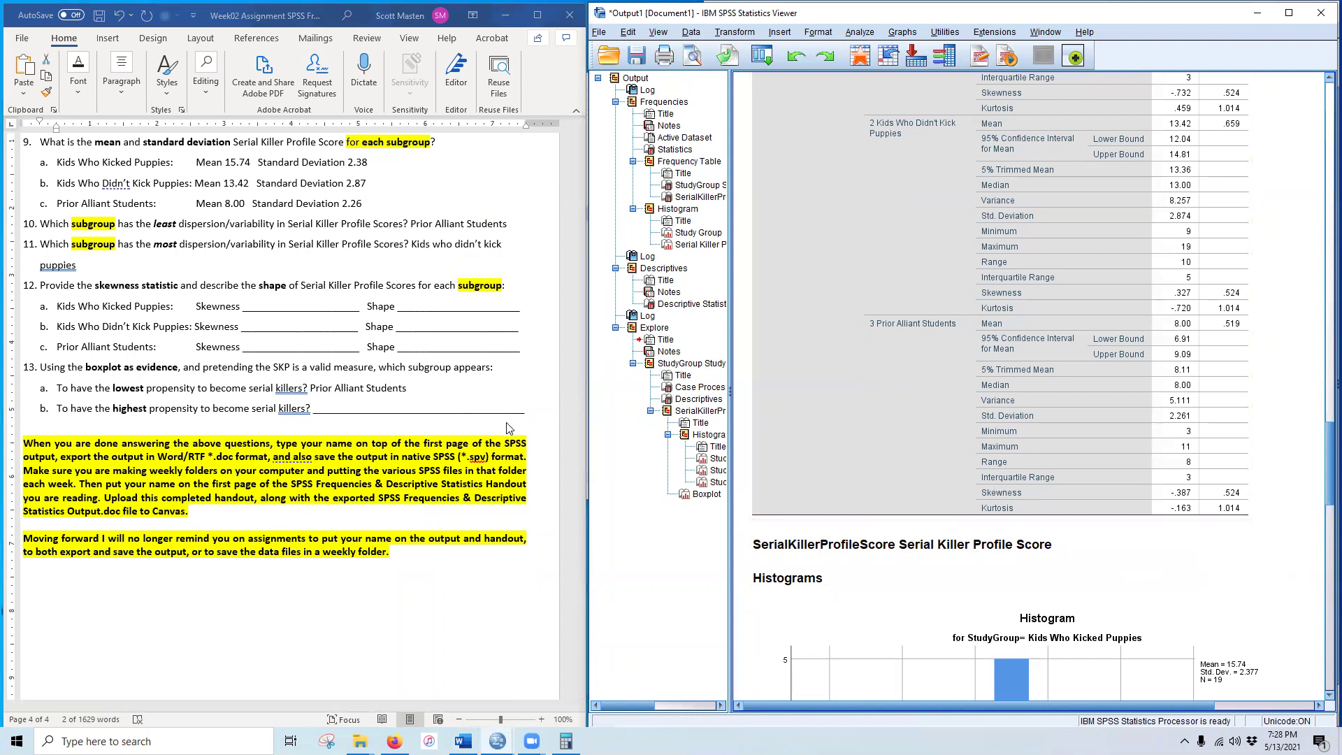
scroll(548, 438, "down", 2)
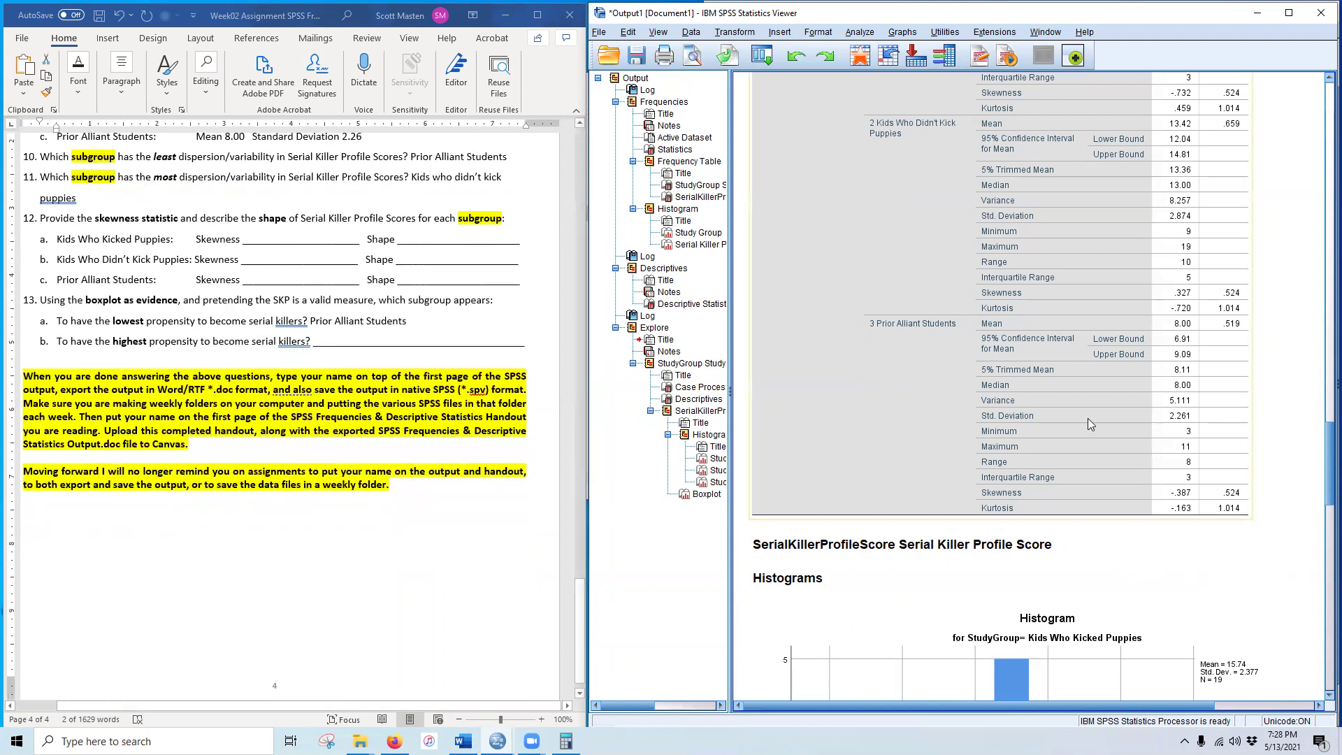
scroll(1070, 426, "up", 5)
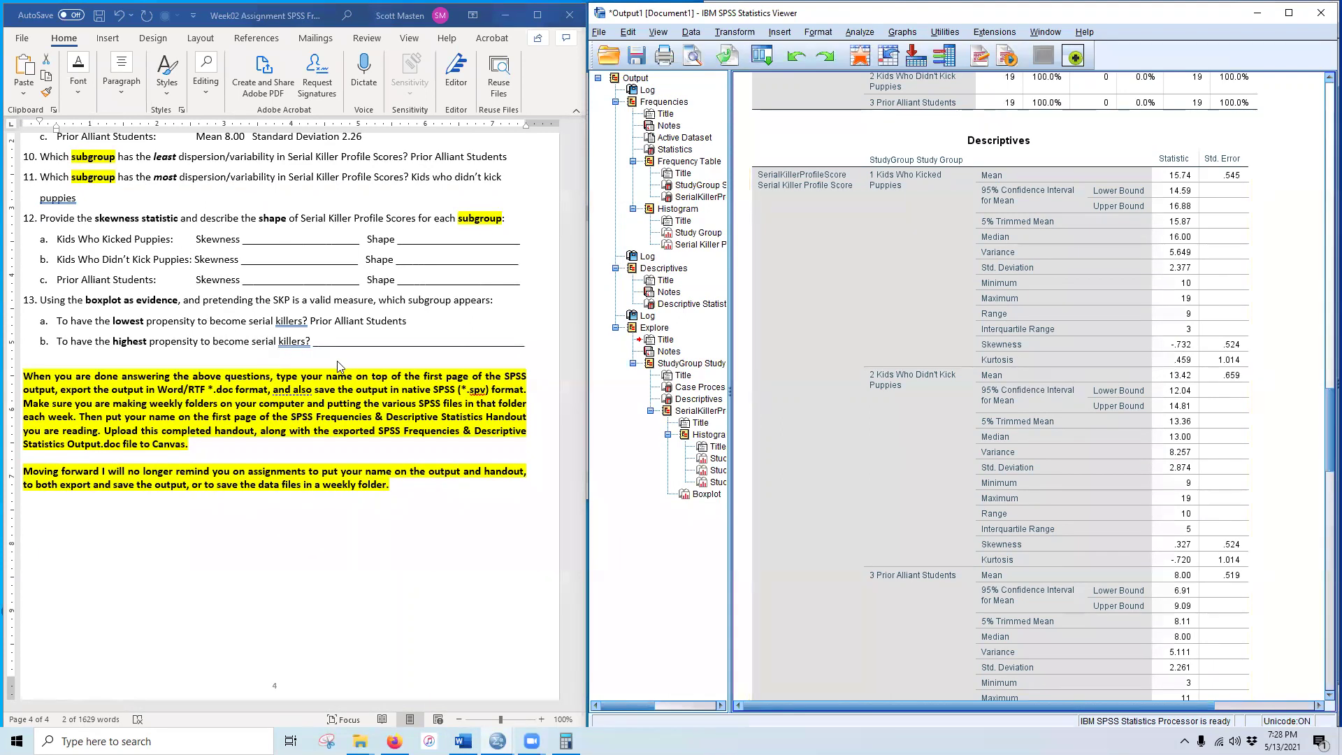
Step: Enter skewness -0.73 and shape Normal for Kids Who Kicked Puppies on line 12a
double_click(281, 241)
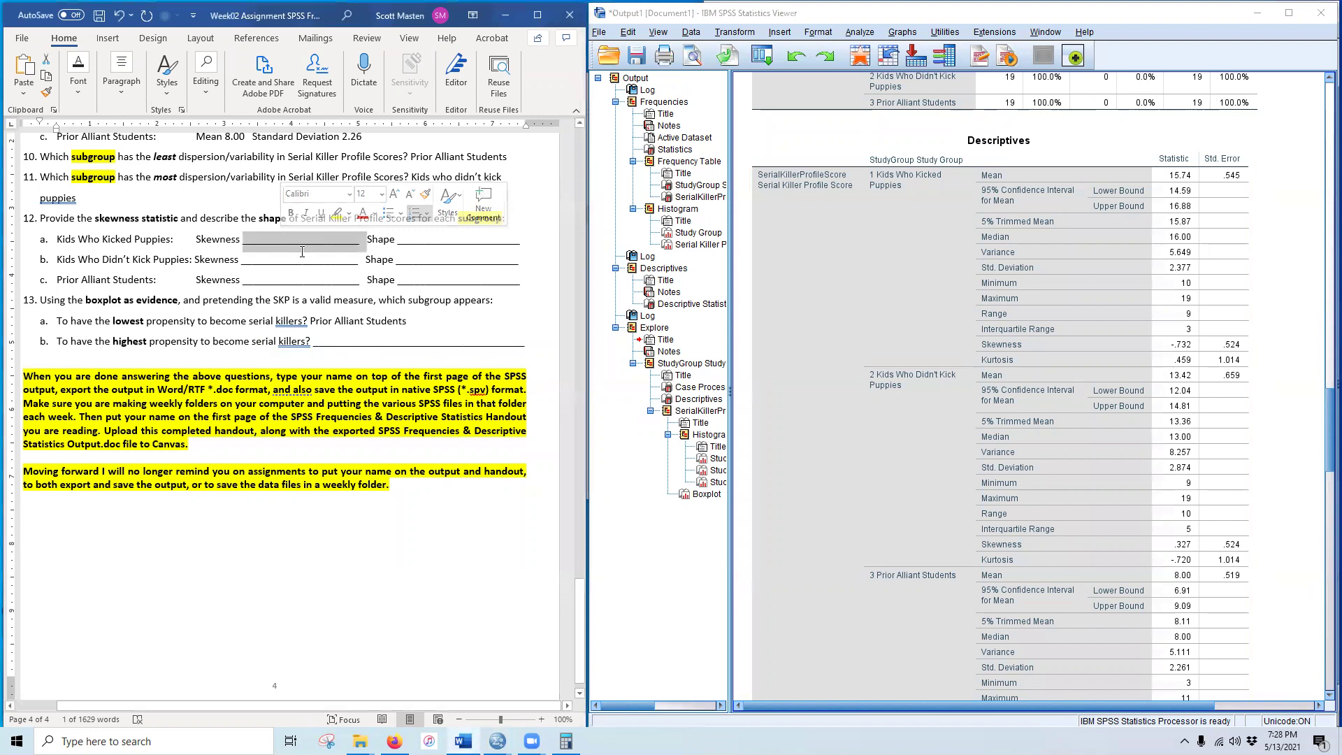
type("-0.73")
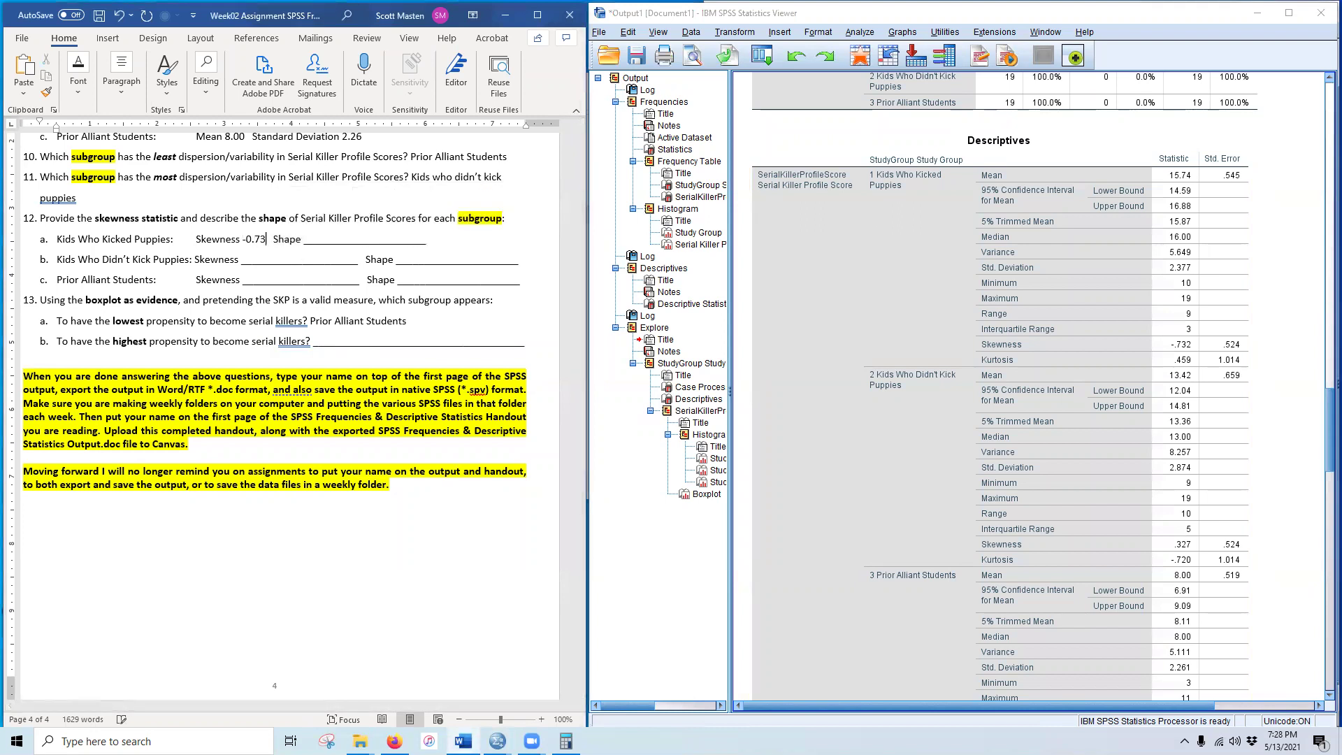
double_click(334, 240)
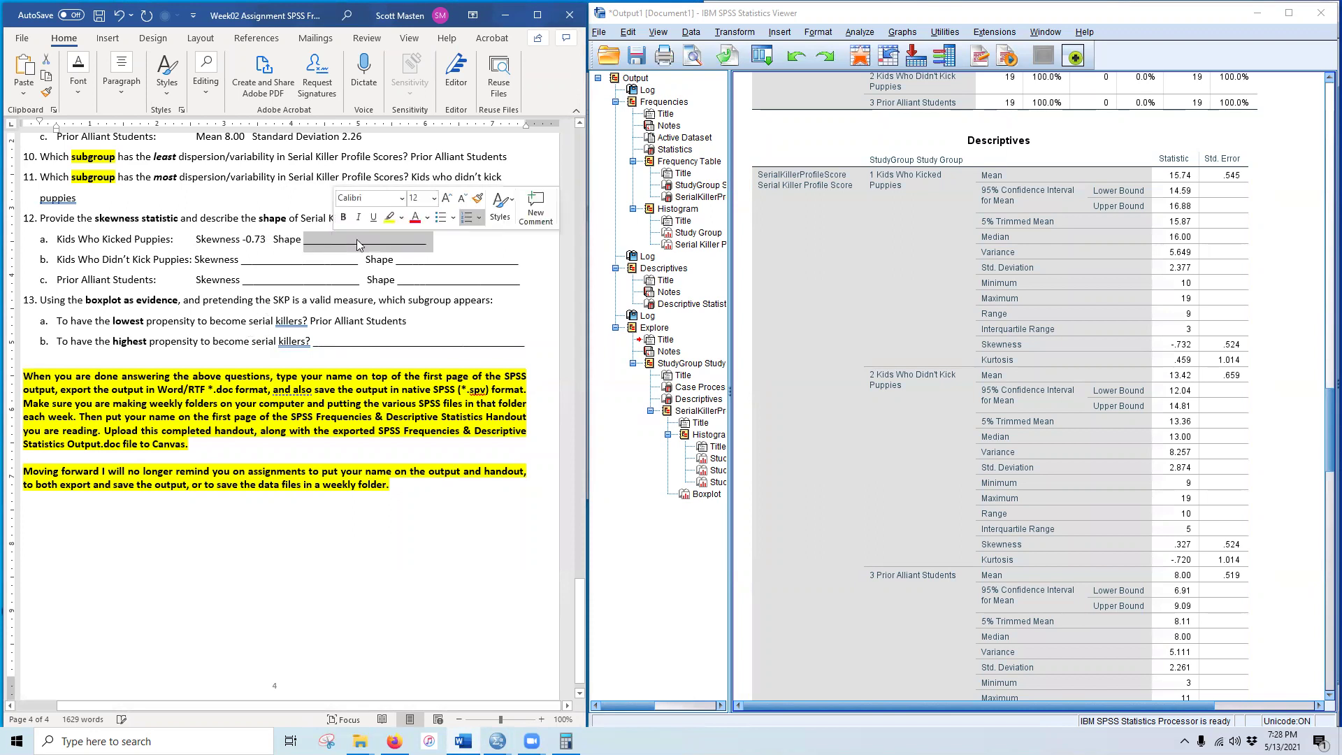
type("Normal")
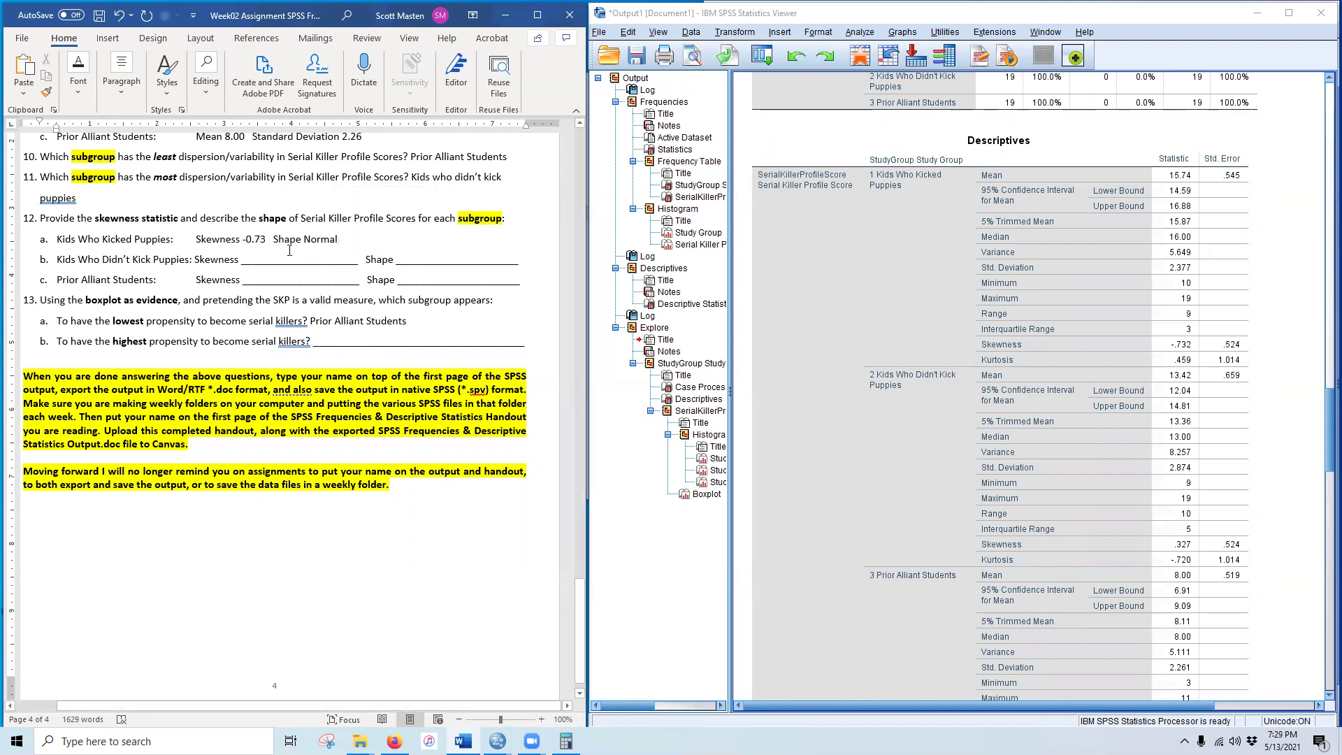
Step: Fill line 12b with skewness 0.33 from the SPSS Descriptives table and shape Normal
double_click(274, 266)
left_click(994, 431)
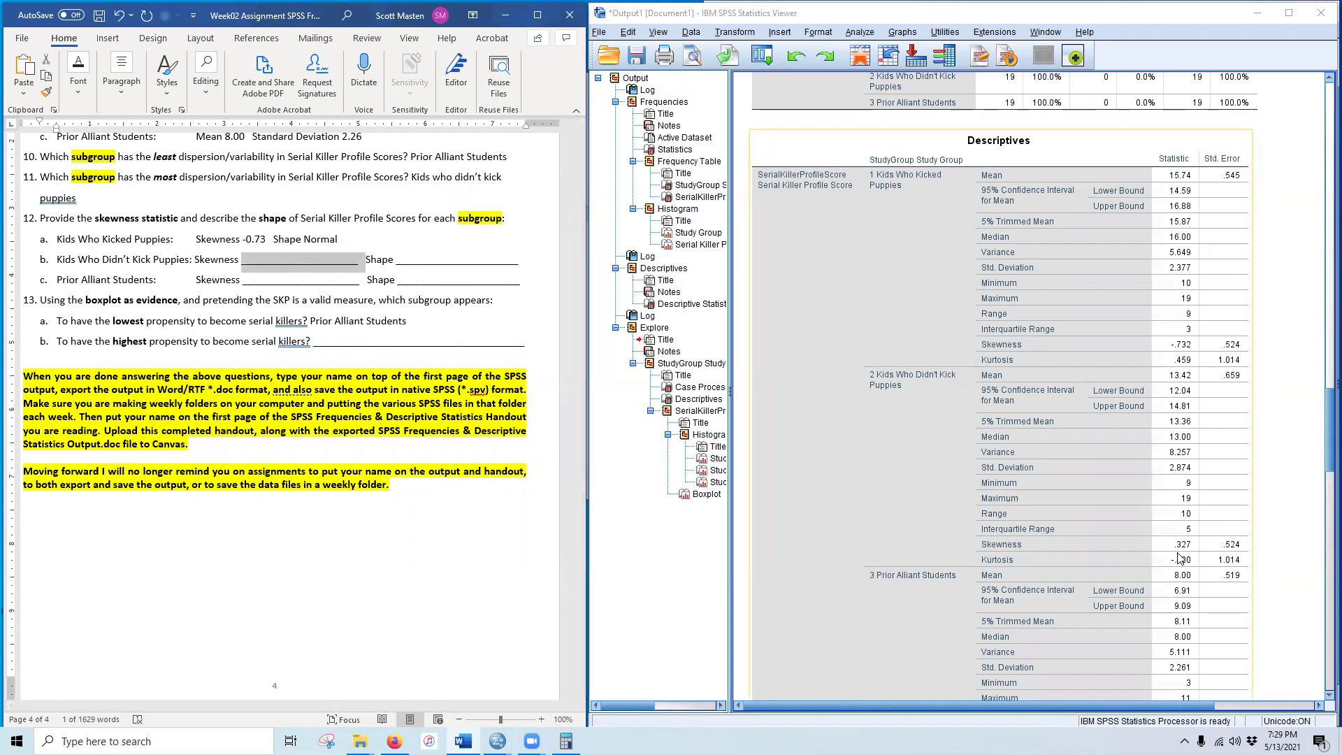
type("0.33")
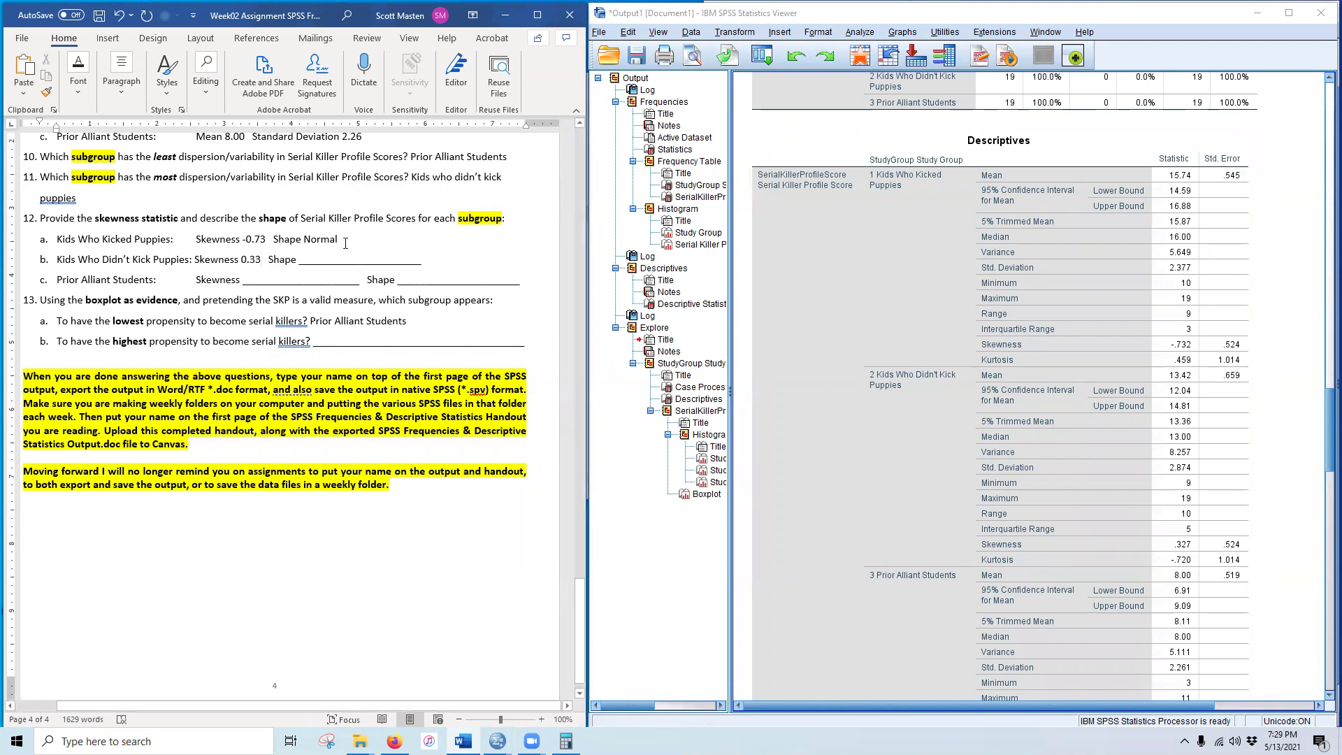
mouse_move(248, 261)
left_mouse_down()
mouse_move(195, 263)
mouse_move(268, 260)
left_mouse_up()
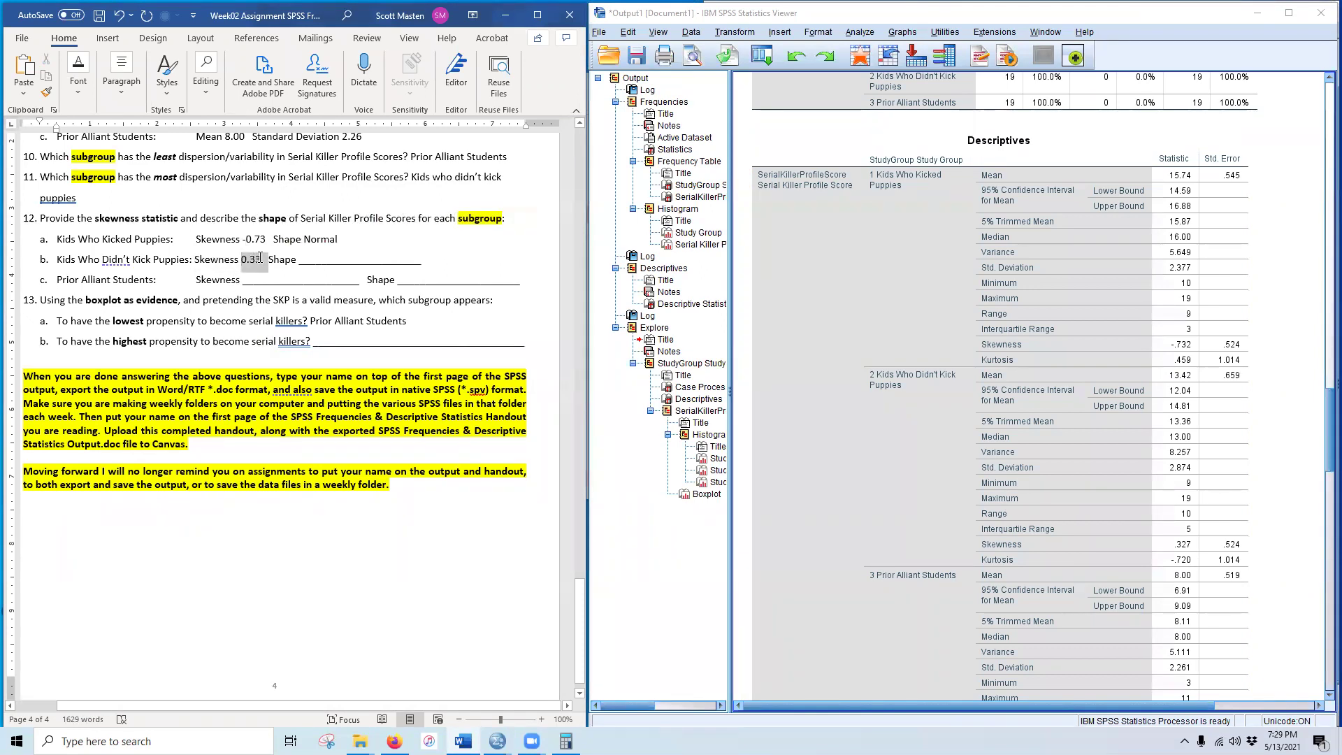
double_click(350, 261)
type("Normal")
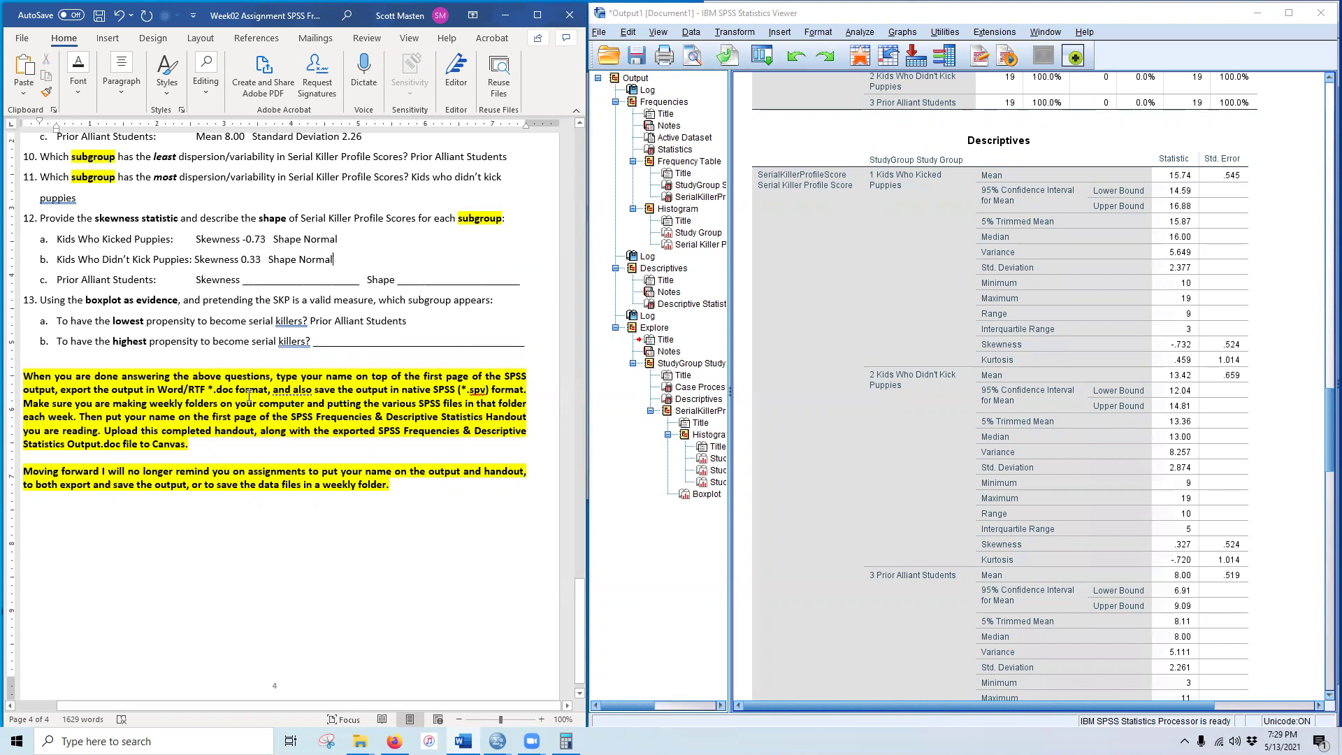
scroll(995, 600, "down", 3)
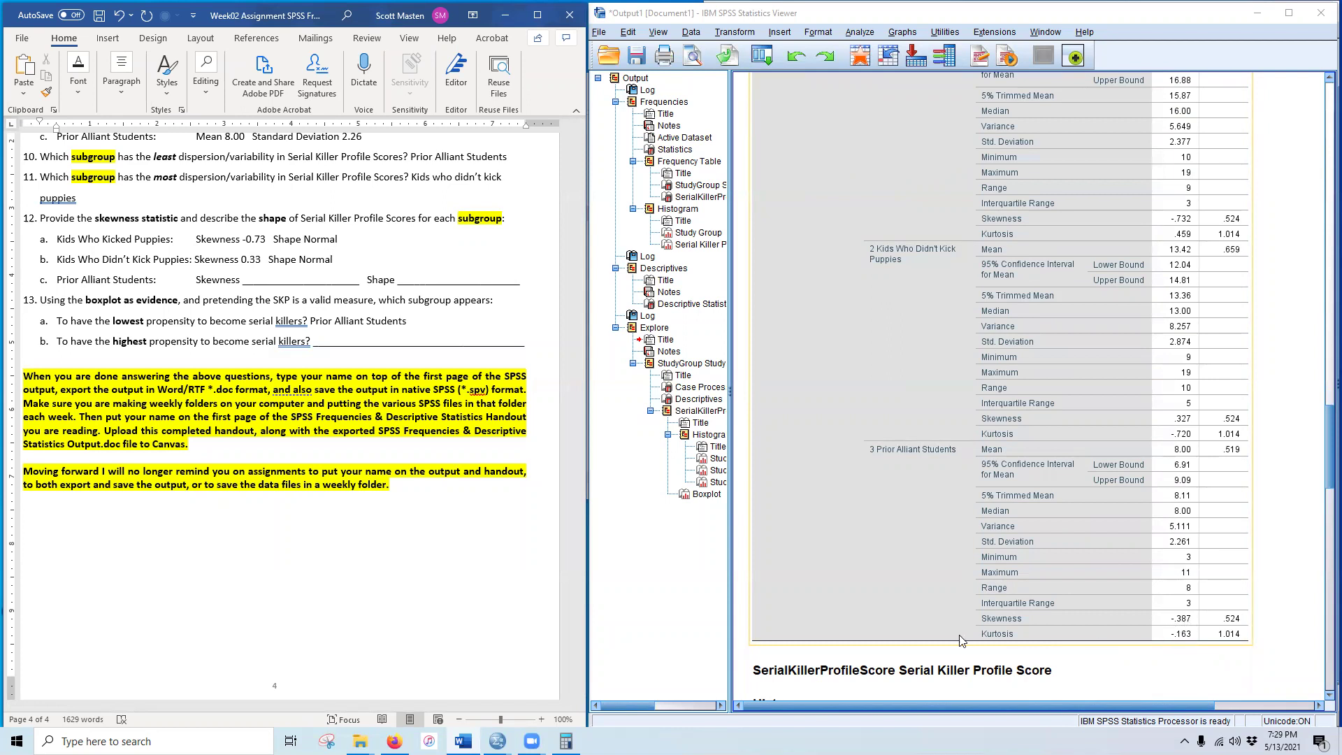
Step: Complete line 12c for Prior Alliant Students: skewness -0.39, shape Normal
double_click(278, 284)
type("-0.39")
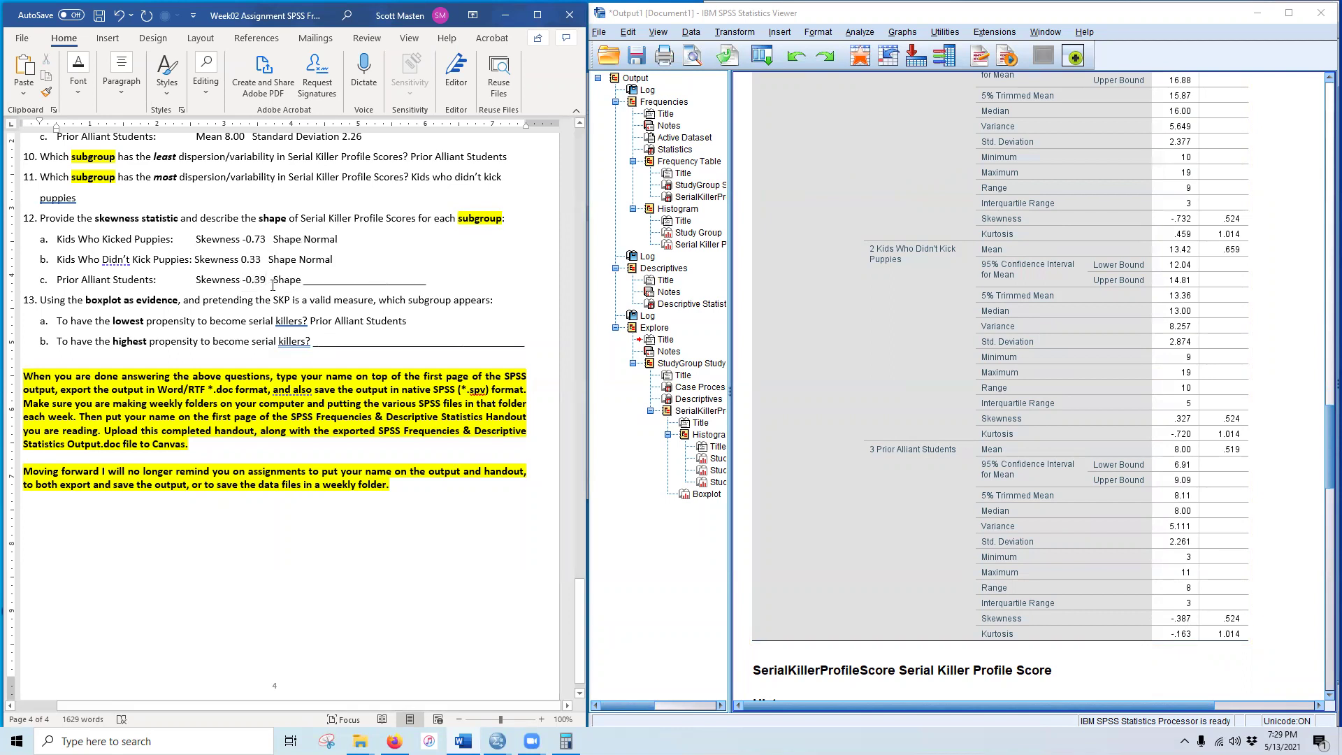
left_click_drag(246, 278, 274, 280)
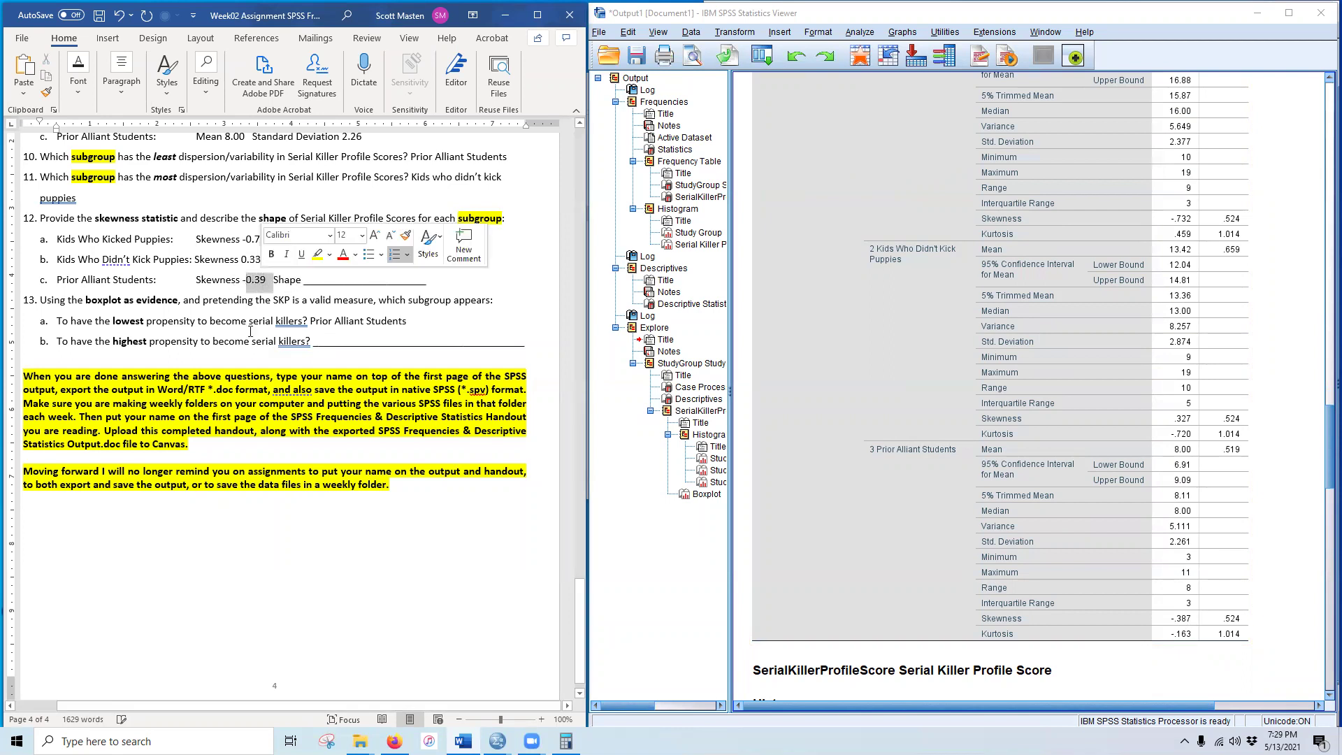
double_click(352, 283)
type("Normal")
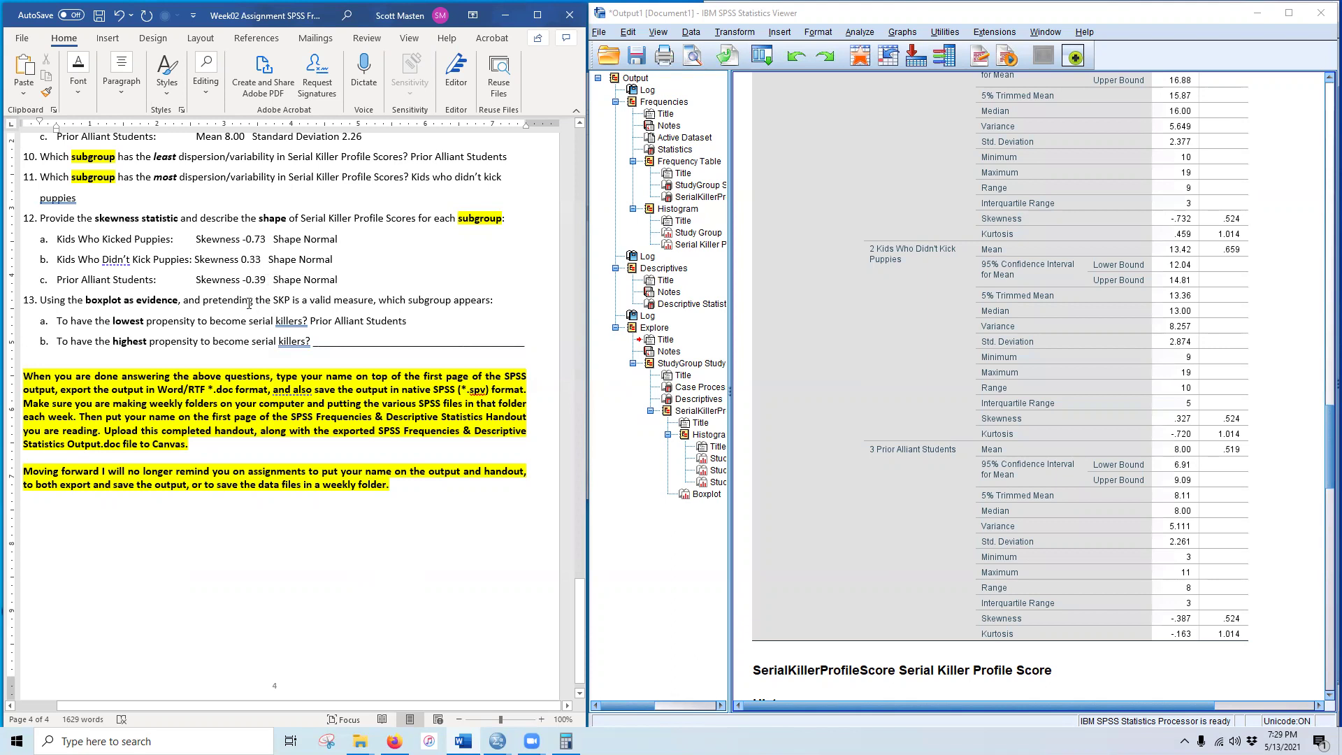
scroll(216, 306, "down", 1)
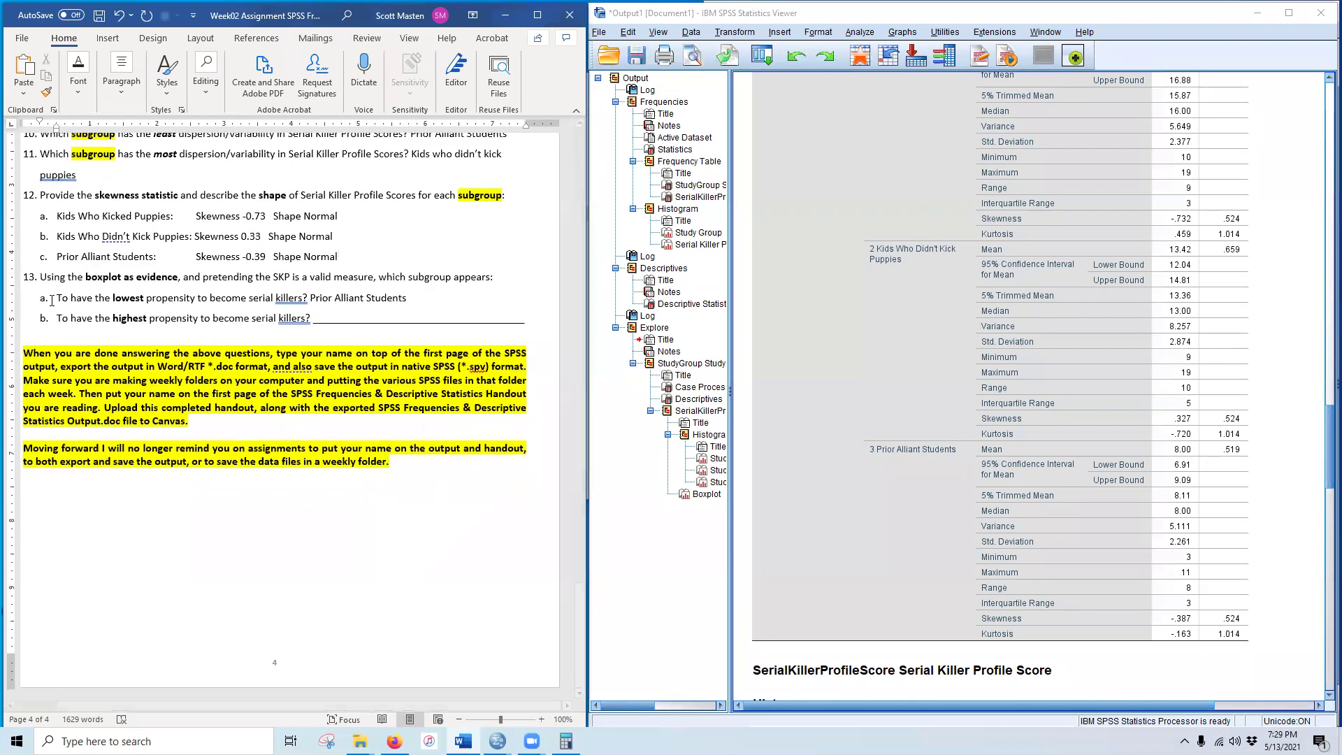
Step: Check the SPSS boxplot and answer 13b with Kids who Kicked Puppies as highest propensity
scroll(1040, 488, "down", 20)
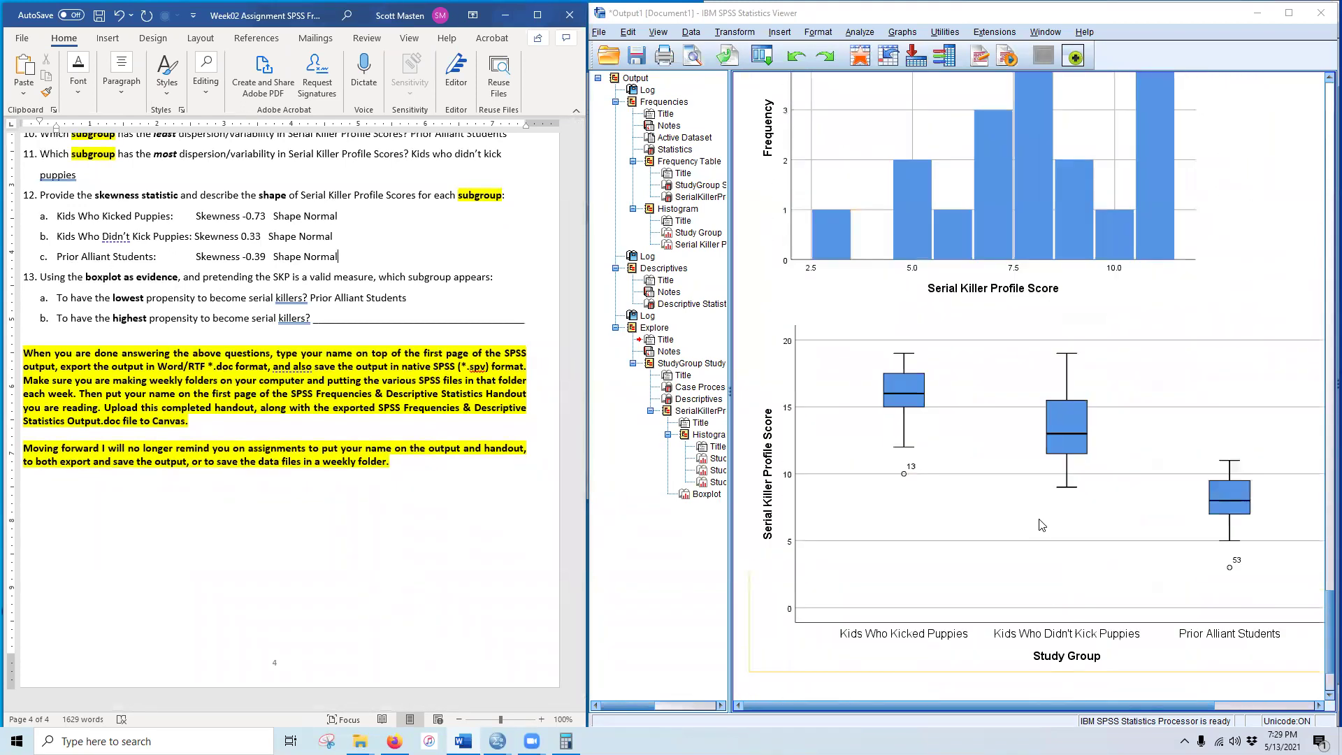
scroll(1035, 510, "down", 1)
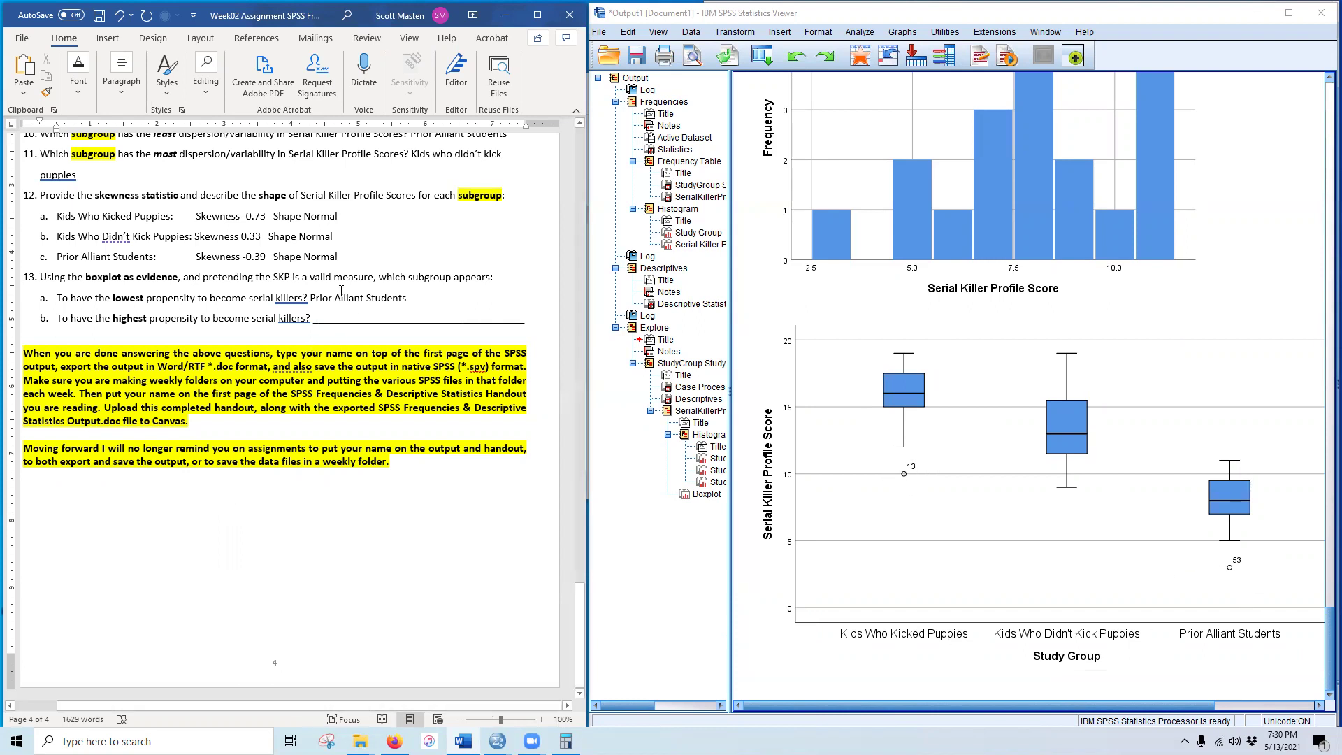
left_click_drag(327, 296, 408, 299)
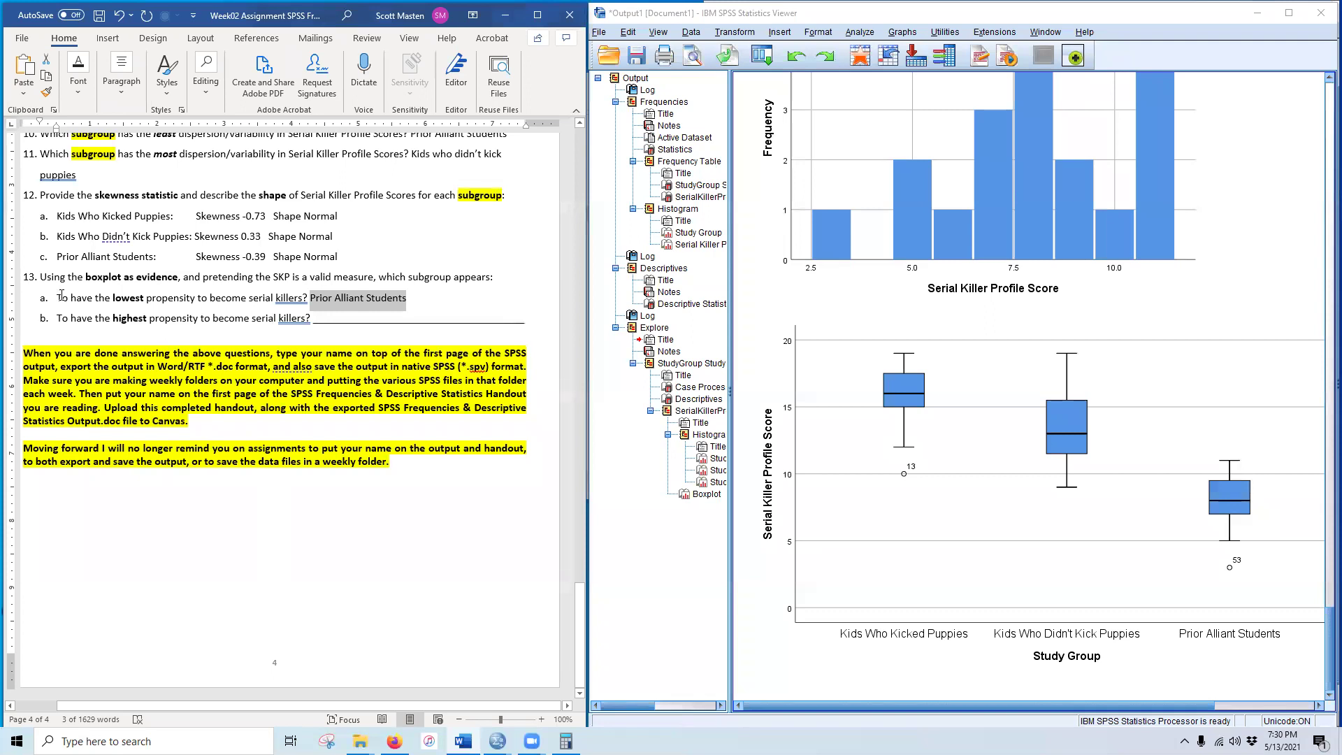
left_click(877, 418)
left_click(382, 321)
left_click(918, 533)
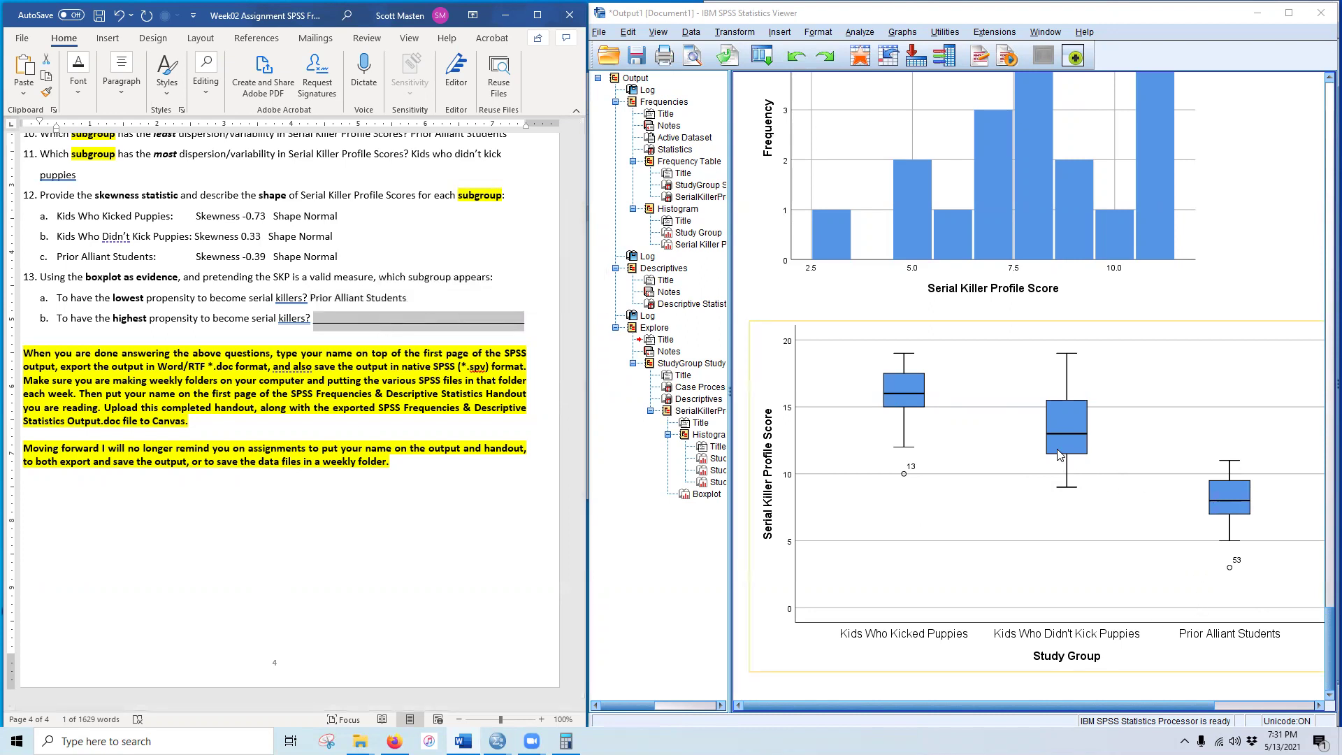
left_click(274, 543)
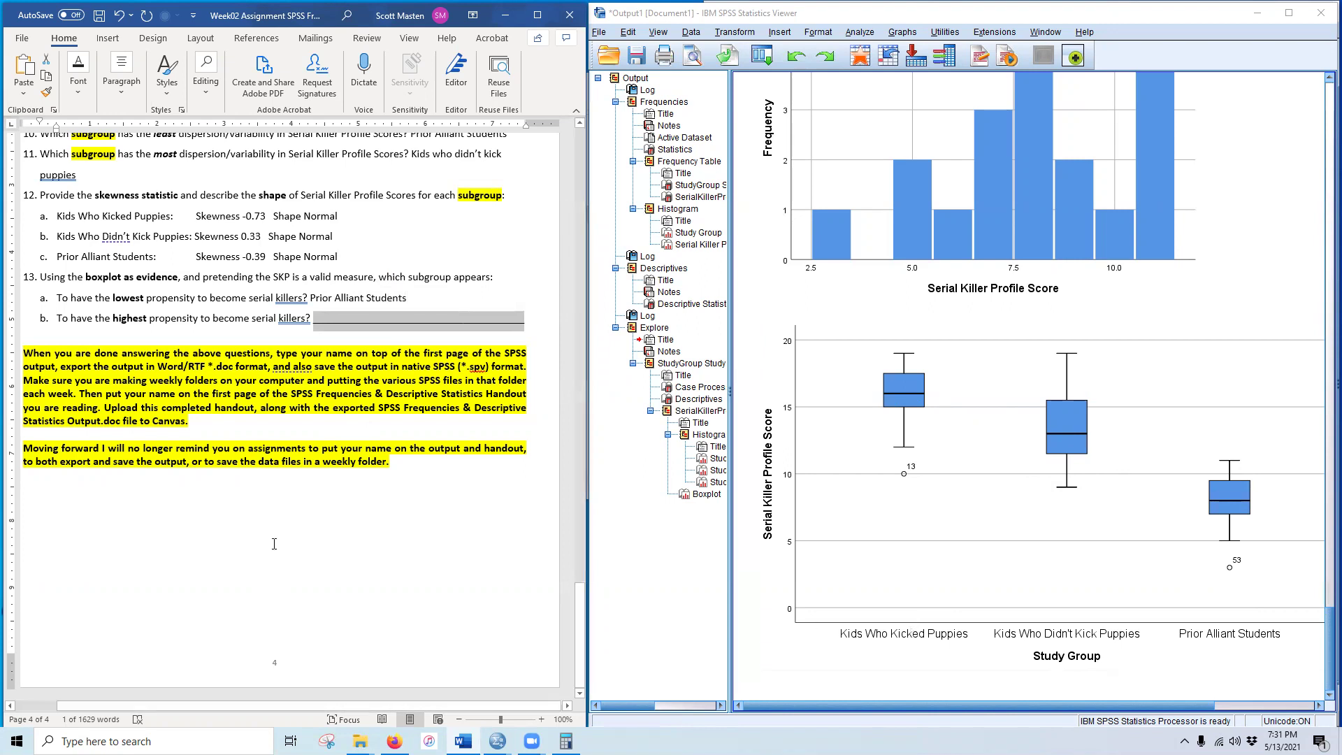
type("Kic")
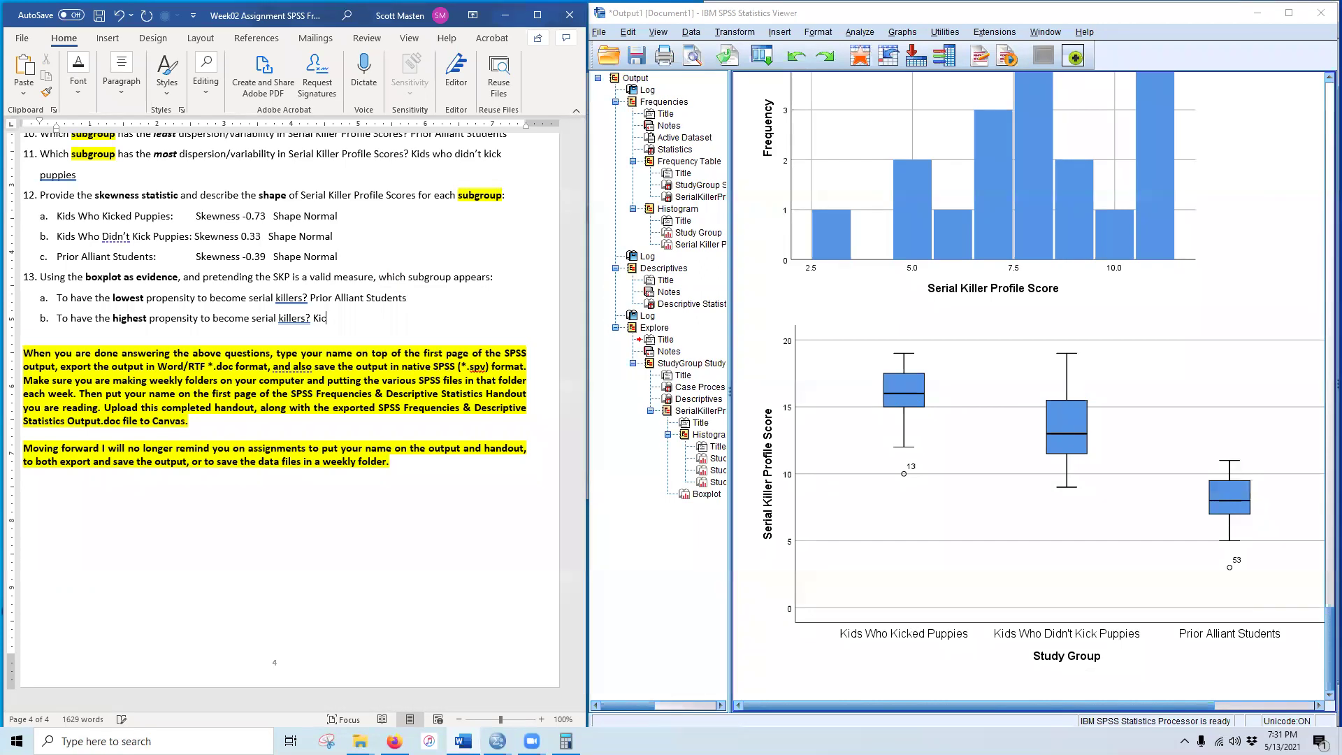
type("ds who Kicked Puppies")
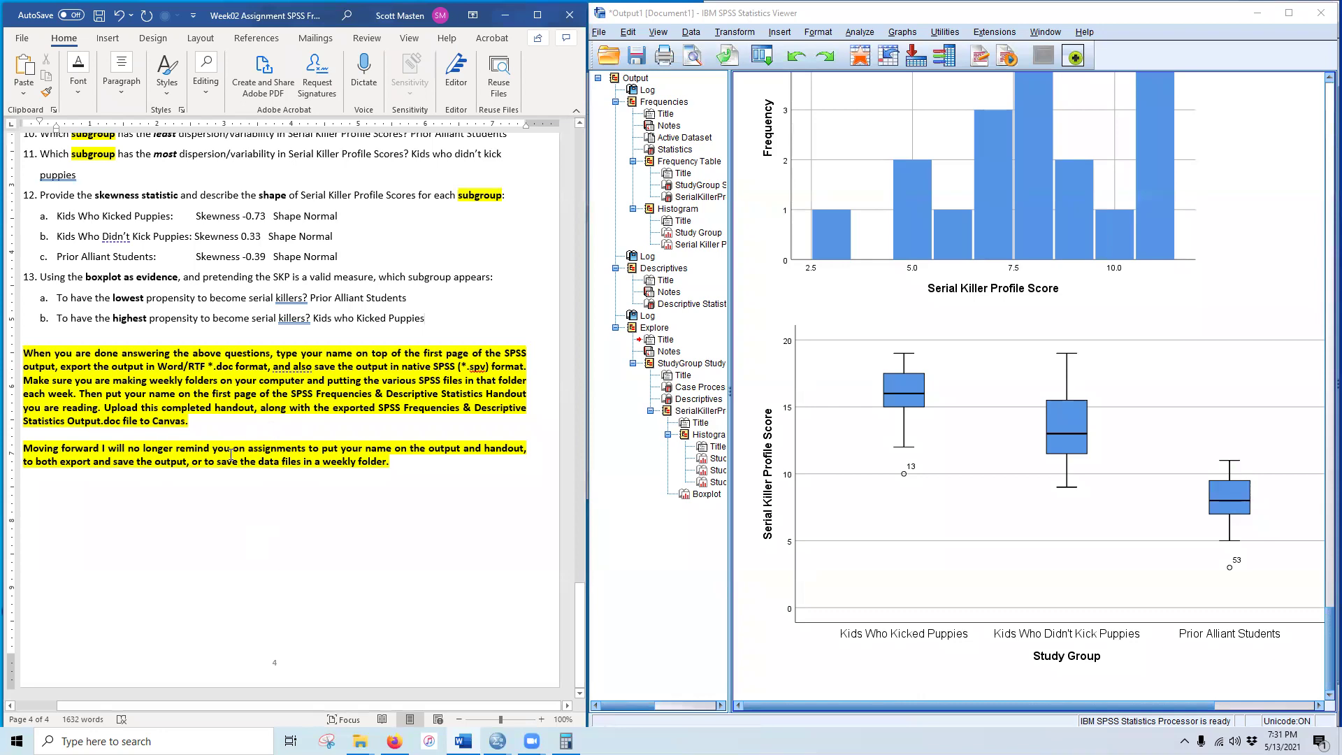
Step: Append a dash and the student's name to the Frequencies title at the top of the output
scroll(311, 332, "up", 15)
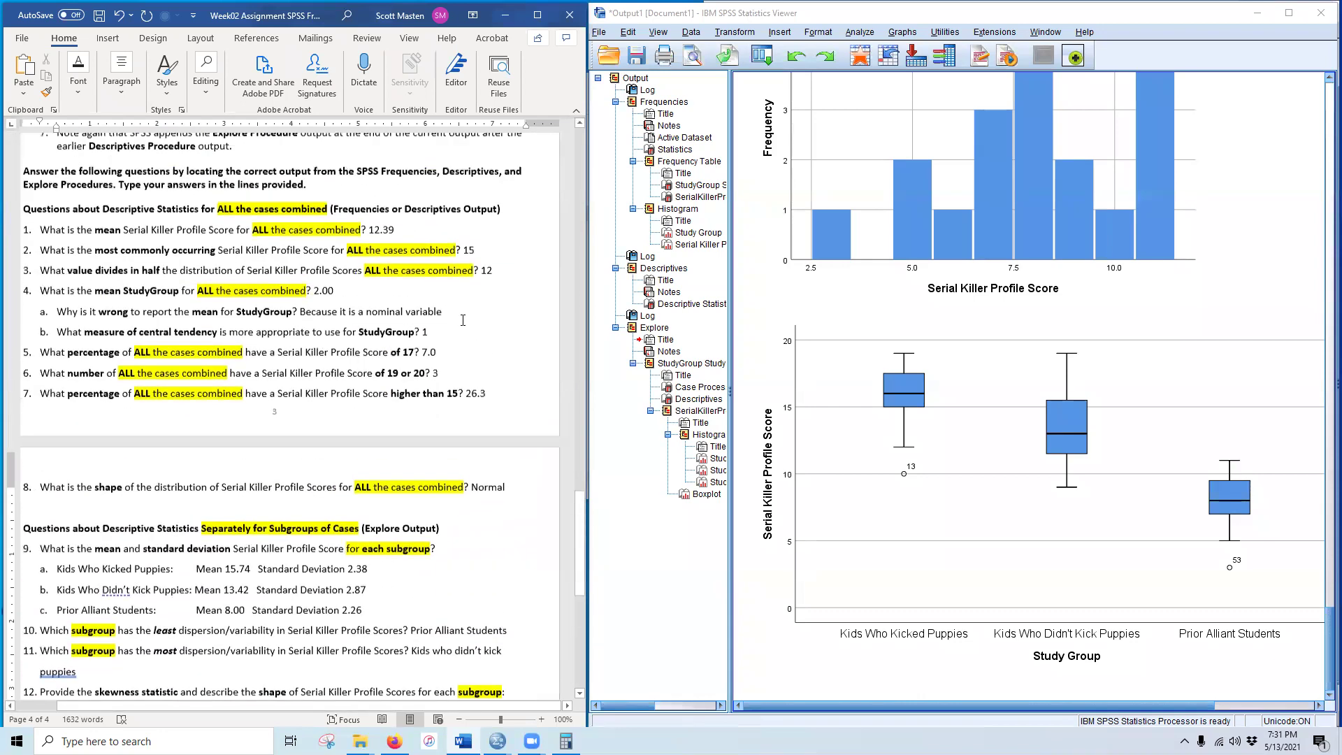
scroll(1281, 377, "up", 20)
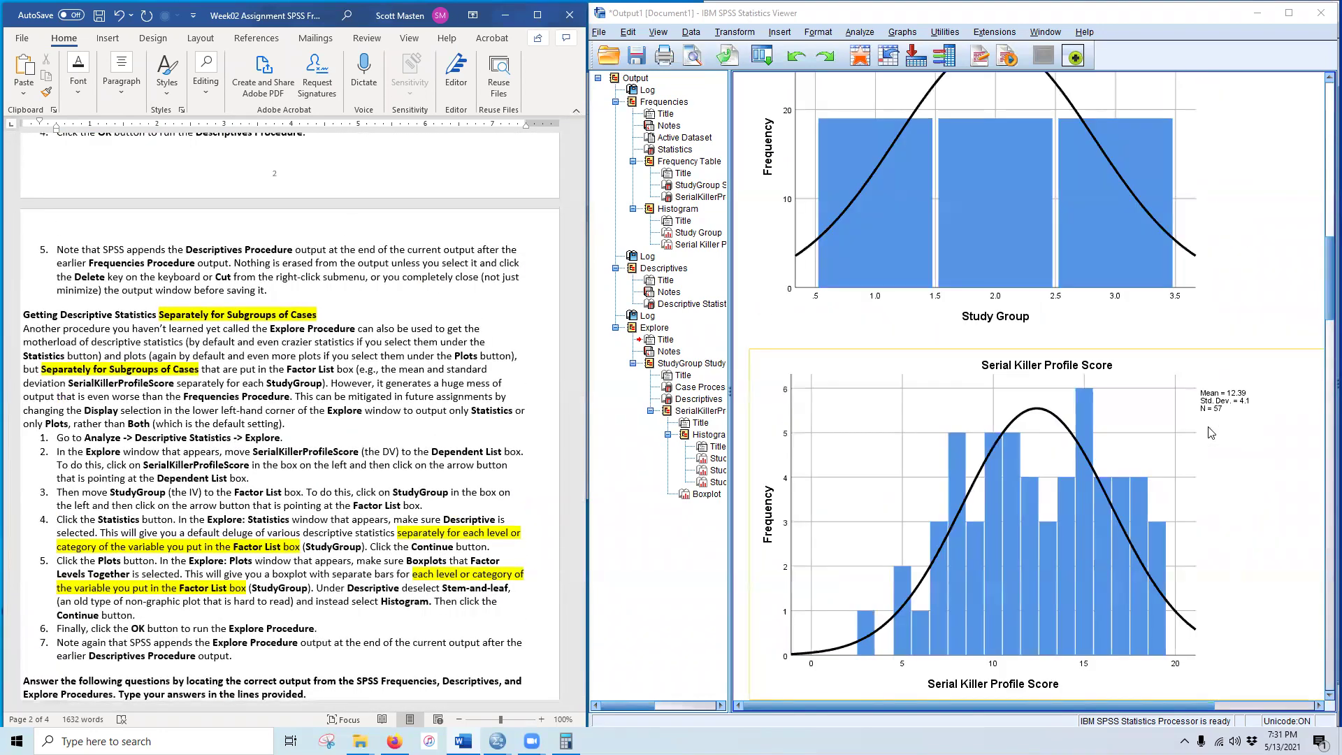
scroll(1211, 433, "up", 2)
double_click(828, 227)
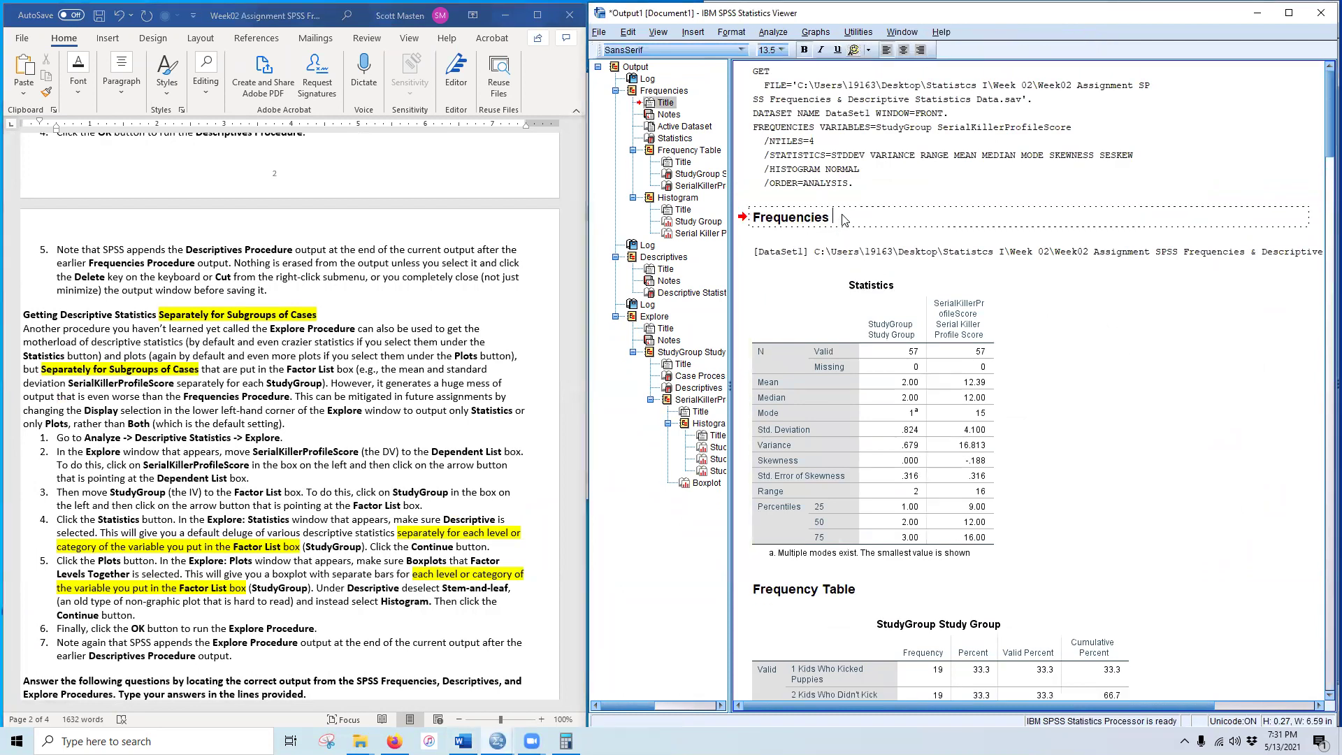
type("- Scott Masten")
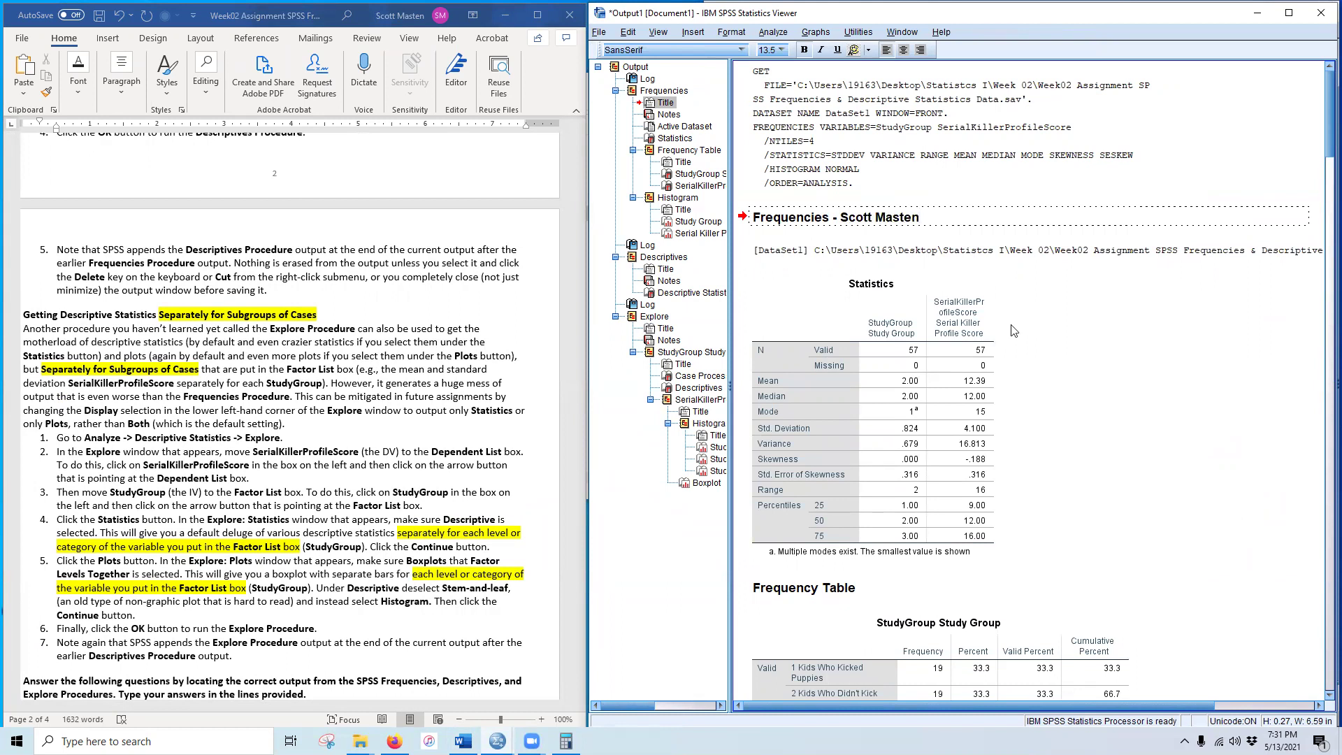
left_click(1160, 399)
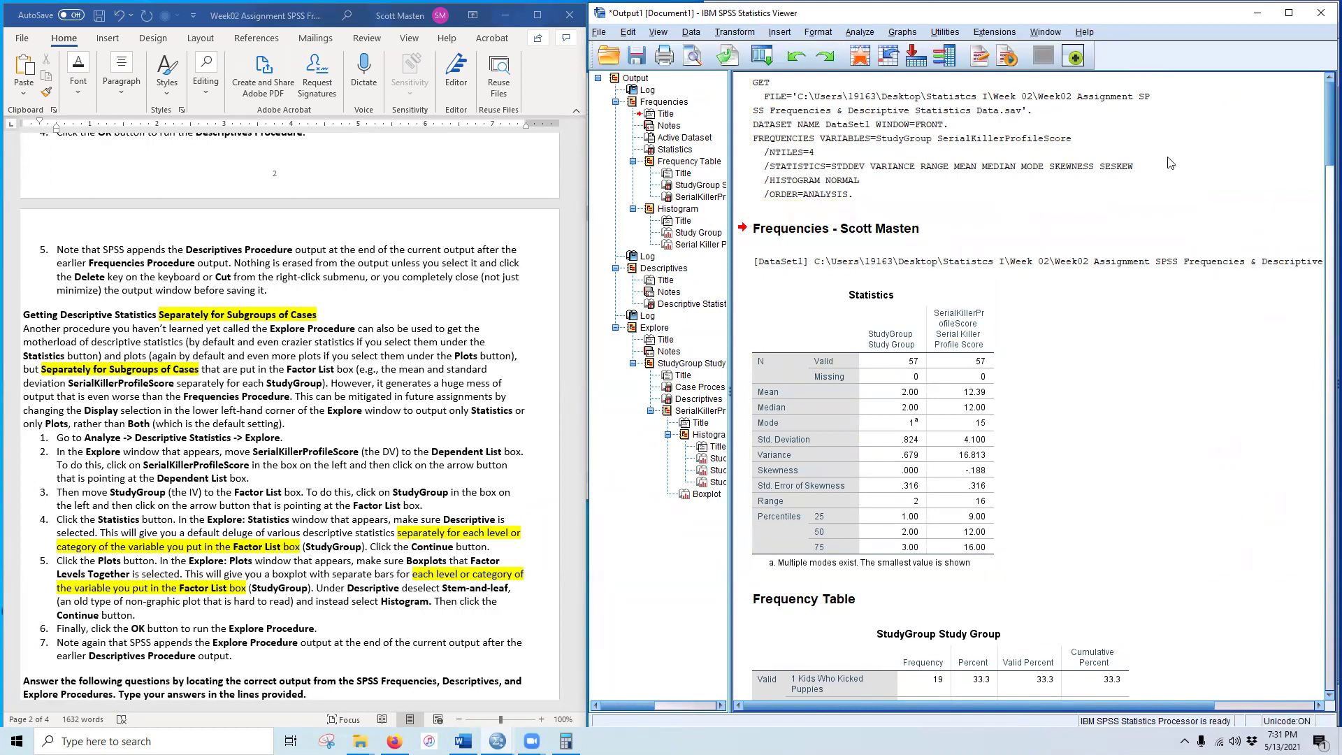
left_click(597, 32)
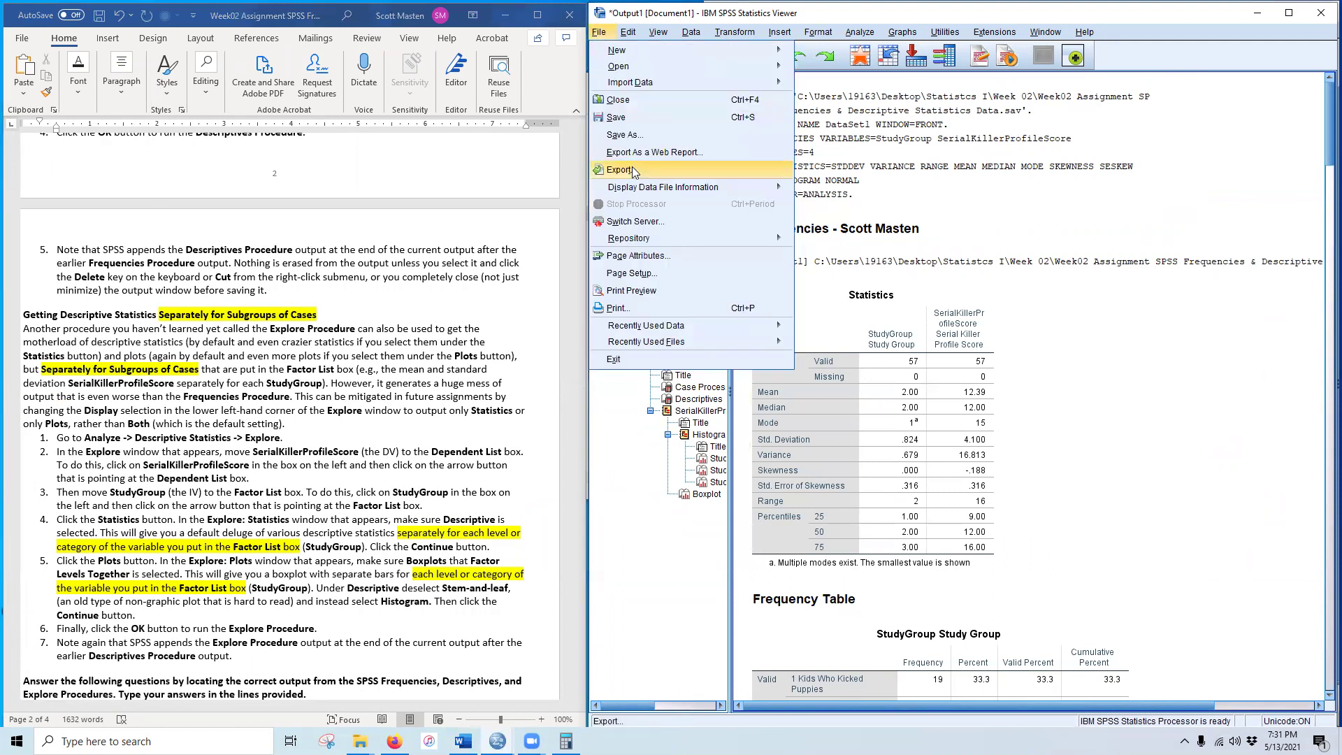
Step: Cancel the SPSS export settings and type the student's full name on the handout's Name line
key("Return")
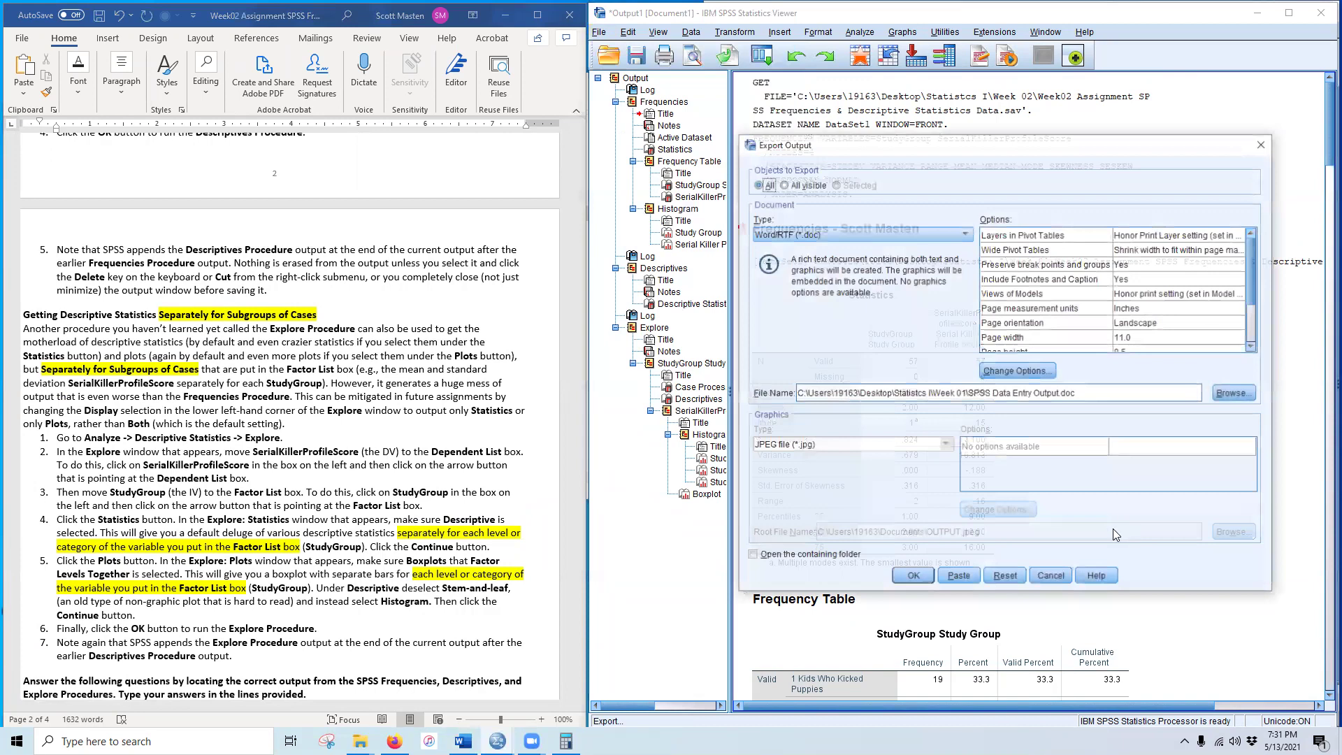
left_click(1051, 577)
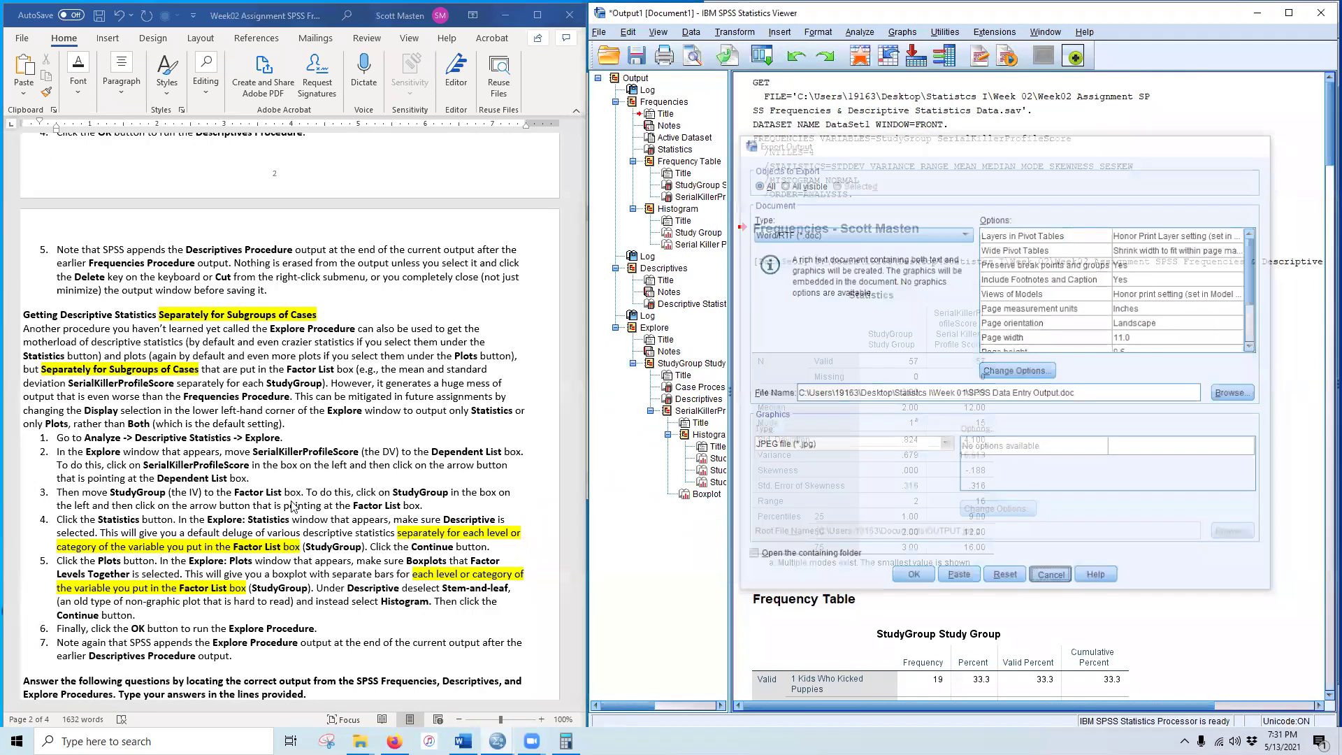
scroll(283, 502, "up", 10)
scroll(283, 502, "up", 15)
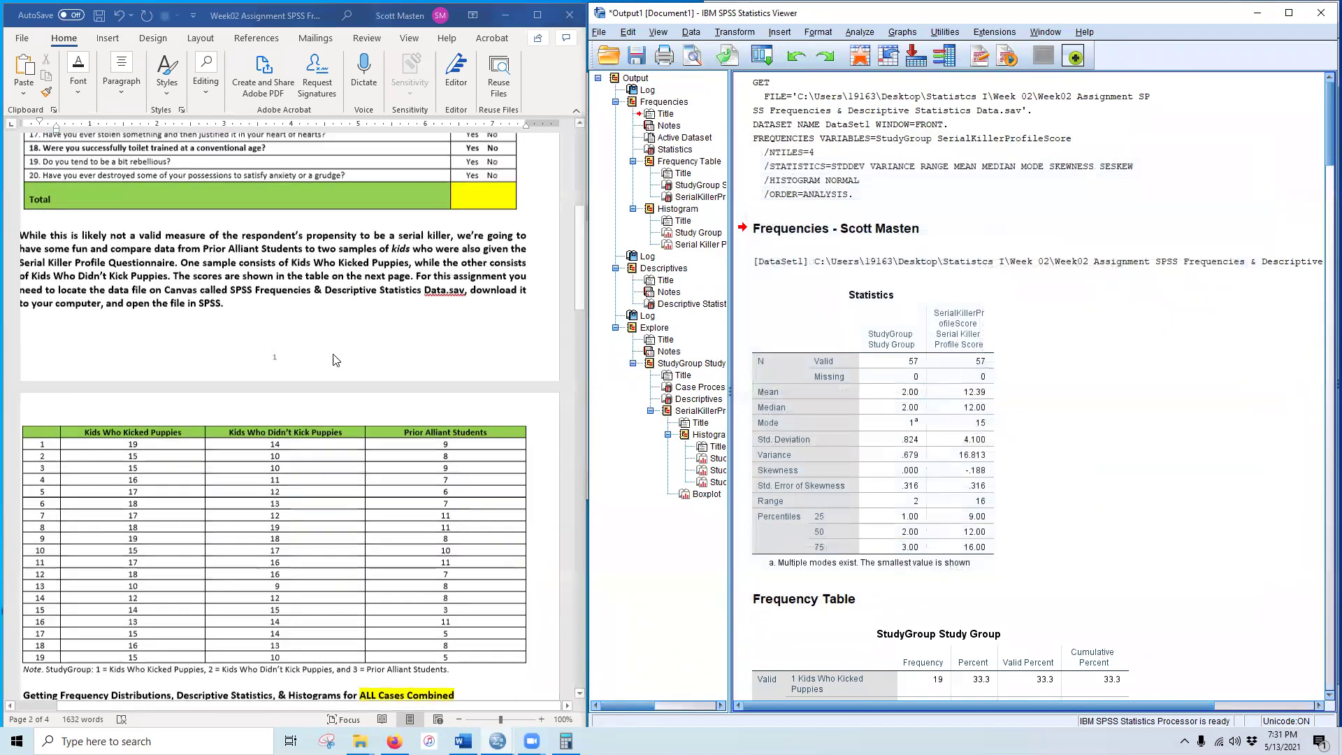
double_click(420, 221)
left_click(421, 220)
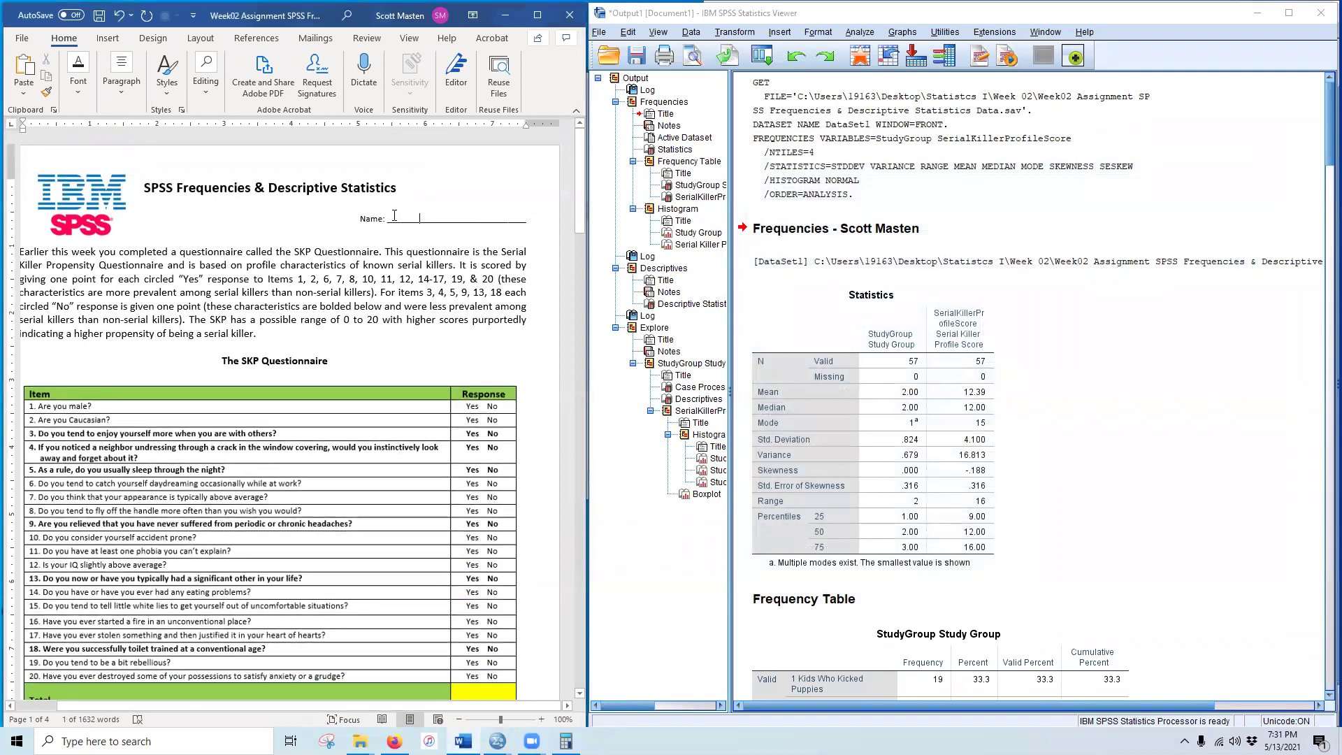
type("Scot")
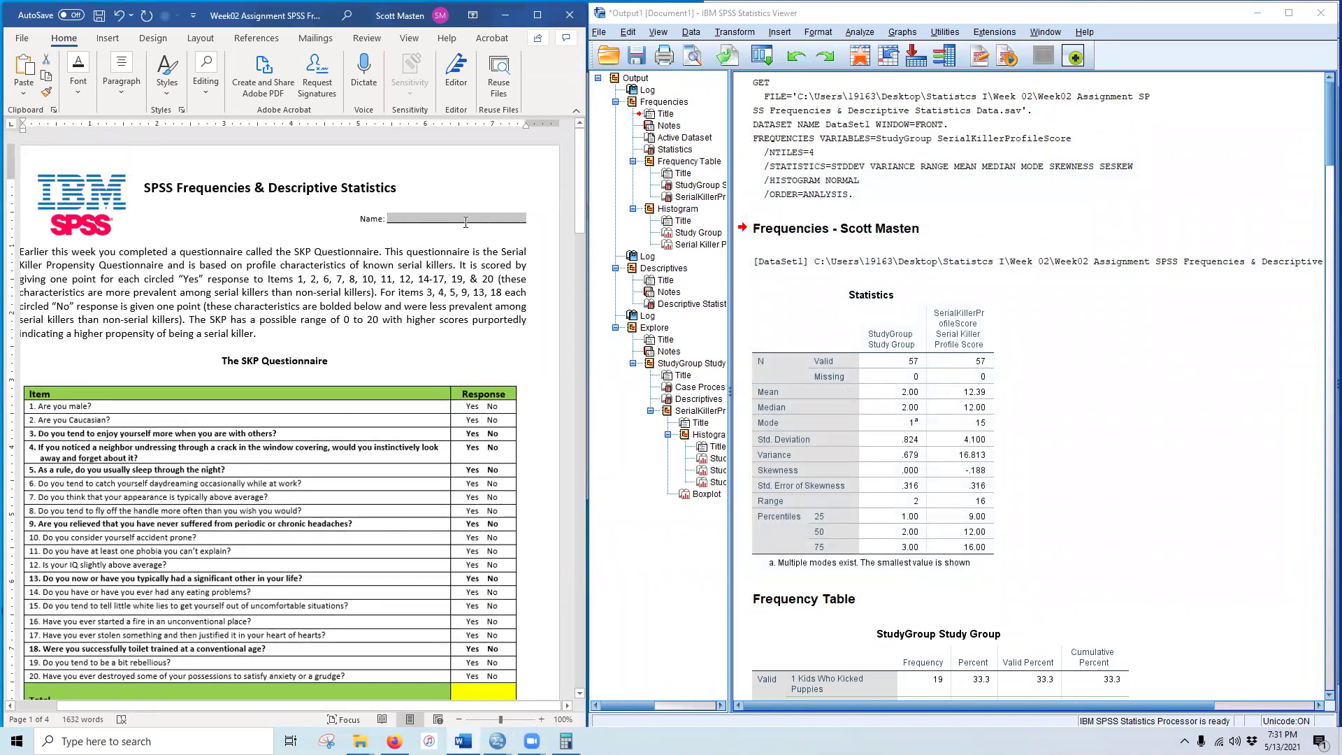
type("t Maset")
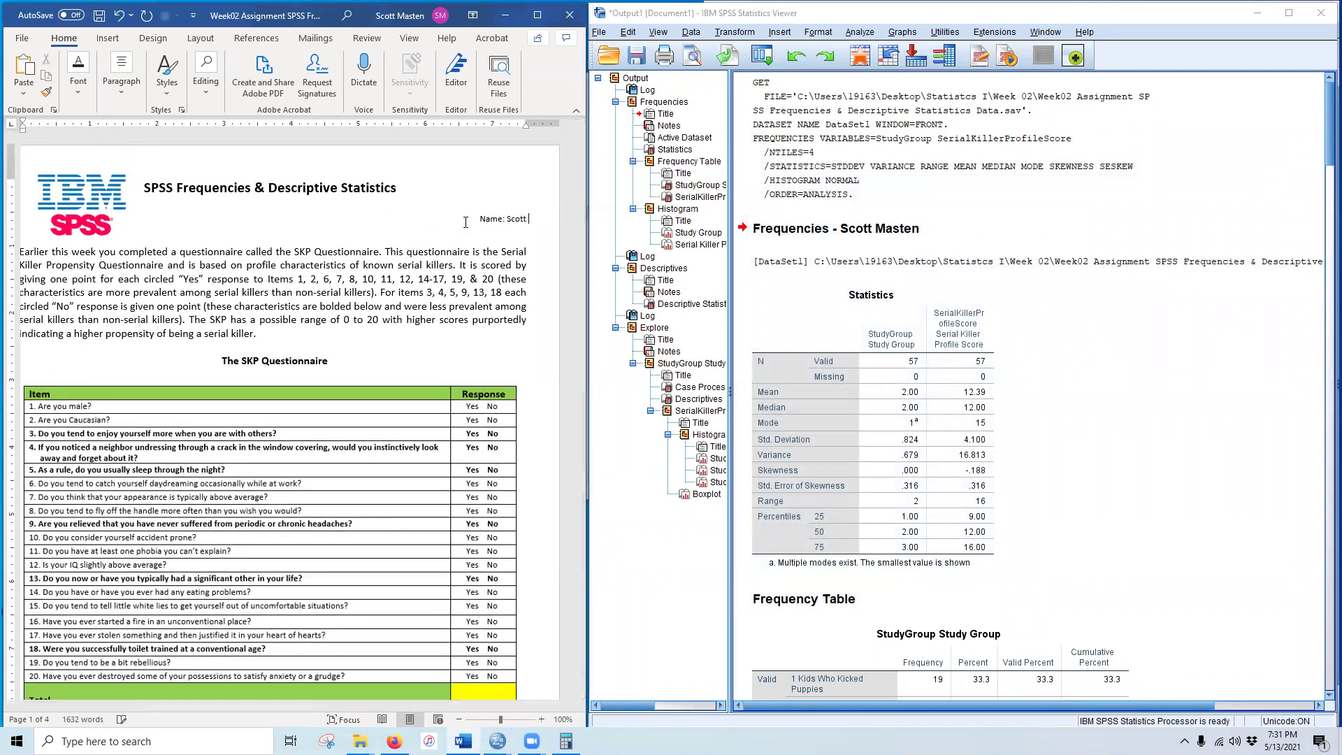
key("BackSpace")
key("BackSpace")
type("ten")
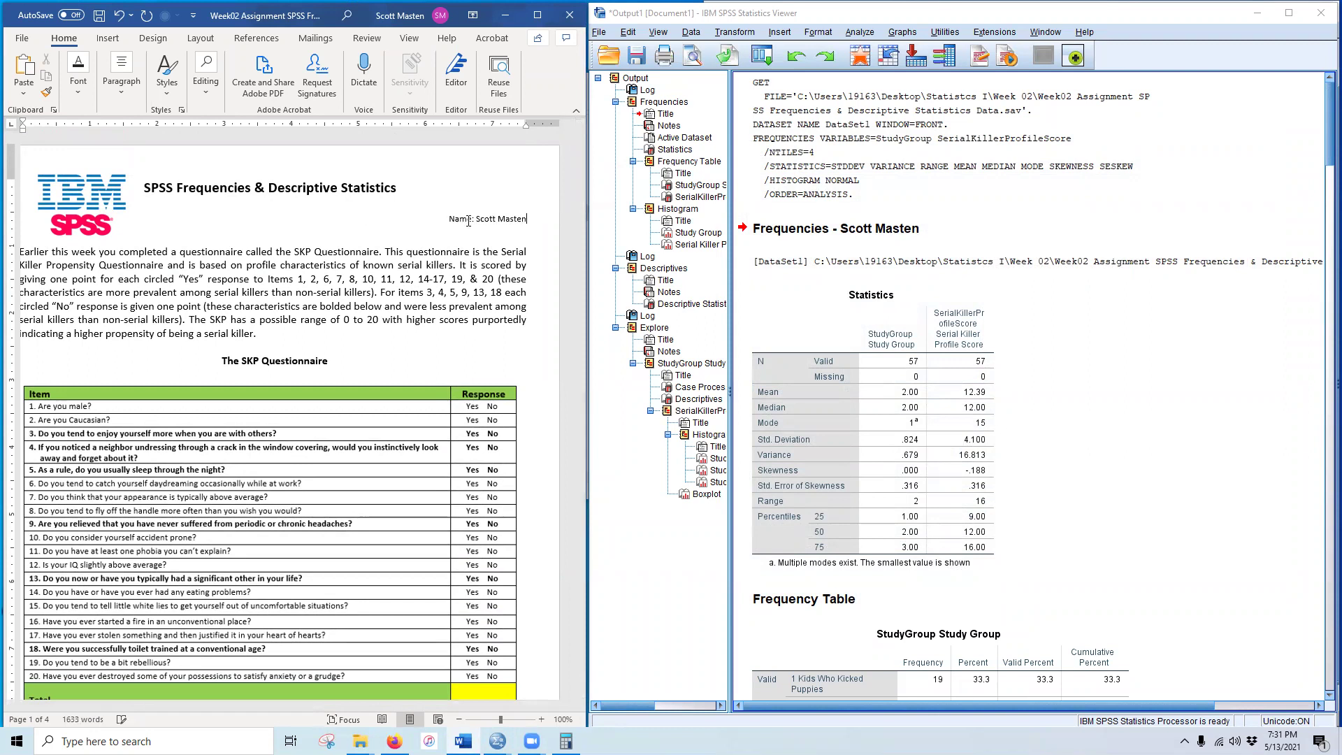